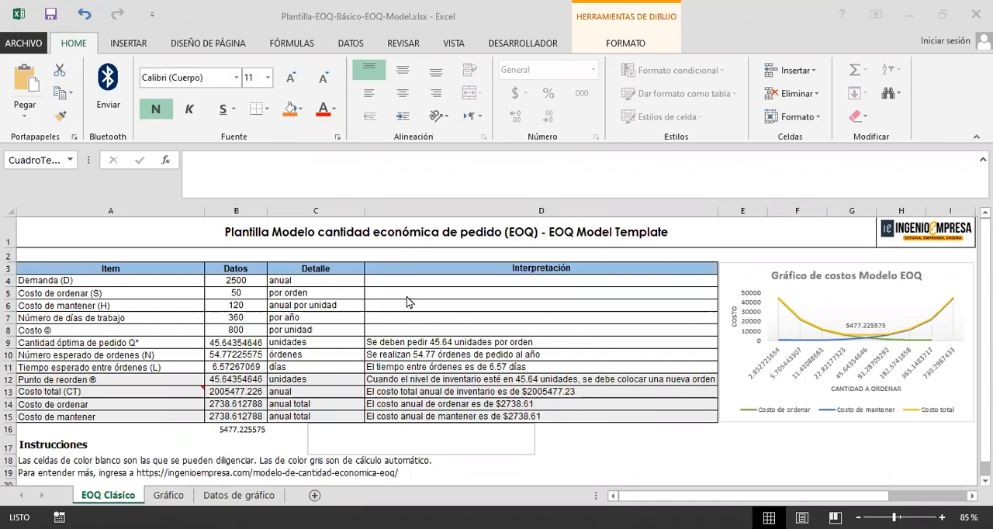
click(348, 230)
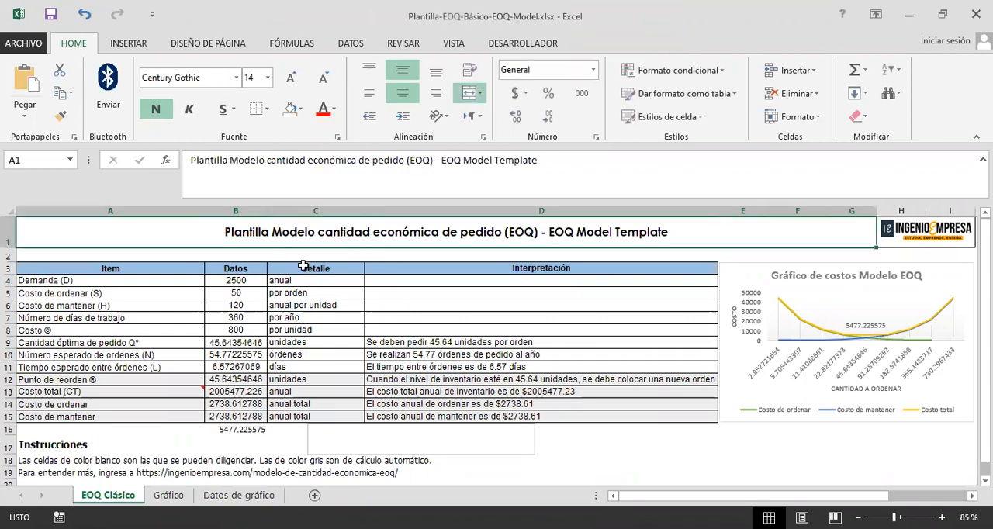
click(310, 255)
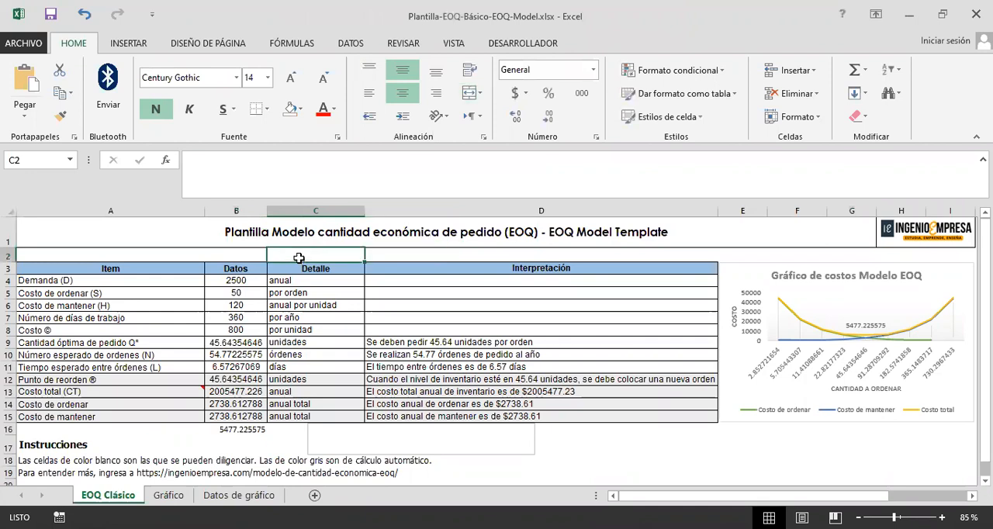
click(200, 231)
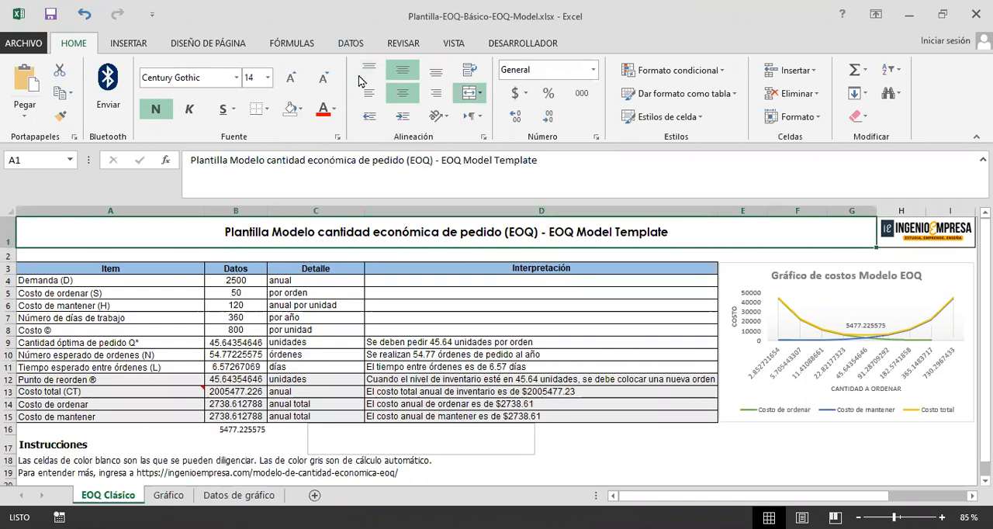
Step: Fill the input rows from Demanda to Costo (A4:D8) with the same light blue as the table header
click(236, 292)
drag(128, 281, 512, 331)
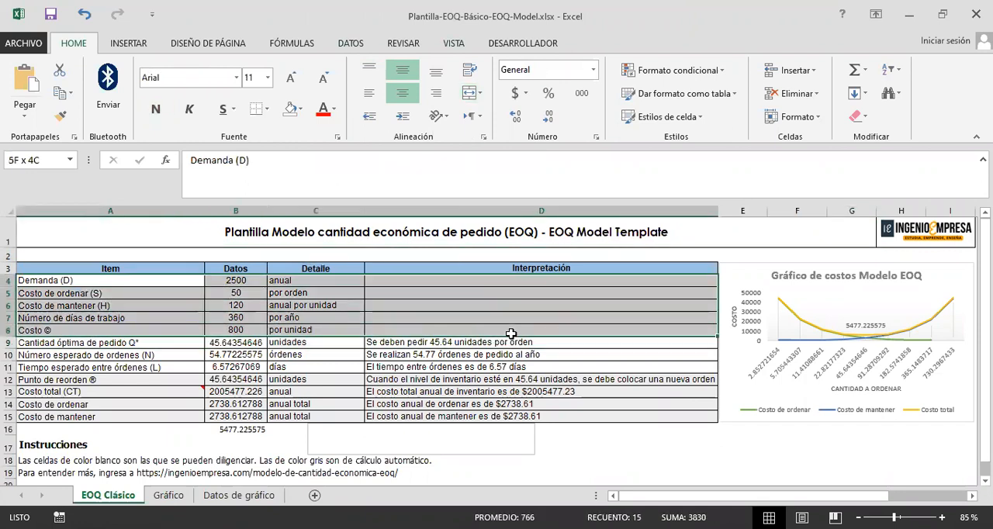
click(297, 109)
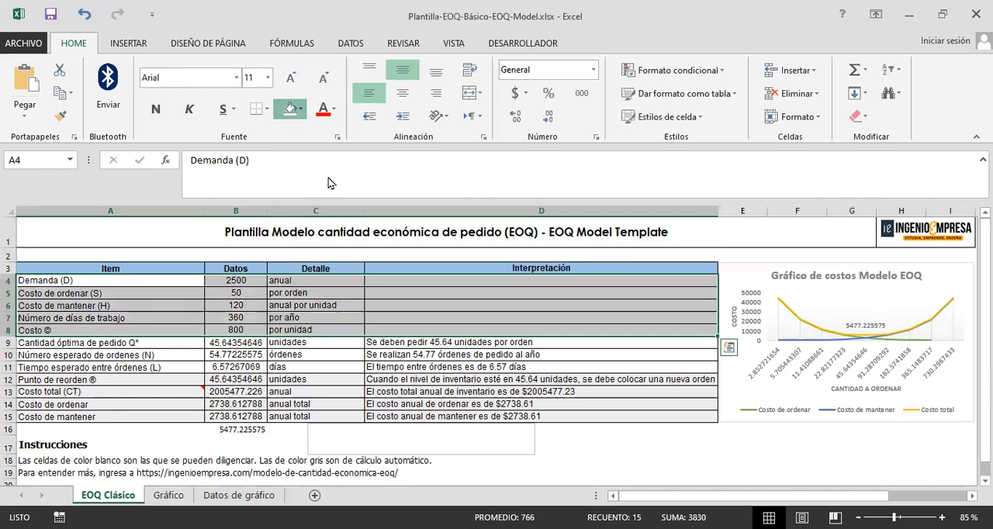
click(152, 305)
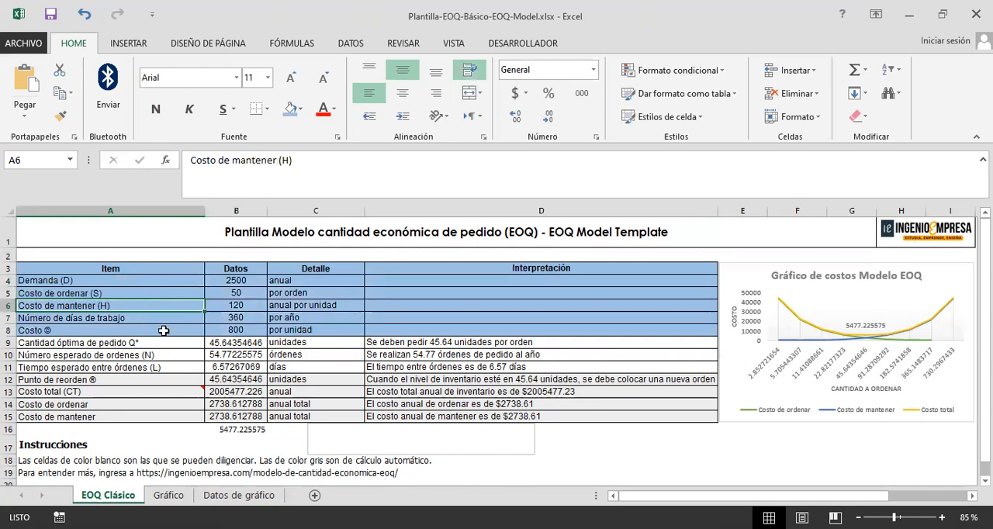
Step: Examine the basic EOQ template's input data, covering demand, ordering cost, holding cost, working days and unit cost
click(159, 330)
click(227, 329)
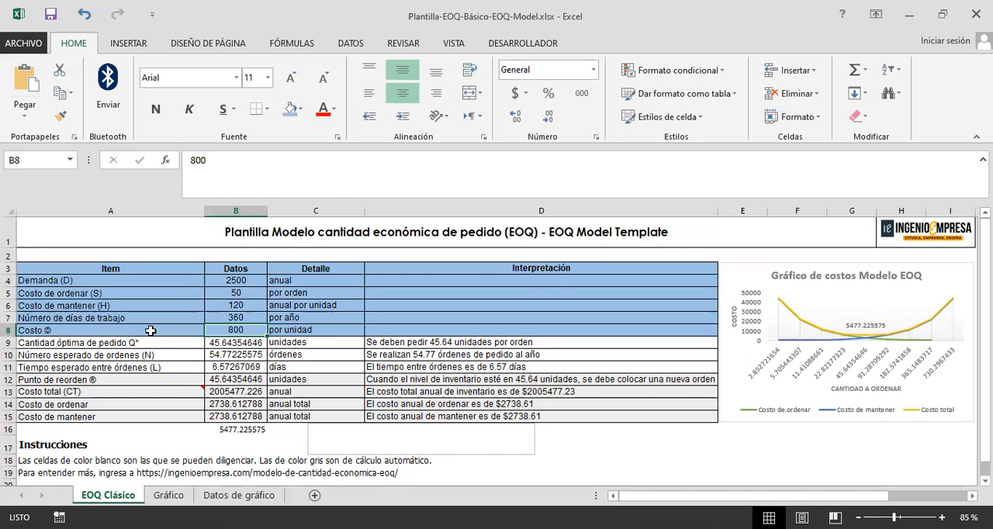
drag(180, 333, 232, 333)
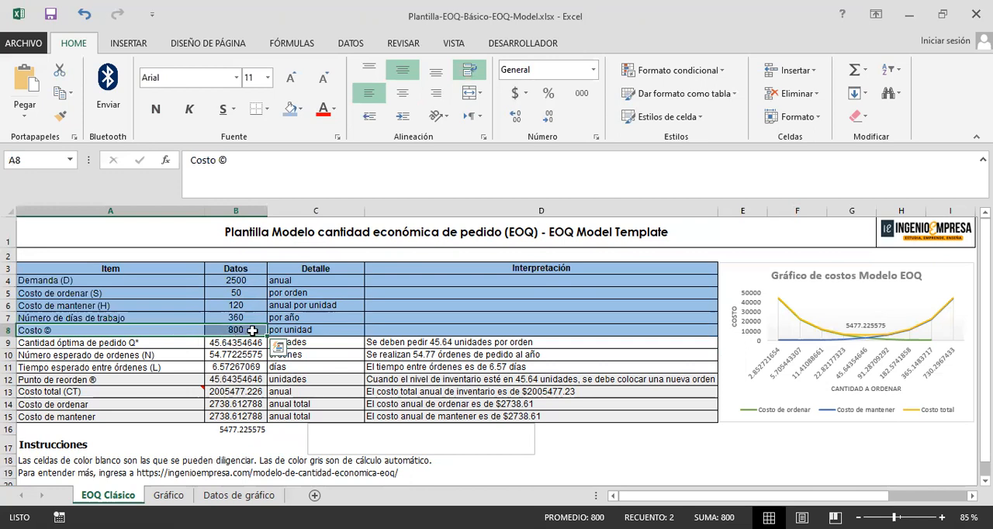
click(254, 330)
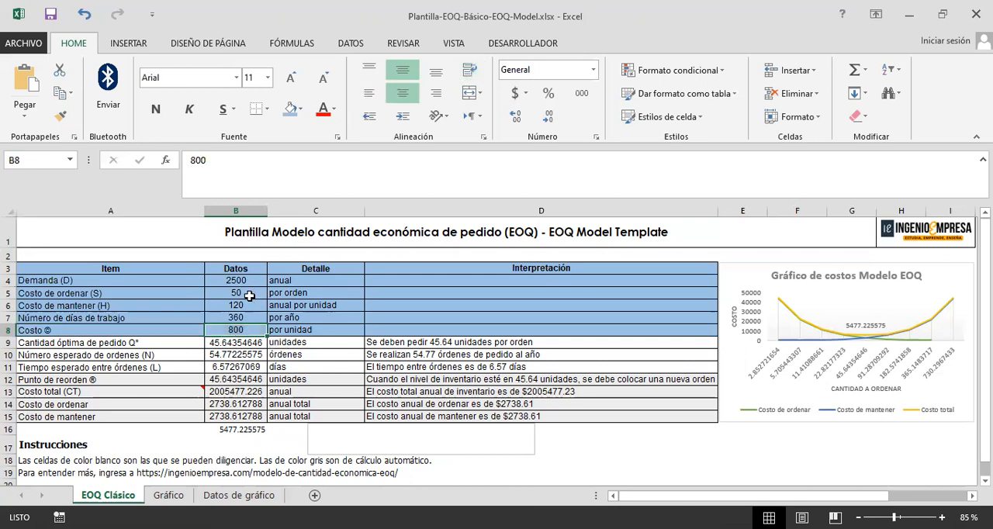
click(253, 308)
click(248, 332)
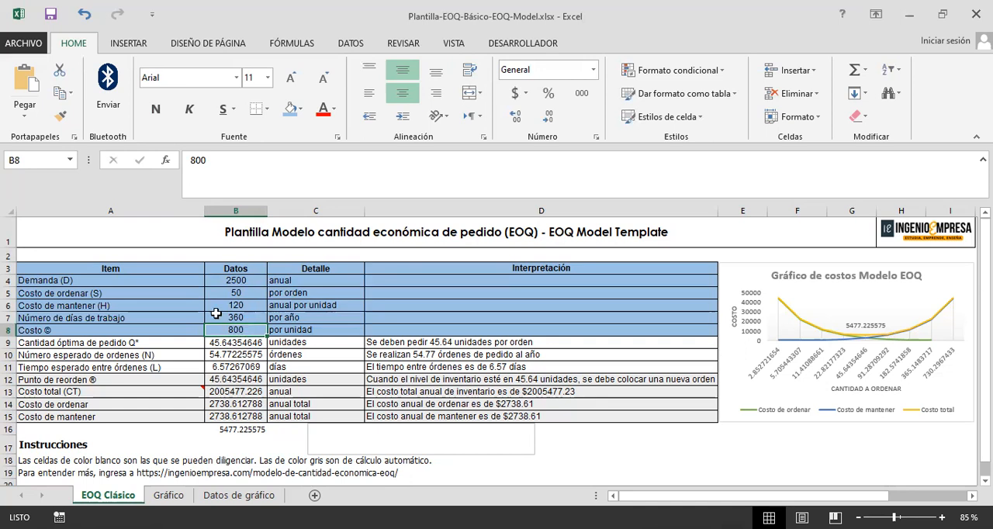
click(255, 306)
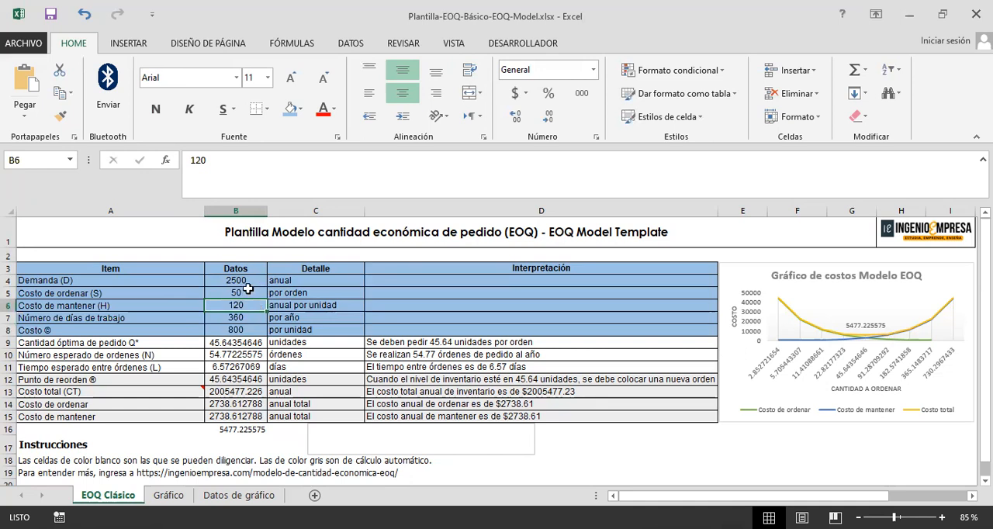
click(252, 296)
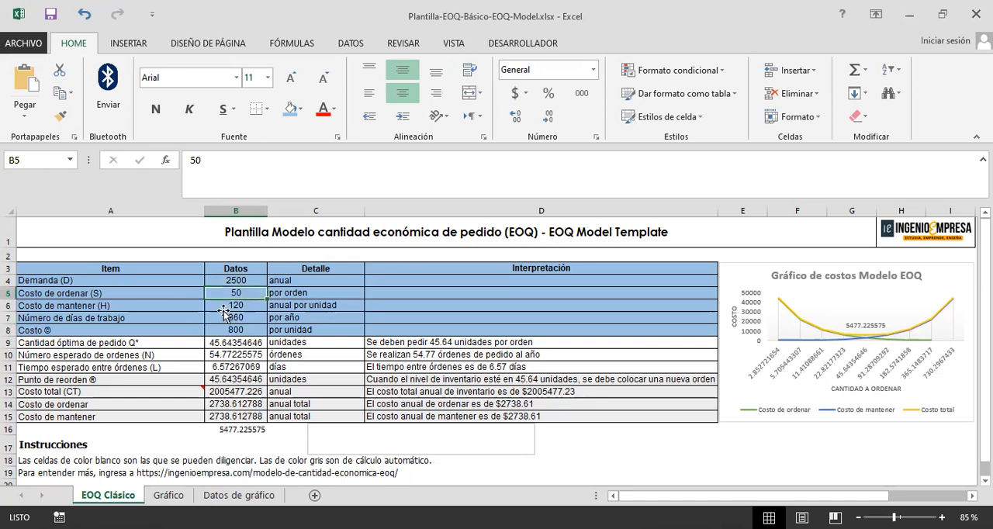
click(231, 310)
drag(144, 281, 156, 334)
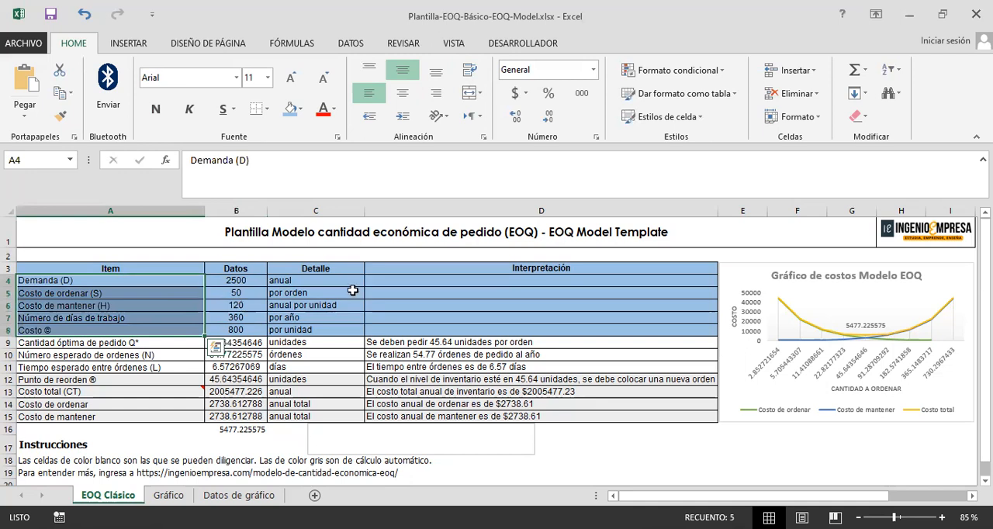
click(430, 280)
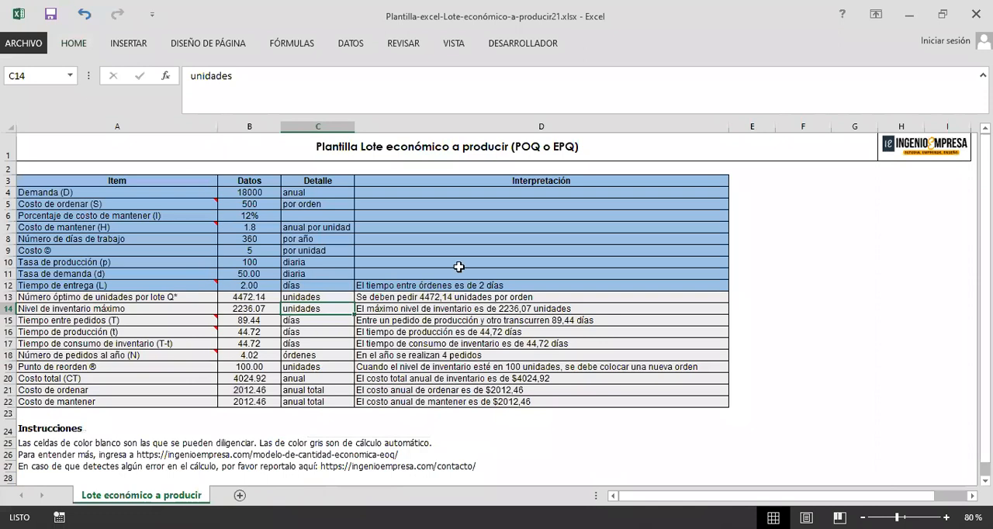
Step: Switch to the Plantilla-excel-Lote-económico-a-producir21 workbook and examine its input rows from Demanda to Tiempo de entrega
click(346, 273)
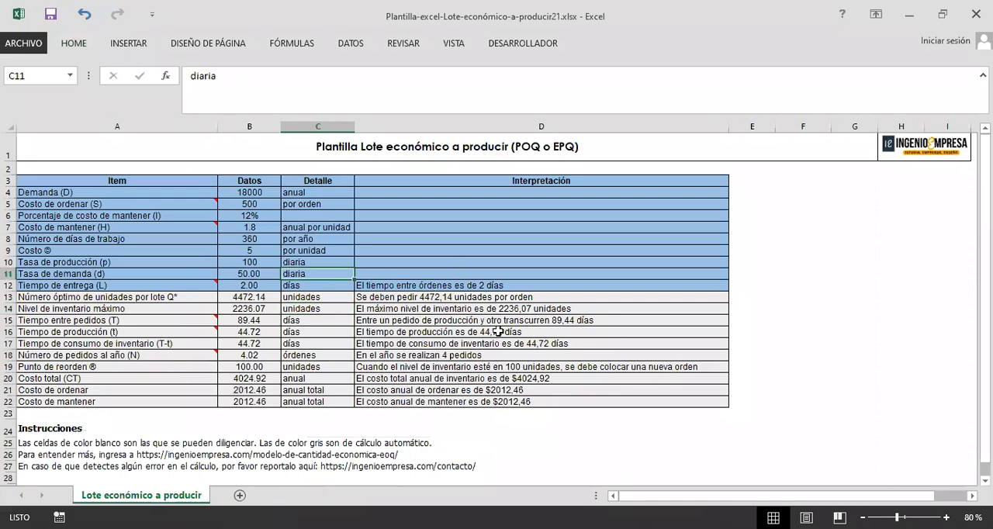
click(376, 264)
click(375, 287)
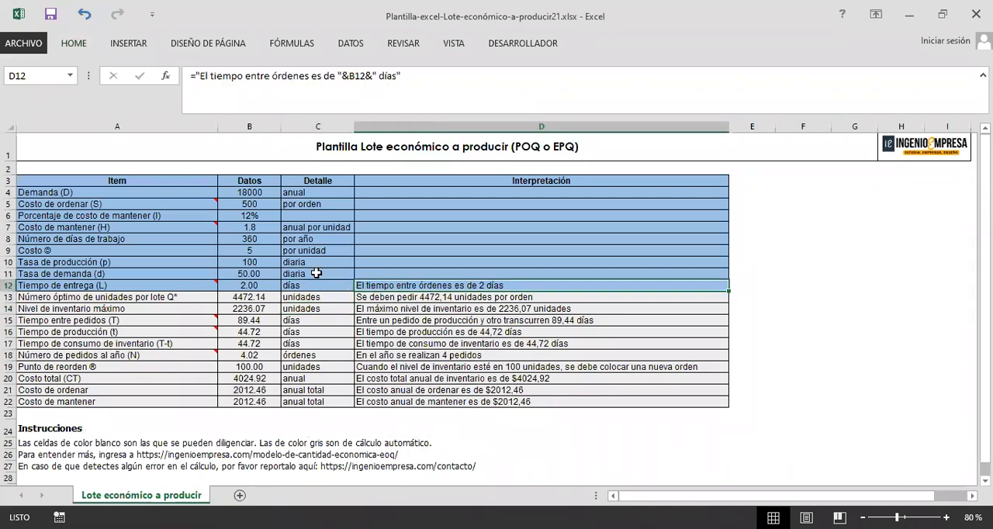
drag(136, 192, 520, 277)
click(145, 239)
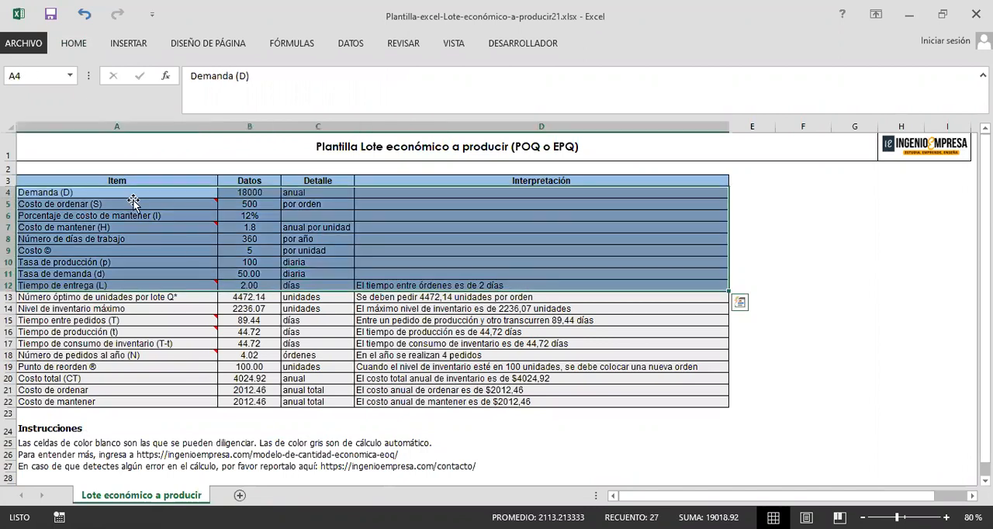
click(206, 208)
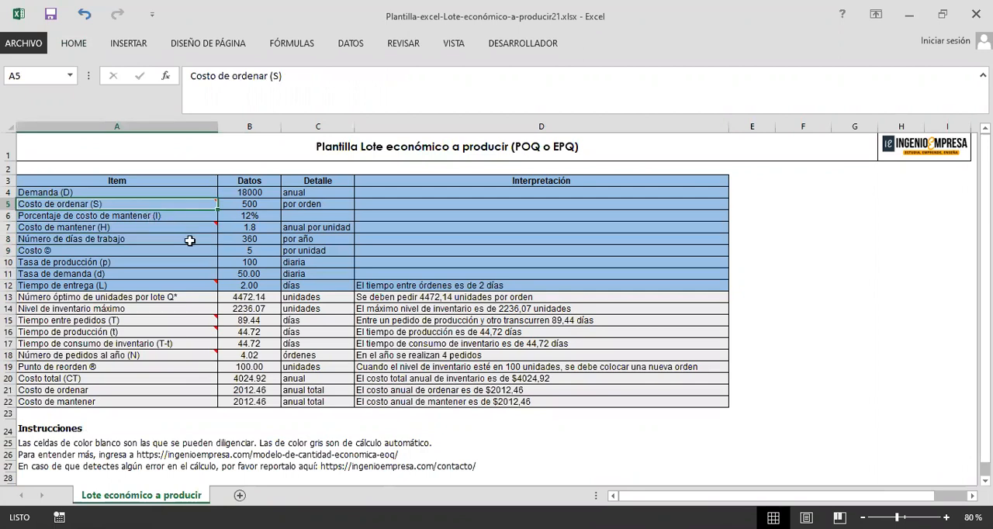
click(159, 217)
click(145, 229)
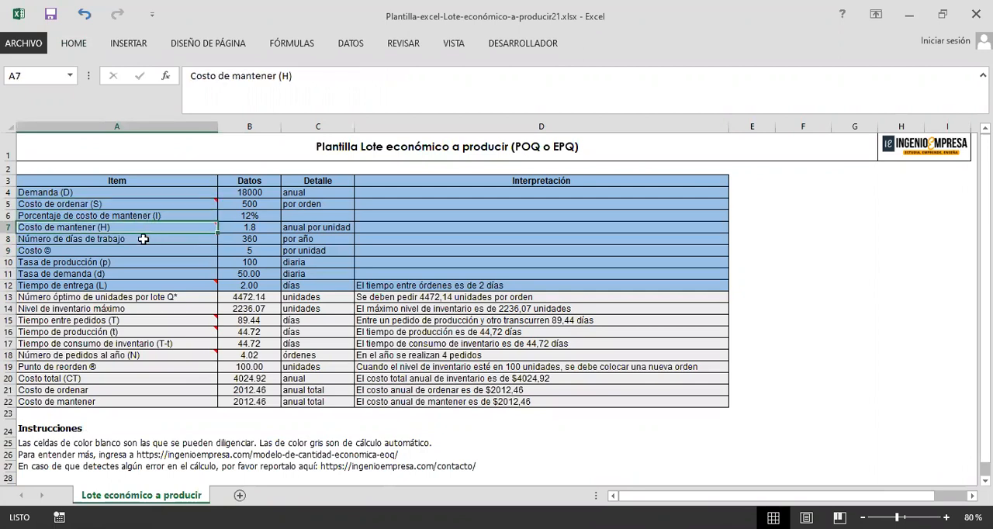
click(144, 239)
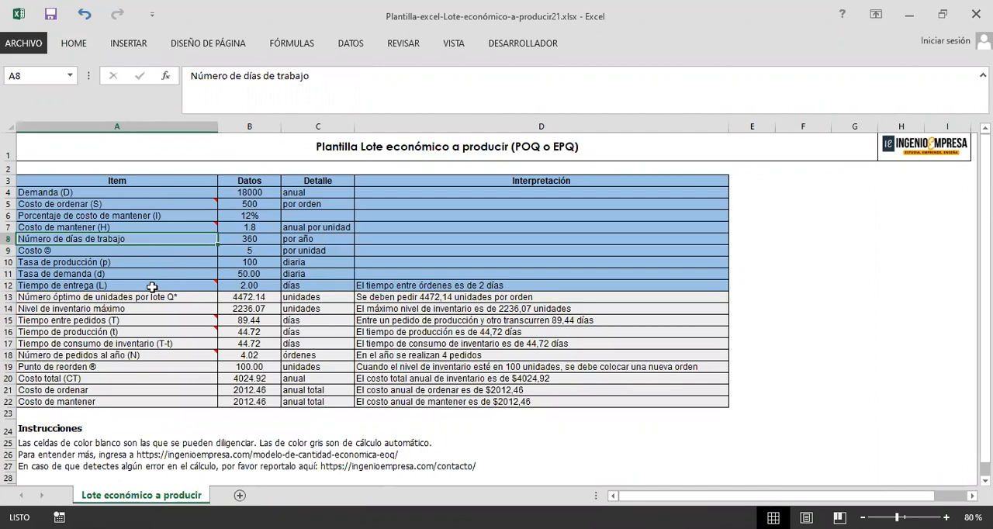
click(147, 265)
click(154, 286)
Step: Fill the Tasa de producción and Tasa de demanda rows (A10:D11) with the brighter standard light blue
drag(160, 264, 273, 271)
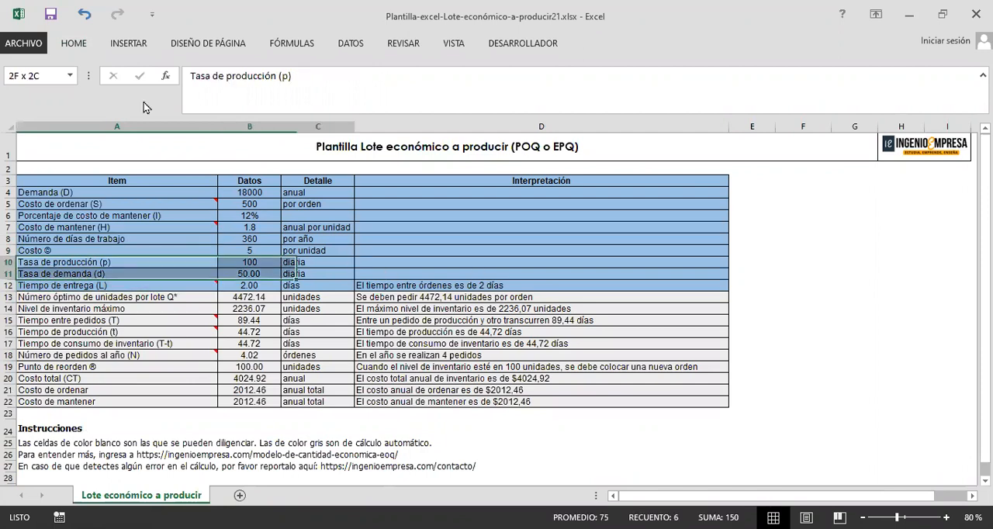
click(82, 48)
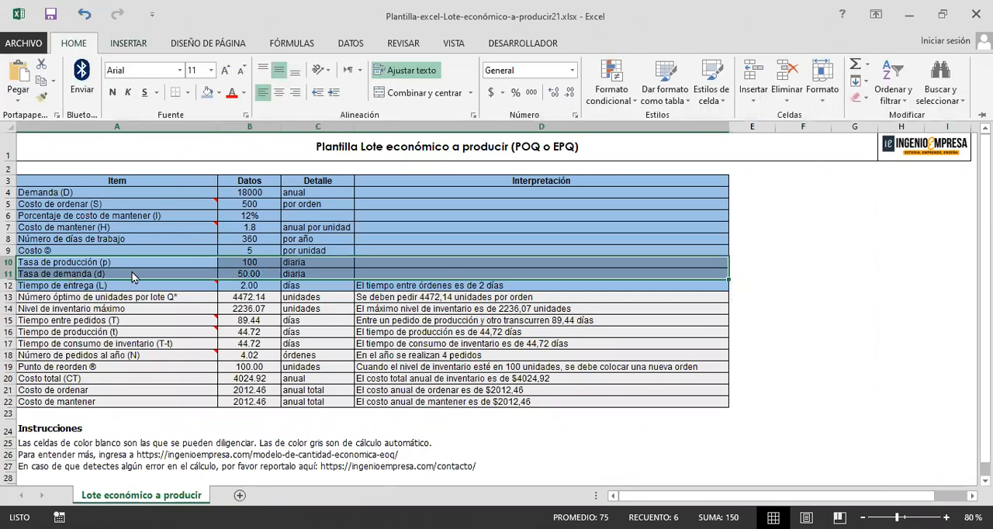
click(218, 95)
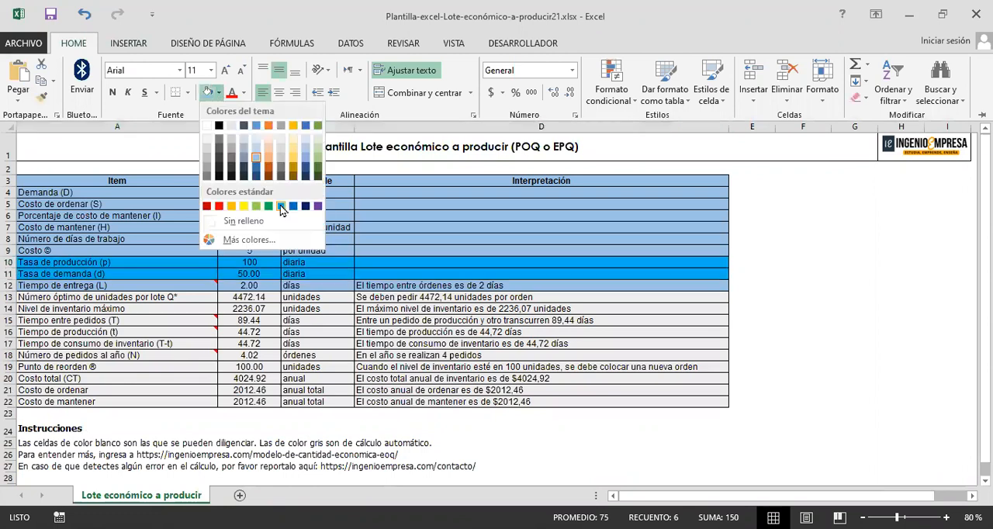
click(316, 283)
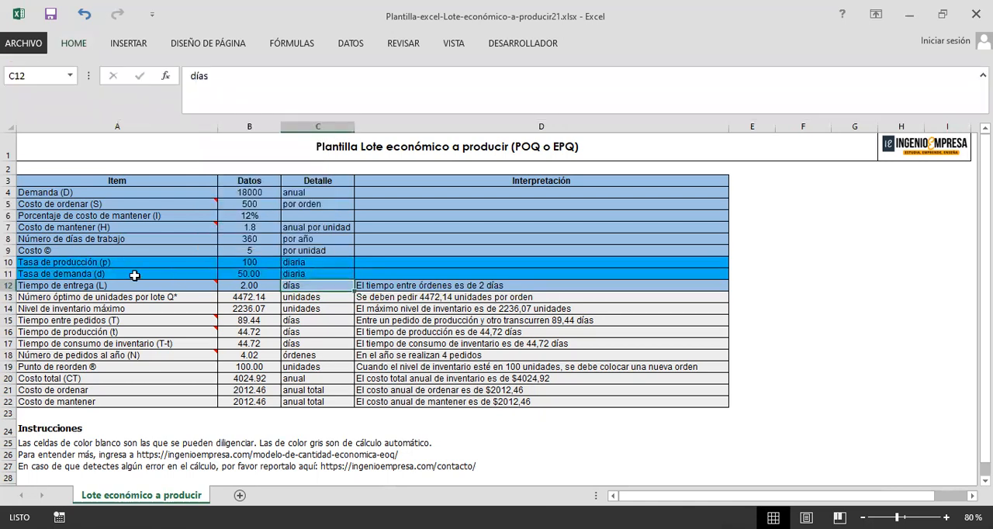
drag(128, 263, 134, 275)
click(132, 285)
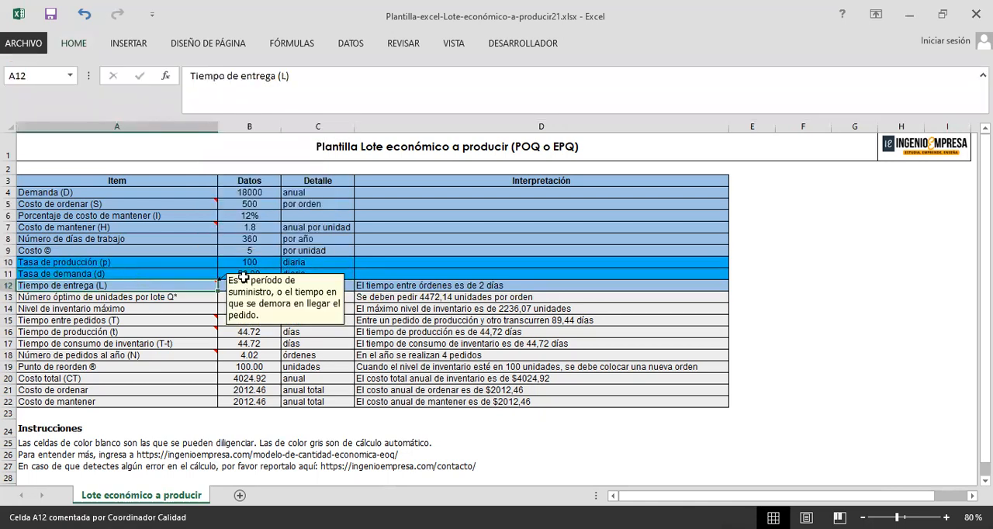
key(Up)
click(392, 275)
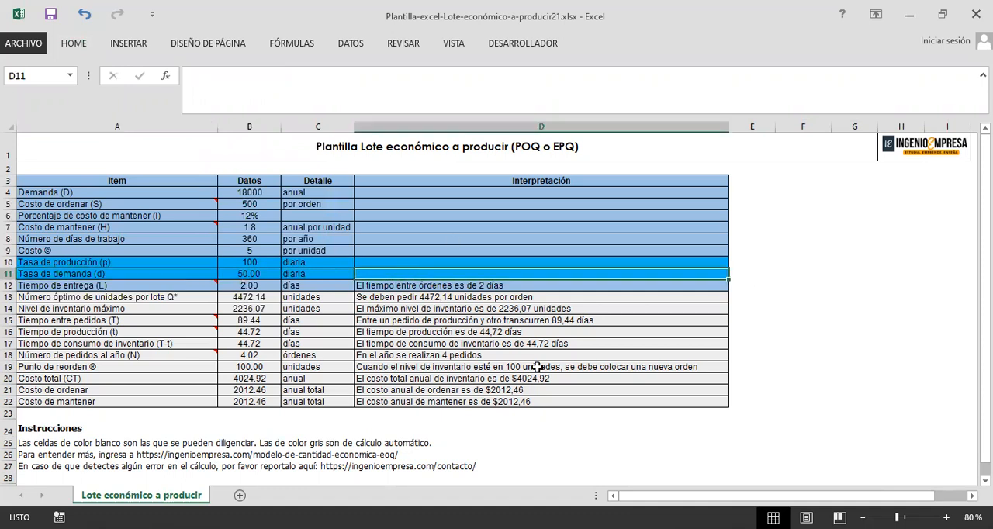
key(Right)
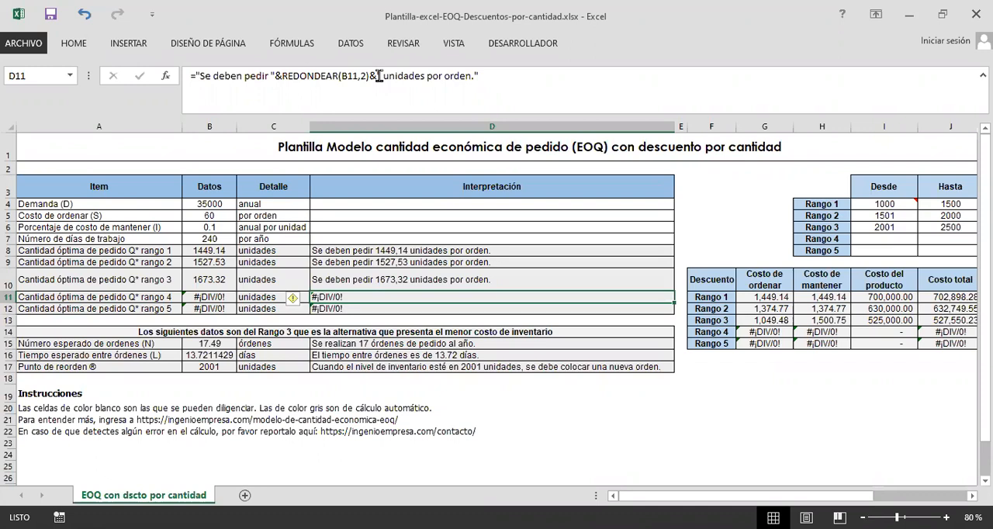
Step: In the Plantilla-excel-EOQ-Descuentos-por-cantidad workbook, select input rows A4:D7 and fill the Rango 1 to 3 data (I4:K6) with standard light blue
click(131, 204)
drag(451, 218, 536, 238)
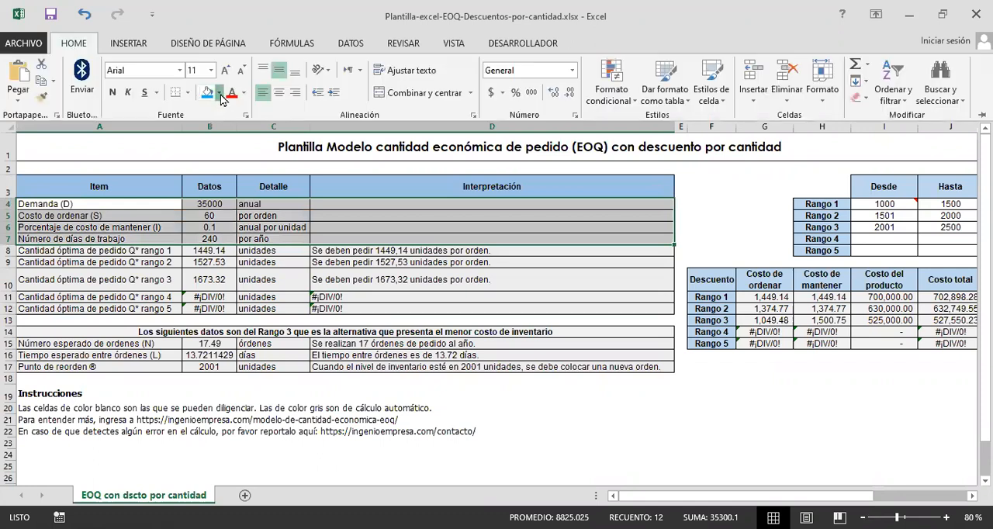
click(357, 242)
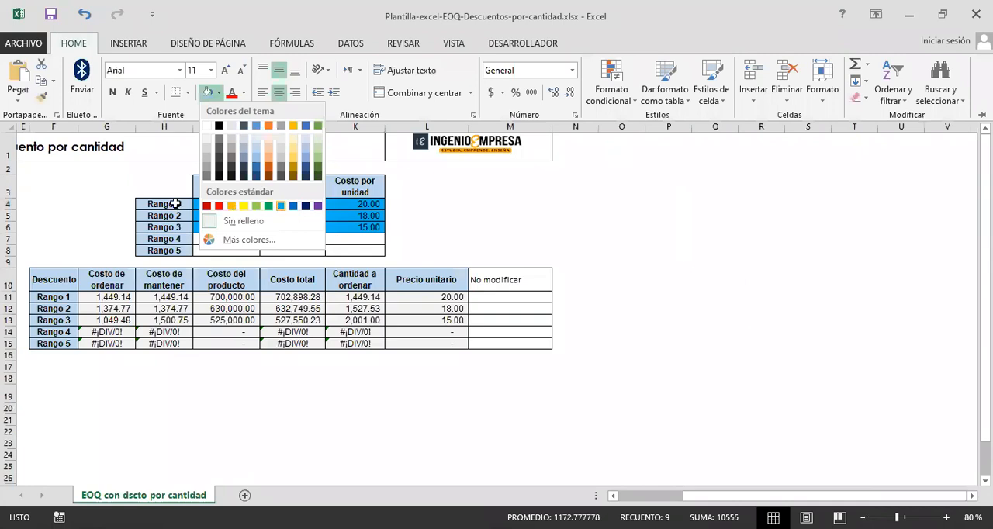
click(281, 206)
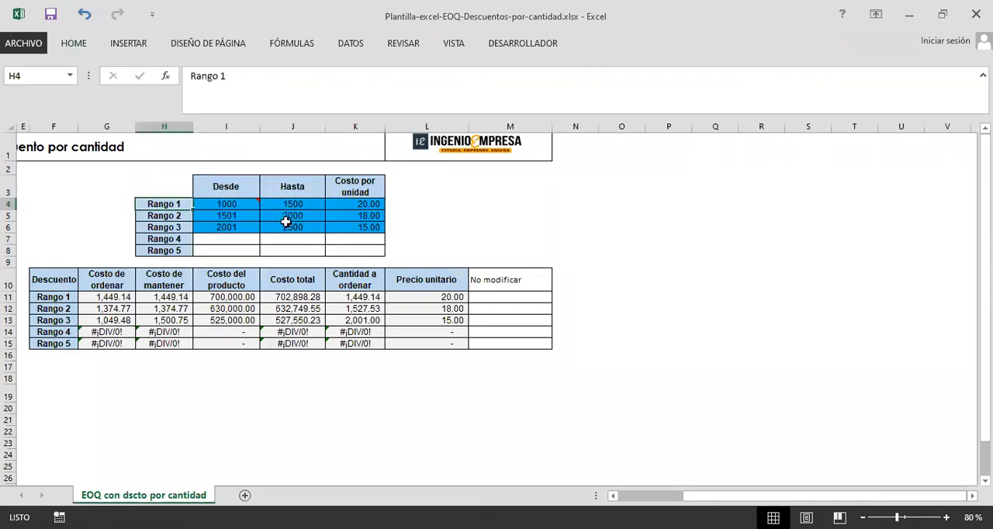
Step: Examine the Desde and Hasta limits and the cost per unit of discount ranges 1 to 3
drag(229, 204, 289, 204)
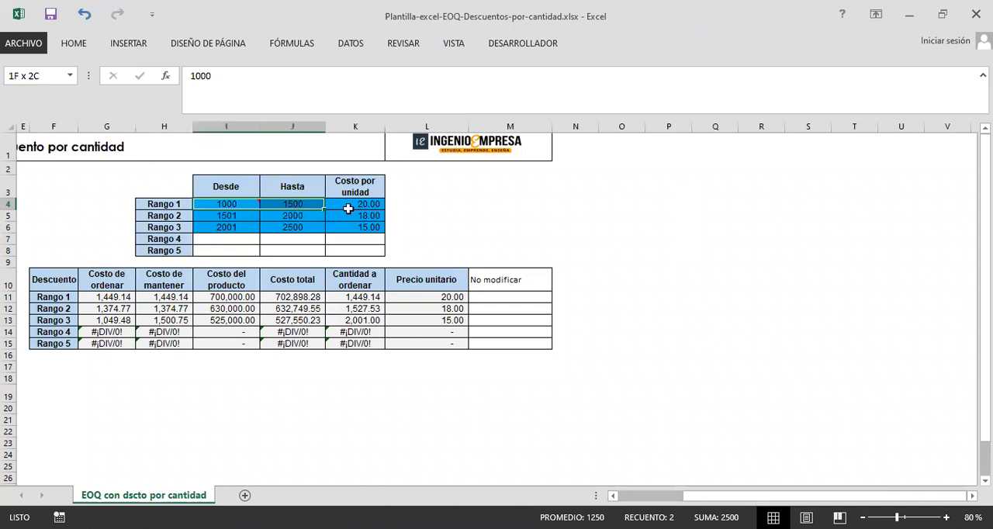
click(358, 206)
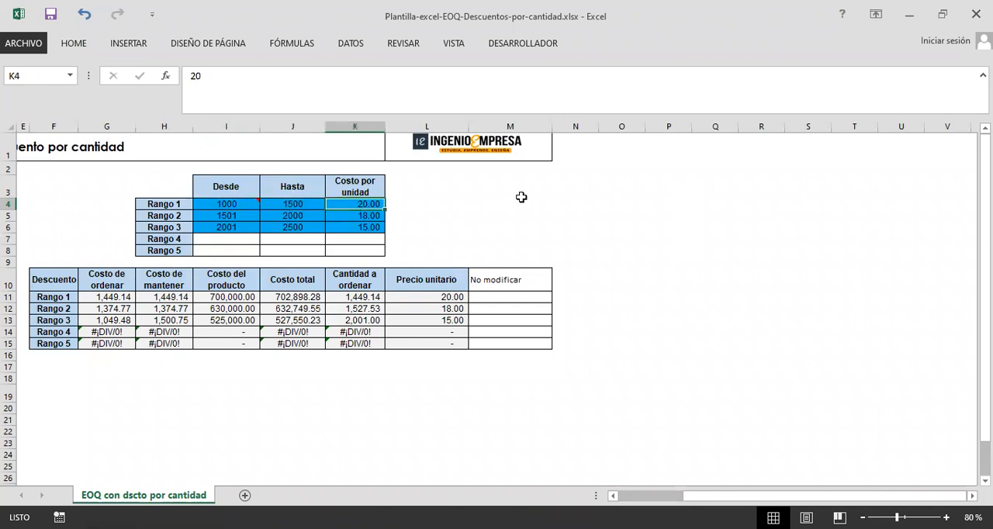
click(159, 208)
click(166, 216)
click(170, 207)
click(166, 226)
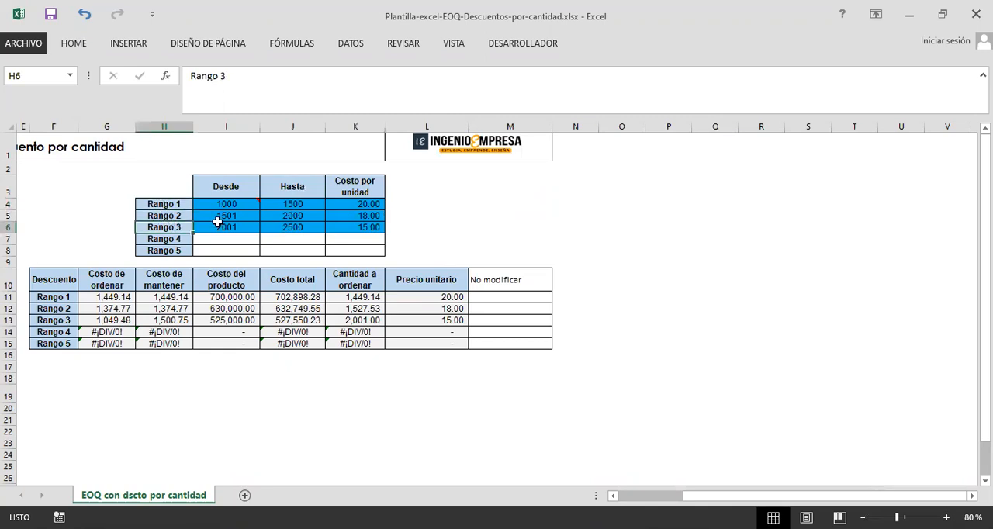
click(158, 204)
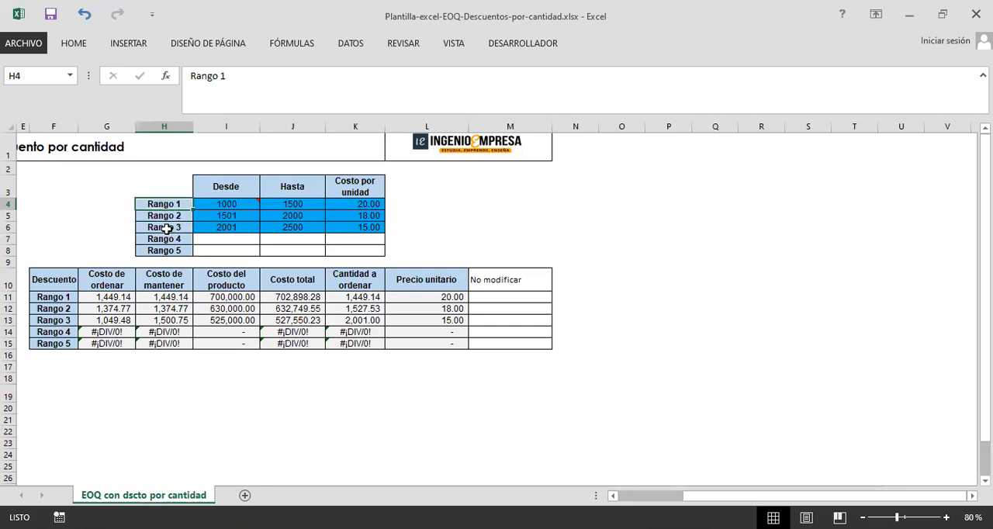
key(Down)
key(Down)
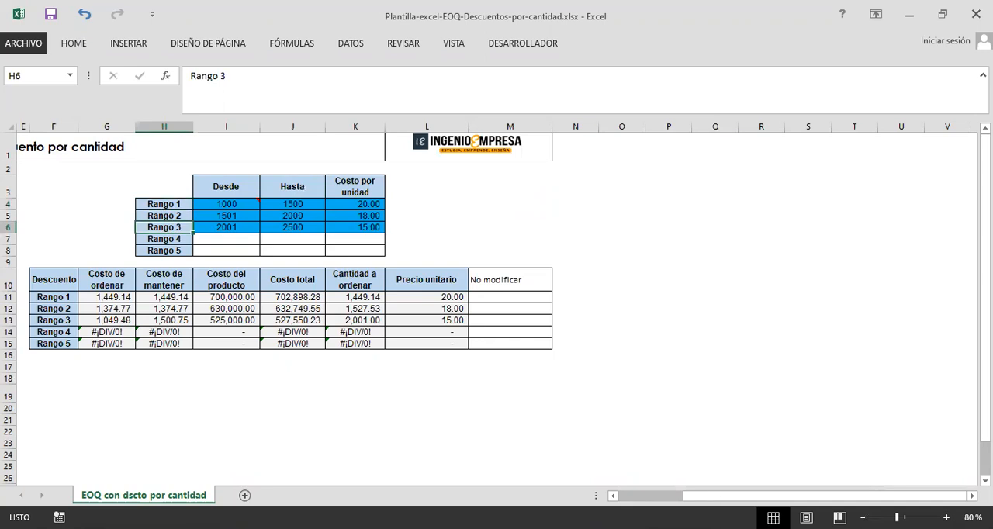
Step: Switch to the Plantilla-excel-sistema-de-inventario-de-revisión-continua (1) workbook and examine the Desviación estándar σd row of the Dem variable LT variable sheet
scroll(496, 310, left, 4)
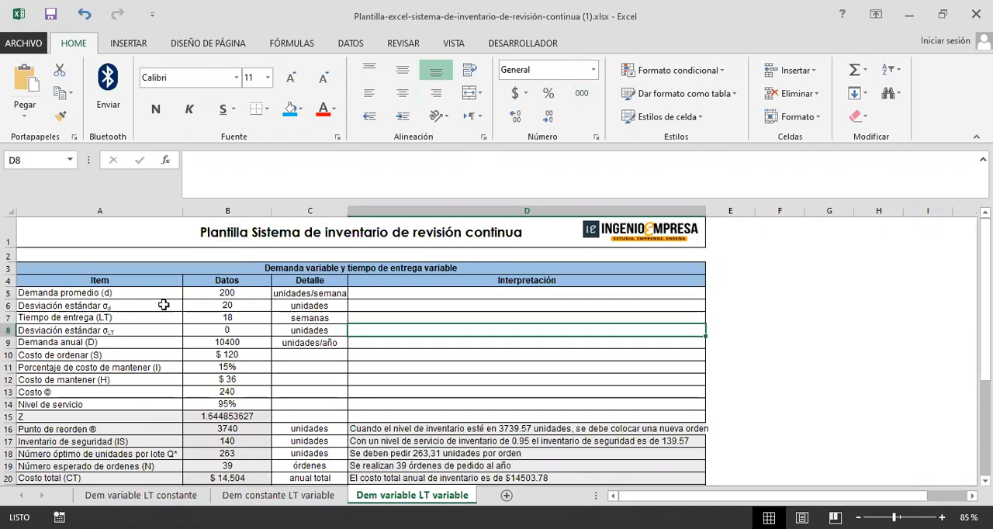
scroll(163, 305, down, 1)
scroll(83, 306, up, 1)
drag(82, 306, 411, 307)
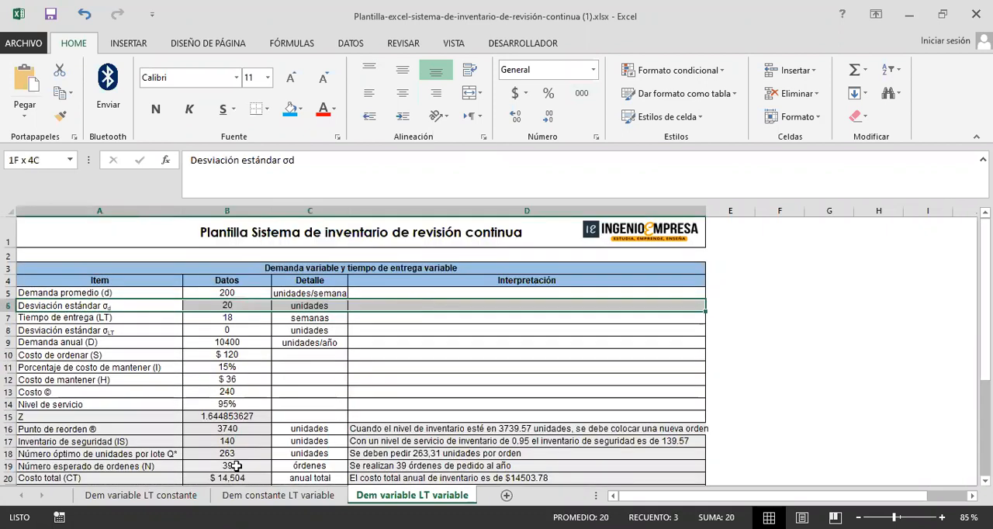
Step: On the Dem variable LT constante sheet, fill A6:D6 with standard light blue and the other input rows (A5:D5, A7:D13) with a medium blue theme shade
click(158, 496)
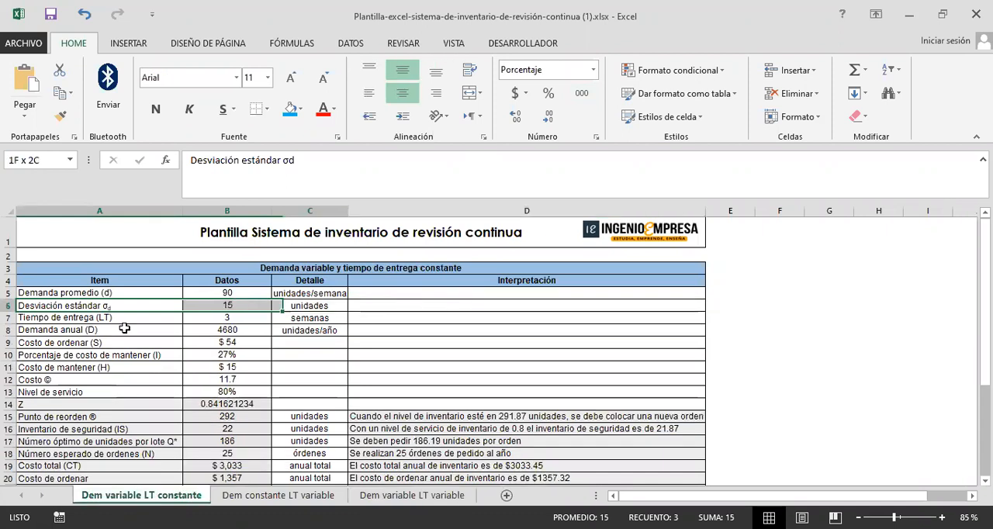
click(291, 113)
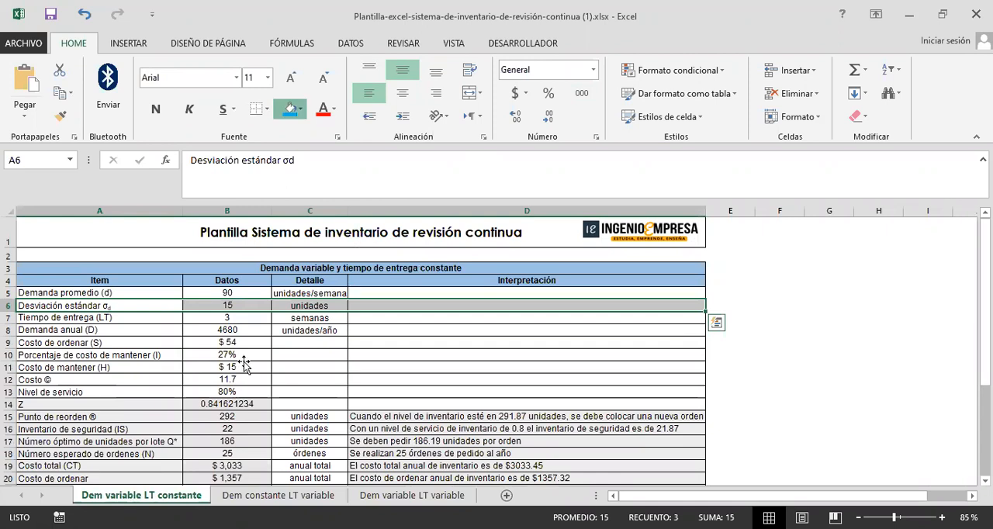
drag(148, 294, 470, 298)
drag(433, 382, 476, 391)
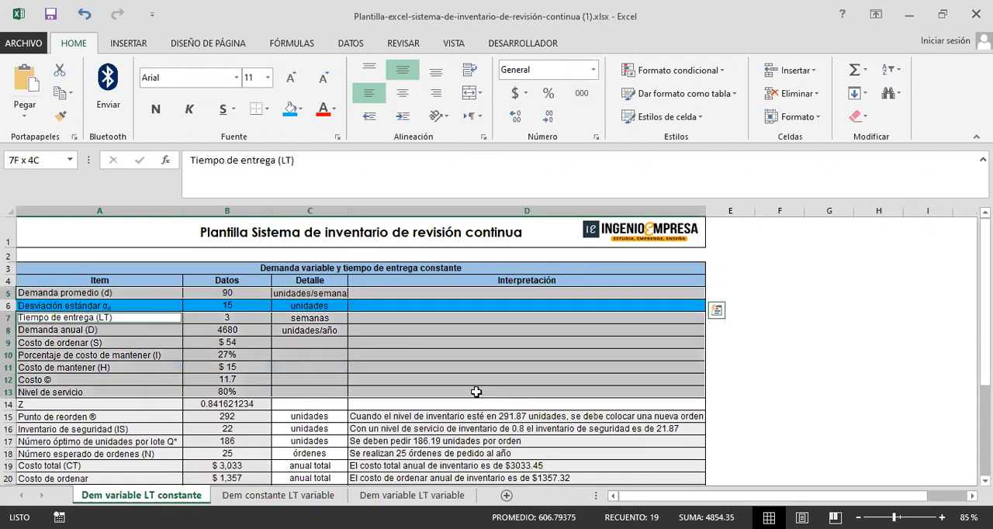
click(289, 111)
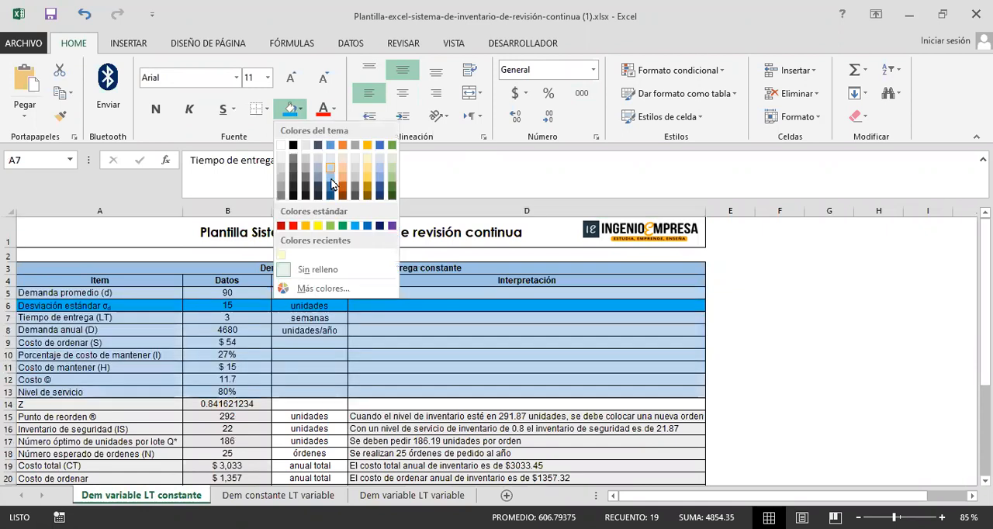
click(331, 179)
click(203, 331)
Step: Examine the inputs from Demanda promedio to Nivel de servicio, focusing on the average demand and Desviación estándar σd rows (A5:D6)
click(156, 295)
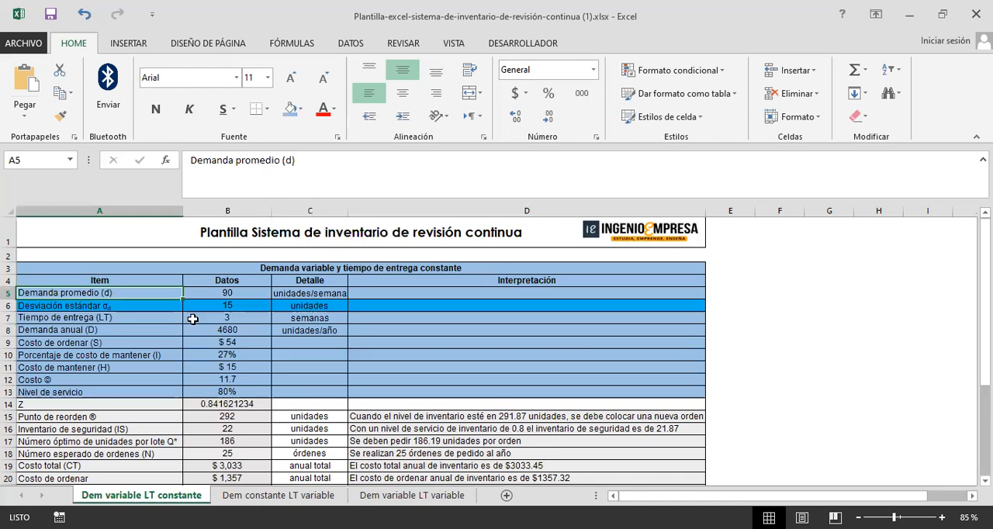
click(141, 308)
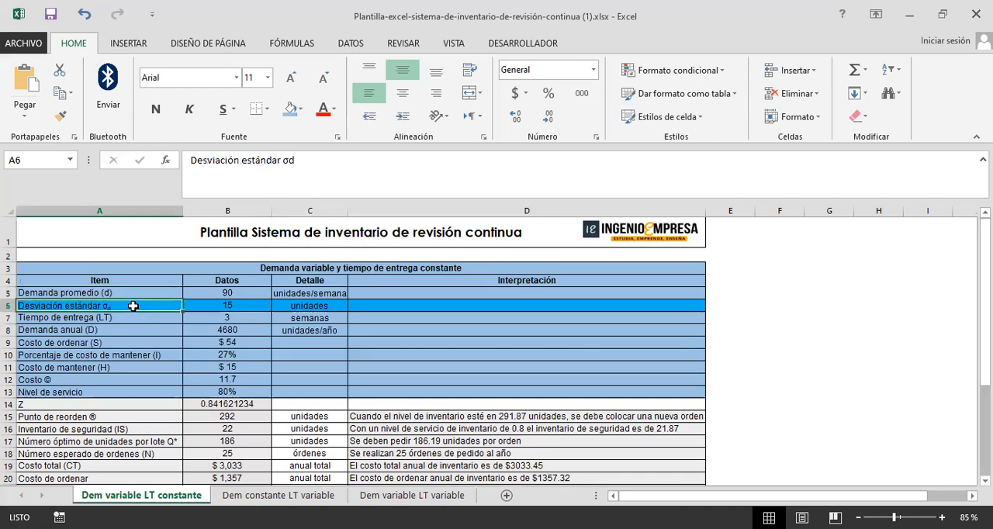
click(133, 293)
drag(142, 322, 154, 390)
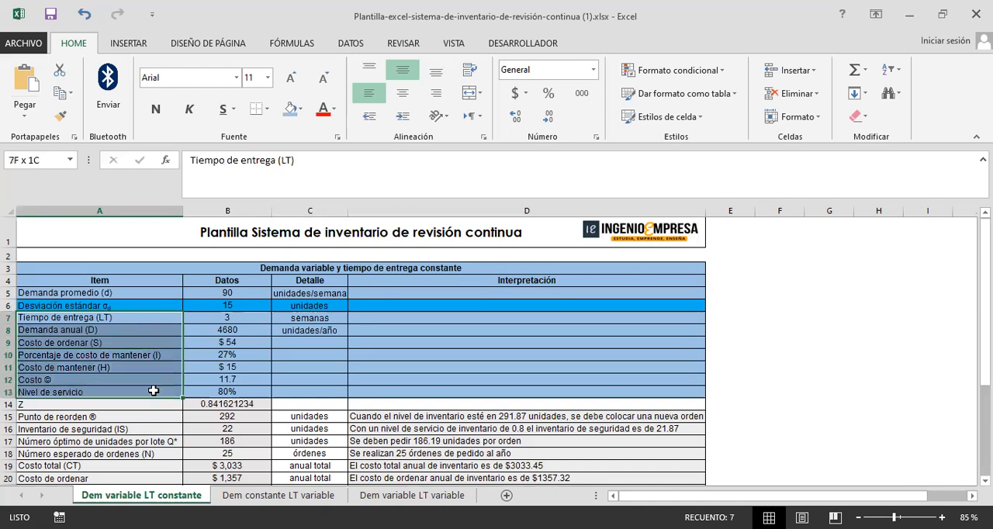
click(233, 391)
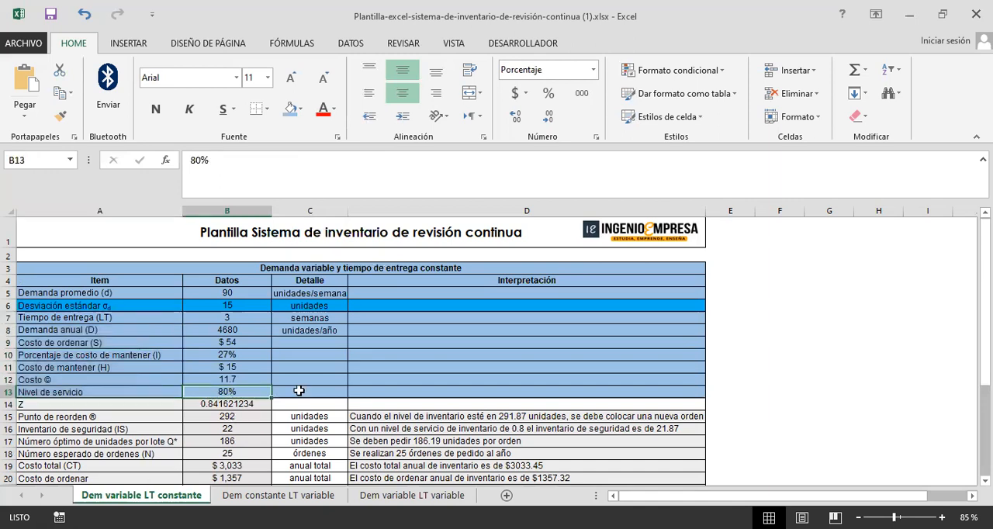
click(718, 391)
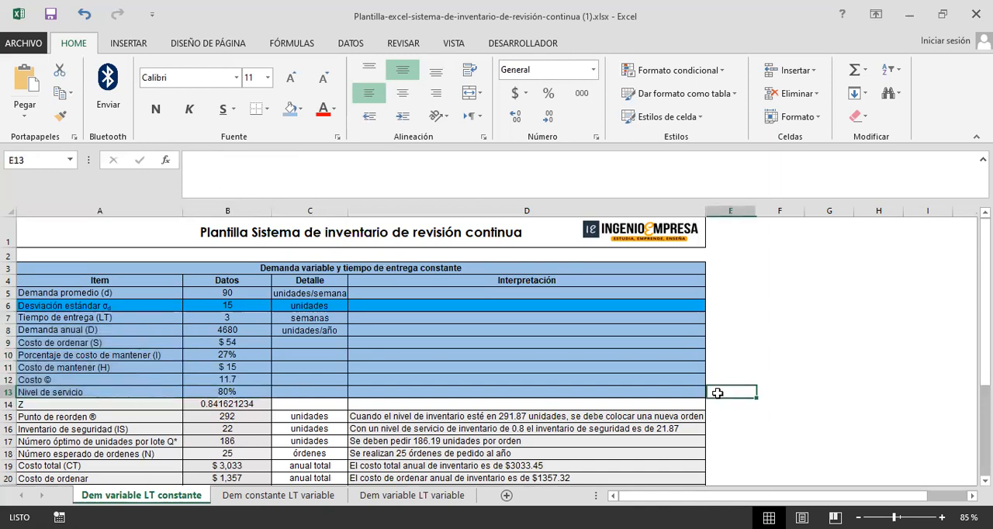
click(93, 304)
drag(266, 308, 405, 306)
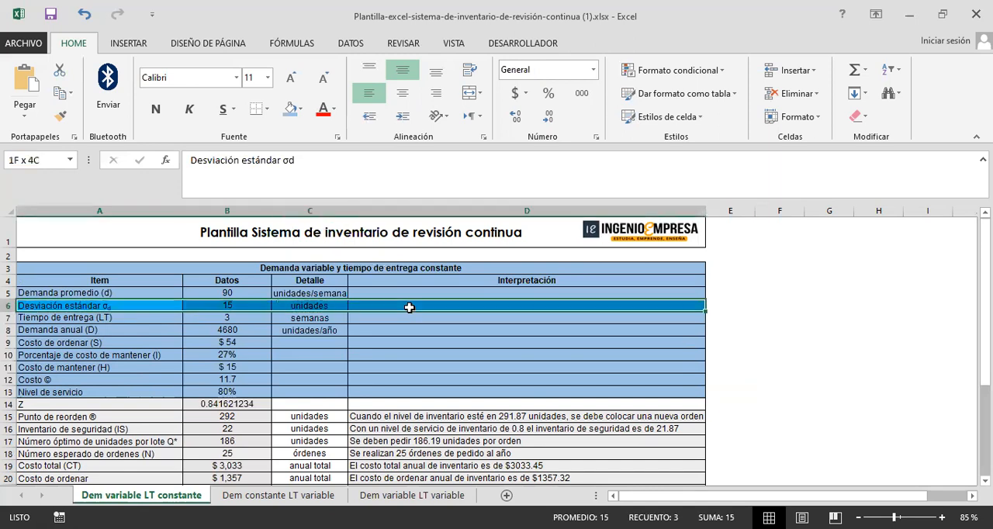
click(140, 291)
drag(137, 305, 450, 298)
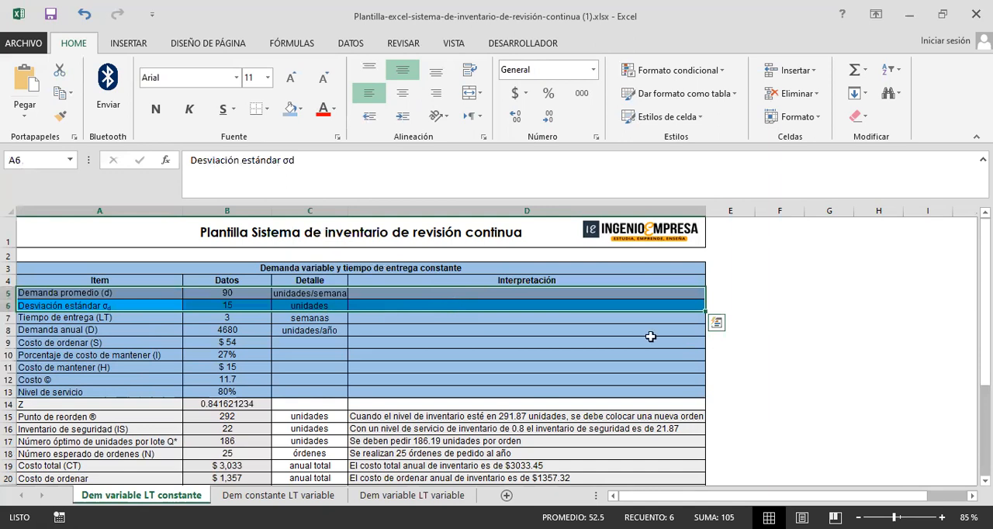
click(742, 303)
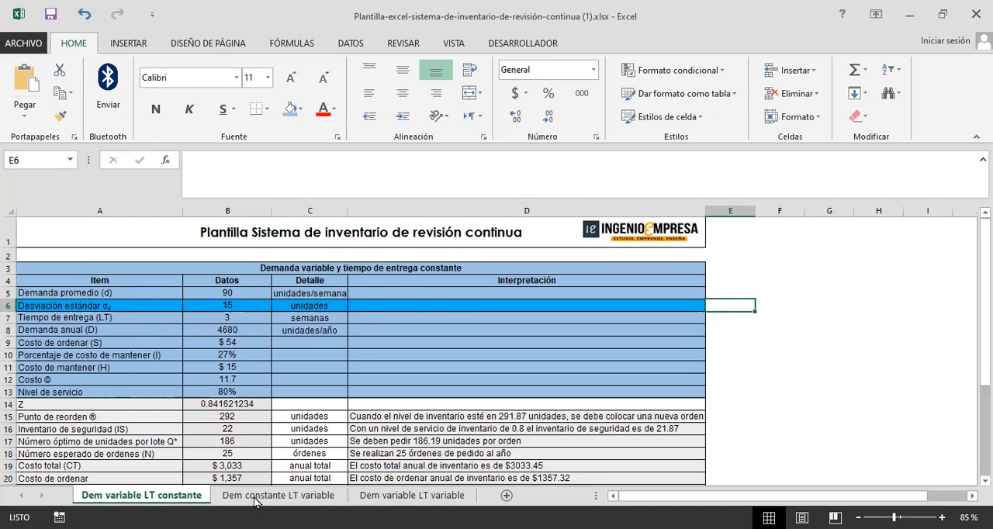
Step: On the Dem constante LT variable sheet, fill input rows A5:D13 with medium theme blue and the Desviación estándar σLT row (A7:D7) with standard light blue
click(281, 499)
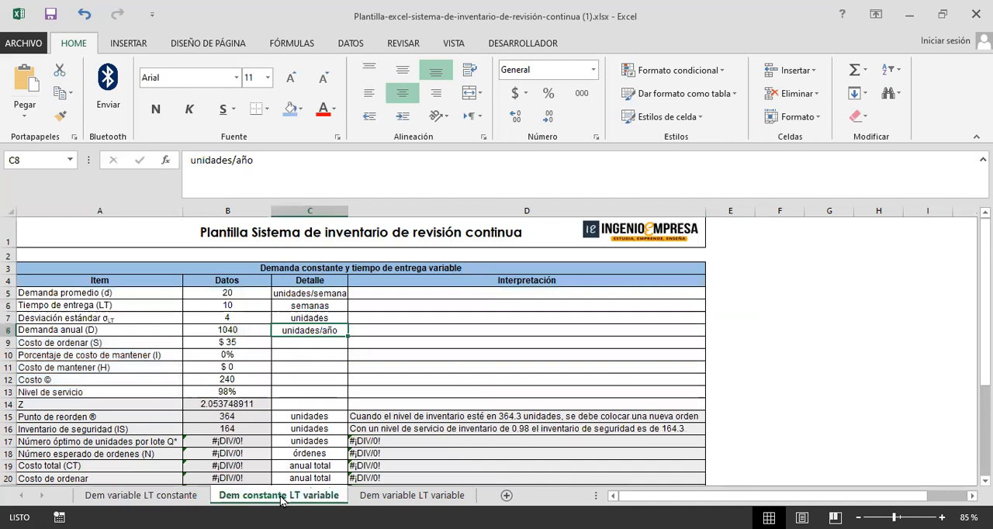
drag(159, 296, 535, 392)
click(292, 108)
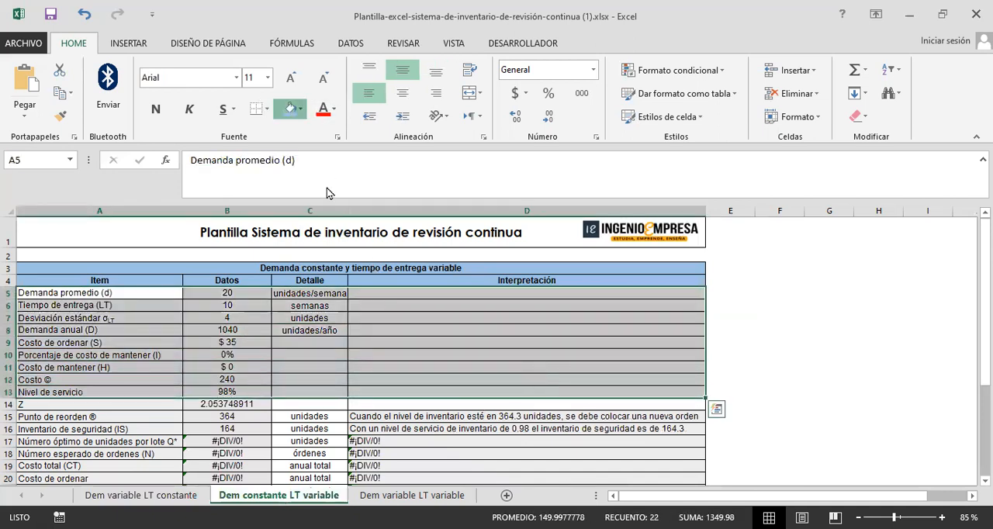
click(301, 108)
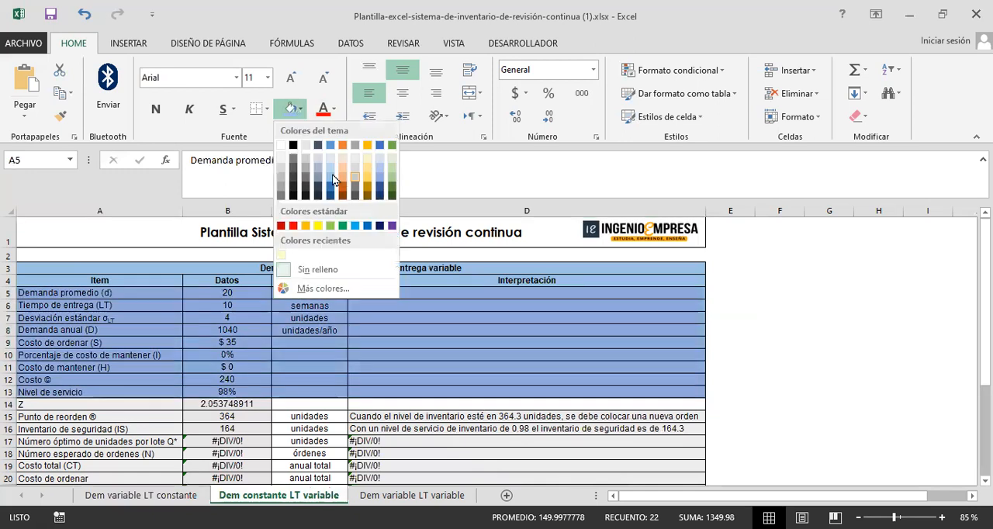
drag(127, 320, 444, 320)
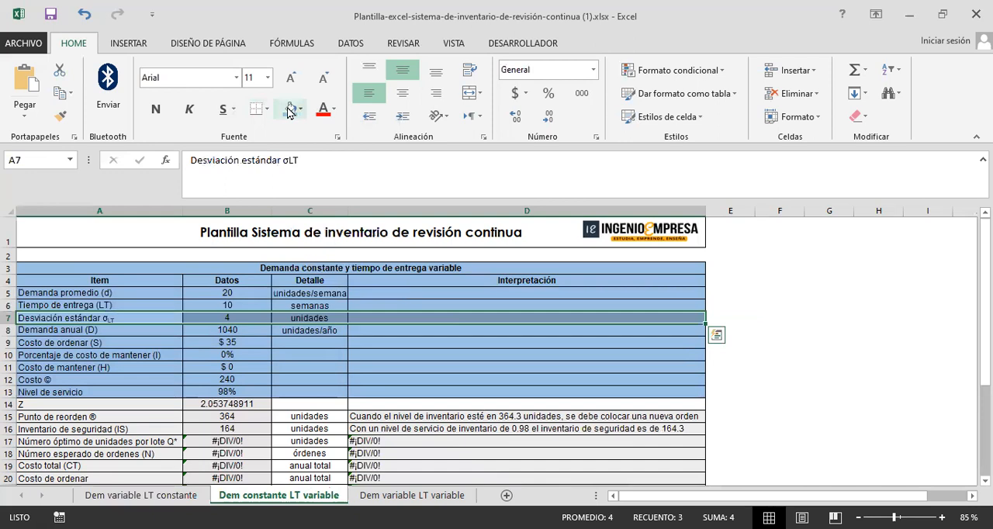
click(353, 226)
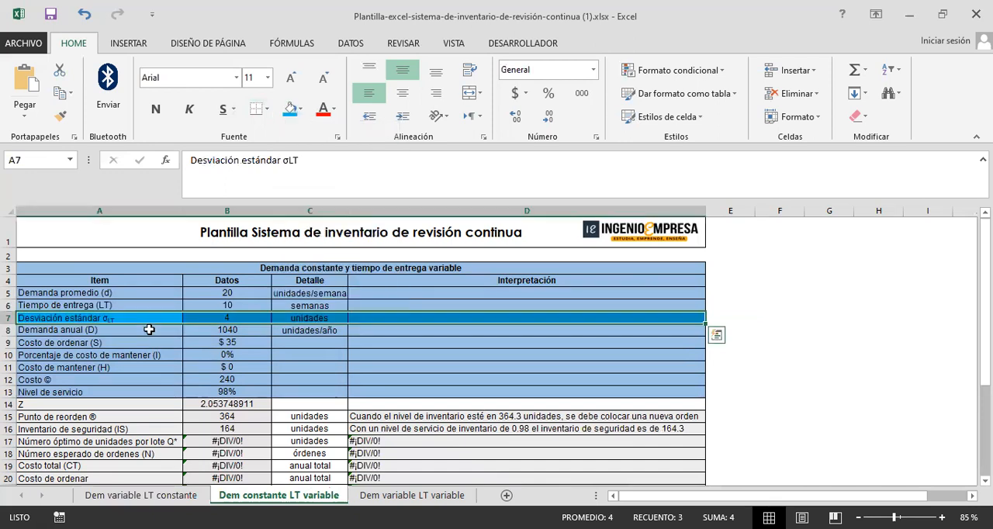
click(127, 314)
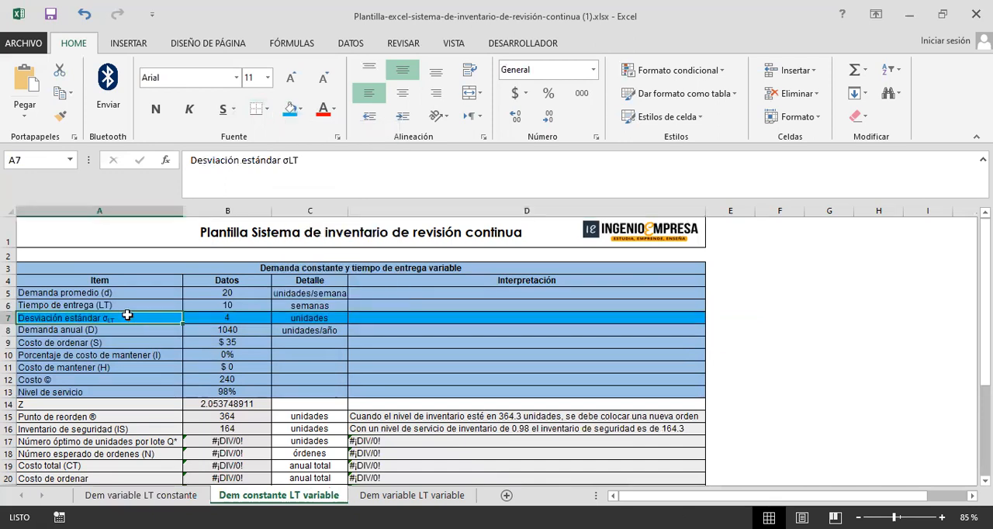
Step: Compare the highlighted input rows of the Dem variable LT constante and Dem constante LT variable sheets by alternating between them
click(166, 501)
click(235, 500)
click(207, 500)
click(239, 499)
click(172, 500)
click(225, 499)
click(187, 500)
click(237, 502)
click(184, 500)
click(235, 502)
click(174, 500)
click(244, 500)
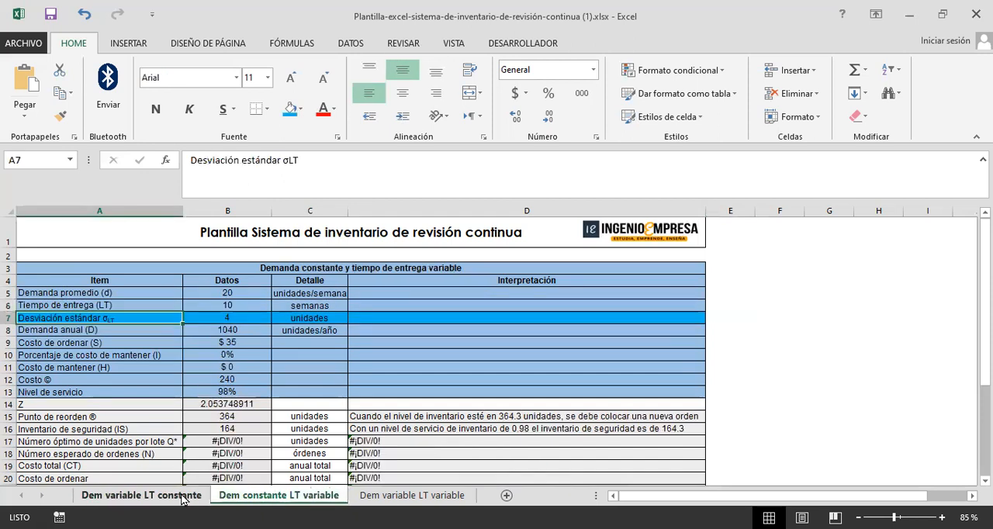
click(185, 500)
click(242, 500)
click(187, 500)
click(246, 501)
click(183, 500)
click(239, 499)
click(185, 500)
click(222, 495)
click(183, 499)
click(244, 497)
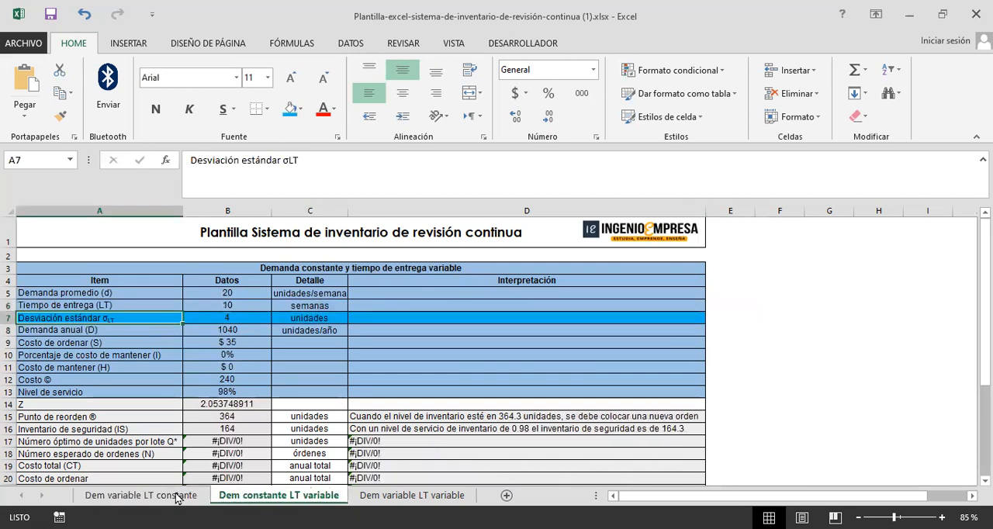
Step: Check which item each standard deviation refers to: average demand on Dem variable LT constante, Tiempo de entrega on Dem constante LT variable
click(162, 499)
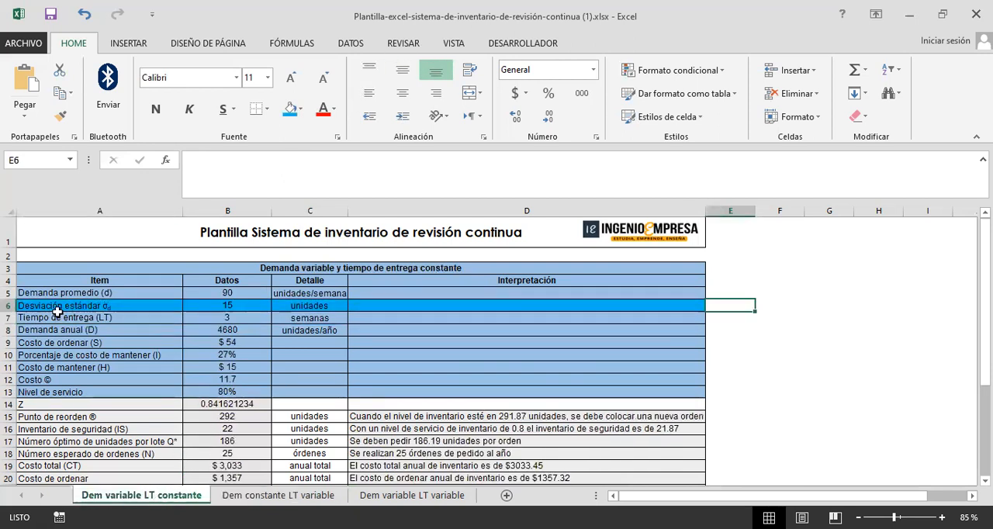
click(86, 306)
click(103, 293)
click(277, 495)
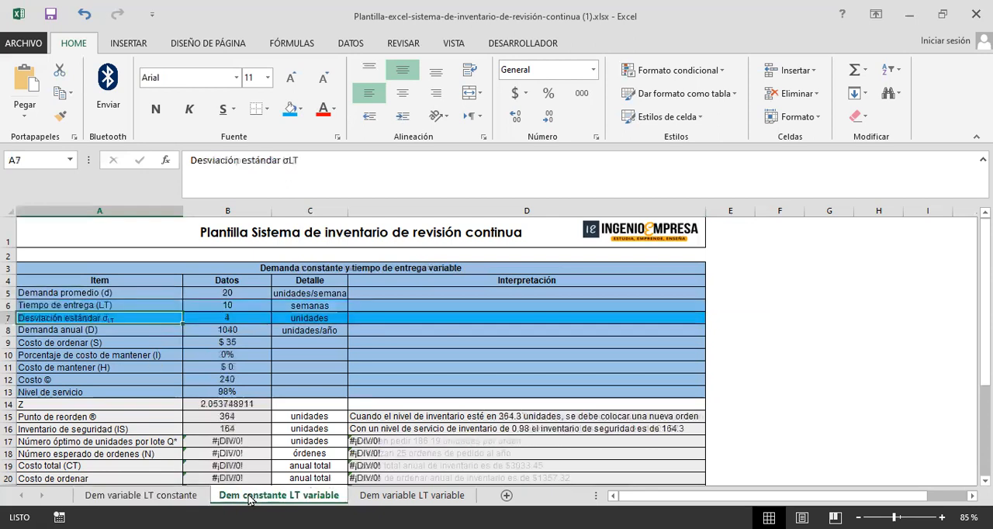
click(138, 307)
click(135, 315)
click(132, 307)
click(130, 320)
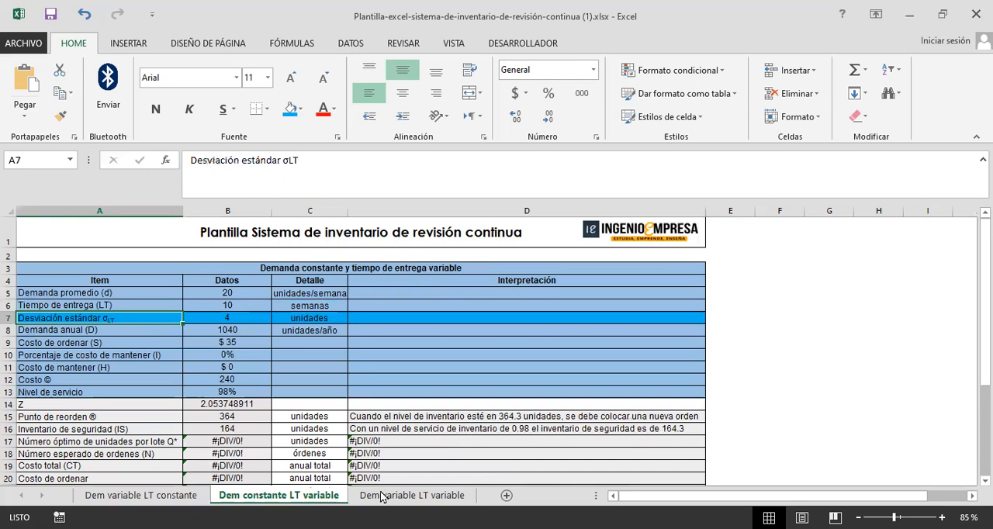
Step: On the Dem variable LT variable sheet, fill A5:D14 with medium theme blue and both Desviación estándar rows (A6:D6, A8:D8) with standard light blue
click(385, 496)
drag(118, 292, 487, 403)
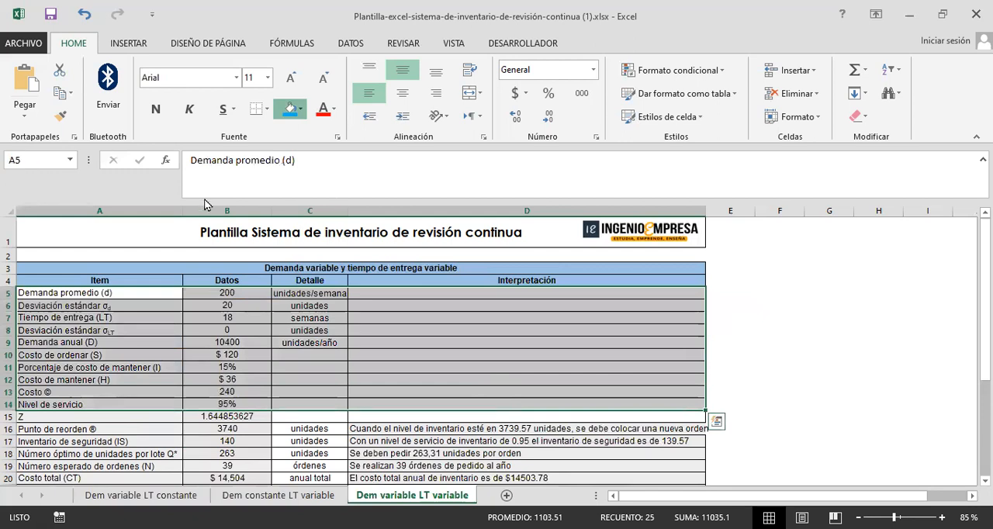
click(301, 109)
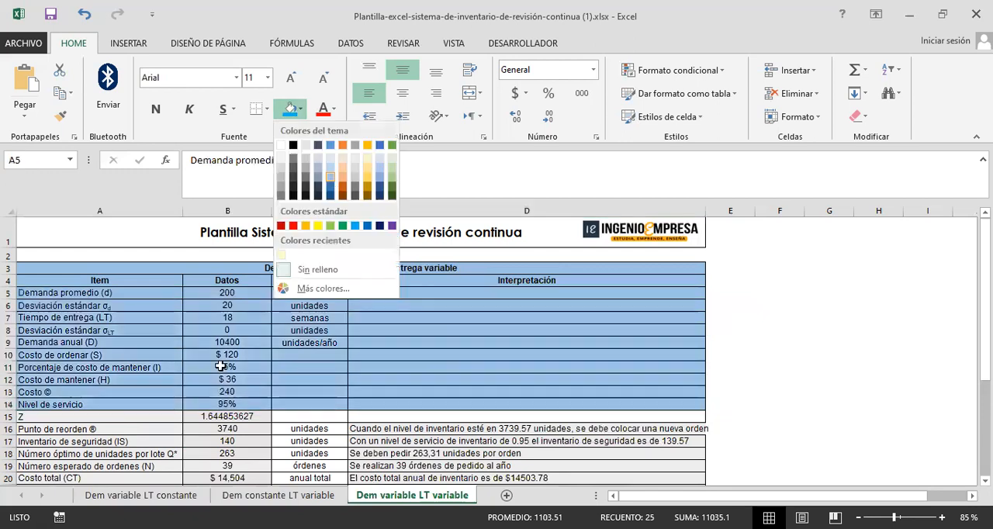
drag(143, 305, 476, 306)
ctrl+drag(109, 331, 399, 330)
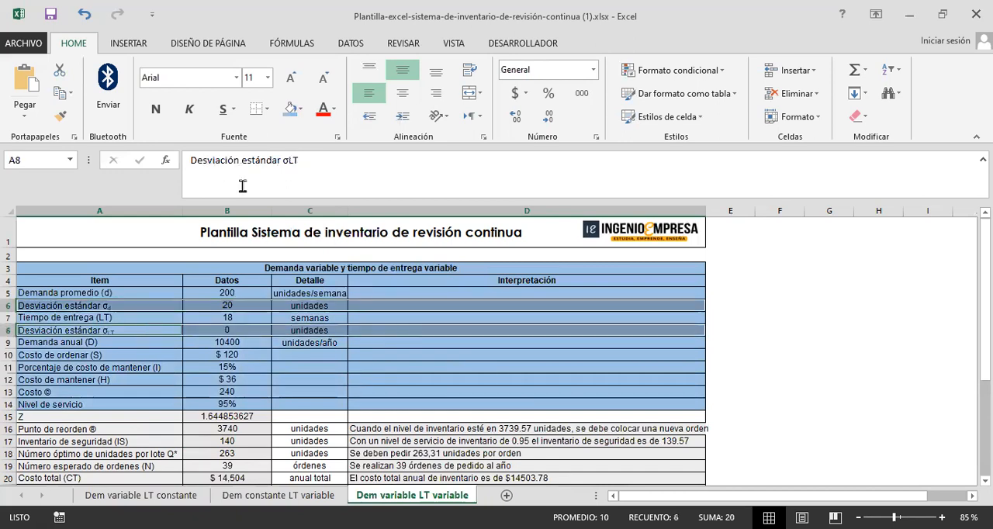
click(288, 107)
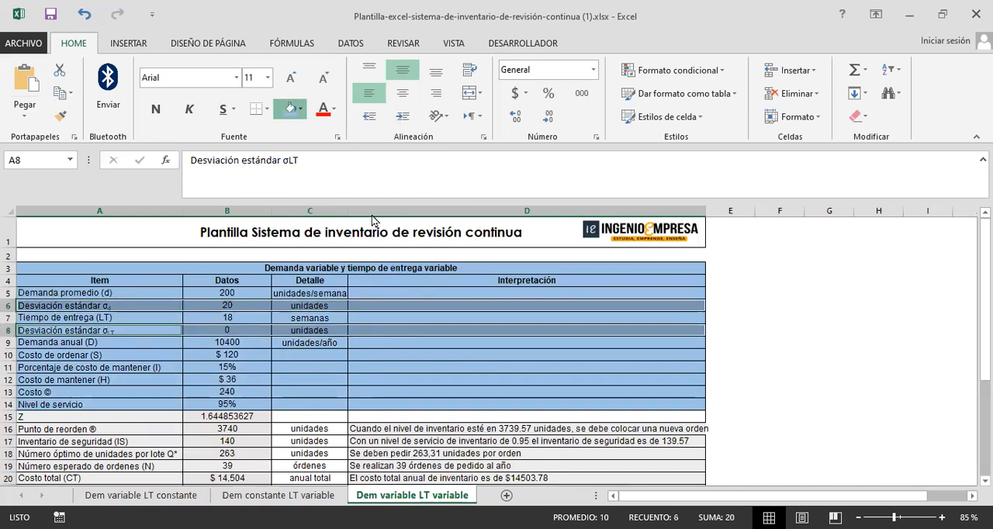
click(300, 108)
click(354, 226)
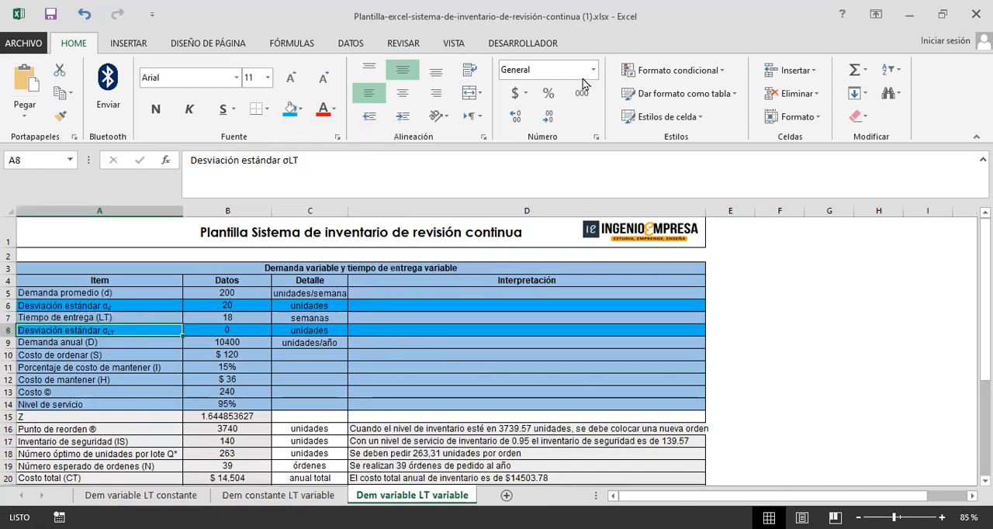
Step: Switch to the Plantilla-EOQ-Básico-EOQ-Model workbook and review its EOQ Clásico inputs from Demanda to Costo per unit
key(alt+Tab)
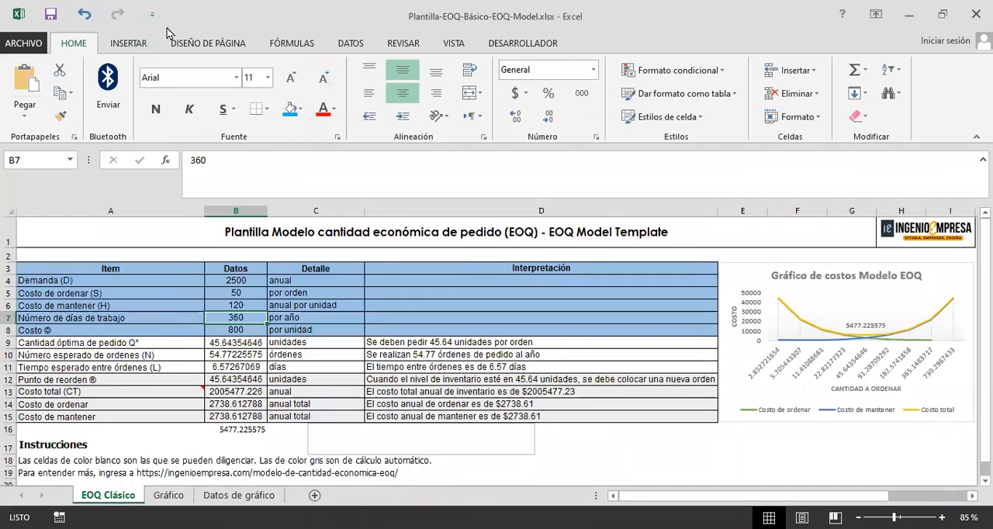
click(214, 292)
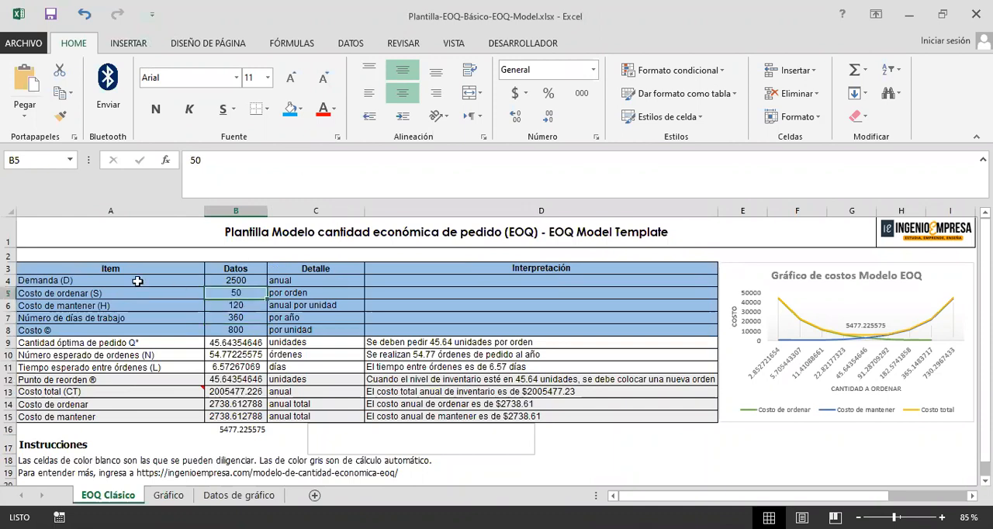
click(136, 280)
click(166, 292)
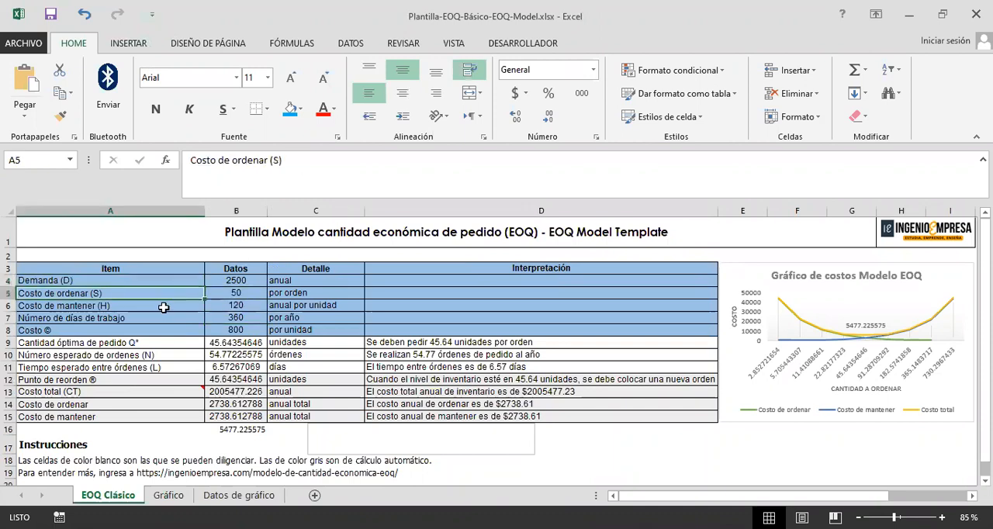
click(164, 307)
click(169, 315)
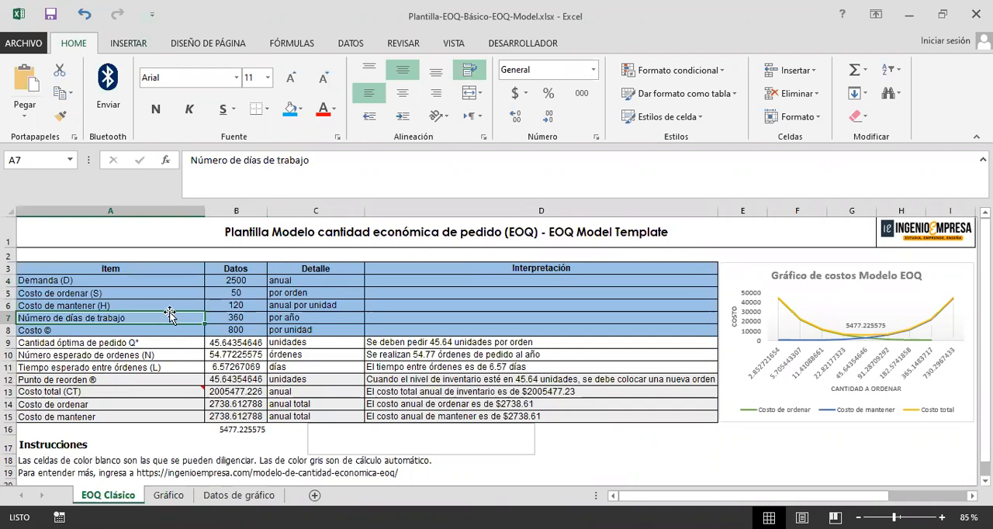
click(172, 331)
click(239, 331)
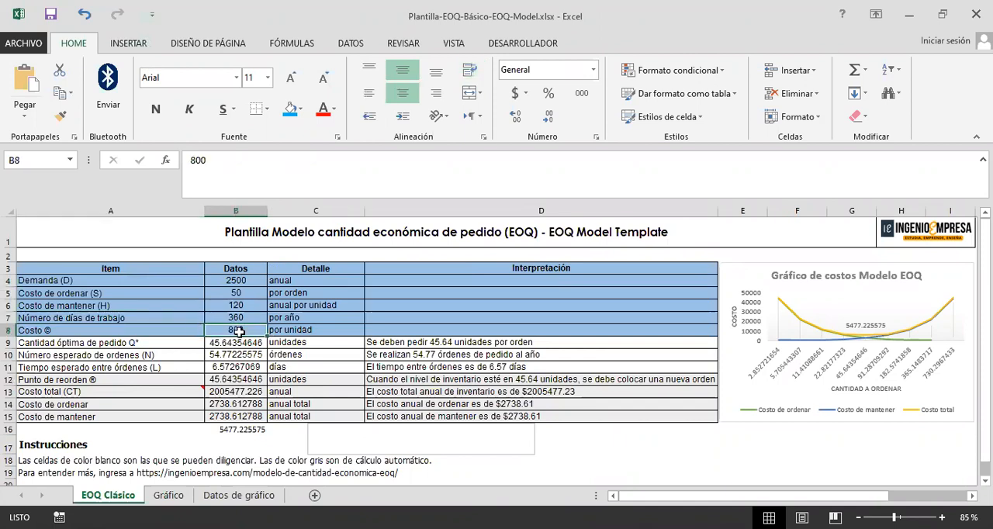
Step: Review the EOQ Clásico results from Cantidad óptima de pedido to Costo de mantener, and compare the Gráfico and Datos de gráfico sheets
drag(176, 343, 437, 443)
click(554, 431)
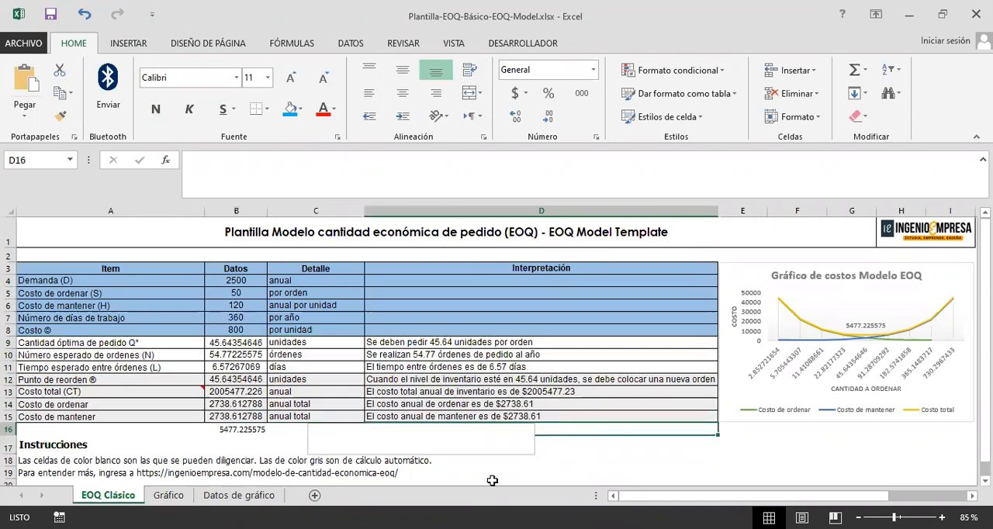
click(271, 494)
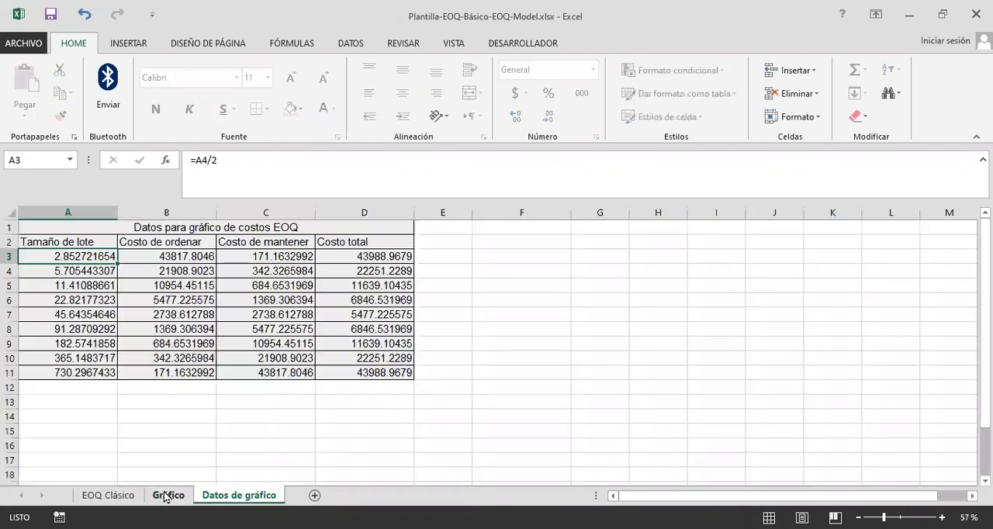
click(164, 496)
click(224, 496)
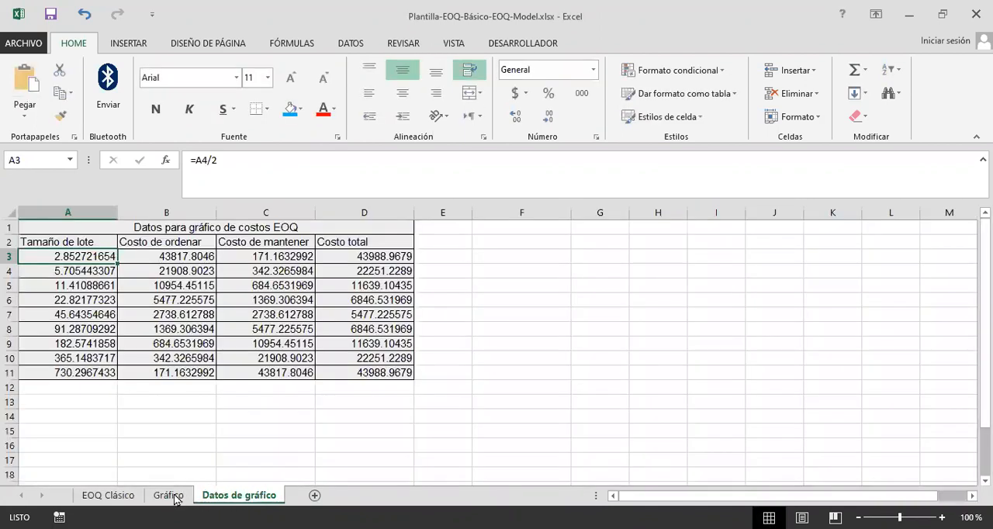
click(173, 497)
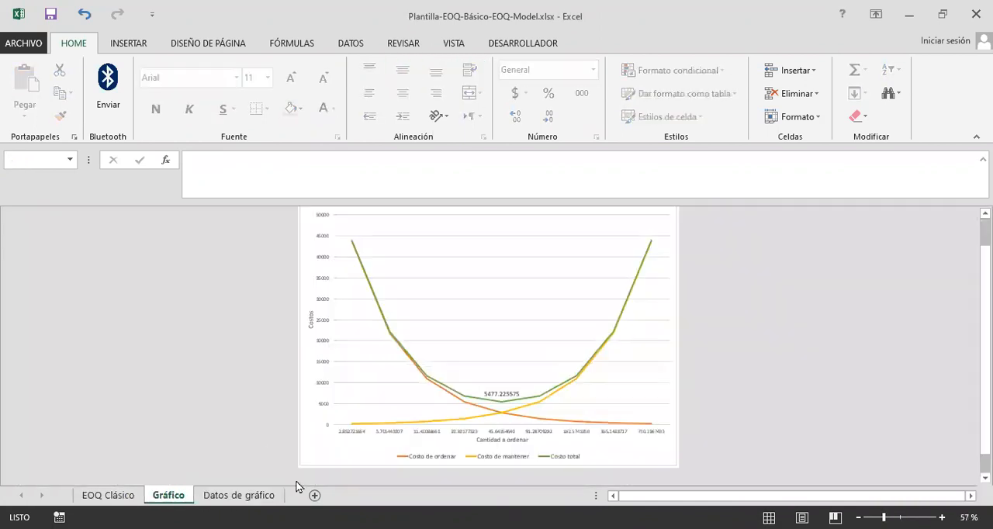
click(229, 496)
click(164, 496)
click(233, 496)
click(171, 497)
Step: Return to the EOQ Clásico sheet and look over its whole table of inputs and results
click(108, 495)
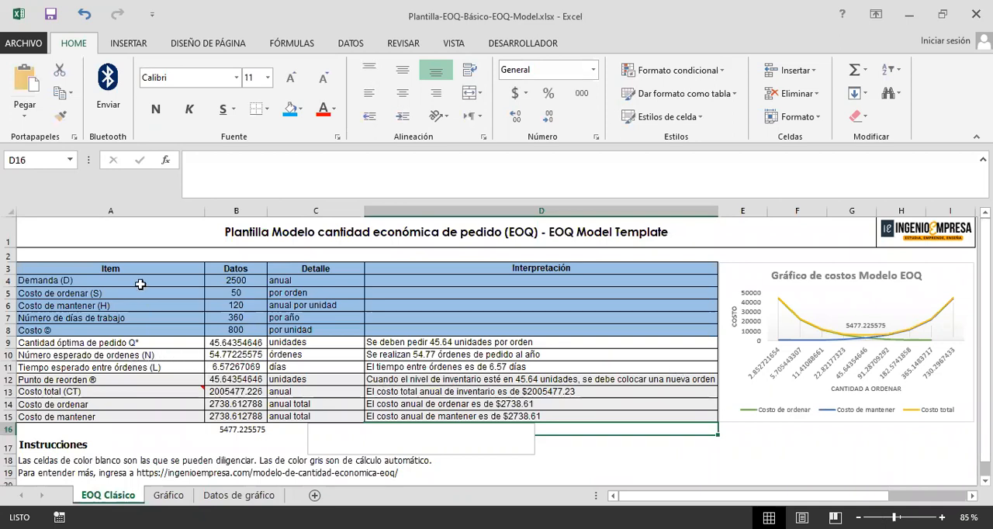
drag(169, 254, 649, 409)
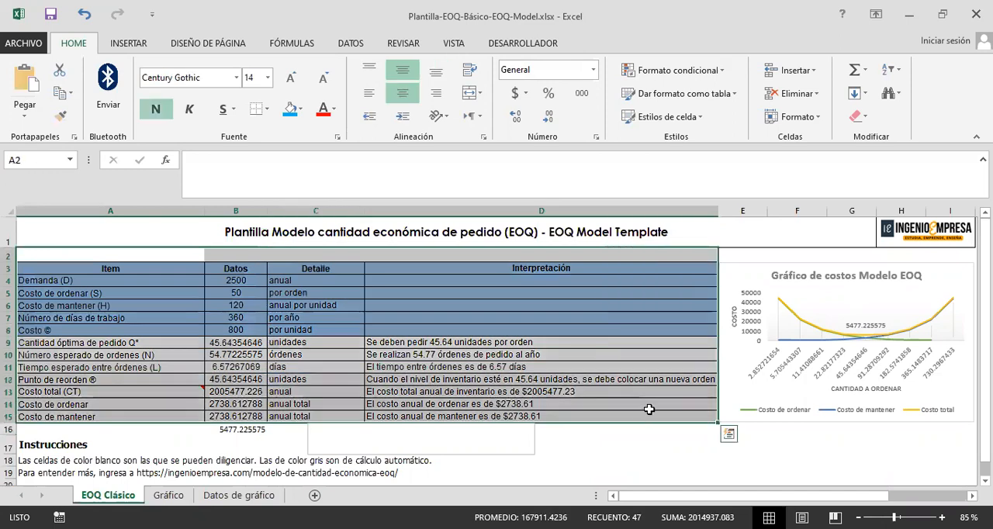
click(347, 416)
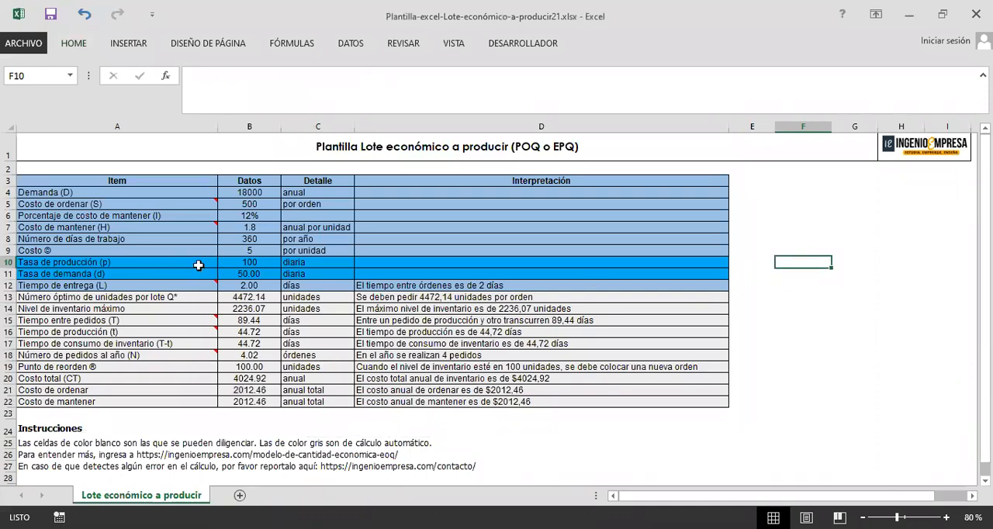
Step: In the Lote económico a producir workbook, examine the additional Tasa de producción and Tasa de demanda input rows
drag(148, 263, 430, 261)
drag(177, 273, 400, 271)
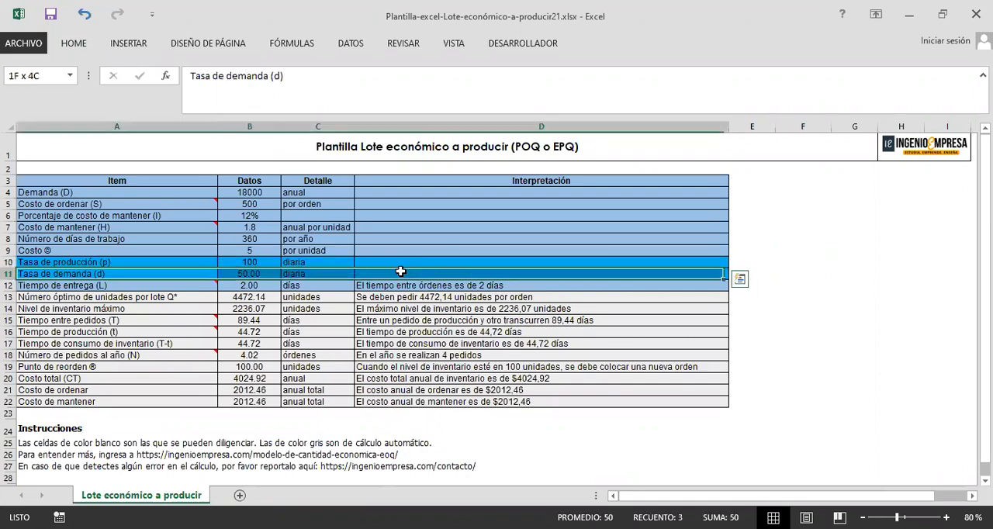
click(753, 274)
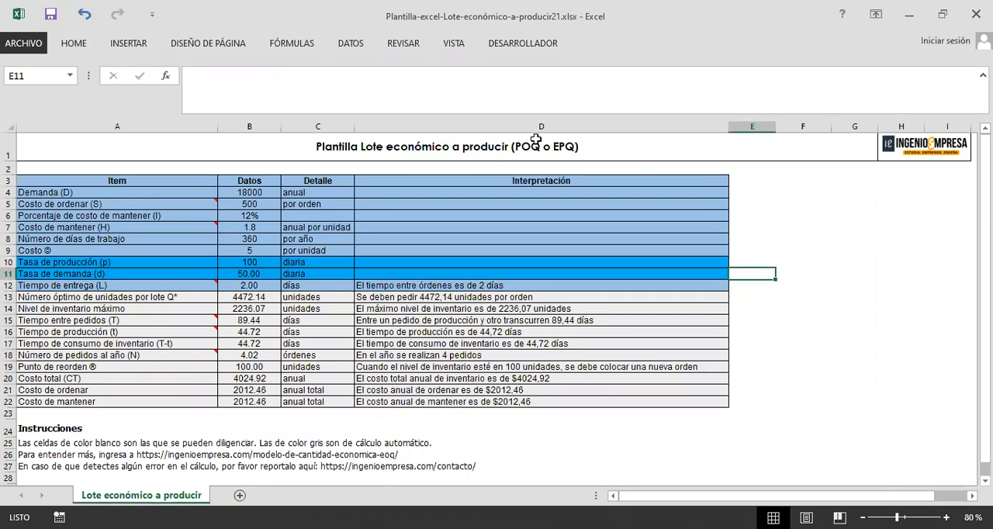
Step: Switch to the EOQ-Descuentos-por-cantidad workbook and review its inputs from Demanda to Número de días de trabajo, plus the Rango 1 to 3 limits
key(alt+Tab)
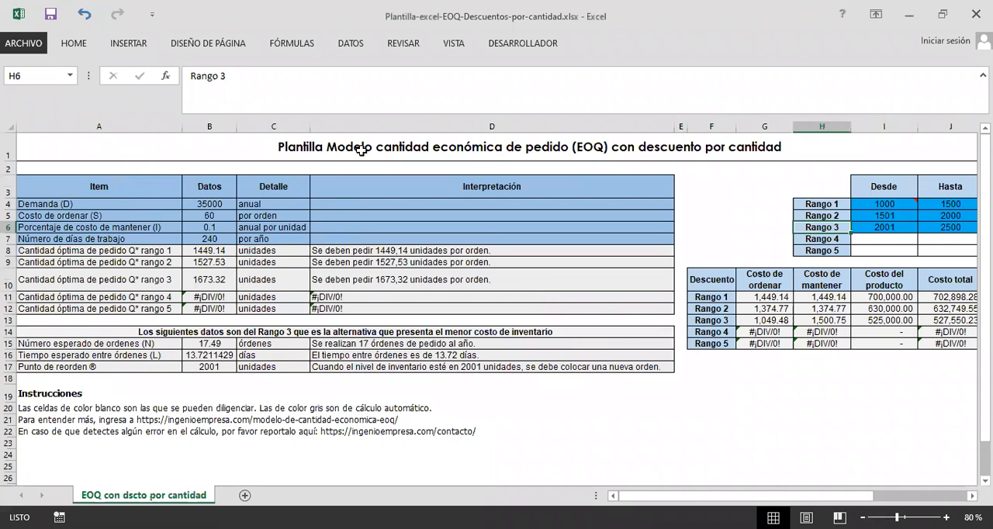
click(410, 149)
click(413, 167)
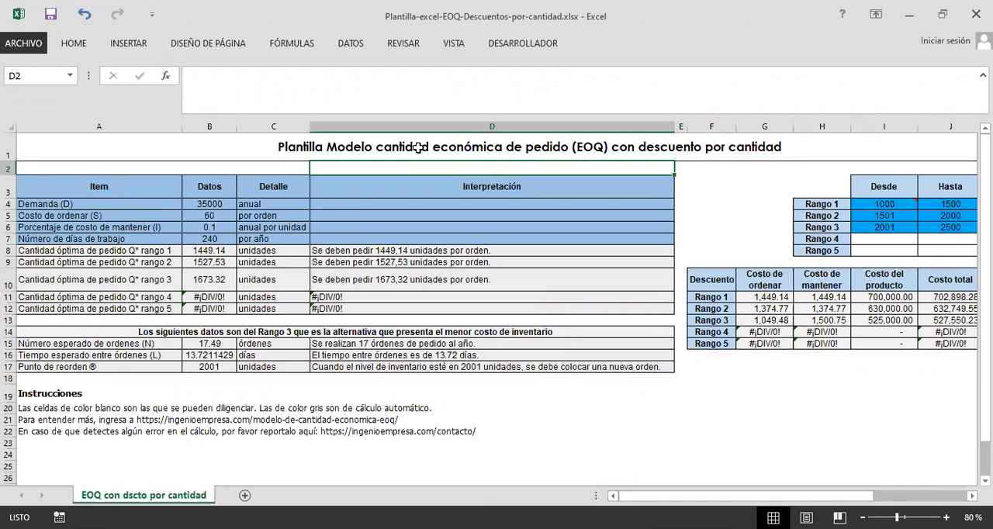
click(293, 167)
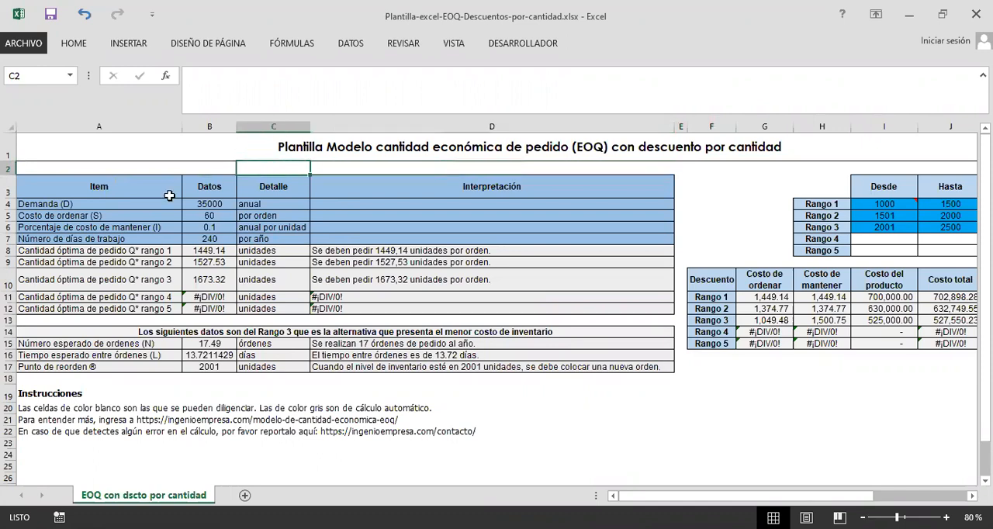
drag(148, 203, 152, 237)
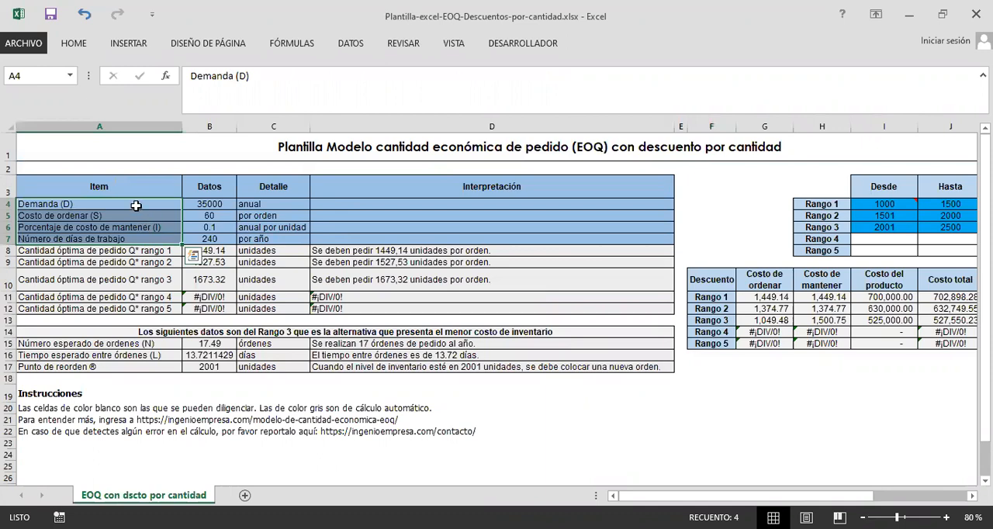
click(137, 204)
click(141, 216)
click(147, 227)
click(145, 241)
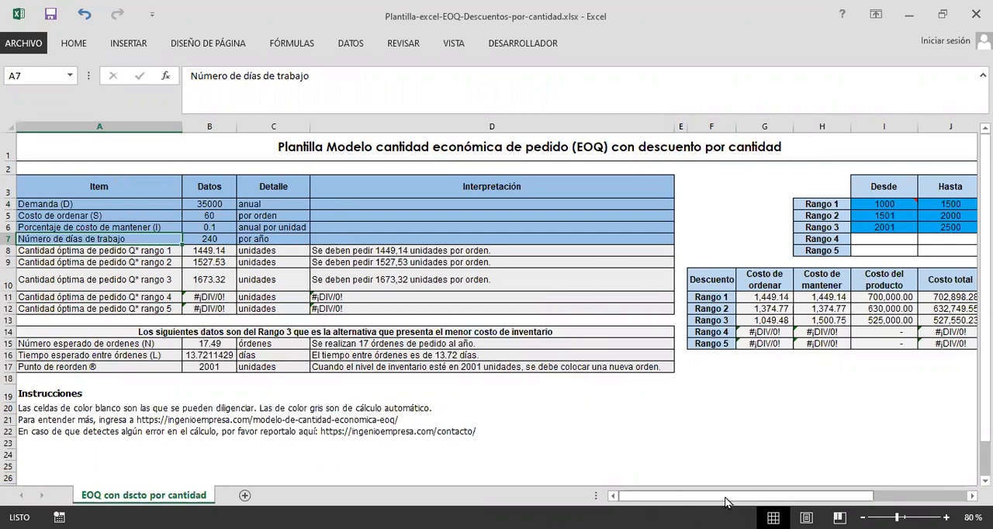
scroll(581, 205, right, 3)
drag(589, 204, 734, 226)
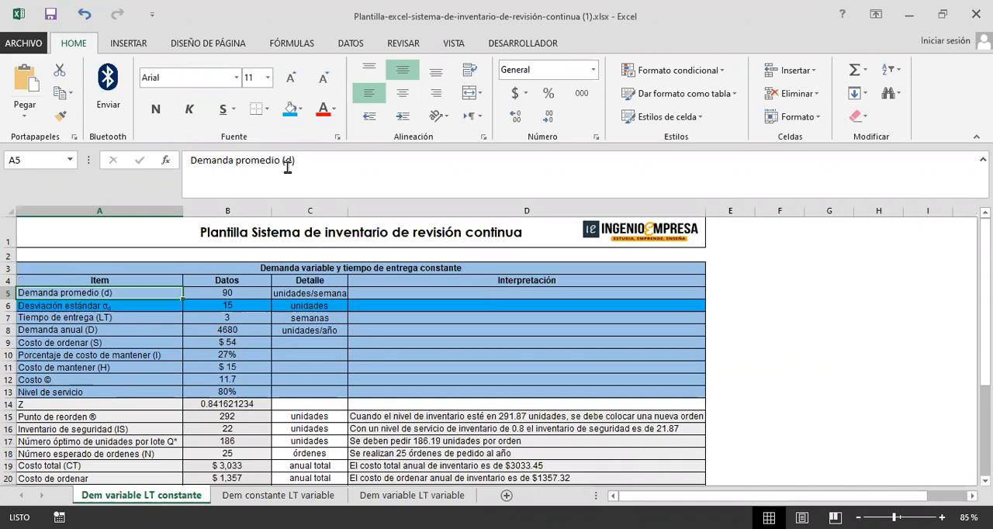
Step: Compare the Desviación estándar rows across the three demand and lead-time sheets of the continuous-review workbook
click(215, 267)
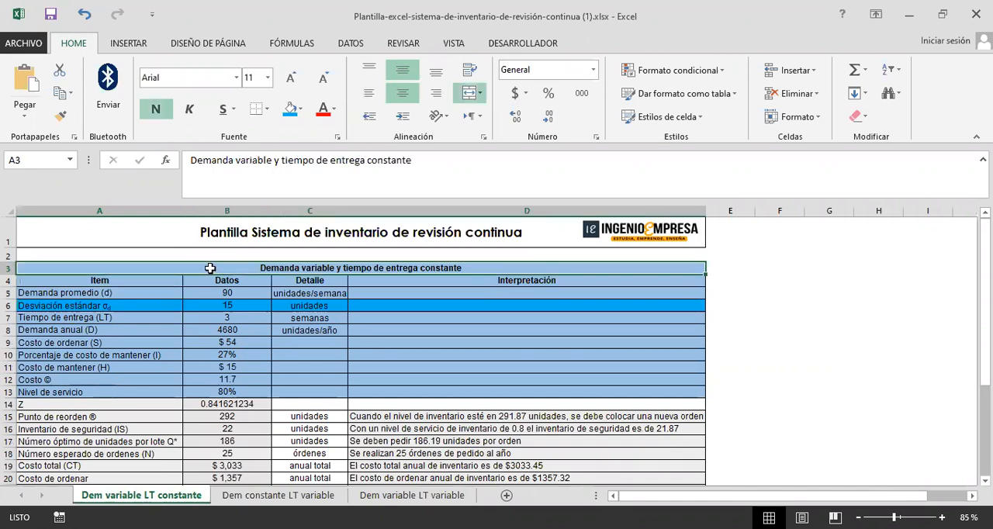
drag(124, 308, 444, 290)
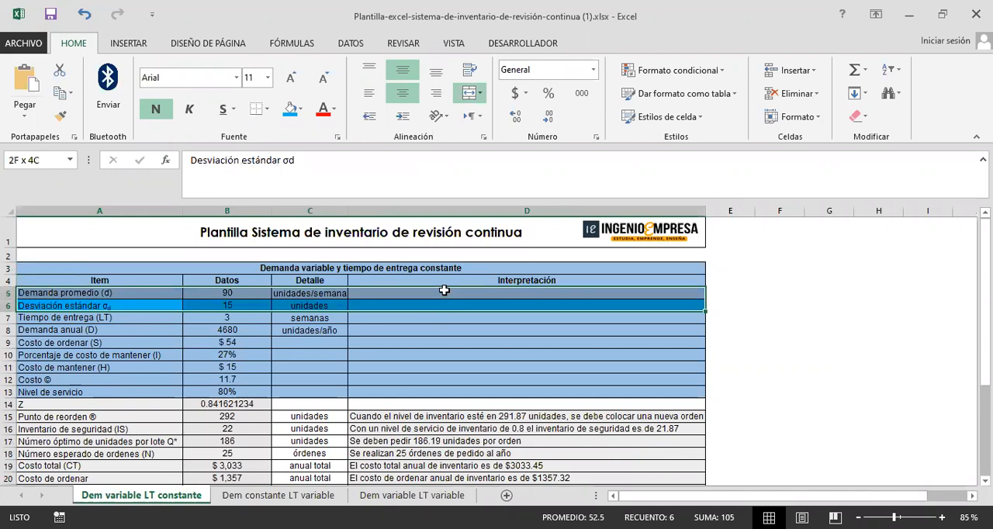
click(279, 479)
click(281, 494)
drag(143, 324, 395, 306)
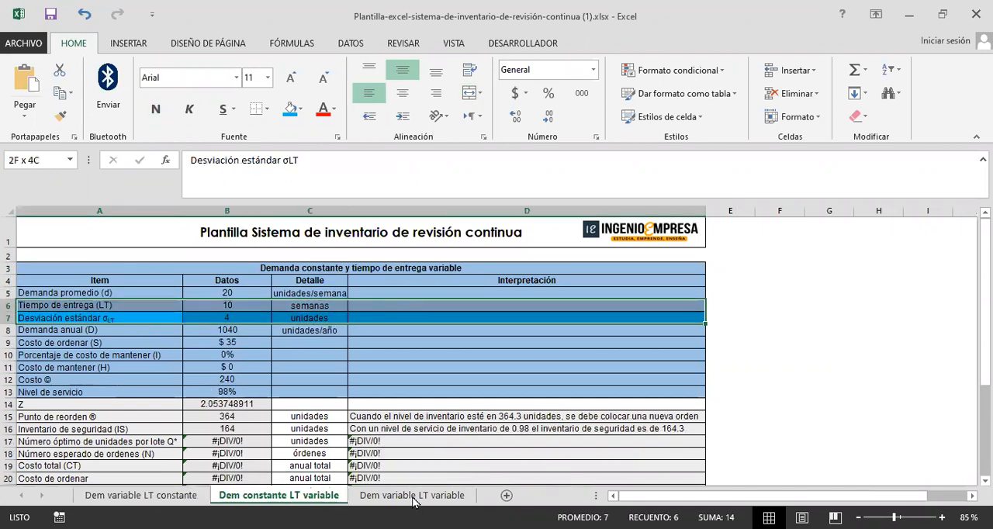
click(412, 496)
drag(127, 305, 250, 308)
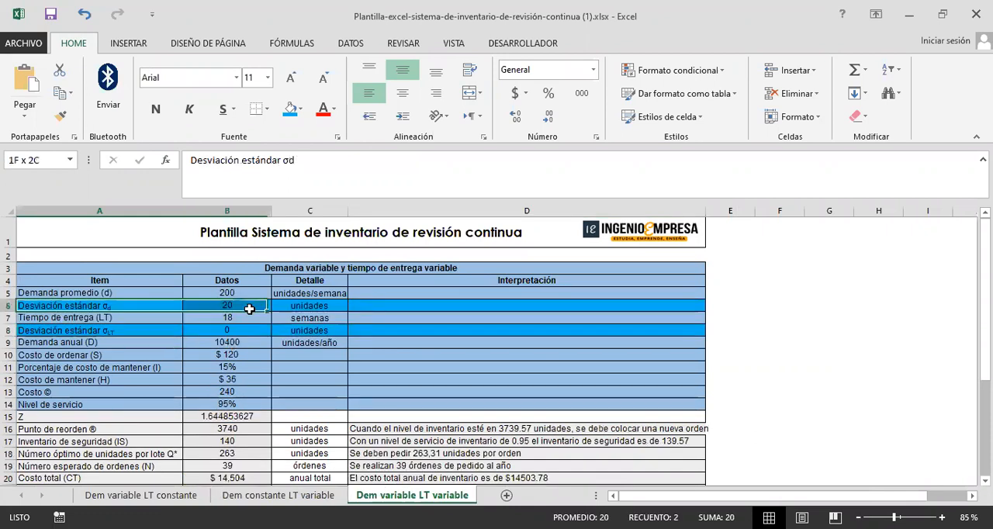
drag(178, 332, 255, 332)
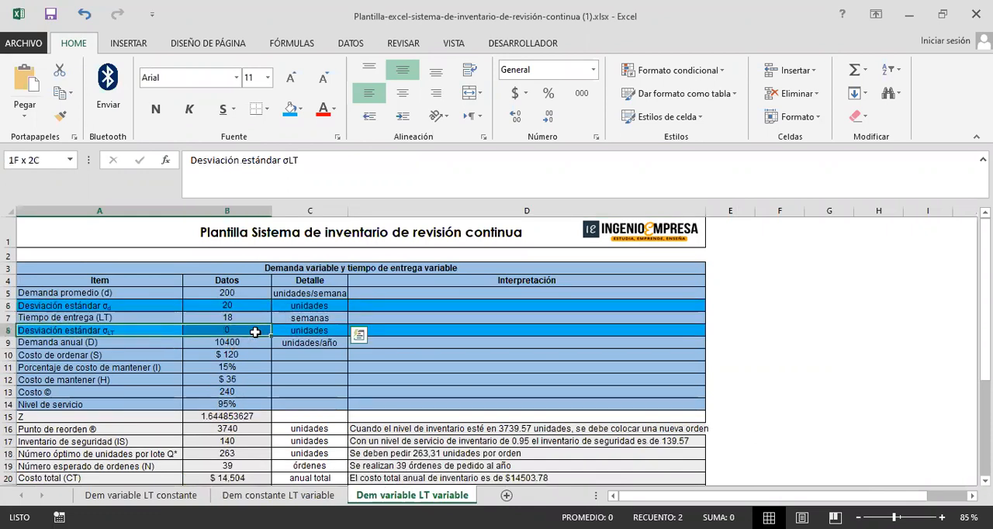
click(731, 330)
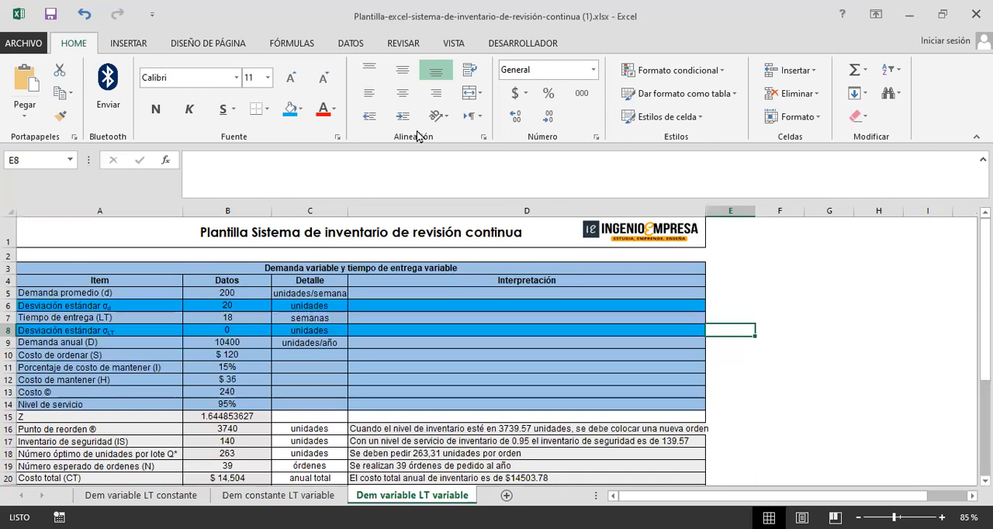
Step: Switch to the Libro2 workbook, enlarge the EOQ sheet to 100% and slightly reposition the Yellow Press exercise picture
key(alt+Tab)
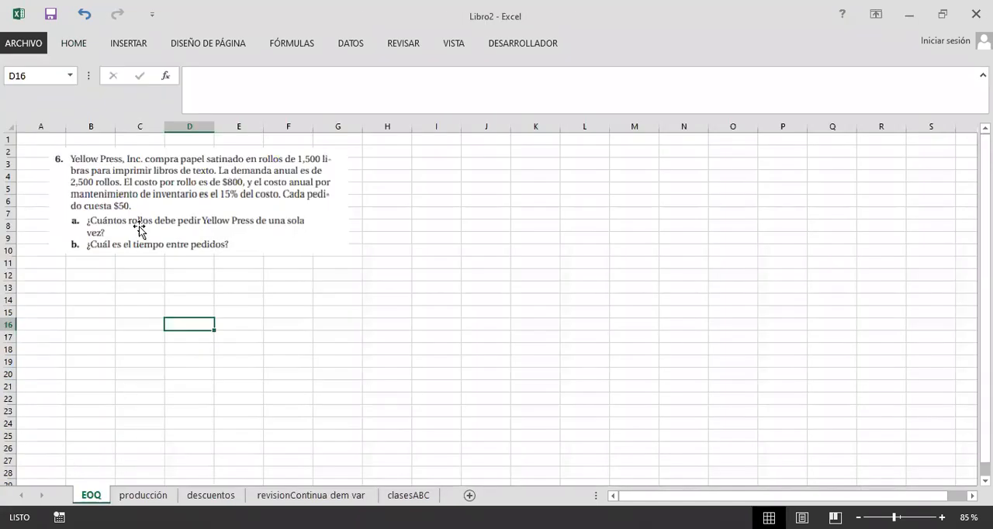
click(194, 196)
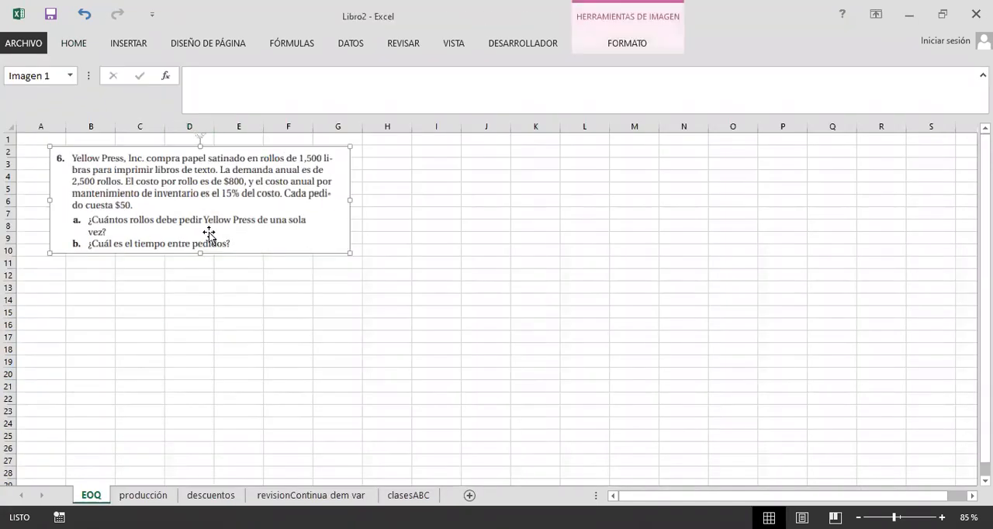
ctrl+scroll(166, 246, up, 1)
click(171, 312)
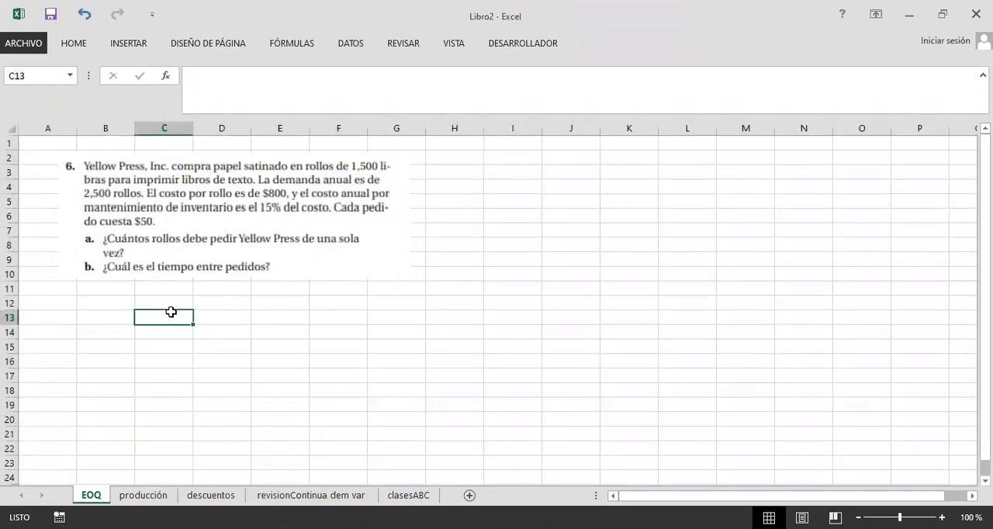
drag(155, 198, 162, 194)
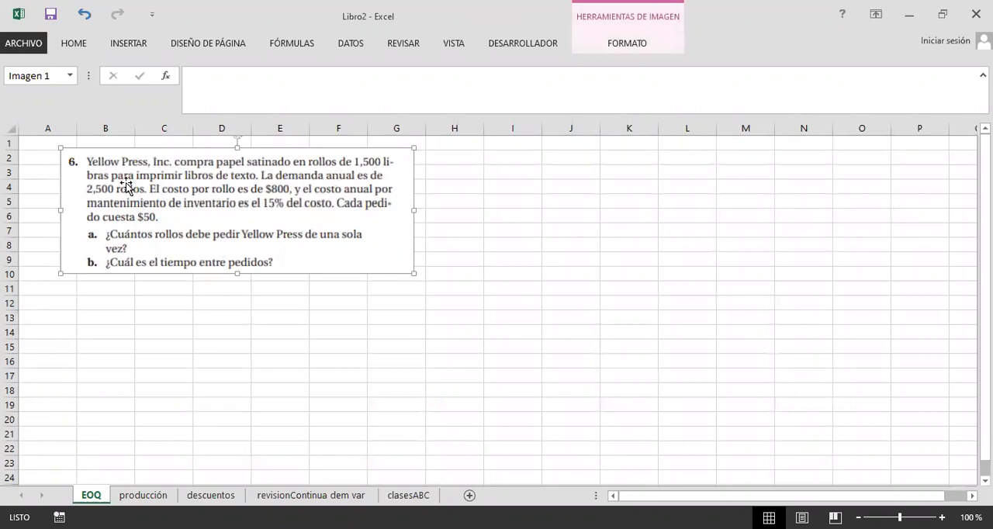
click(501, 230)
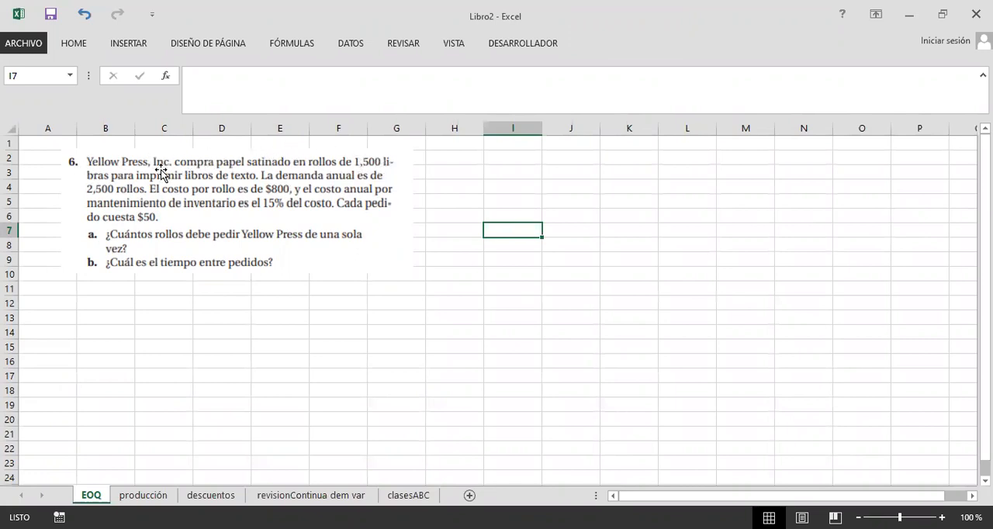
Step: Below the exercise, enter Q= in C12, 1500 in D12 and lb in E12
click(124, 299)
click(163, 304)
click(119, 303)
click(153, 303)
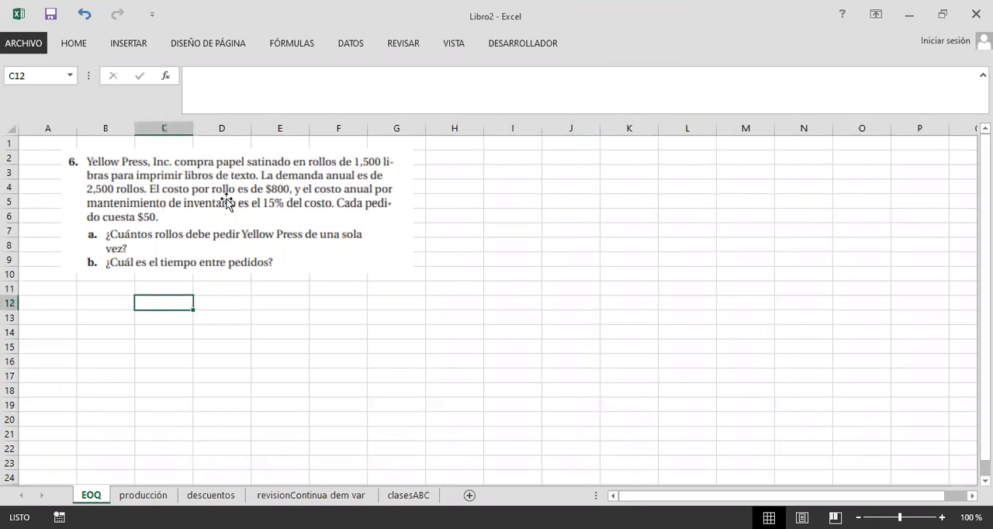
text(Q=)
key(Tab)
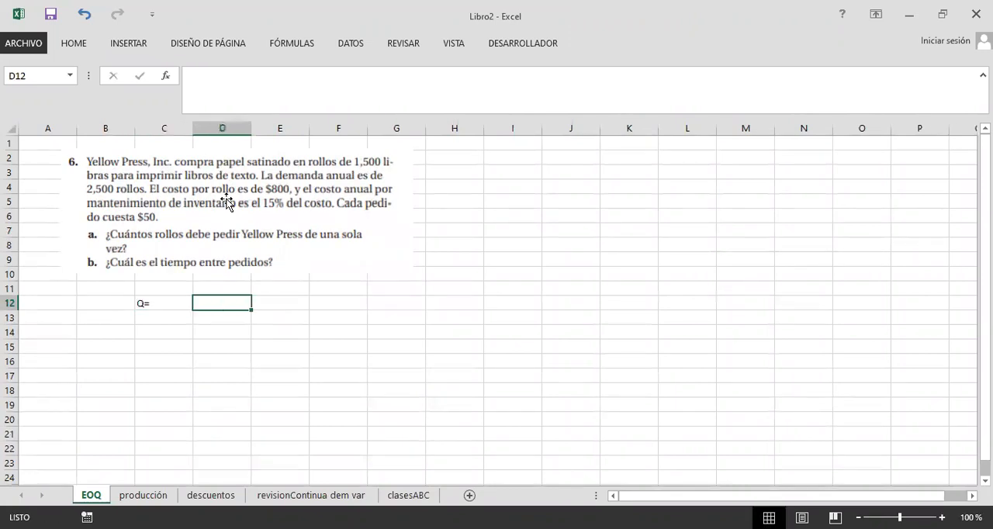
text(1500)
key(Tab)
text(lg)
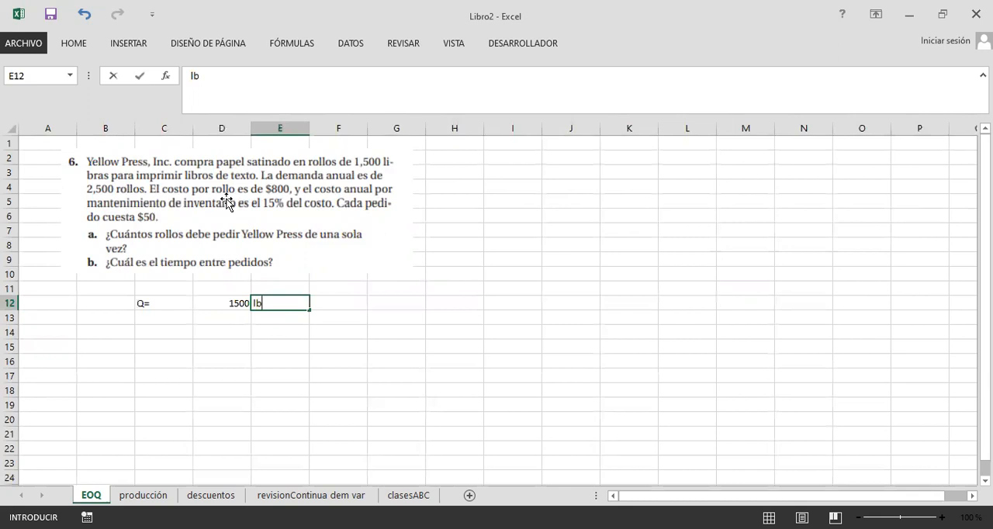
key(Return)
Step: Enter D= in C13, 2500 in D13 and ud in E13
key(Left)
key(Left)
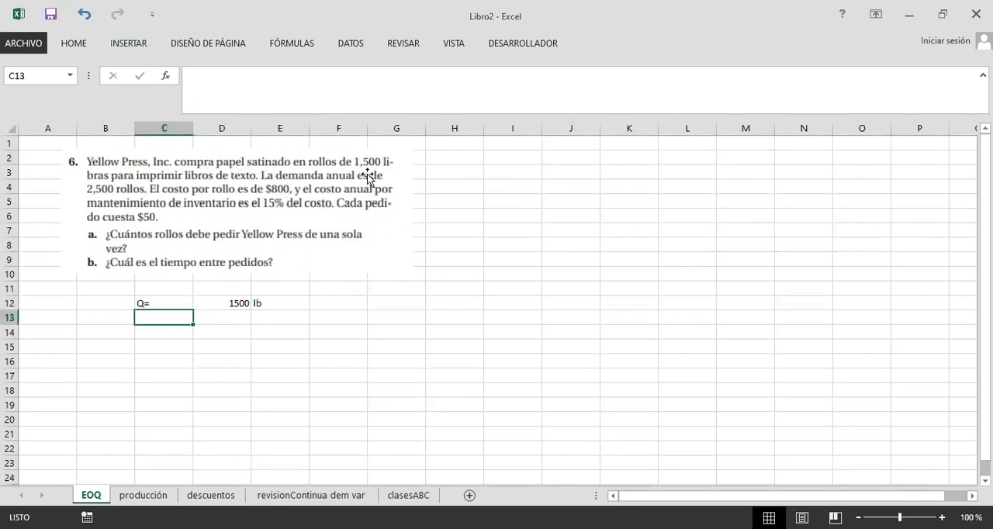
double_click(165, 318)
text(D=)
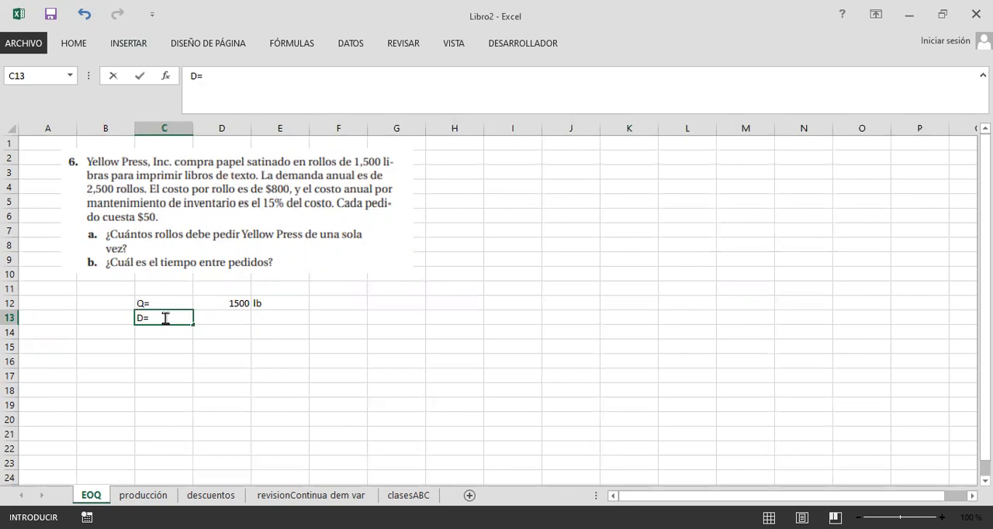
key(Tab)
text(2500)
key(Tab)
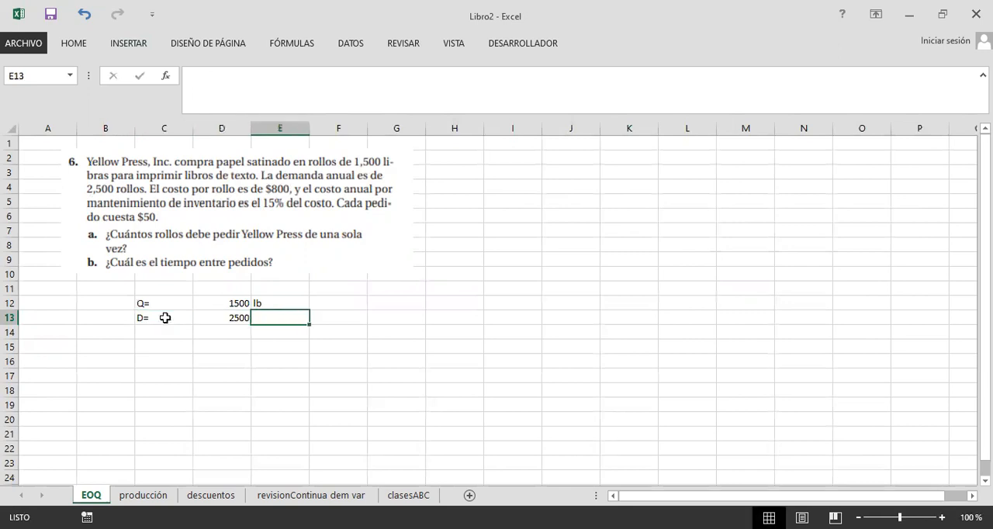
text(ud)
key(Return)
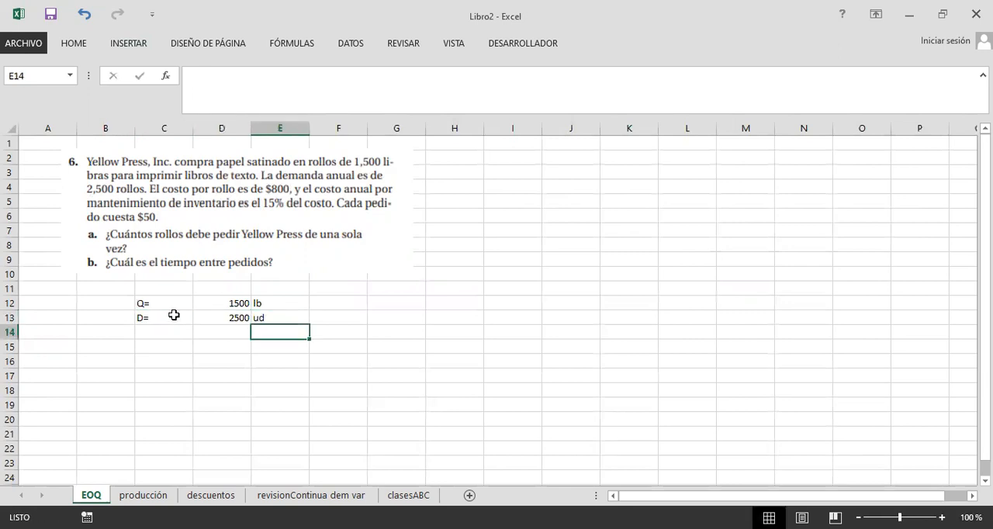
Step: Check the D= and Q= entries below the exercise against its statement
click(232, 356)
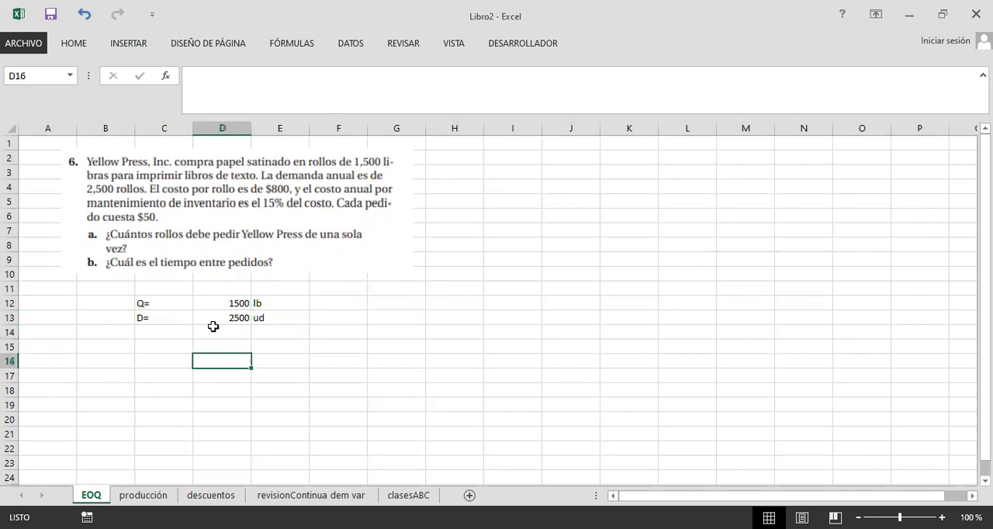
click(184, 328)
click(171, 317)
click(246, 349)
drag(163, 317, 231, 318)
click(232, 318)
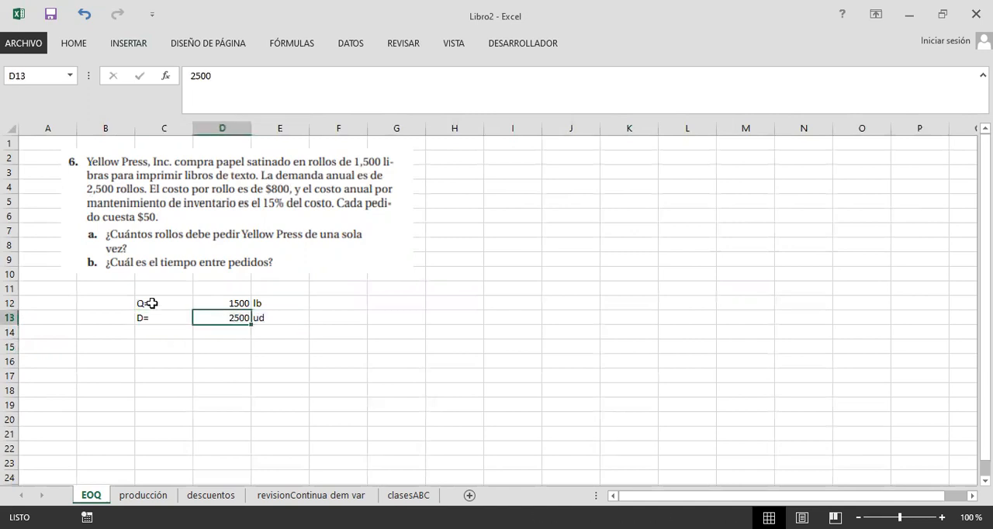
click(150, 305)
click(125, 306)
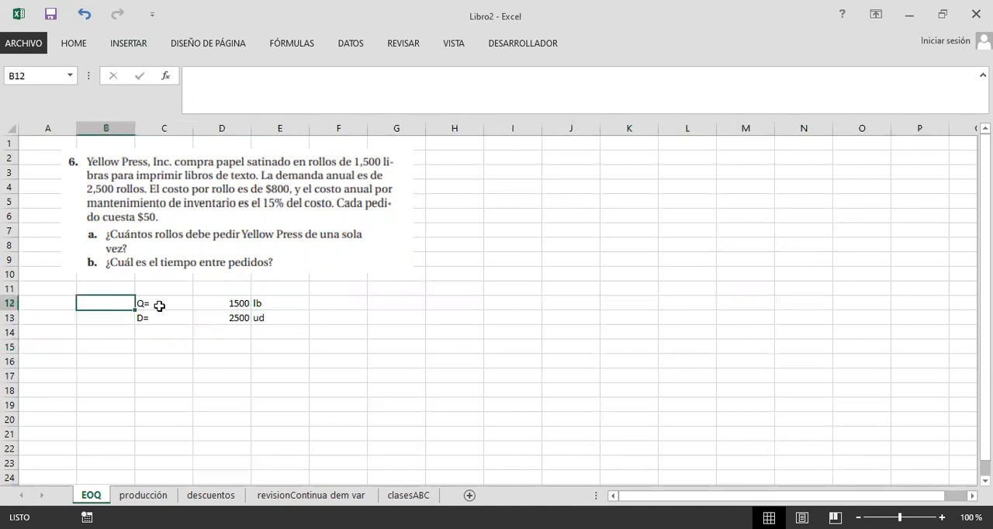
Step: Review the values and units in the Q= and D= rows against the roll size and annual demand in the exercise
drag(158, 306, 297, 303)
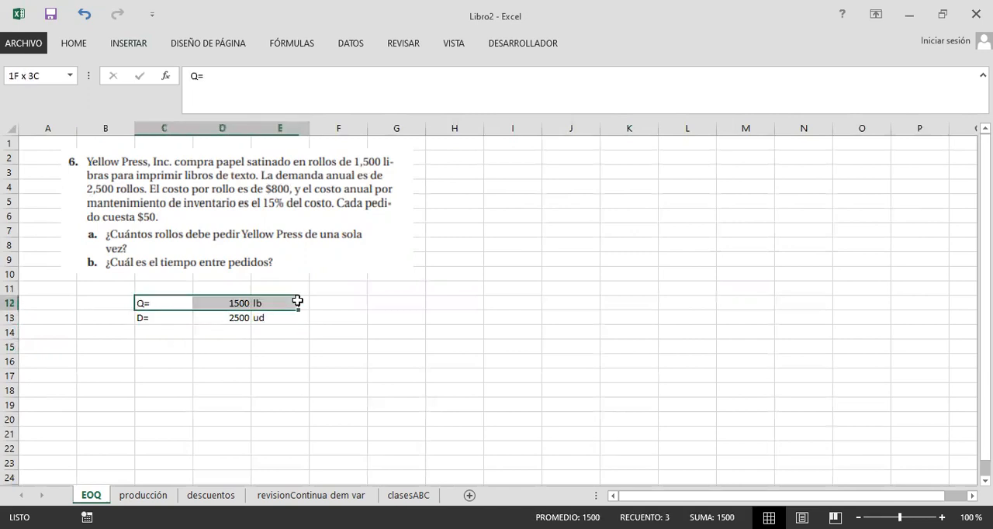
click(116, 302)
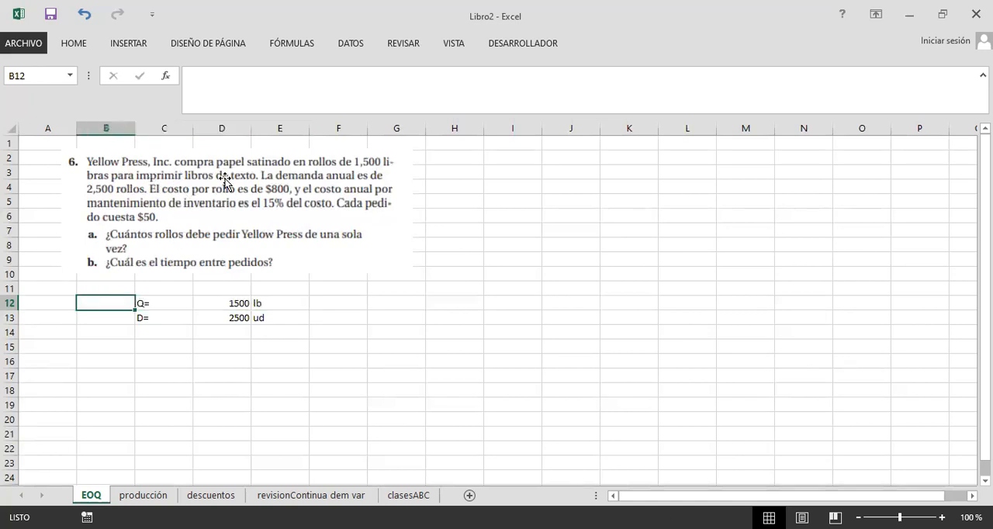
click(165, 318)
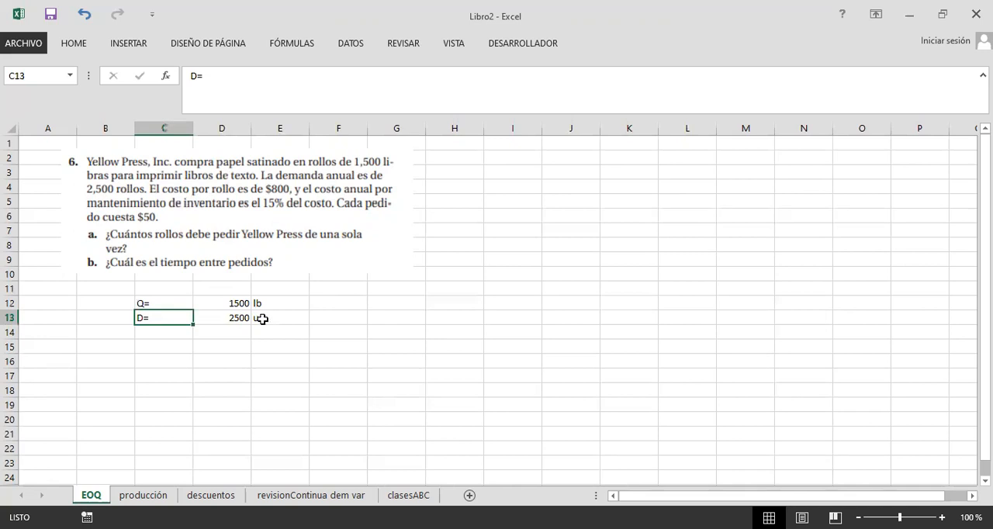
shift+click(265, 319)
click(218, 318)
click(165, 318)
shift+click(259, 319)
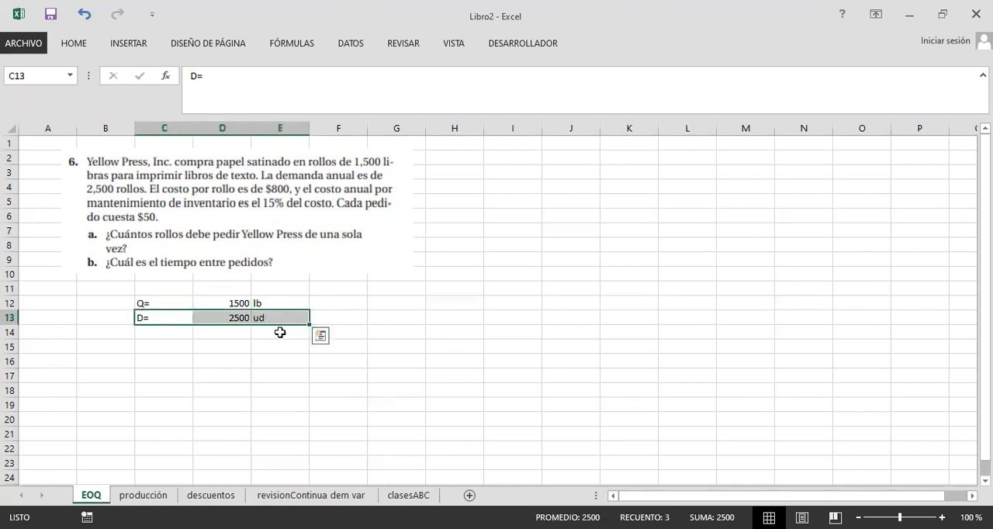
click(230, 335)
click(165, 332)
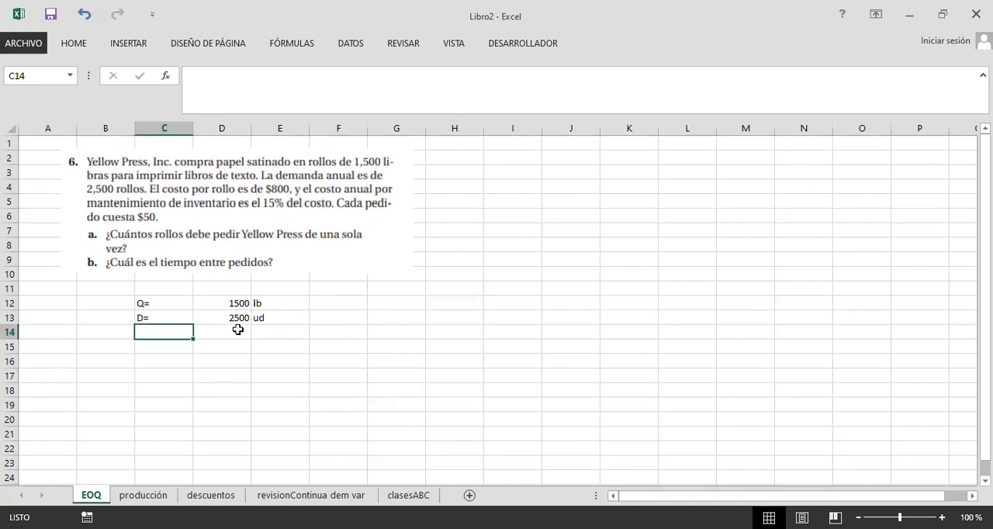
text(costo mant)
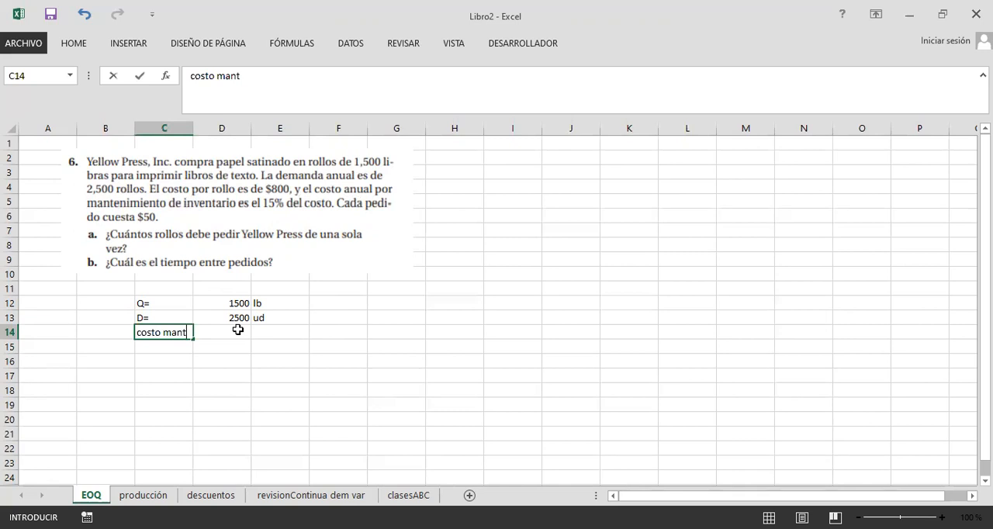
click(238, 330)
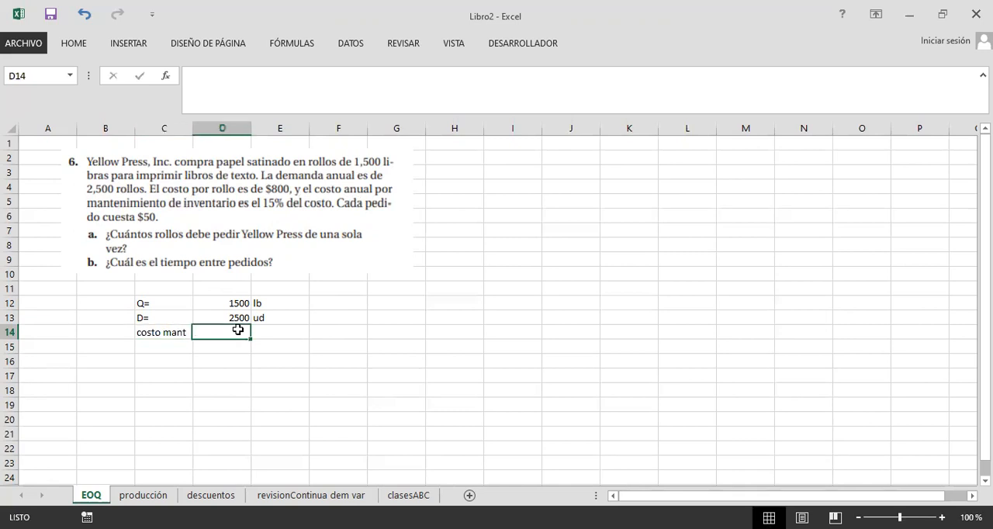
text(=)
key(Left)
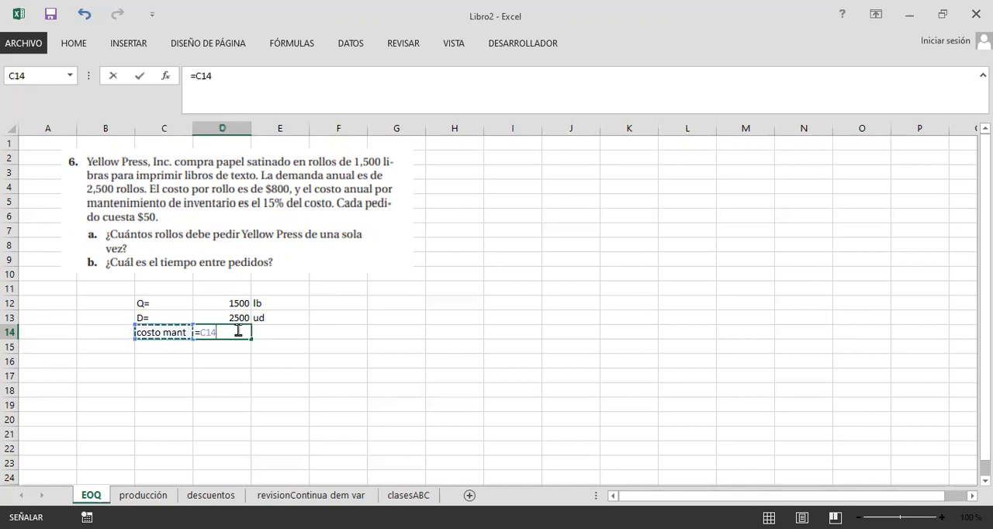
key(Escape)
Step: Enter the label costo mant= in C14, below D=
key(Left)
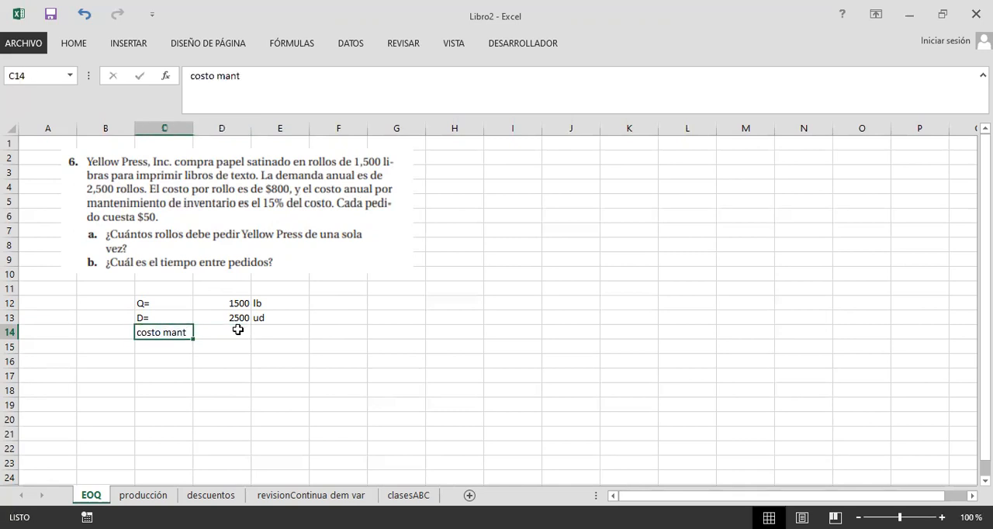
text(costo mant)
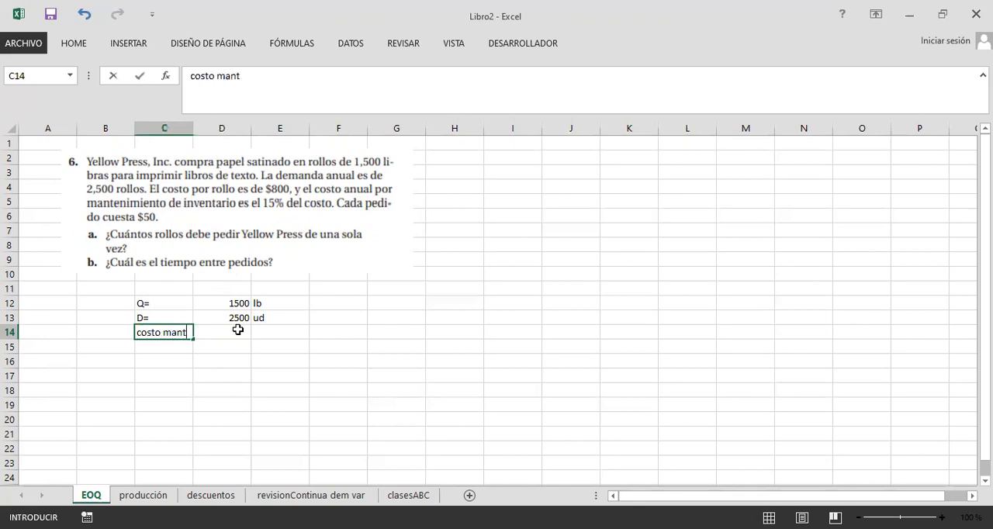
click(238, 330)
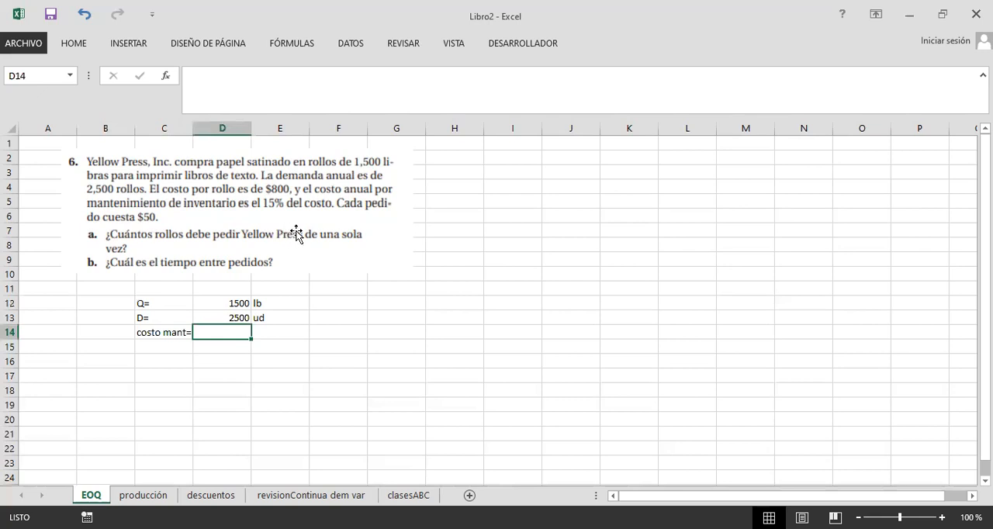
Step: Change the label in C14 to costo ud=
click(154, 332)
click(247, 78)
double_click(221, 74)
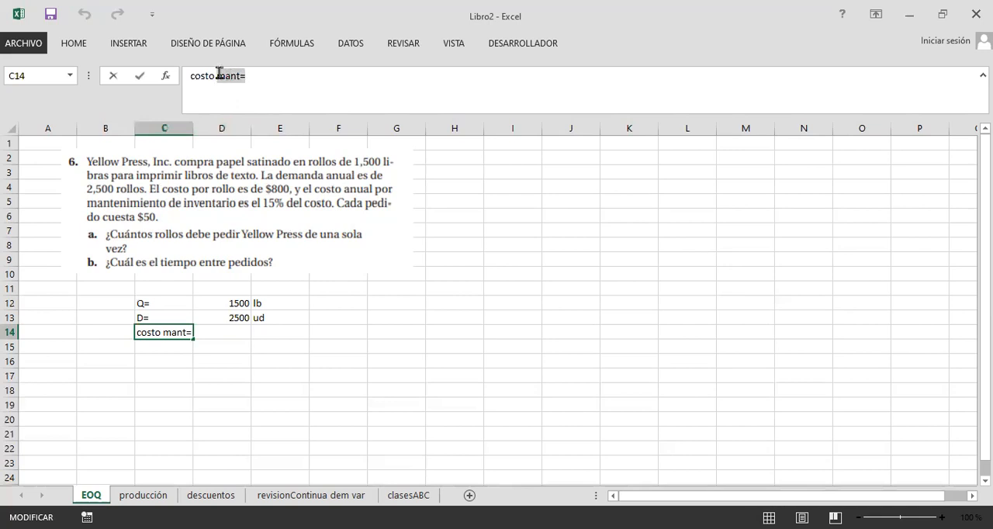
drag(225, 75, 295, 85)
key(BackSpace)
key(BackSpace)
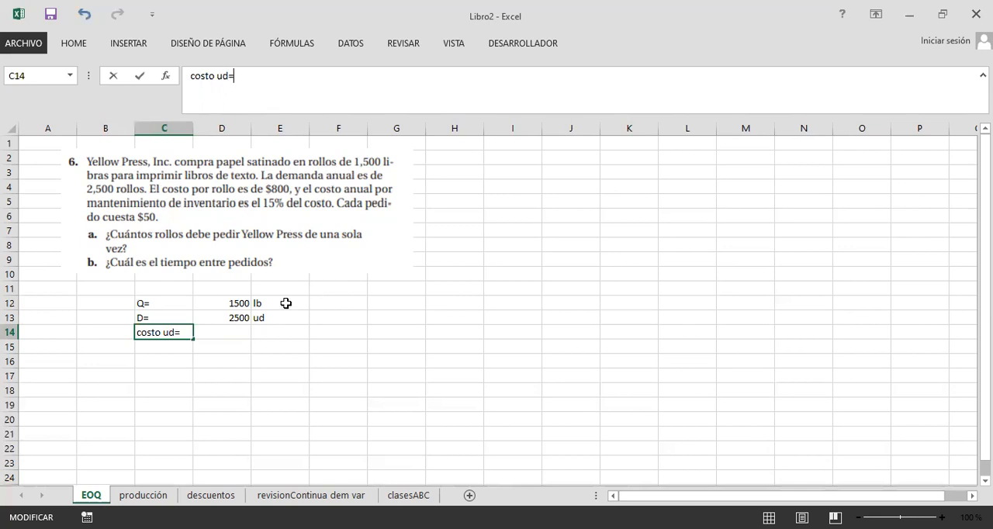
Step: Enter the roll's unit cost as 800 in D14, with $ as its unit in E14
click(221, 331)
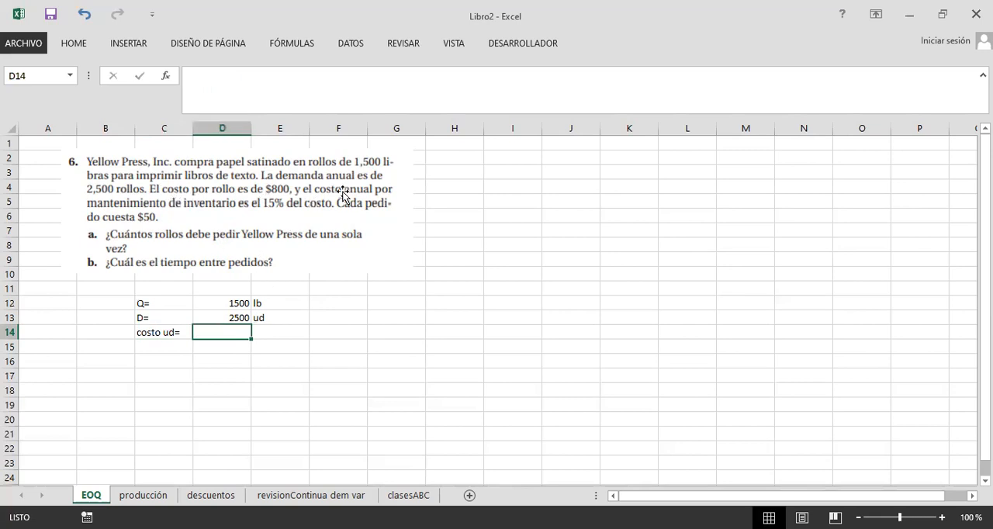
text(800)
key(Tab)
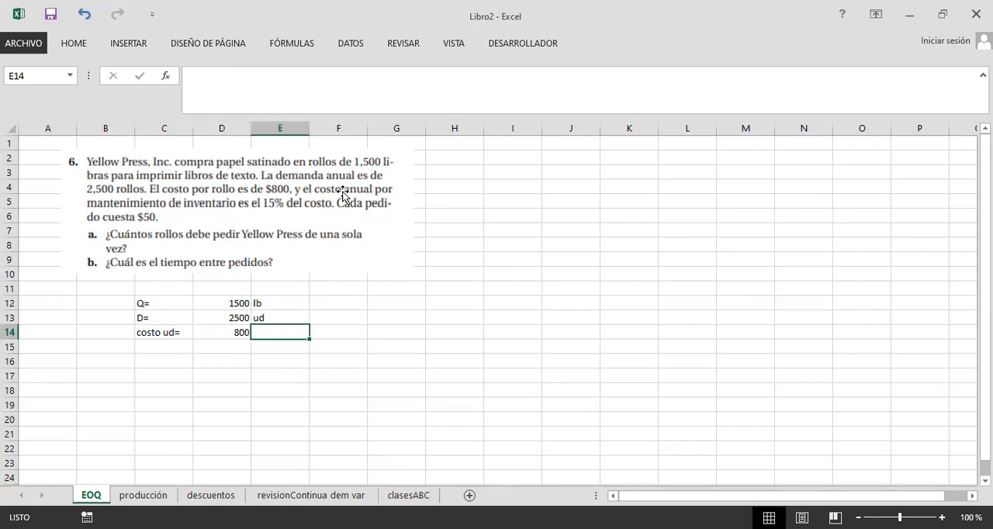
text($)
key(Return)
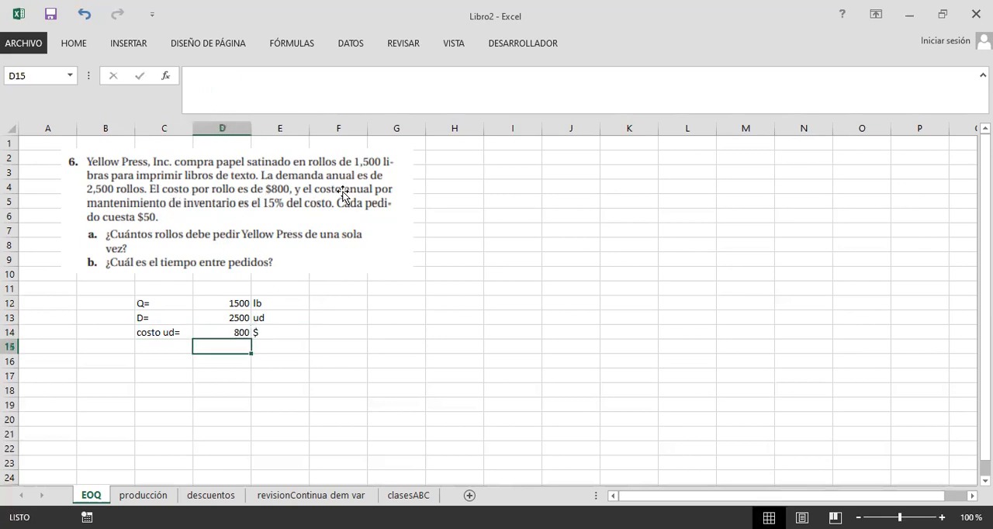
Step: Add a maintenance cost row with the label costo mant= in C15 and 15% in D15
key(Left)
text(cost o mant)
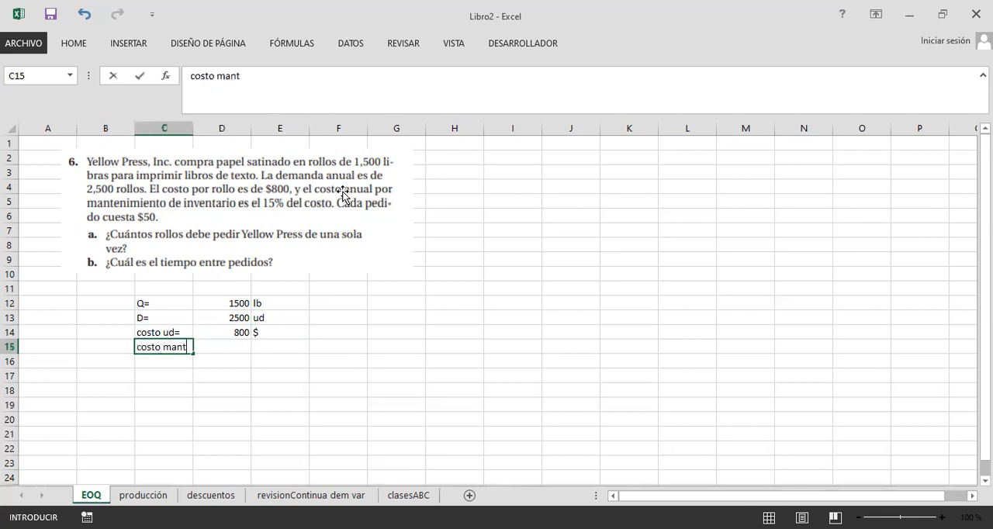
key(Tab)
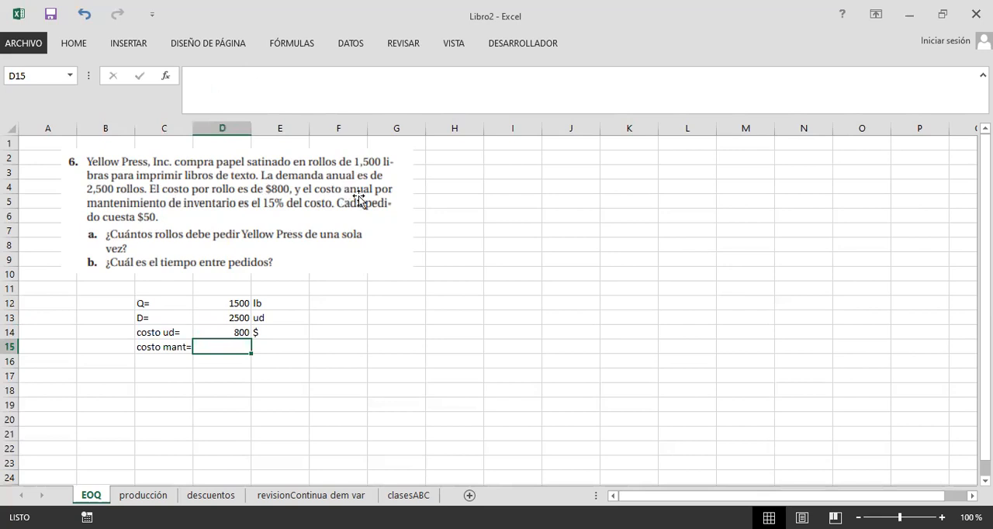
text(15%)
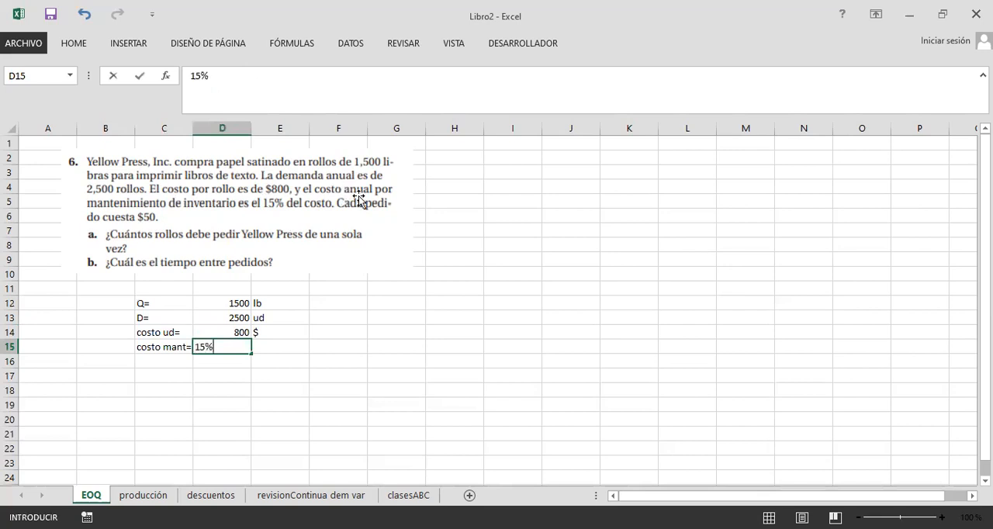
key(Tab)
Step: Move the values and units in D12:E14 to E12:F14, and calculate the maintenance cost in E15 as =E14*D15 with $ in F15
drag(225, 303, 267, 331)
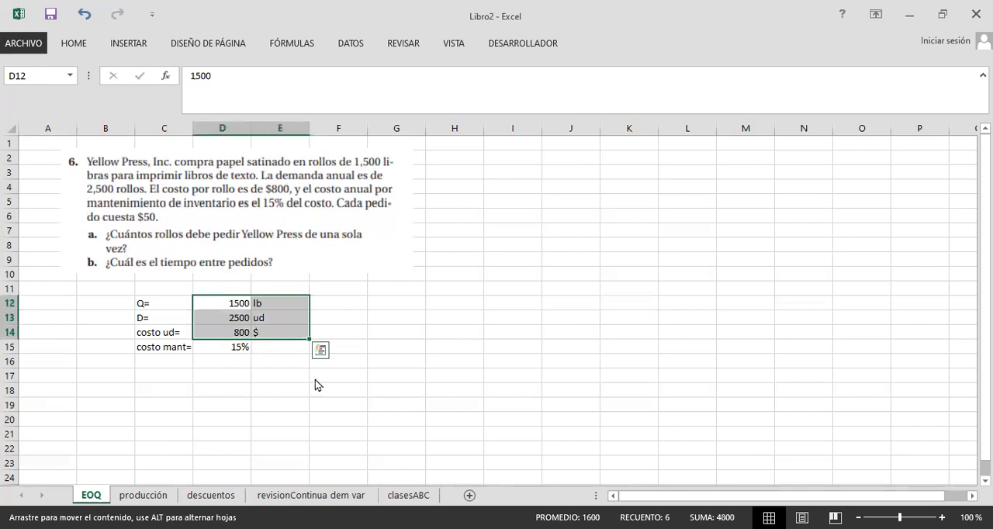
drag(310, 332, 368, 331)
click(280, 347)
text(=)
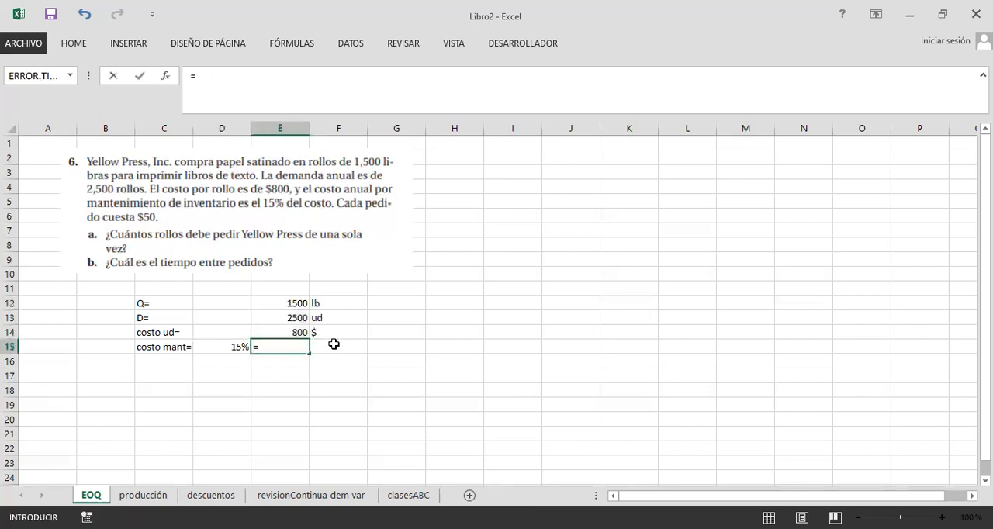
click(276, 330)
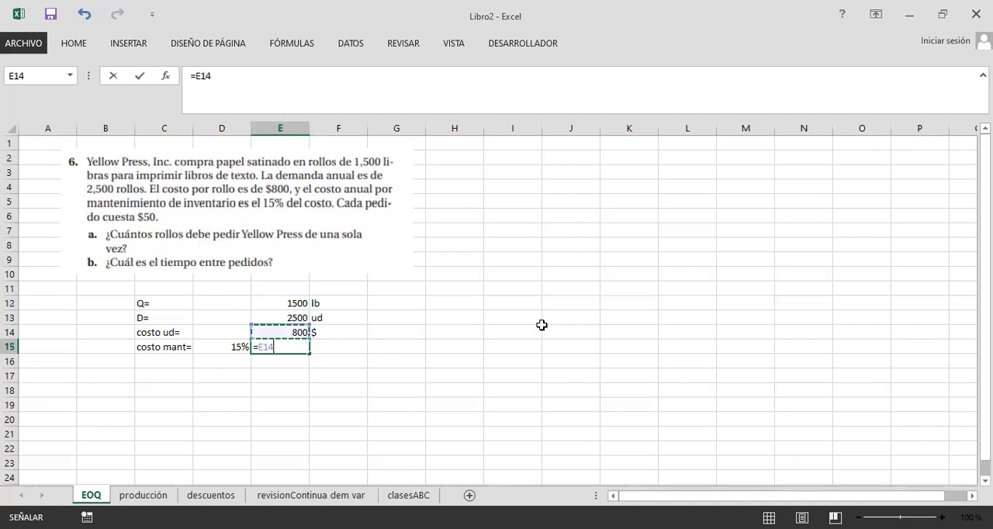
text(*)
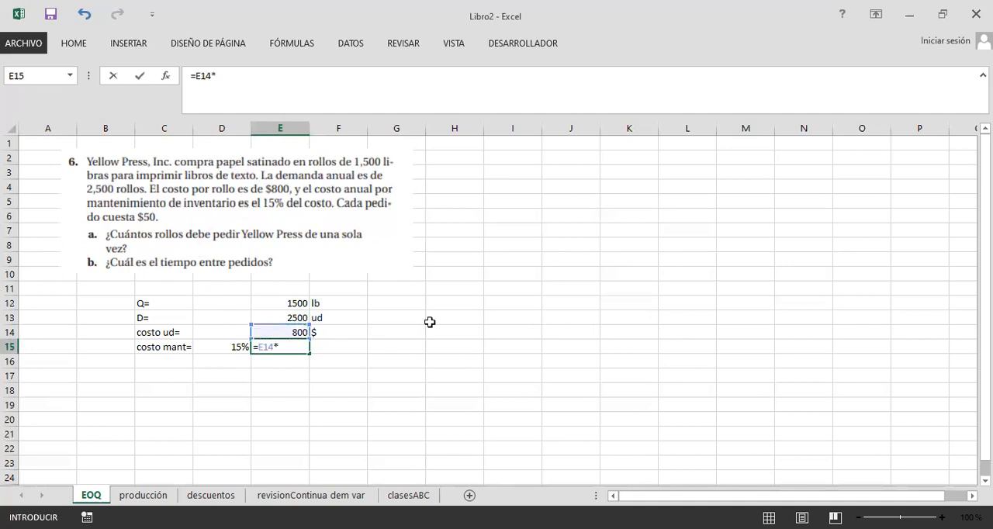
click(230, 347)
key(Return)
click(341, 348)
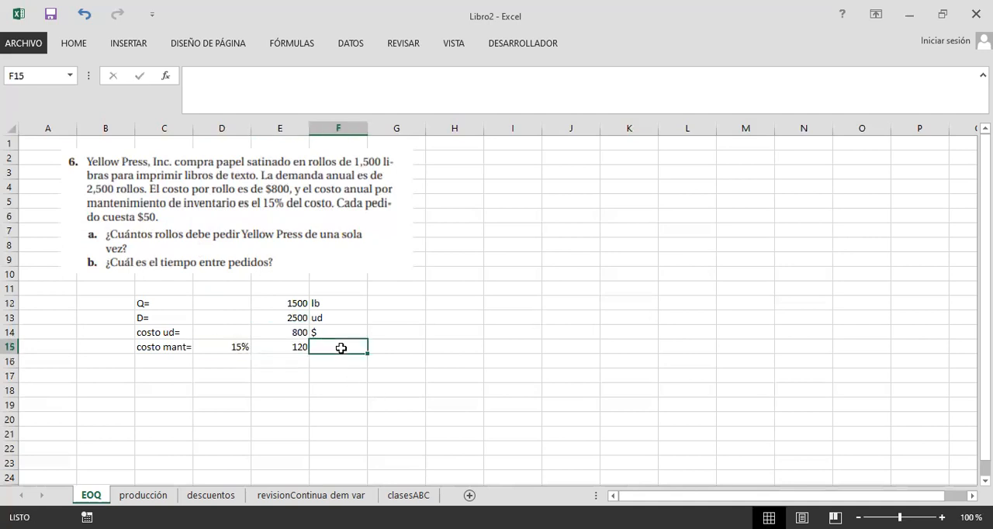
text($)
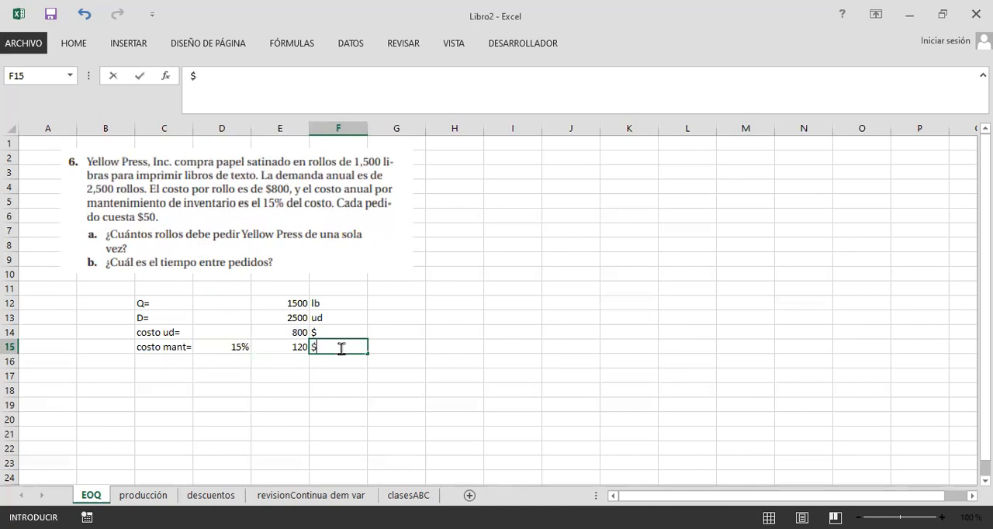
Step: Add the ordering cost row: costo ped= in C16, =50 in E16 and $ in F16
click(148, 357)
text(cost)
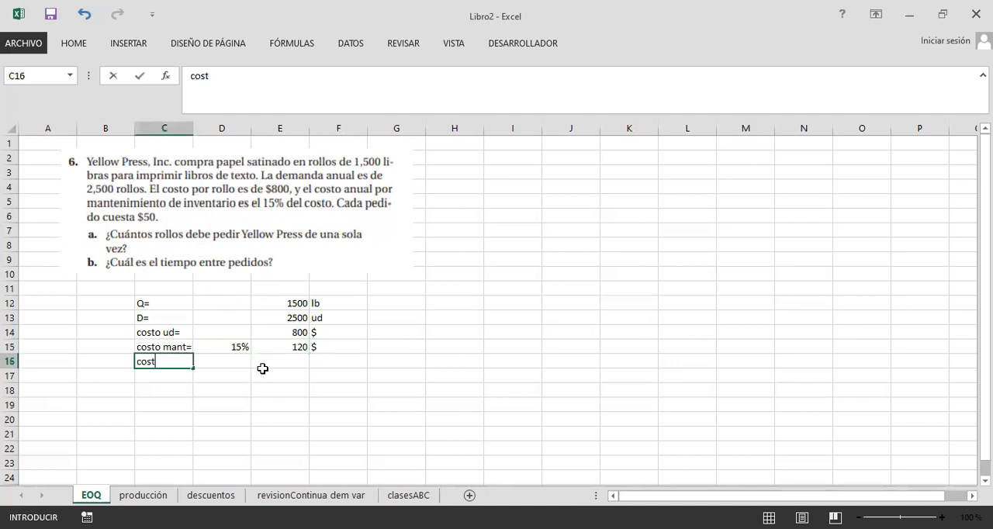
text(o ped=)
click(263, 369)
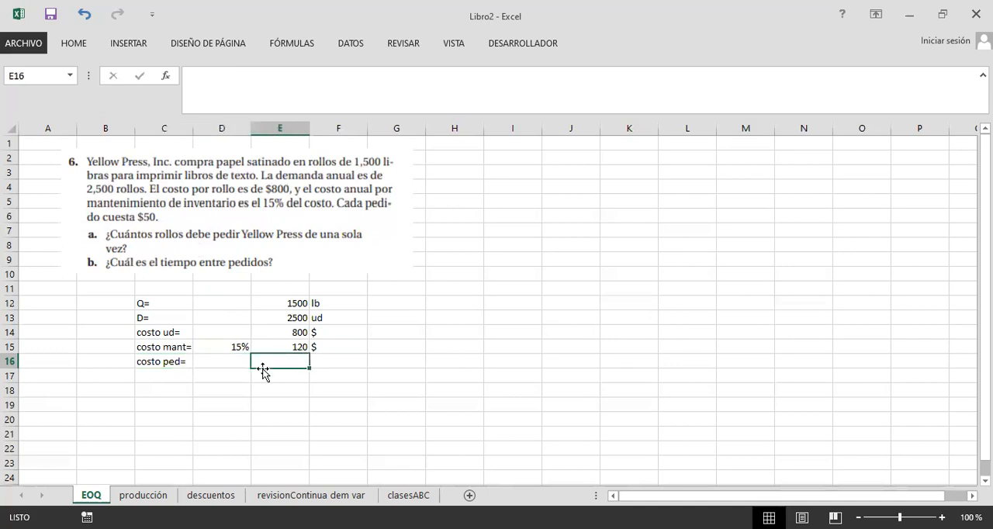
text(=)
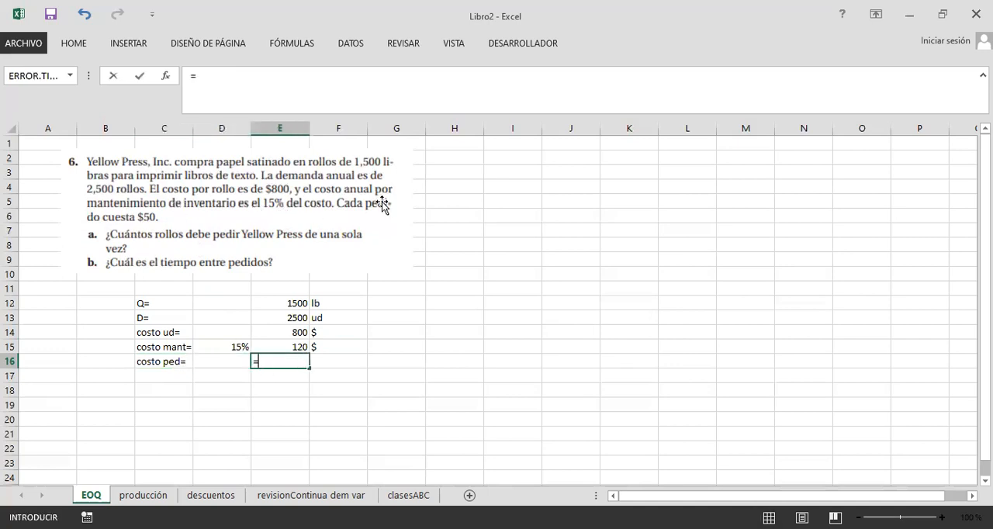
text(50)
key(Tab)
text($)
click(202, 403)
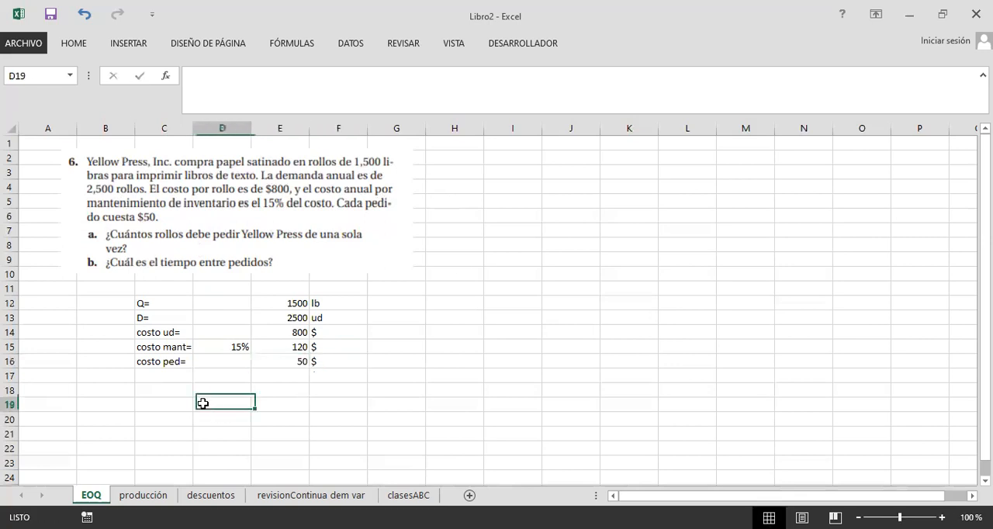
Step: Enter the label Q= in C18 for the unknown order quantity
click(173, 391)
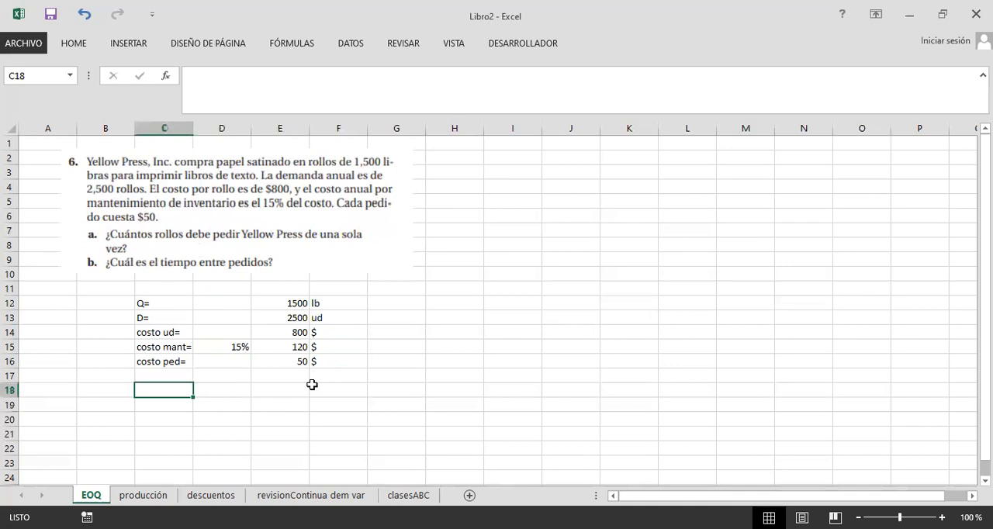
text(Q=)
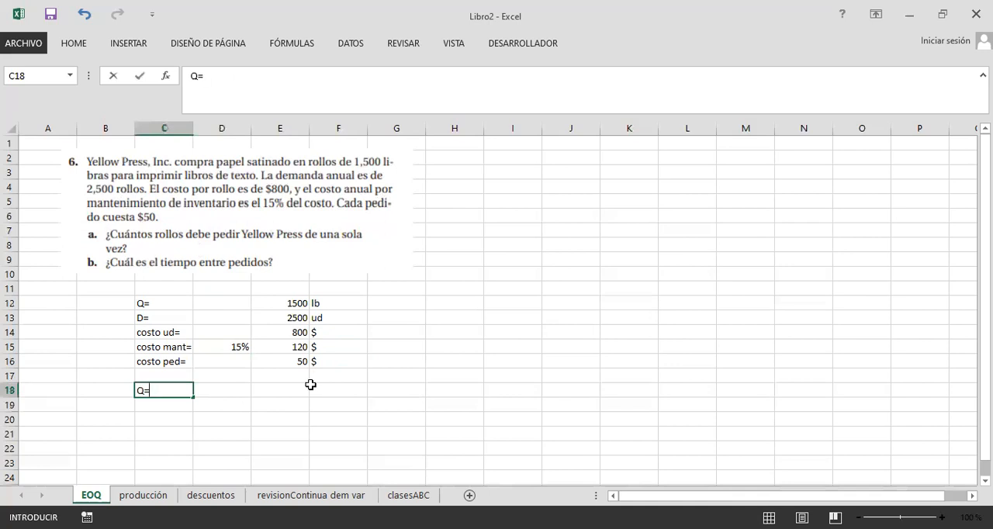
click(220, 391)
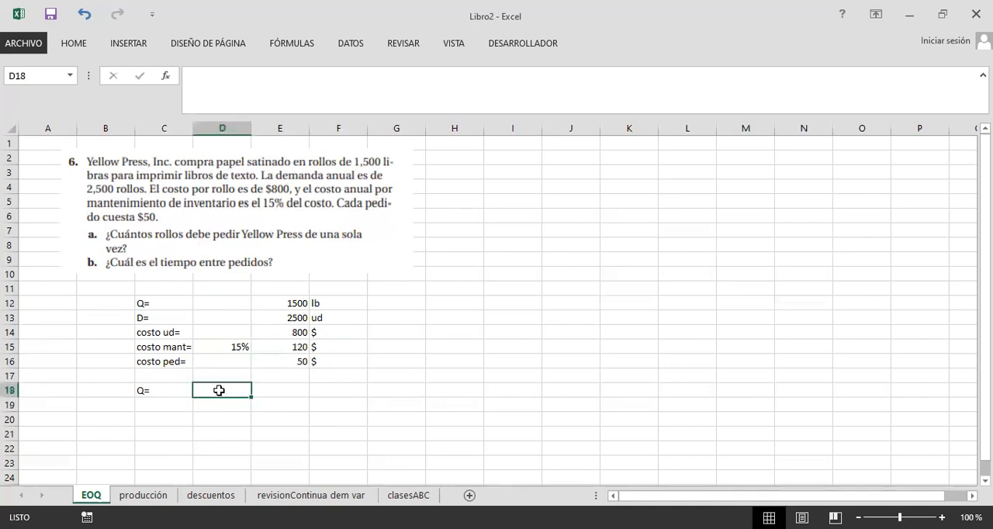
Step: Compare the unknown Q= in row 18 with question a and the Q= entry in row 12
click(170, 394)
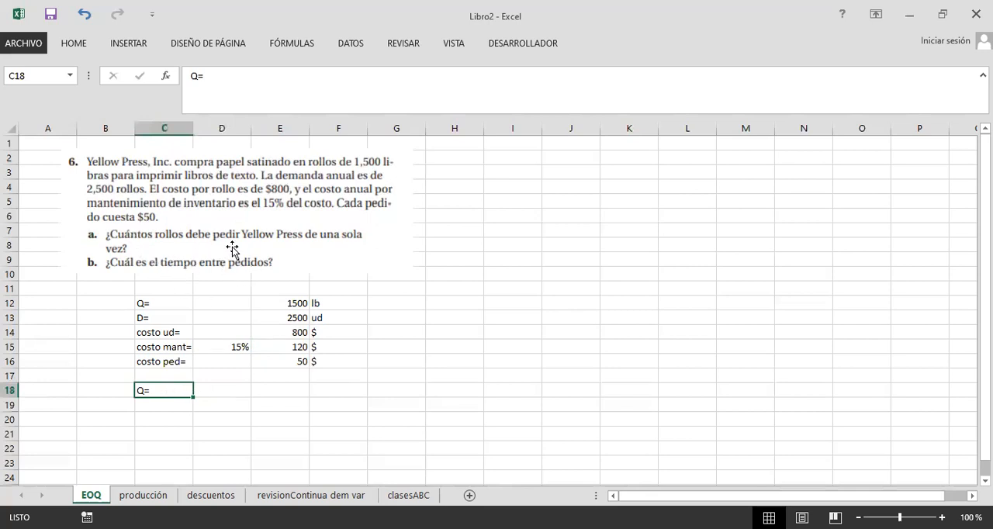
click(207, 397)
click(152, 391)
click(208, 391)
click(288, 388)
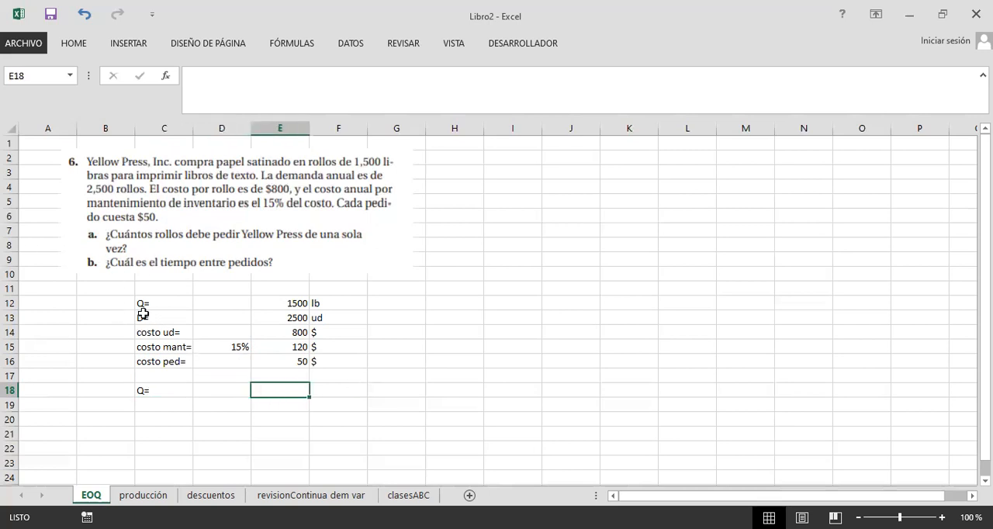
drag(141, 302, 317, 303)
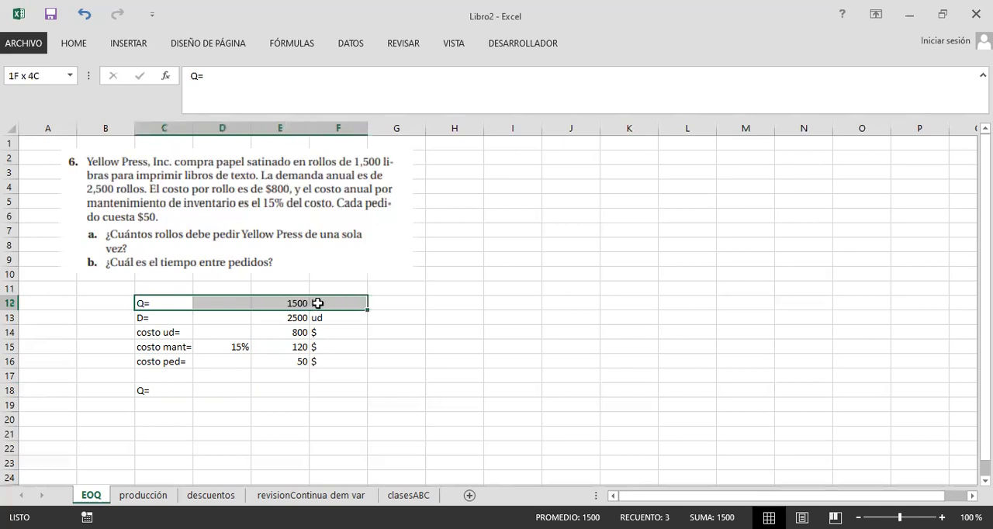
Step: Move the Q= 1500 lb entry from C12:F12 up to C11:F11, separating it from the data in rows 13 to 16
click(292, 316)
drag(148, 303, 317, 313)
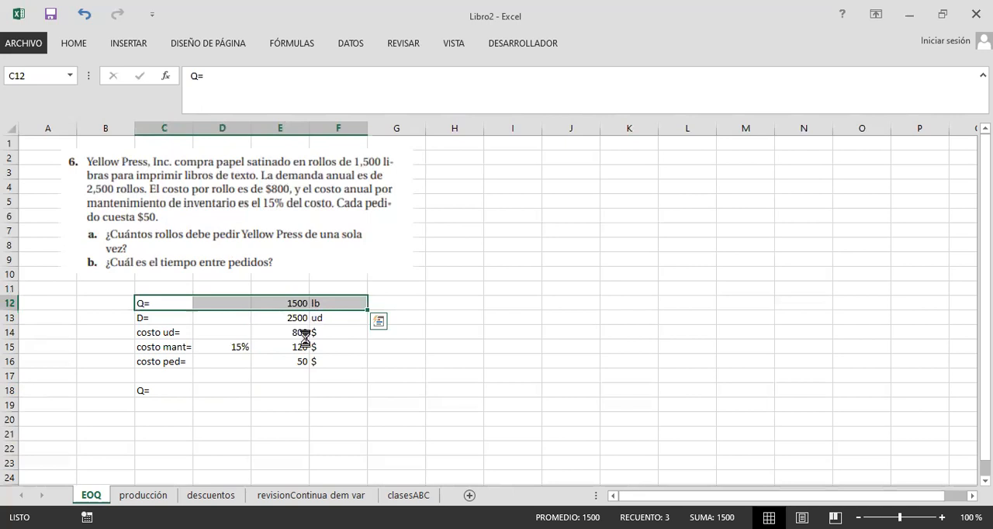
drag(190, 323, 350, 367)
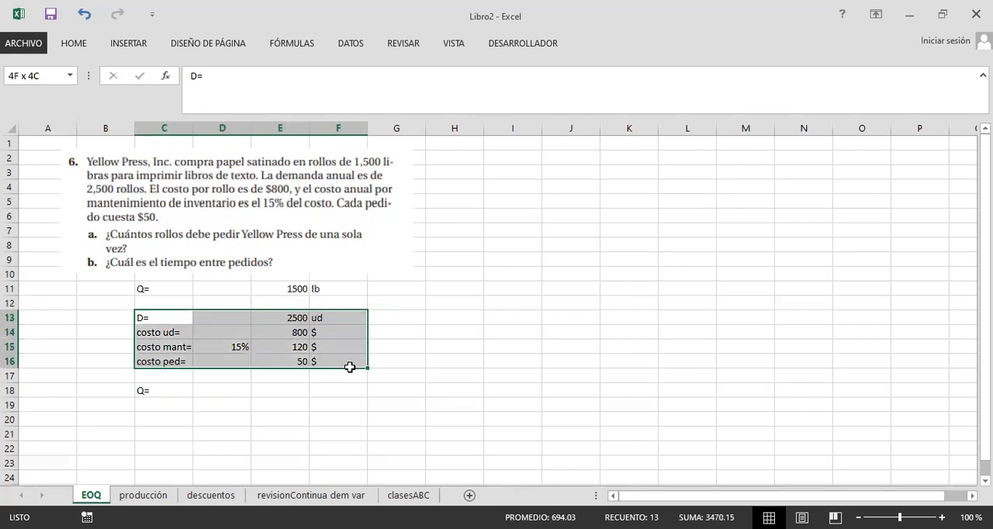
Step: Compare the roll weight in row 11, the known data in C13:F16 and the unknown Q= in row 18
drag(169, 287, 333, 288)
drag(186, 318, 327, 361)
drag(171, 394, 294, 392)
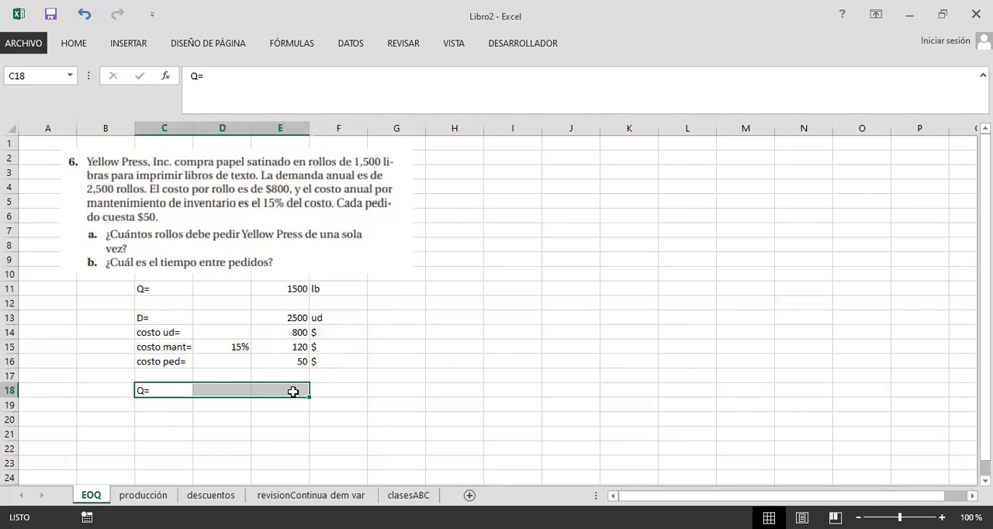
click(177, 410)
click(158, 388)
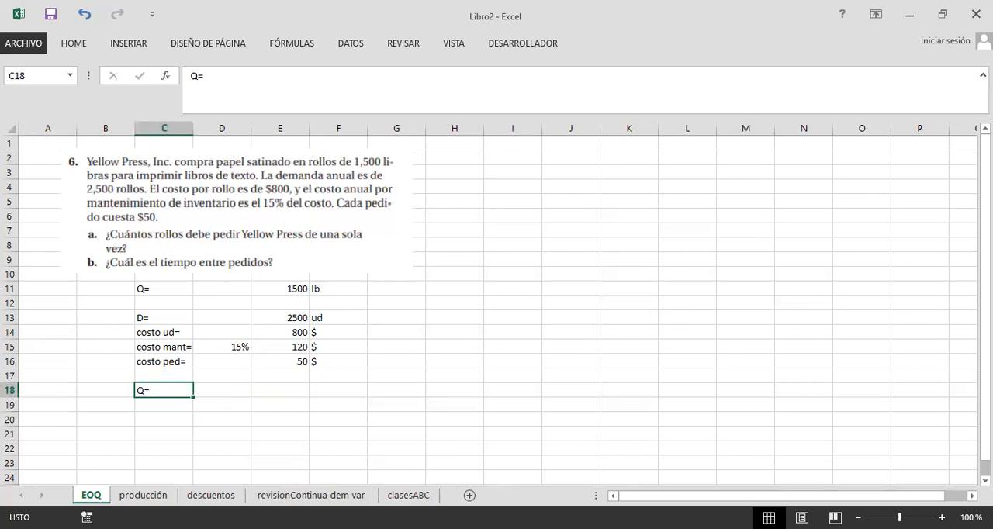
Step: Fill the known data block C13:F16 with light blue to mark it as the model's input data
drag(171, 319, 339, 366)
click(85, 43)
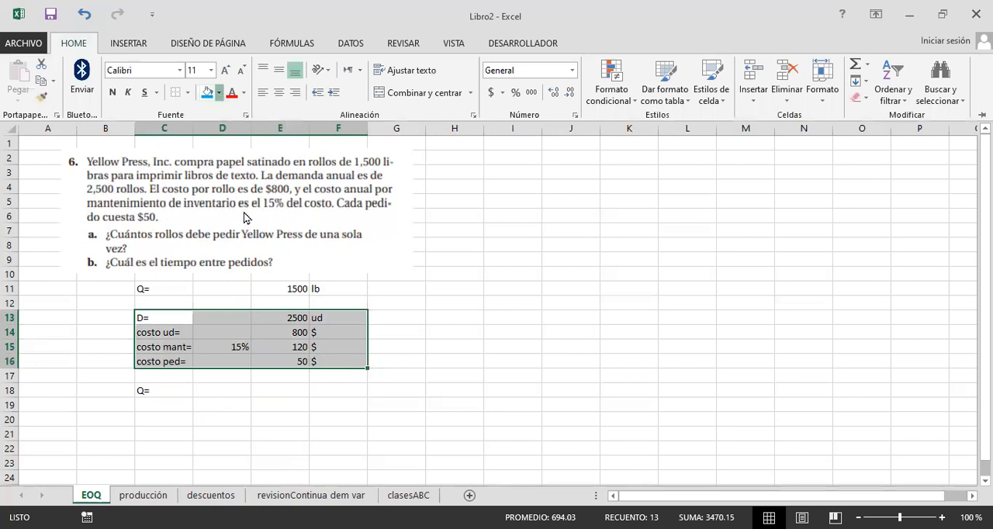
click(219, 92)
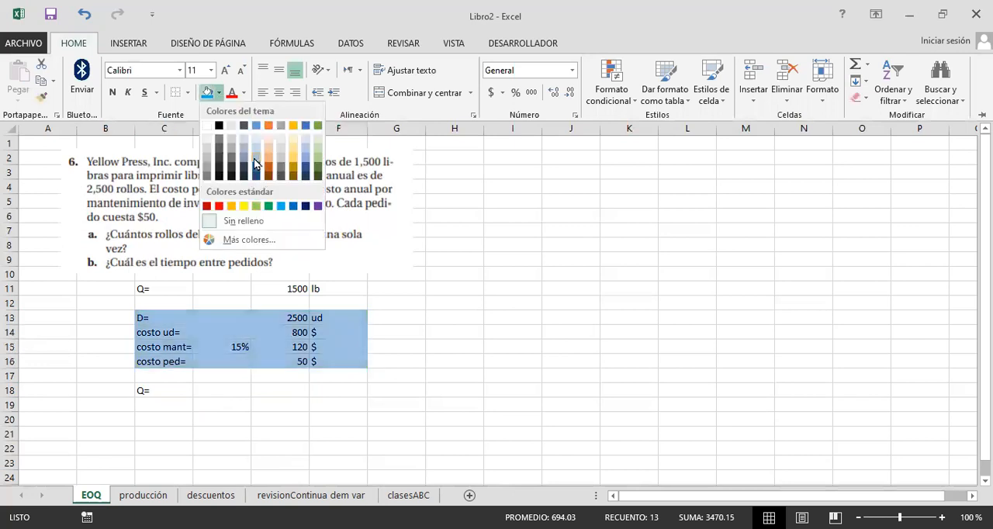
click(230, 346)
click(415, 342)
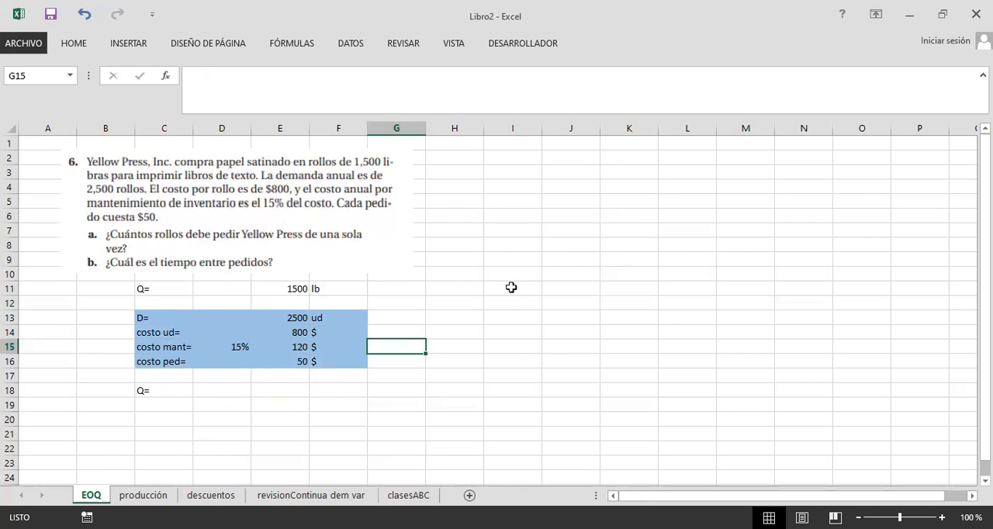
click(524, 331)
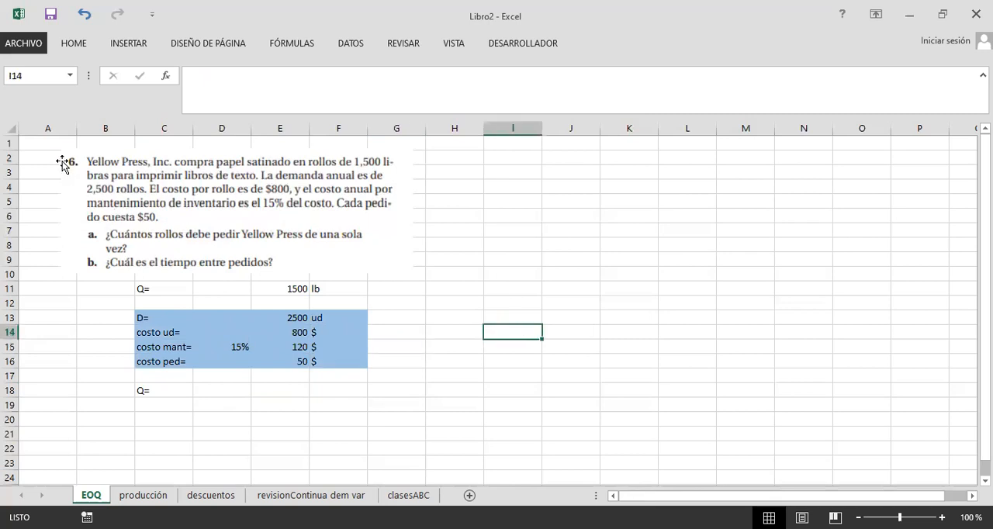
Step: Switch to Plantilla-EOQ-Básico-EOQ-Model.xlsx and paste the captured picture of the exercise and its data beside the Datos and Detalle columns on EOQ Clásico
key(alt+Tab)
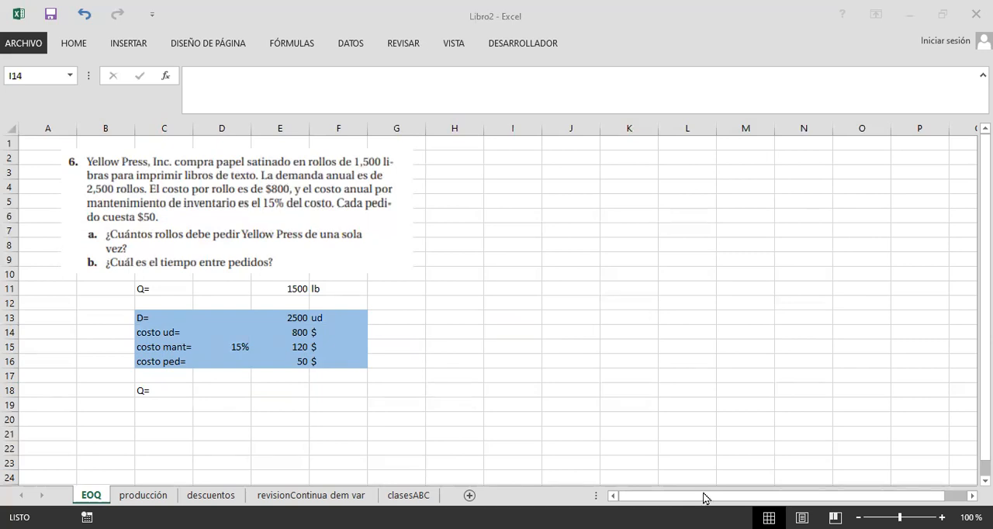
key(alt+Tab)
click(636, 319)
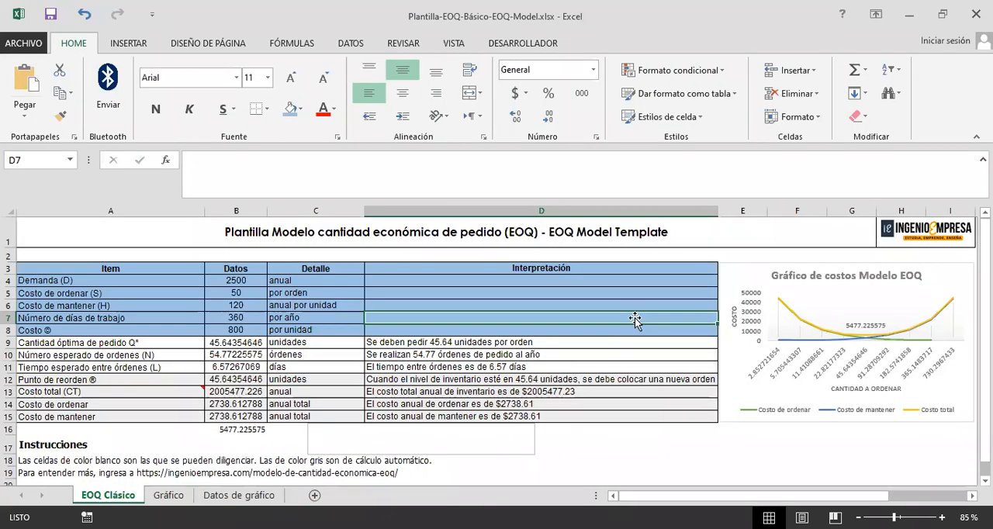
key(ctrl+v)
drag(529, 352, 593, 245)
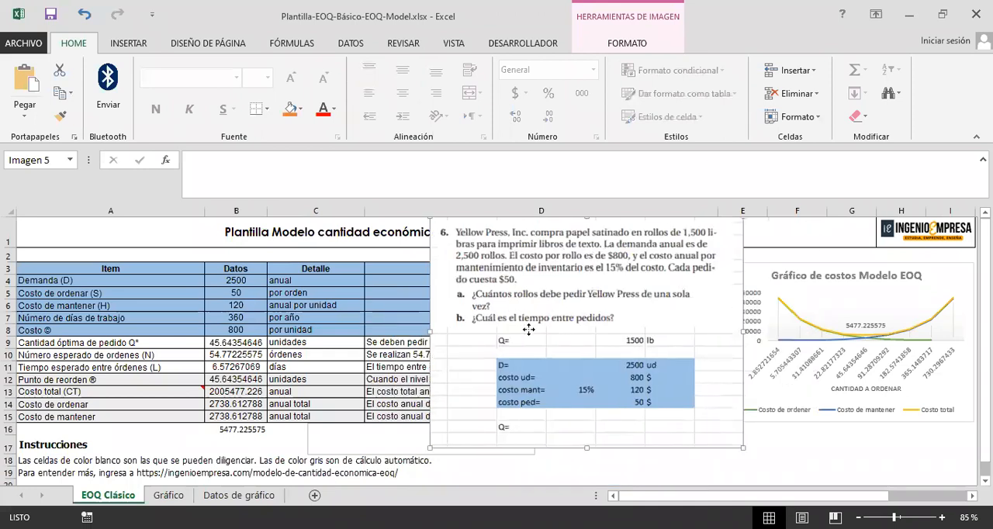
drag(457, 347, 426, 361)
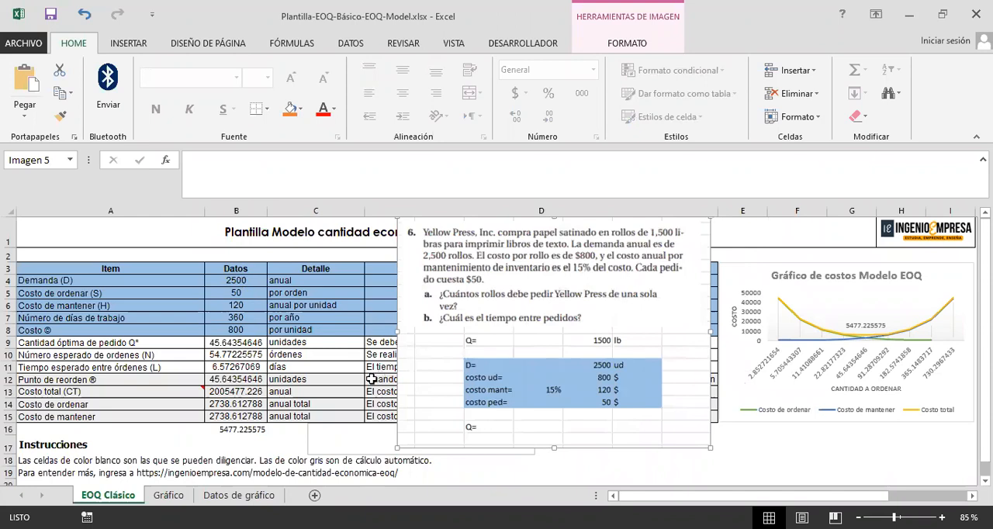
Step: Check the template's demand, ordering cost, holding cost, working days and unit cost in B4:B8 against the pasted exercise data
click(233, 280)
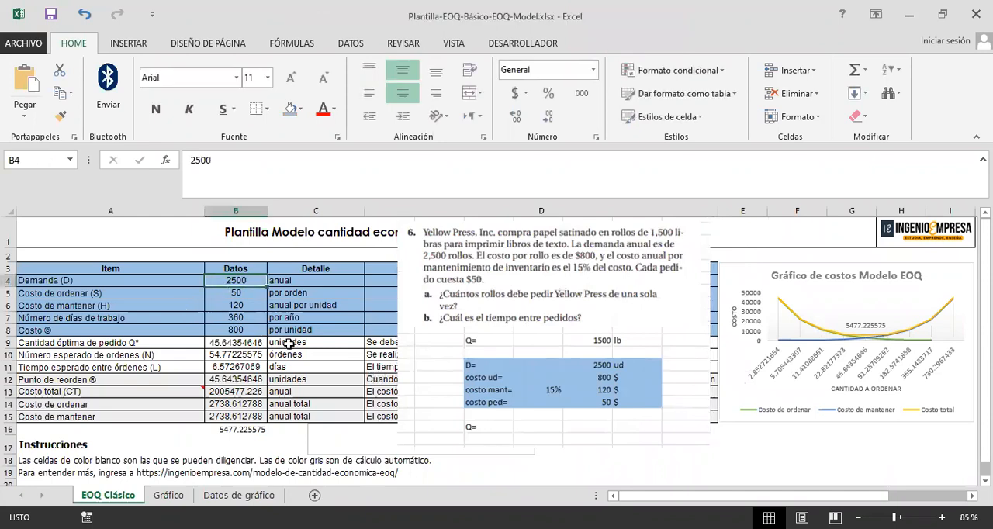
key(Down)
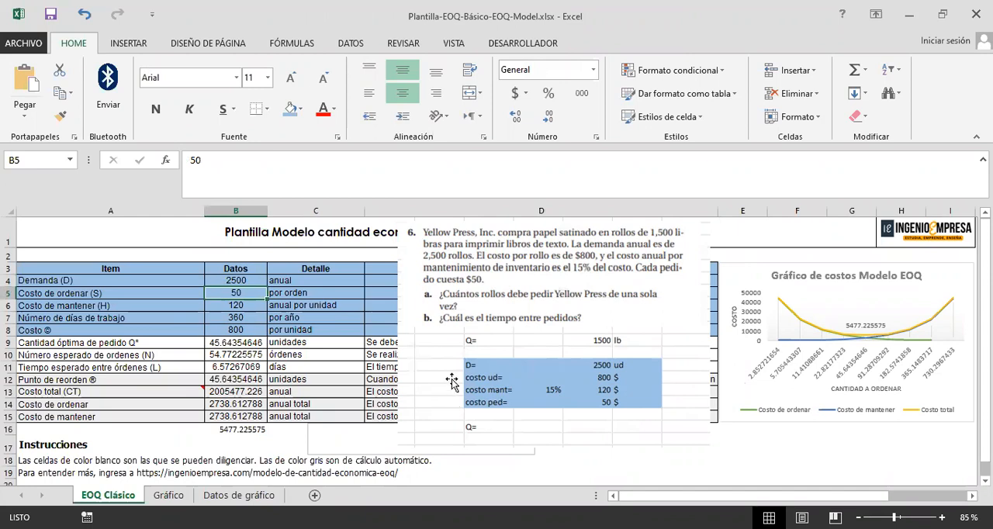
click(254, 308)
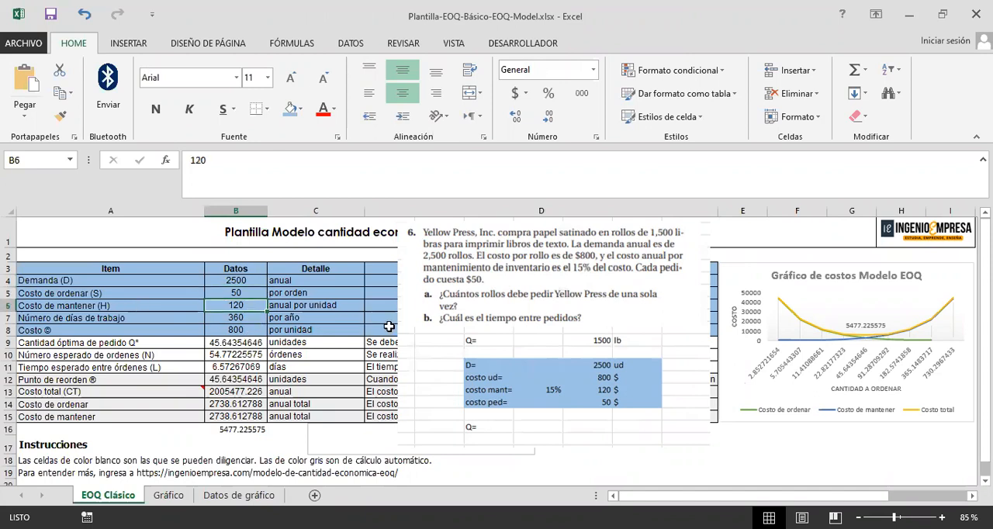
click(251, 329)
key(Up)
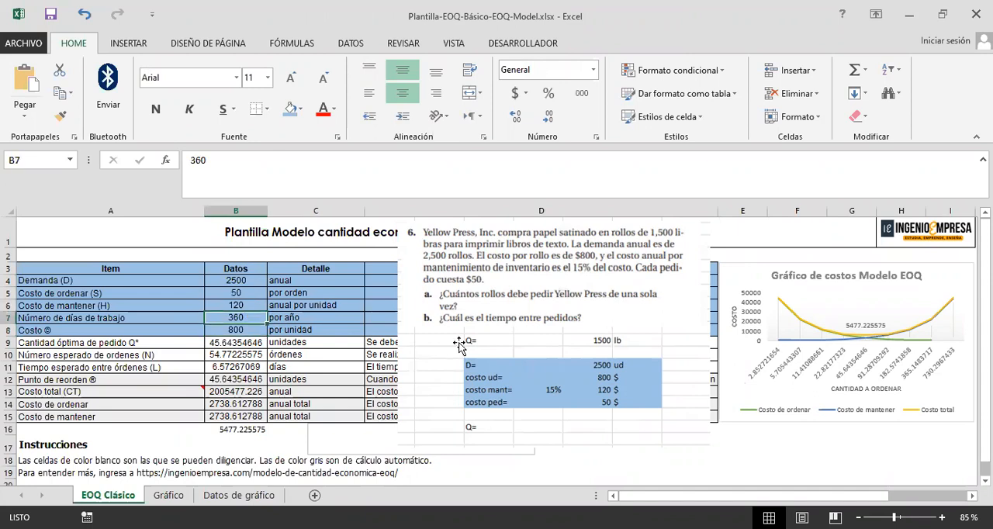
Step: Move the exercise picture farther from the data table and write "52 semanas/año" and "5 días/semana*52semanas/año = 260 dias/año" in the empty text box below the table
drag(458, 351, 535, 360)
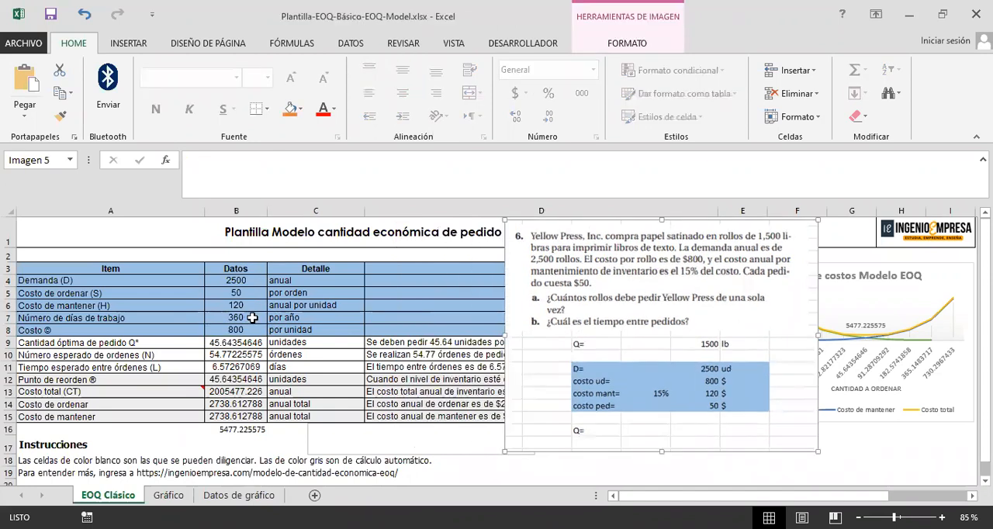
key(Escape)
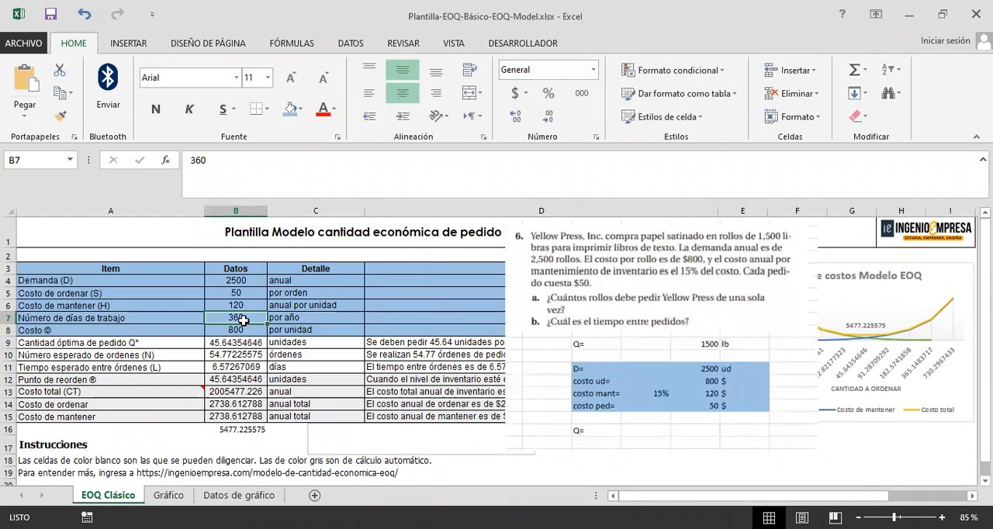
click(329, 436)
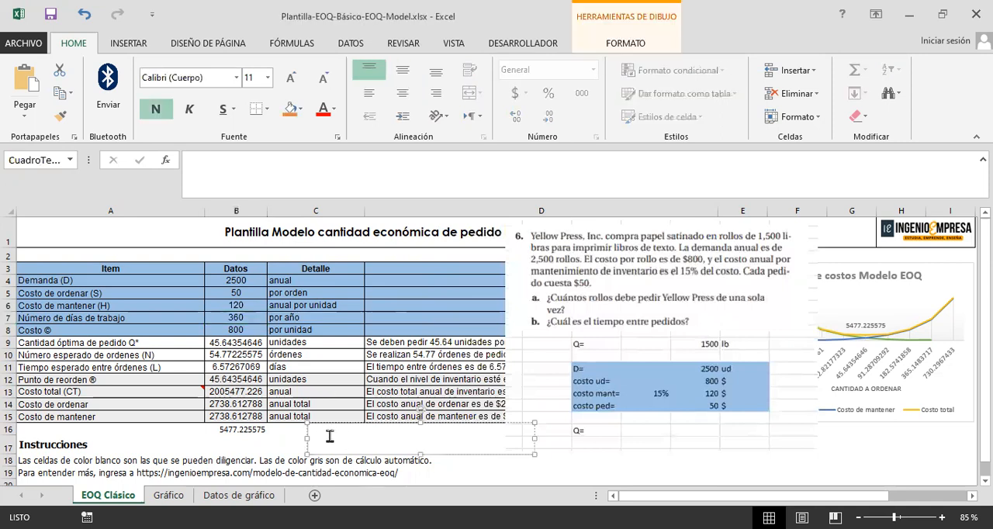
text(52)
text( semana)
text(s )
text(/año)
text(5 día)
text(s/seman)
text(a)
text(*)
text(52)
text(semana)
text(s/año)
text( =)
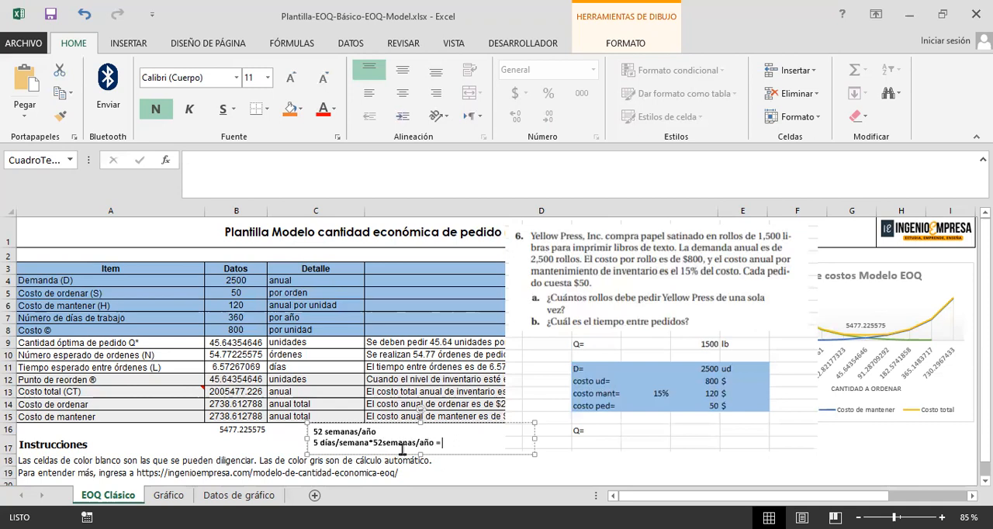
text( 260 días/año)
drag(491, 443, 448, 442)
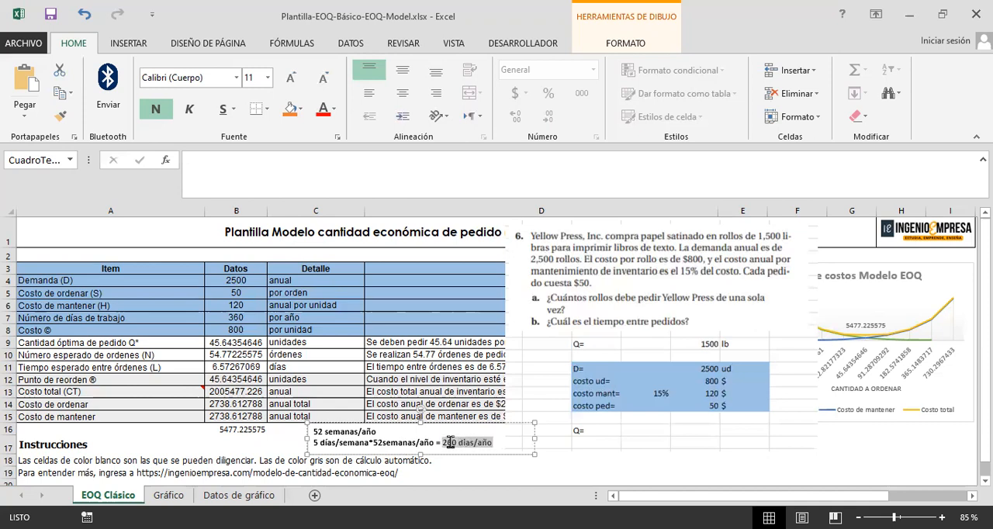
click(493, 442)
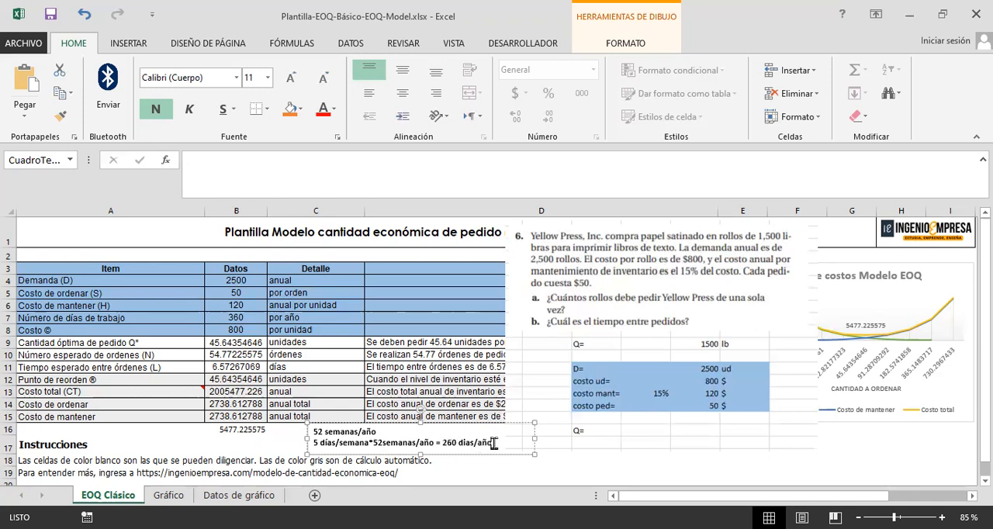
Step: Set the number of working days per year in B7 to 260
click(251, 318)
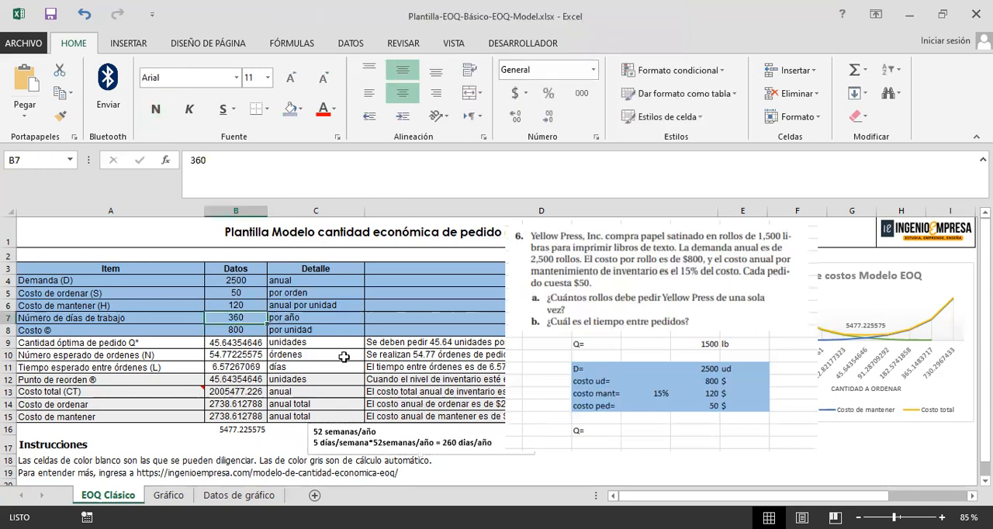
text(260)
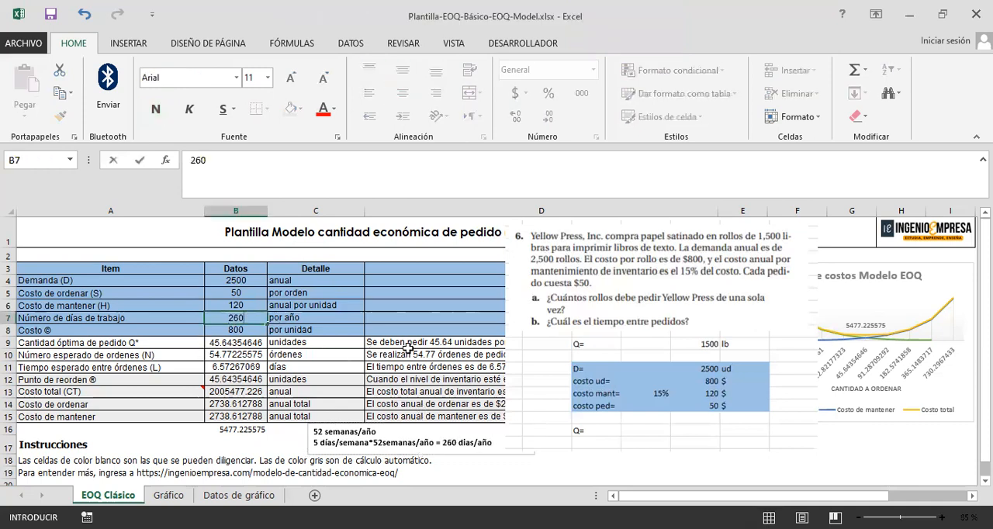
key(Return)
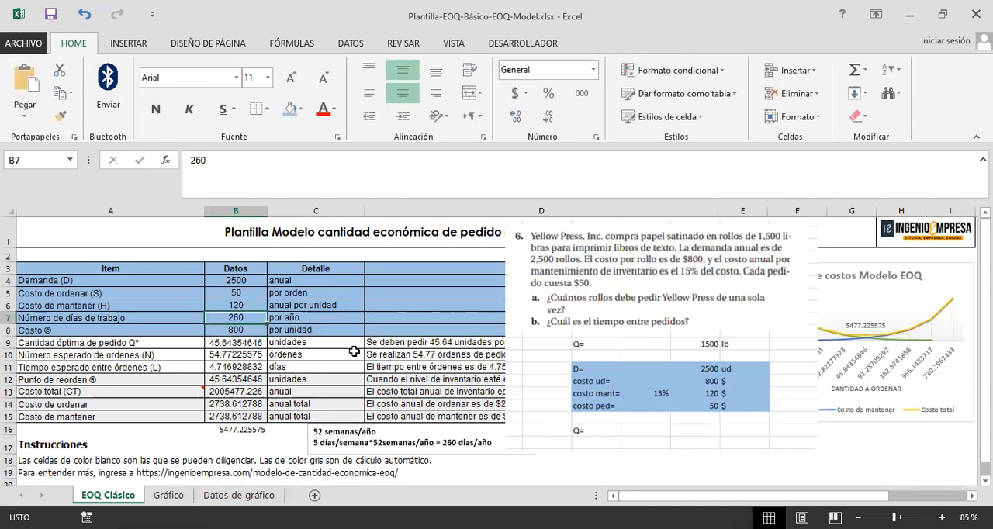
Step: Shift the exercise picture slightly and fill the optimal order quantity row A9:D9 with green as the answer to question a
click(99, 344)
click(587, 355)
drag(586, 355, 551, 360)
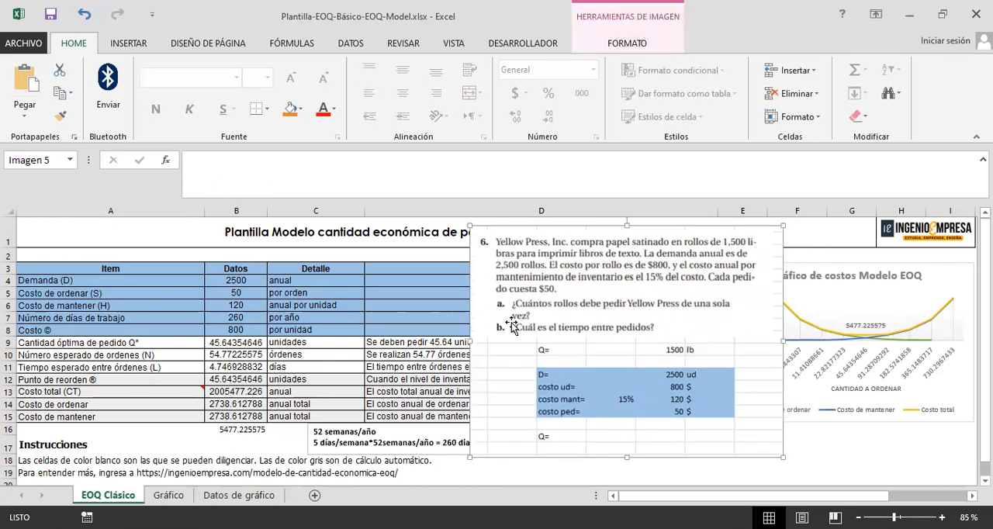
drag(41, 342, 428, 343)
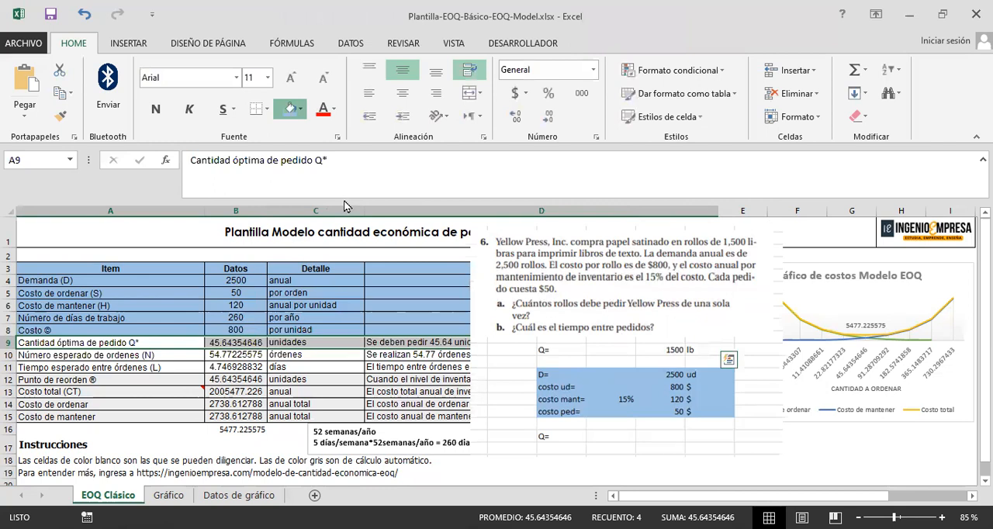
click(252, 365)
Step: Fill the expected time between orders row A11:D11 with green as the answer to question b
click(55, 378)
drag(50, 366, 436, 363)
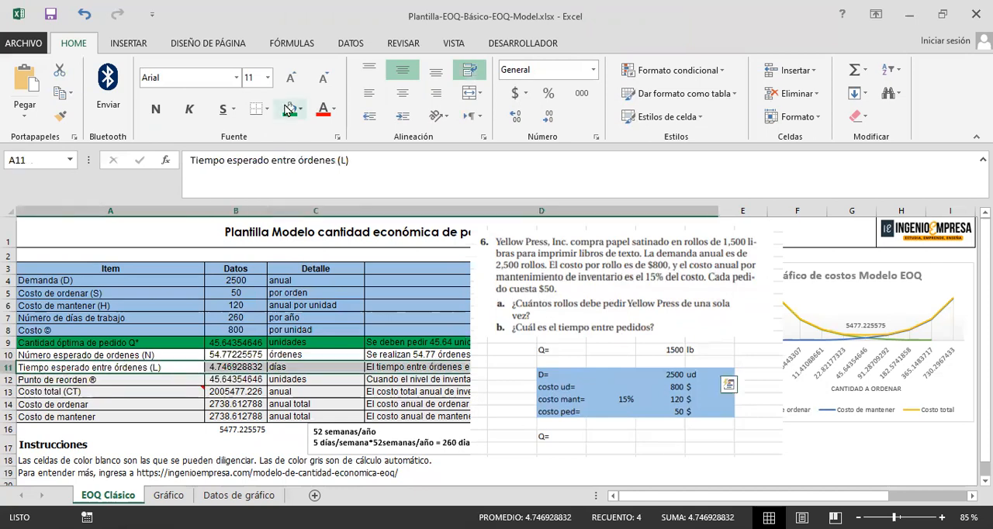
click(342, 226)
click(233, 391)
Step: Set the number of working days per year in B7 to 360
click(225, 365)
click(247, 318)
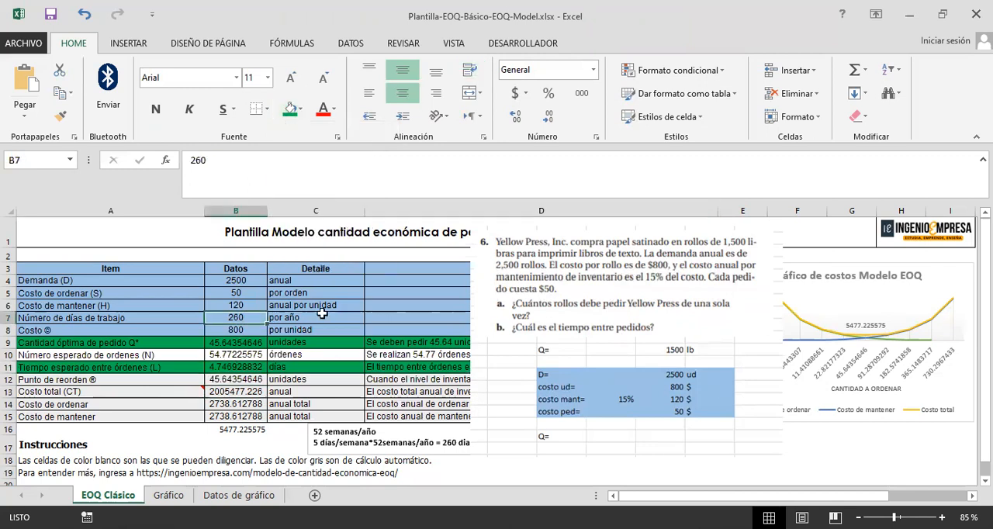
text(360)
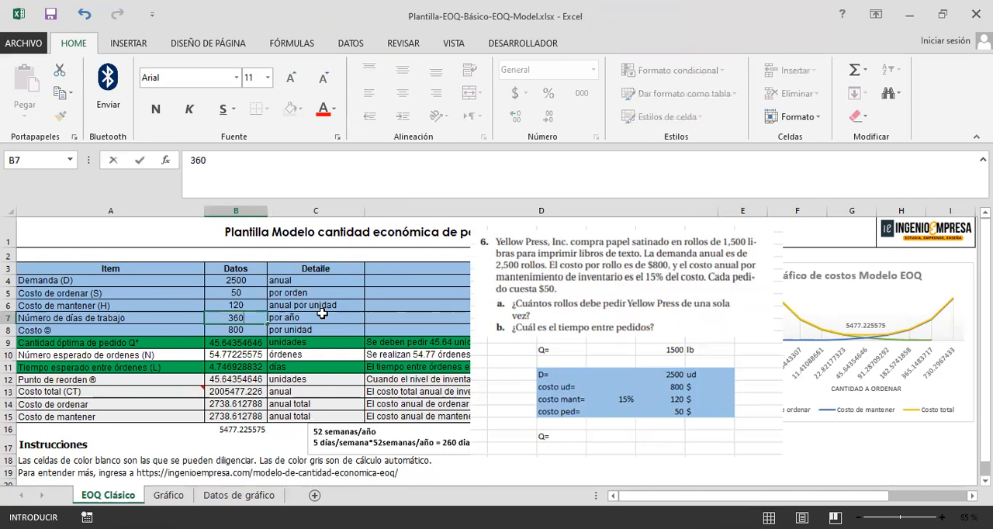
key(Return)
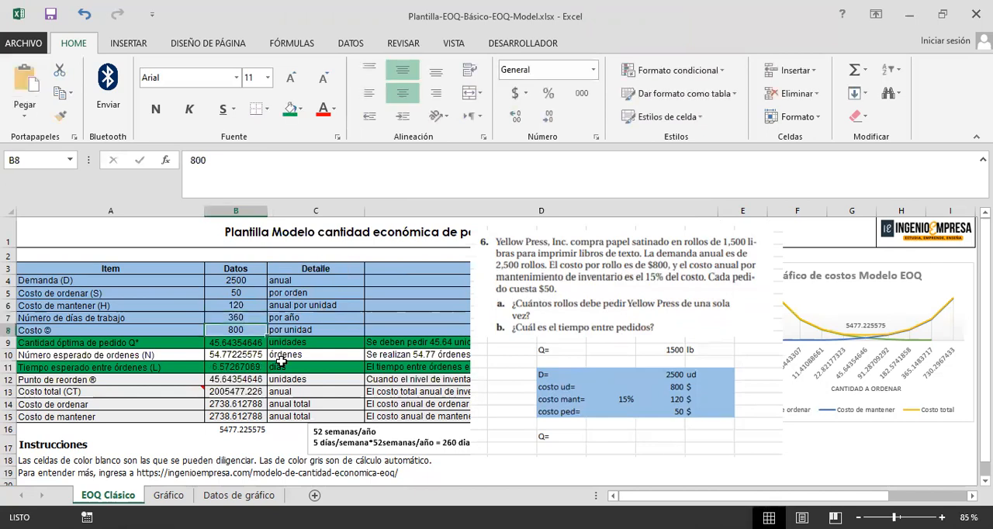
Step: Check the time between orders in B11 against the working days in B7, and move the working-days note clear of the exercise picture
click(245, 369)
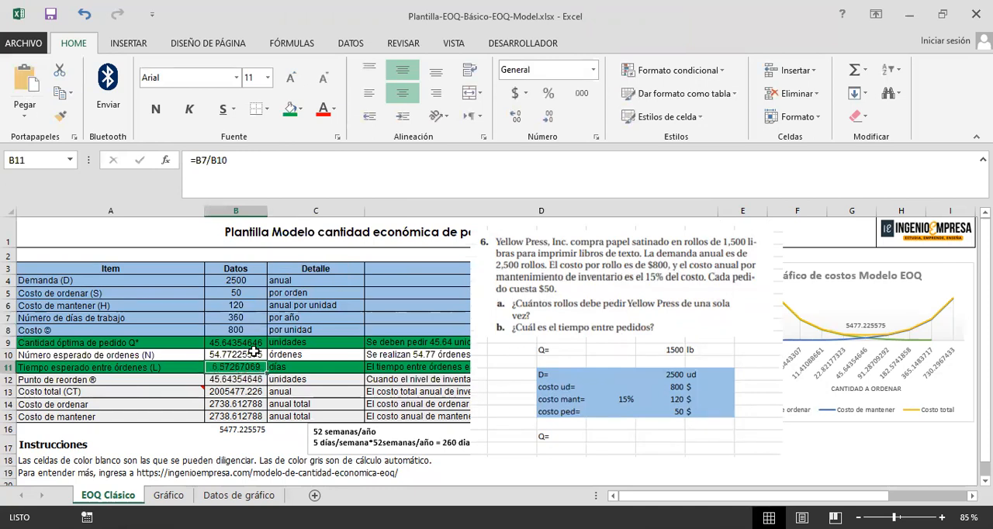
key(Up)
key(Up)
key(Up)
key(Up)
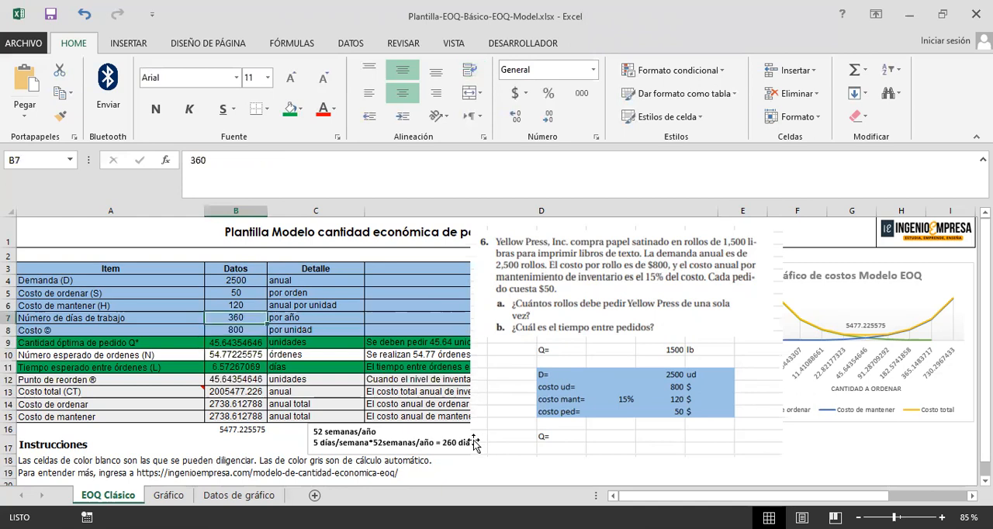
drag(465, 456, 430, 454)
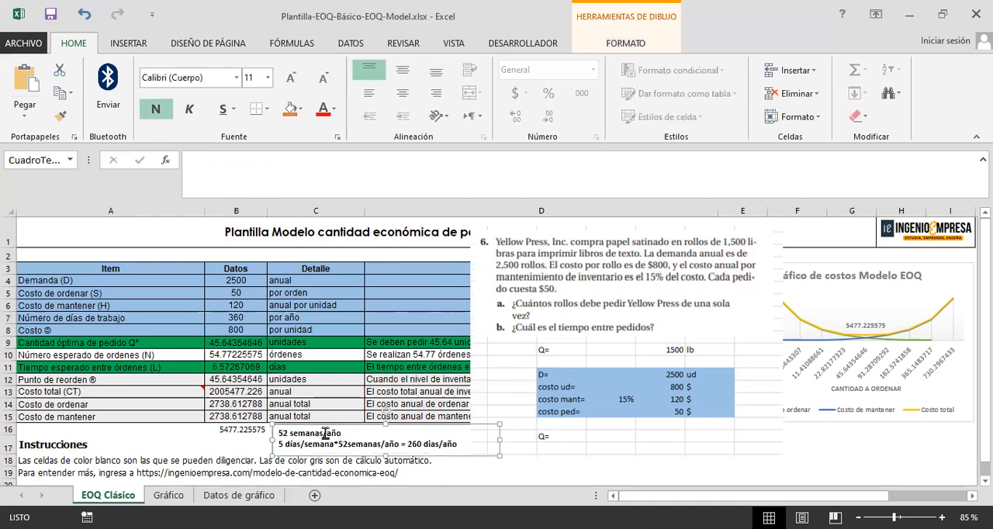
Step: Compare the working-days note of 52 weeks and 5 days per week with the number of working days in B7
drag(286, 435, 295, 444)
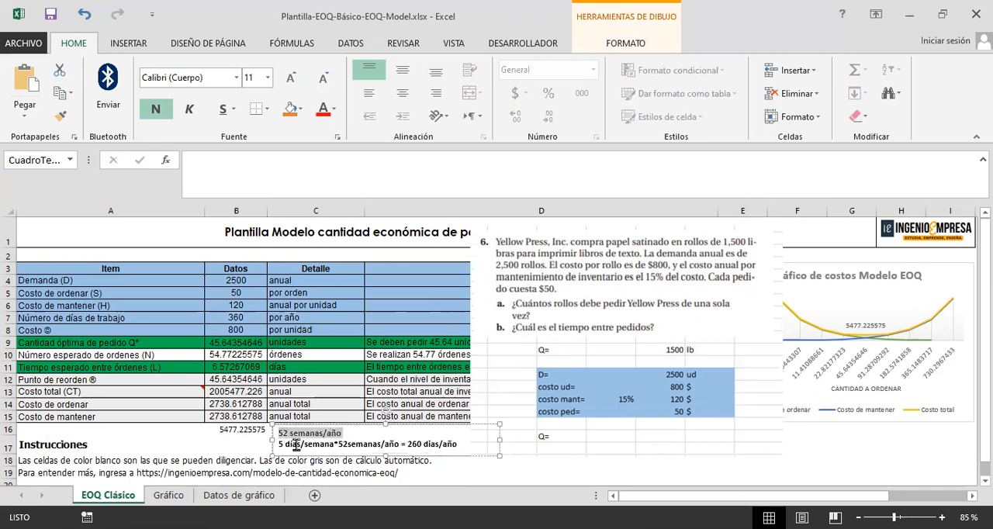
click(334, 445)
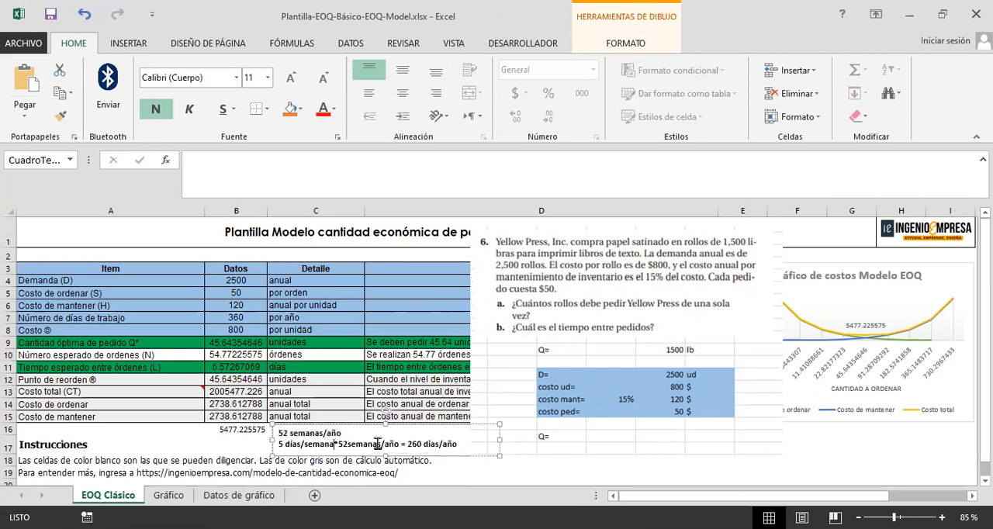
double_click(420, 443)
click(250, 318)
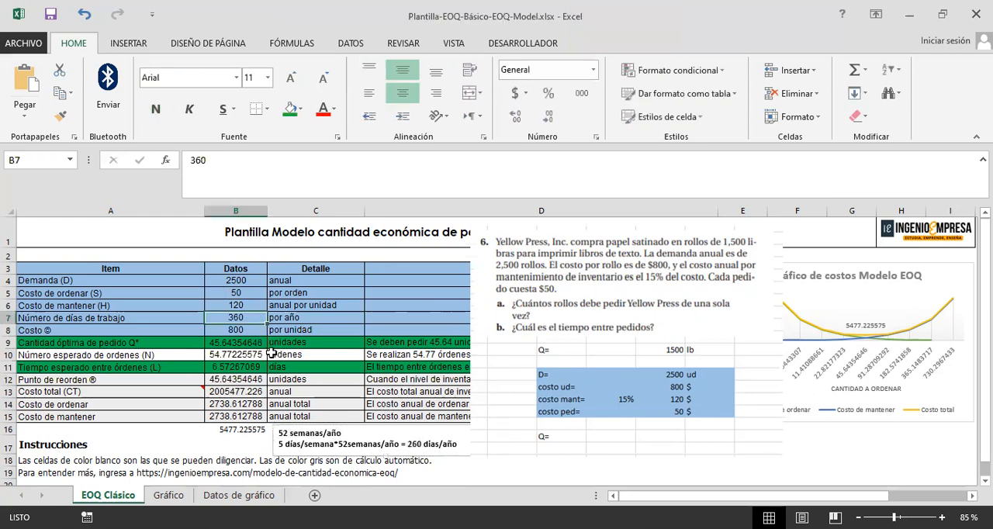
click(616, 346)
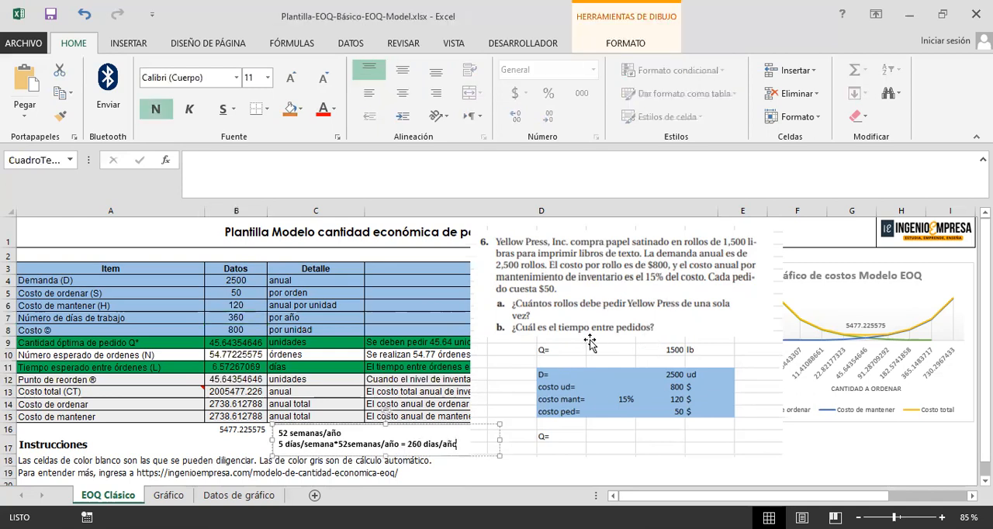
click(248, 314)
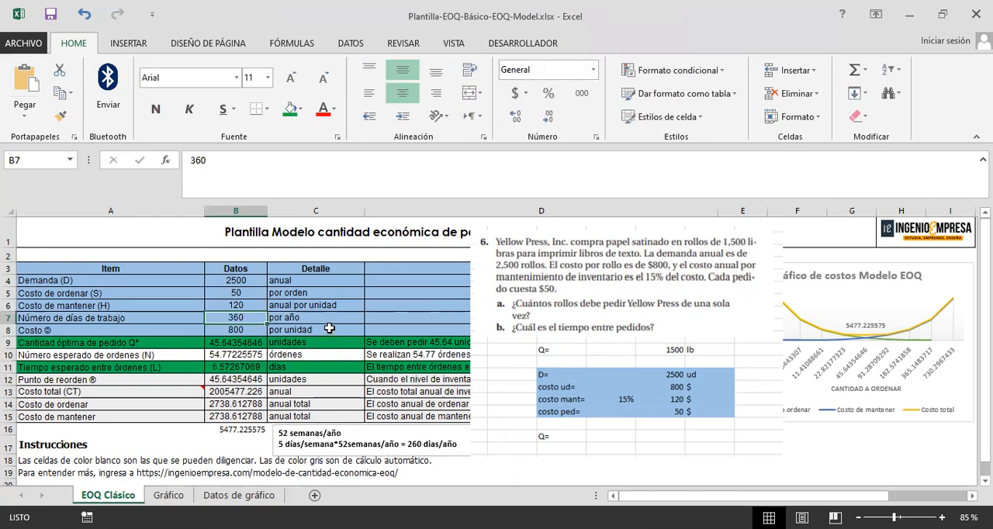
Step: Move the exercise picture off the EOQ table, and position a picture of the solved table beside the exercise in Libro2
drag(703, 327, 818, 340)
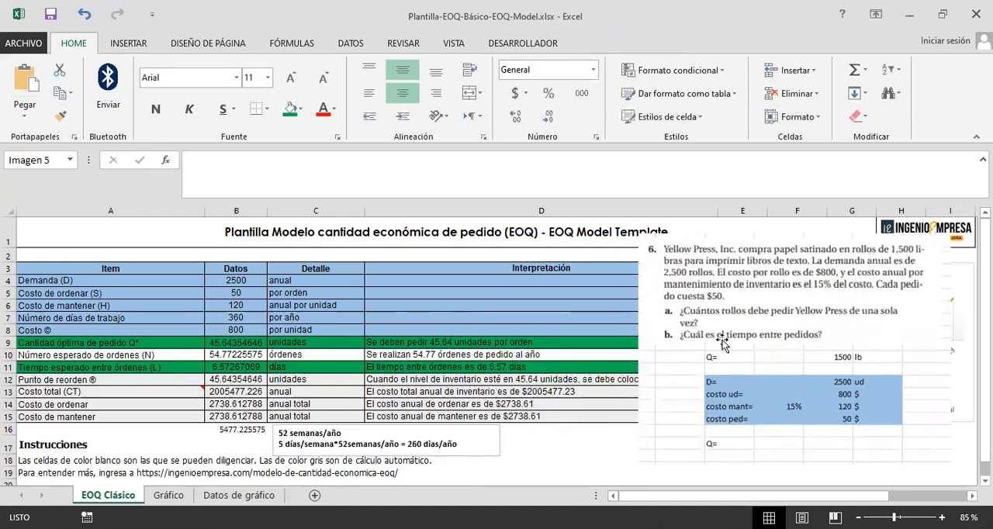
drag(723, 342, 759, 342)
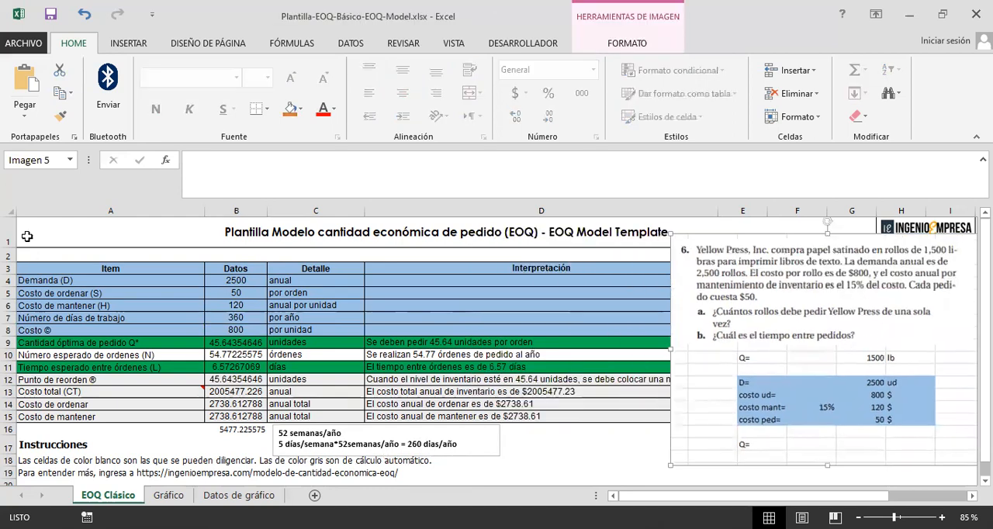
key(alt+Tab)
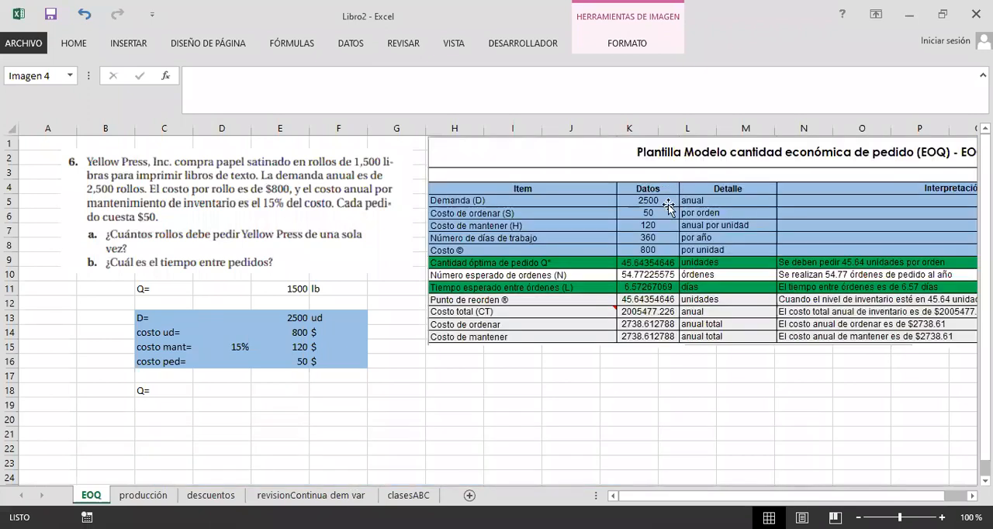
drag(667, 206, 668, 219)
Step: Clear the Q= label from C18 below the exercise data
click(173, 394)
key(Delete)
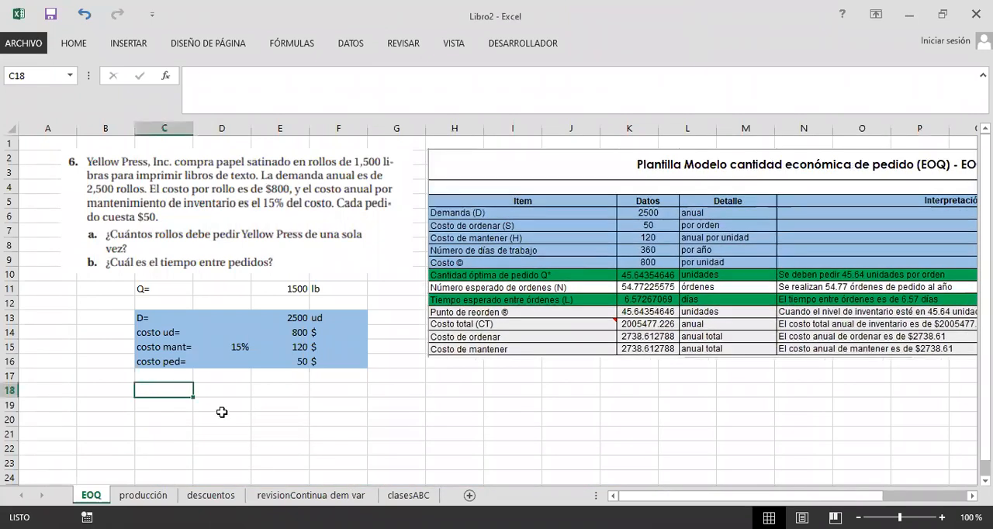
click(235, 428)
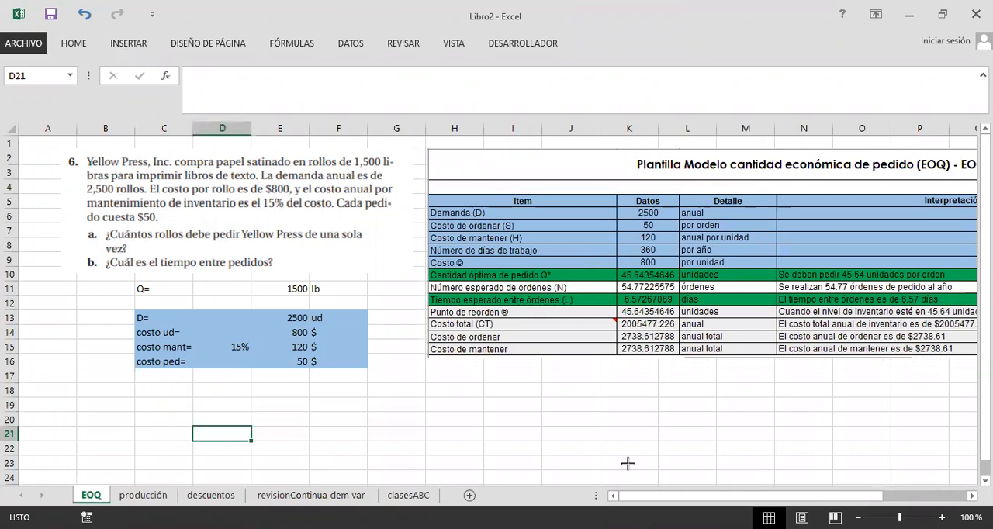
Step: Add a wide text box below the exercise data and write "CONCLUSIÓN: DEBE PEDIR 46 UNIDADES POR ORDEN"
drag(133, 380, 644, 471)
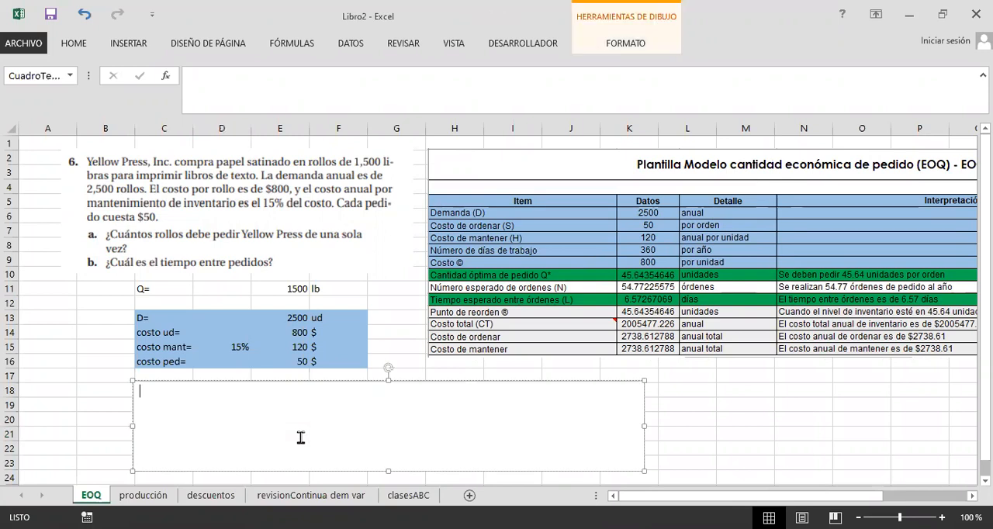
text(CONCLUSI)
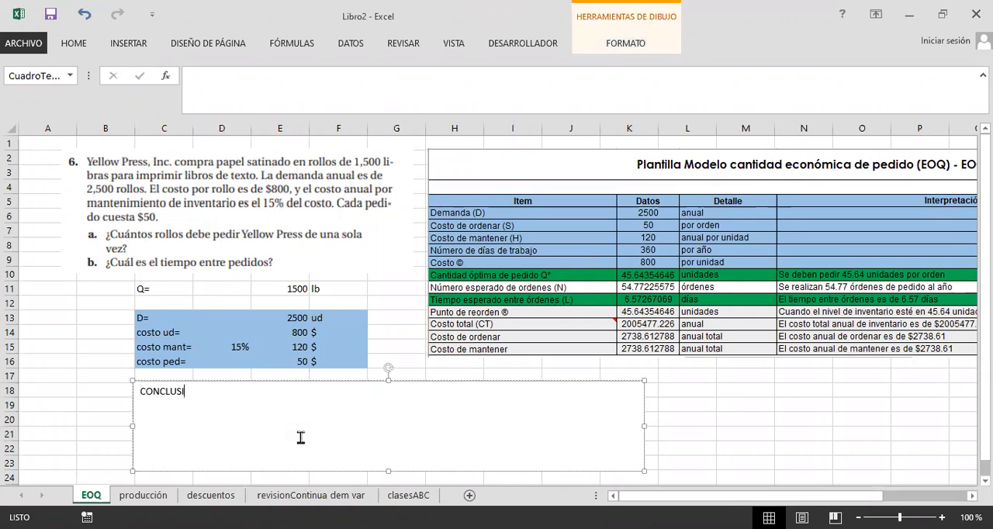
text(ÓN: DEBE PEDIR 46)
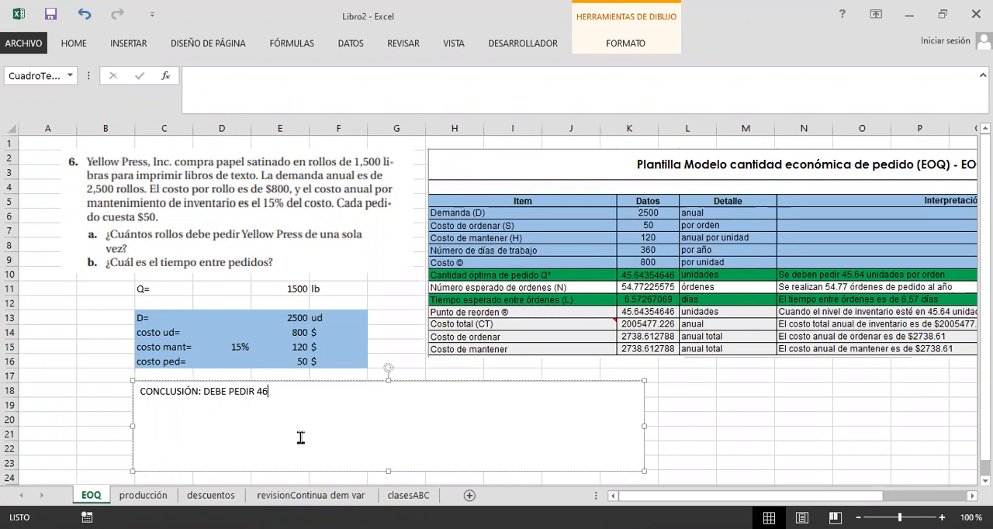
text( UNIDADES POR ORDEN)
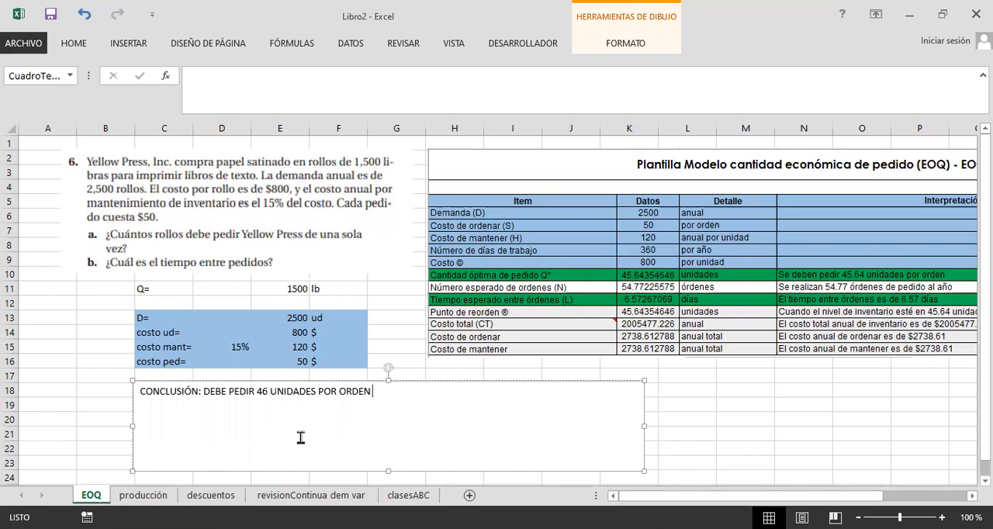
text( CON UN TIEMPO E)
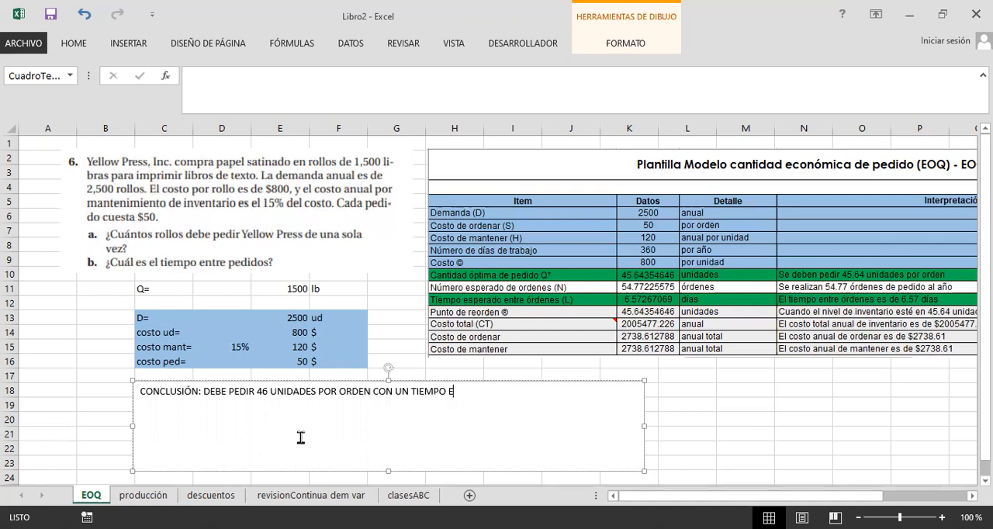
text(NTRE PEDIDOS DE)
text( 50)
Step: Continue the conclusion with "CON UN TIEMPO ENTRE PEDIDOS DE 6.6 DIAS"
key(BackSpace)
key(BackSpace)
text(6.6 DIAS)
Step: Add a second line to the conclusion reading "ASUMIENDO QUE SE TRABAJA 360 DIAS/AÑO"
key(Return)
text(ASUMIENTO)
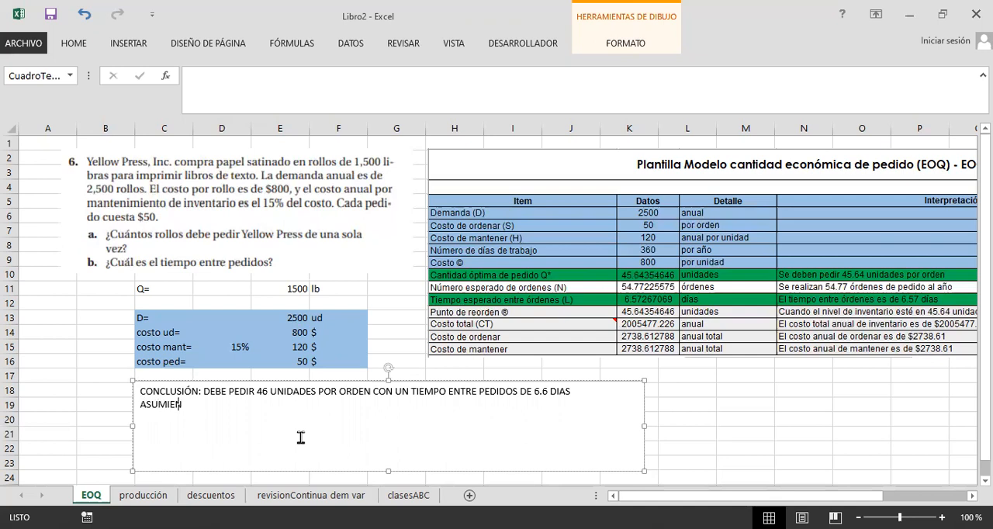
key(BackSpace)
key(BackSpace)
key(BackSpace)
text(NDO QUE SE TRABAJHA)
key(BackSpace)
key(BackSpace)
text(A)
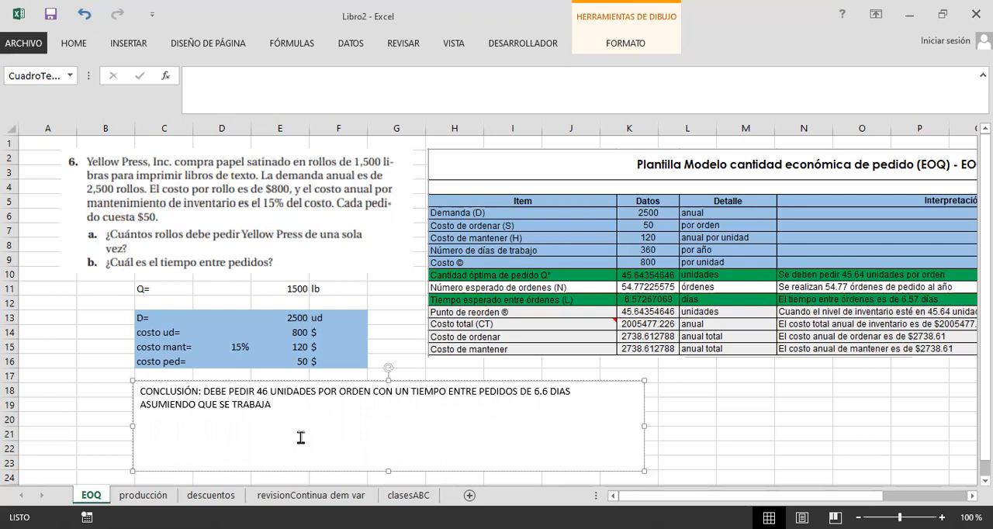
text( 360 DIAS/AÑO)
Step: Shrink the conclusion text box to about 1.85 cm by 16.83 cm and give it a thick green outline
drag(645, 426, 595, 425)
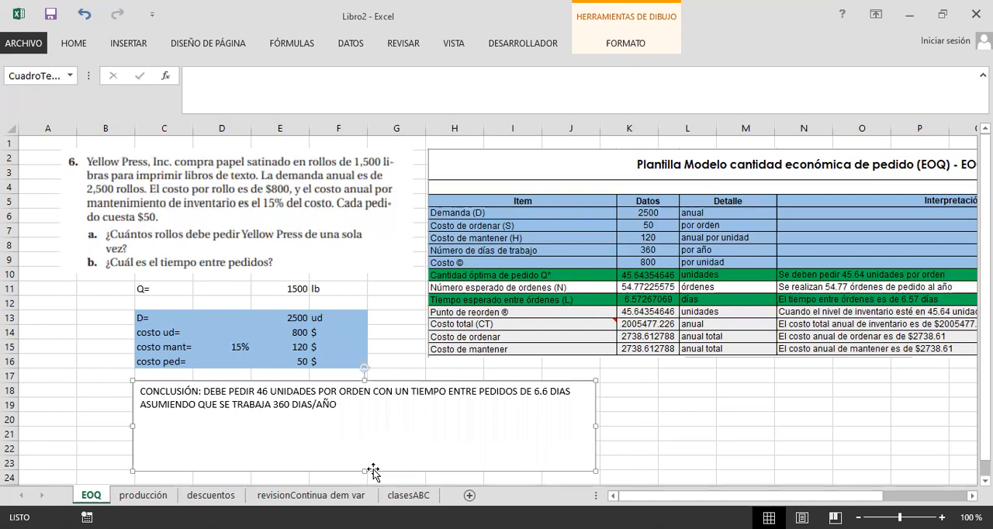
drag(365, 470, 364, 431)
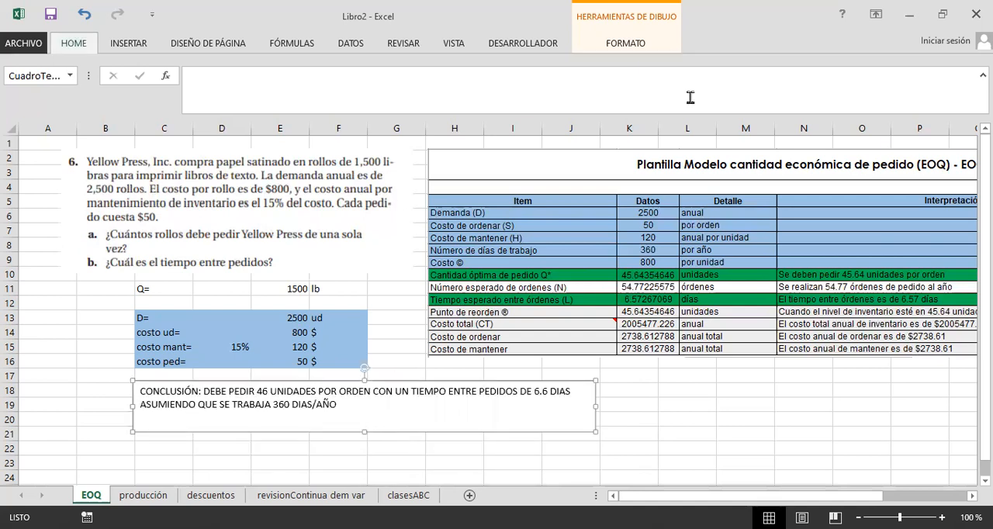
click(636, 45)
click(356, 82)
click(387, 85)
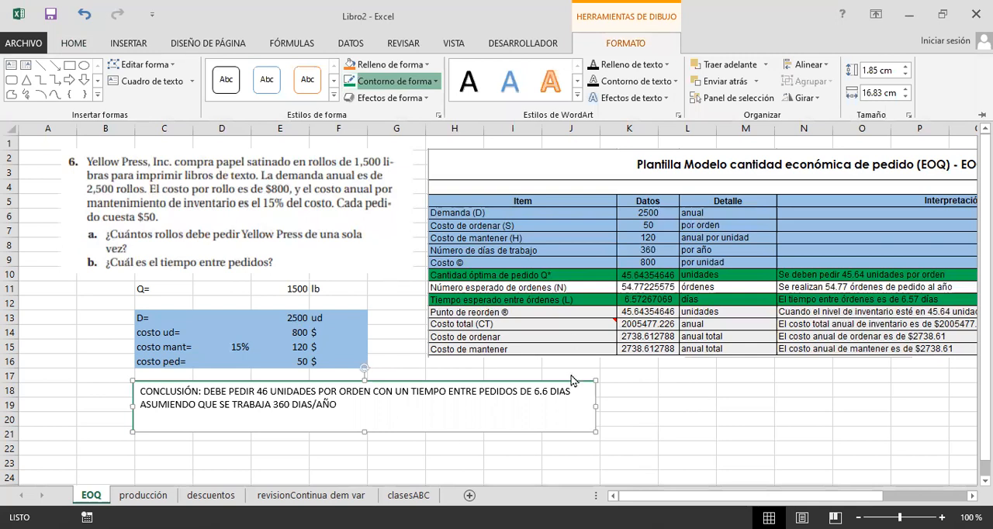
click(662, 406)
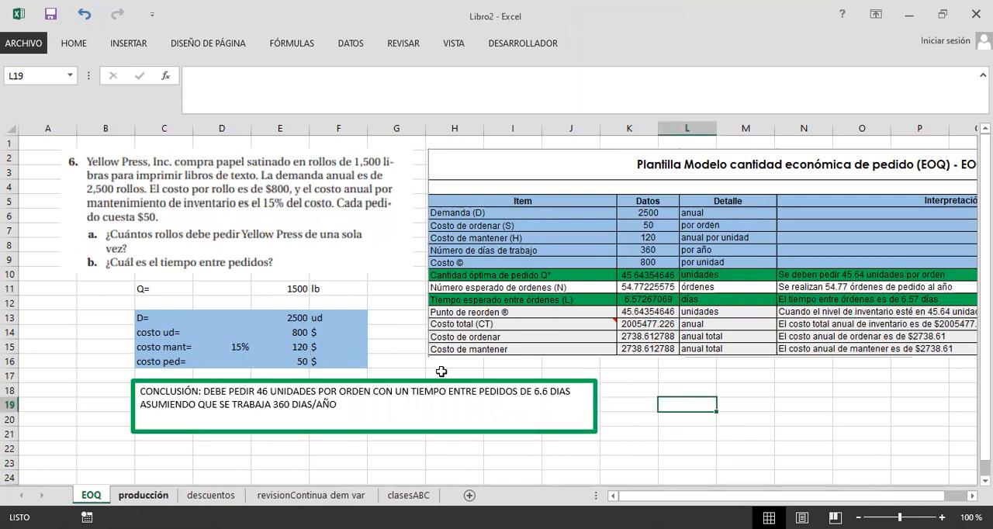
Step: On the producción sheet, check the demand rate row and delete the asterisk in F11
key(ctrl+Page_Down)
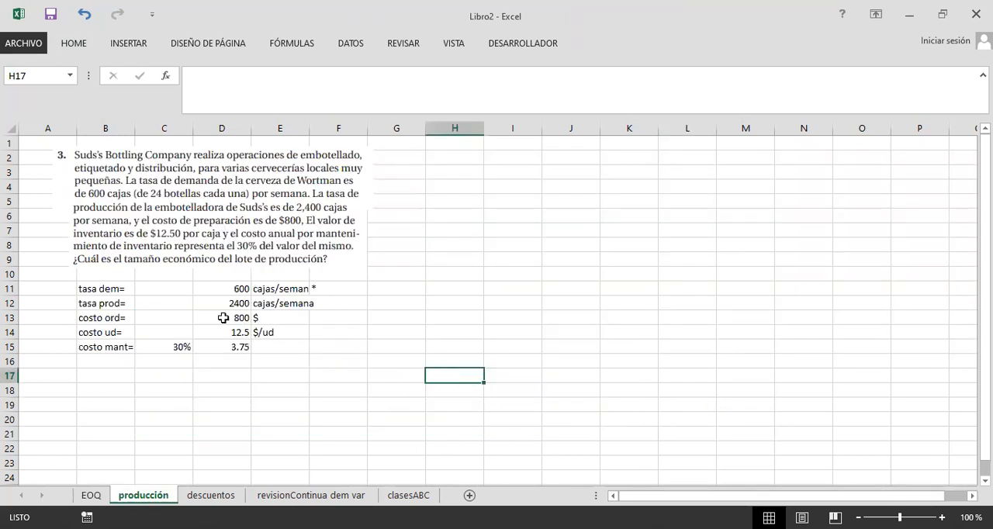
scroll(244, 318, up, 1)
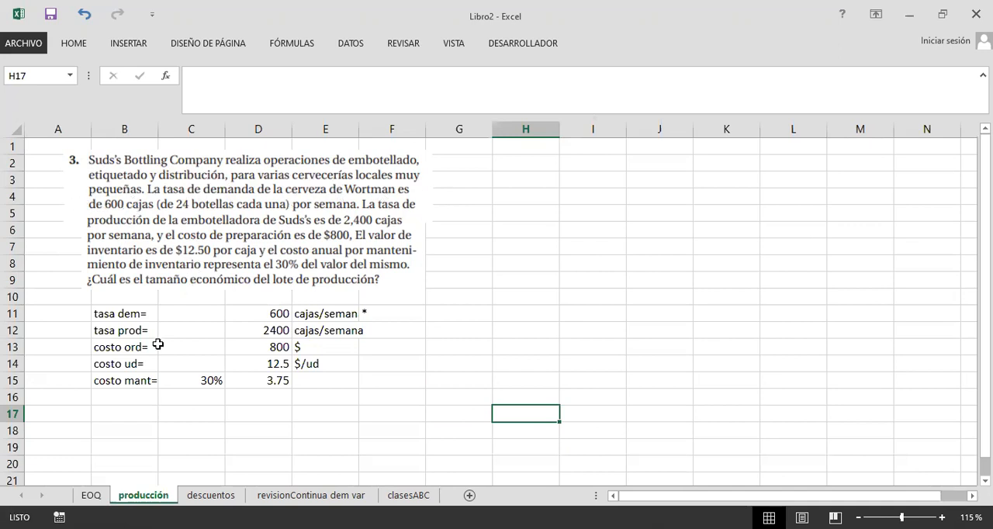
click(156, 345)
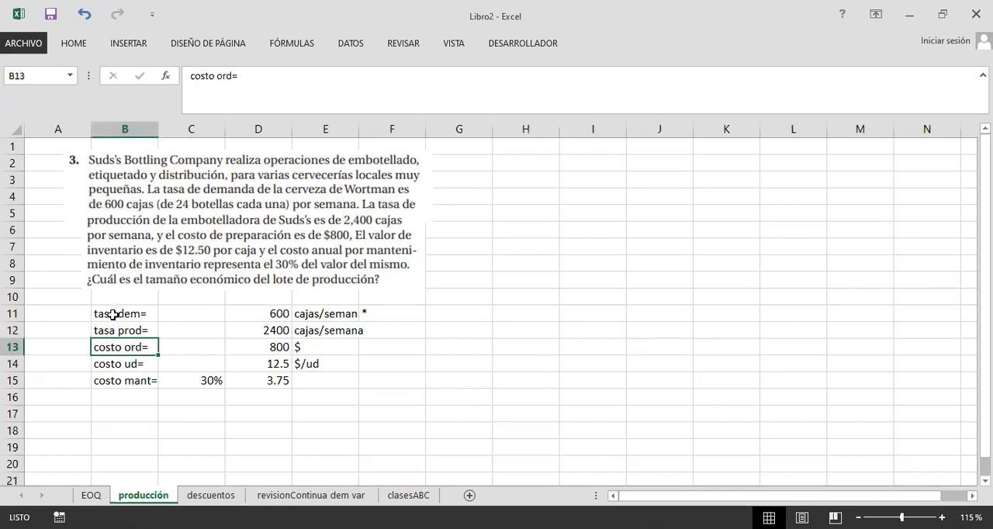
drag(129, 315, 333, 318)
click(275, 314)
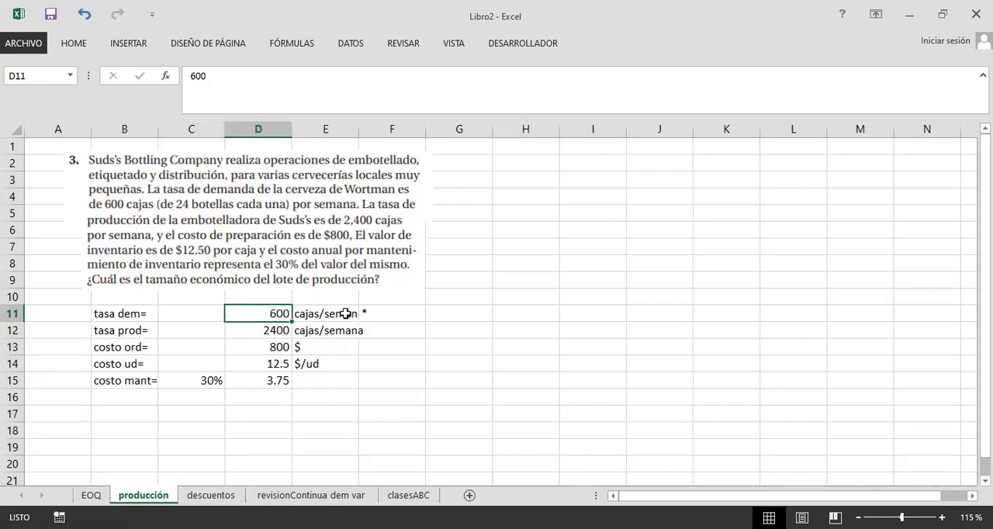
click(345, 313)
click(375, 313)
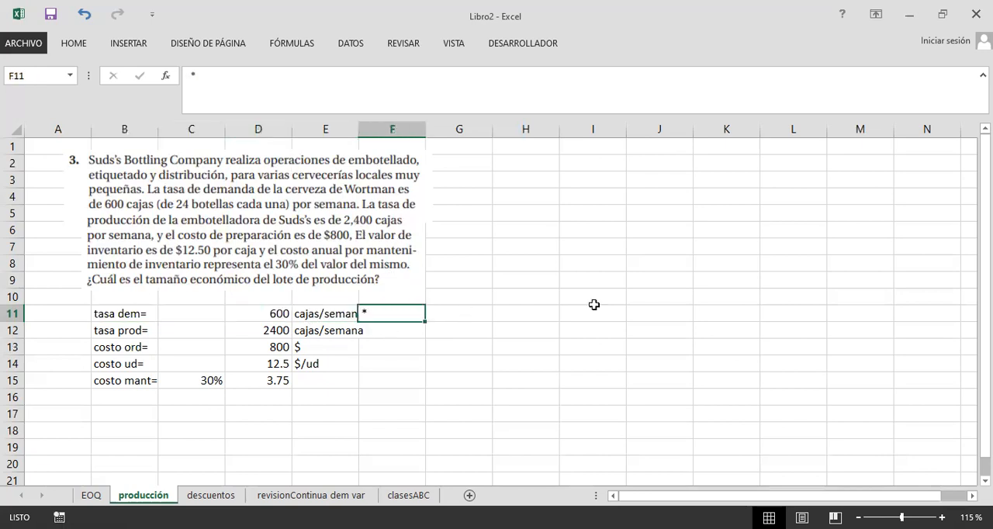
key(BackSpace)
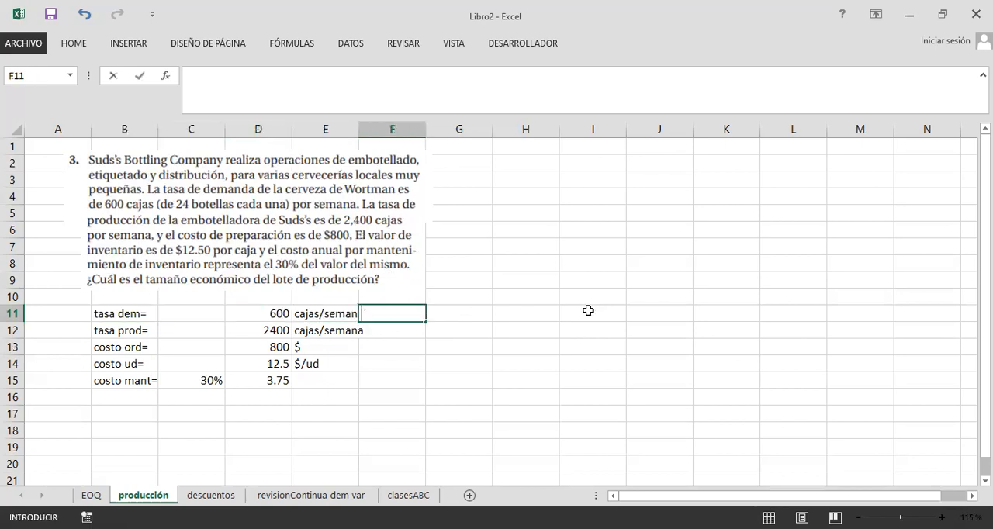
click(424, 353)
click(418, 360)
Step: Review the production rate, ordering cost and unit cost in rows 12 to 14 against the Suds's Bottling exercise statement
click(105, 332)
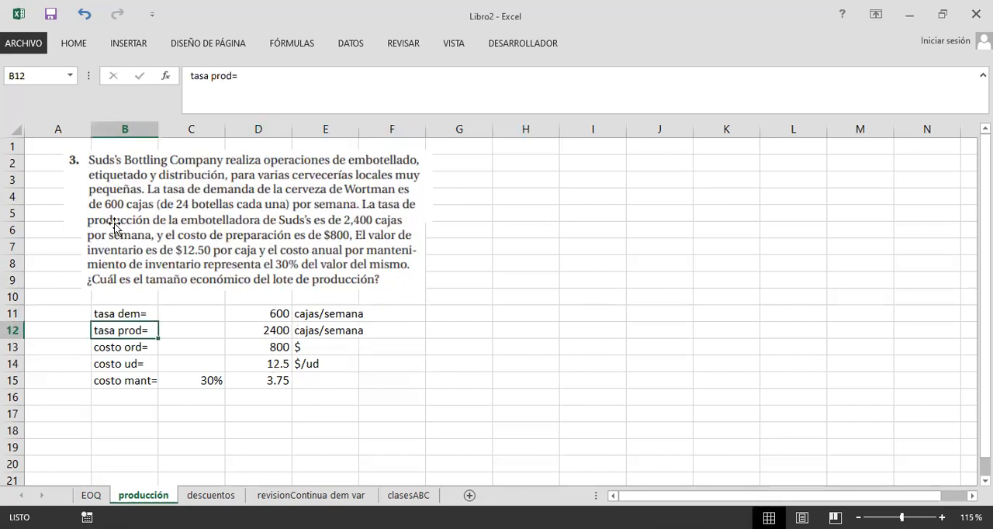
click(283, 329)
key(Right)
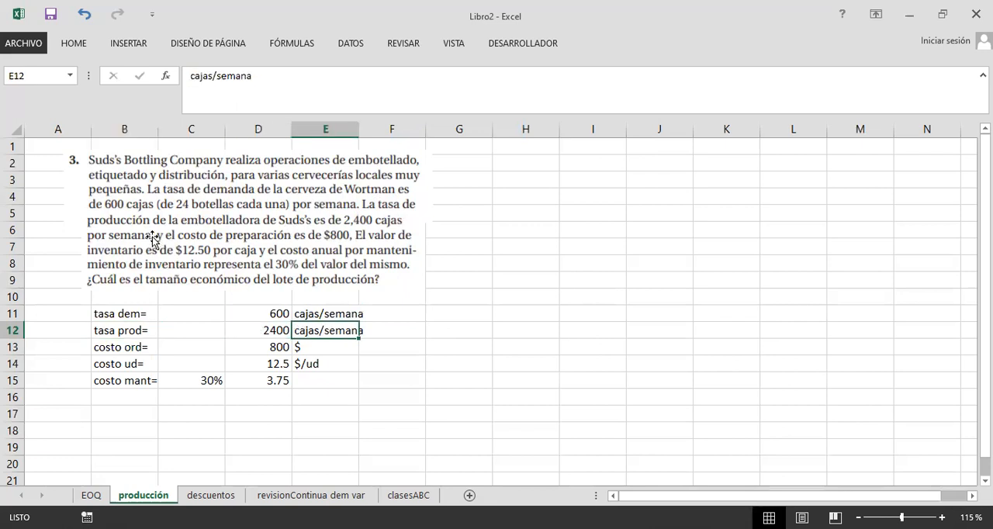
click(128, 346)
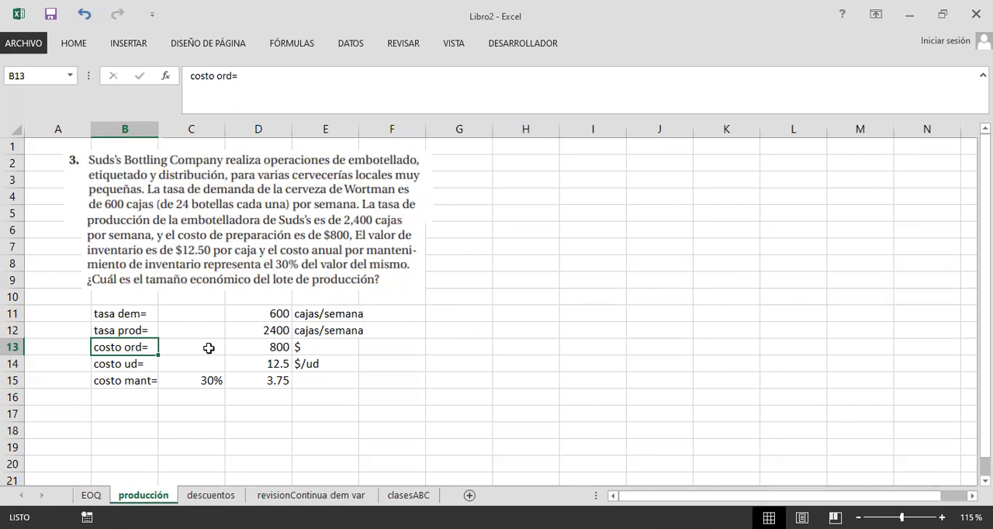
key(Right)
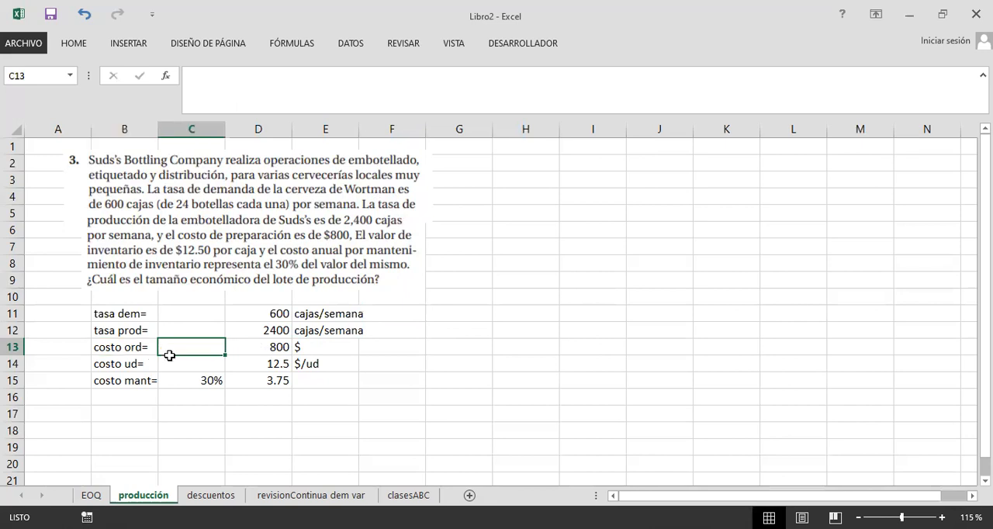
key(Right)
key(Left)
key(Left)
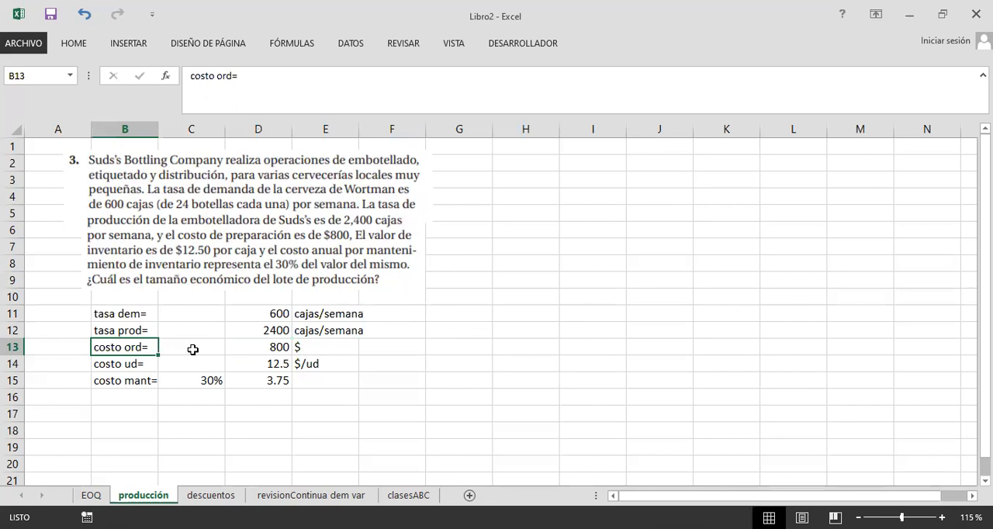
click(243, 350)
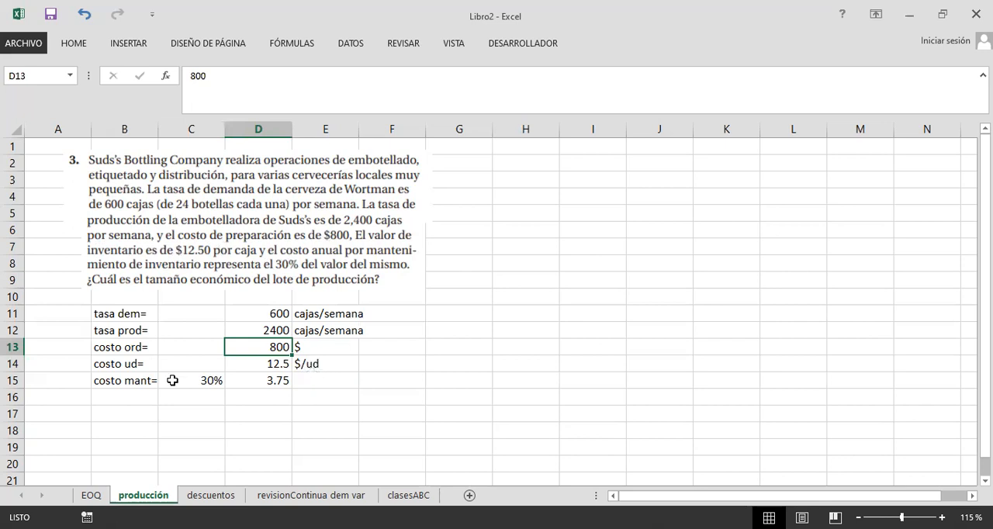
click(135, 360)
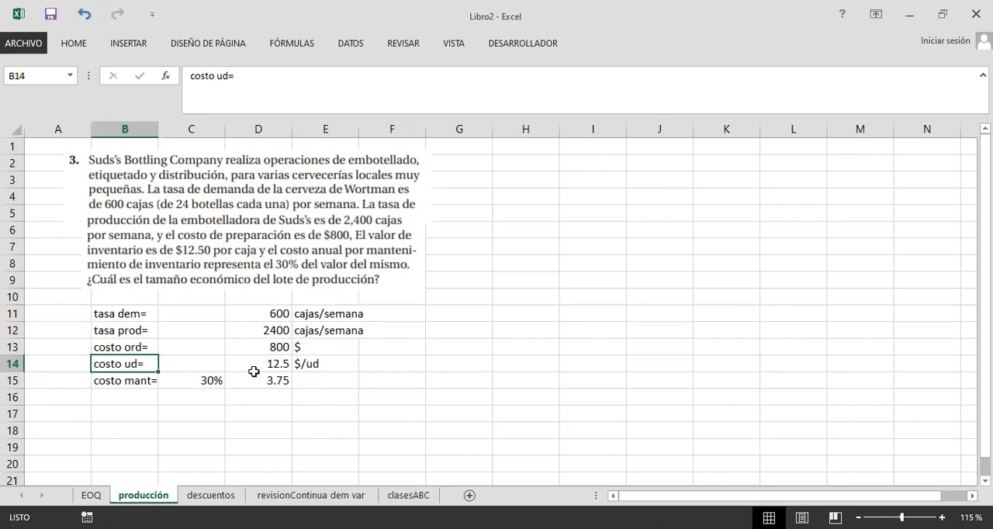
click(255, 365)
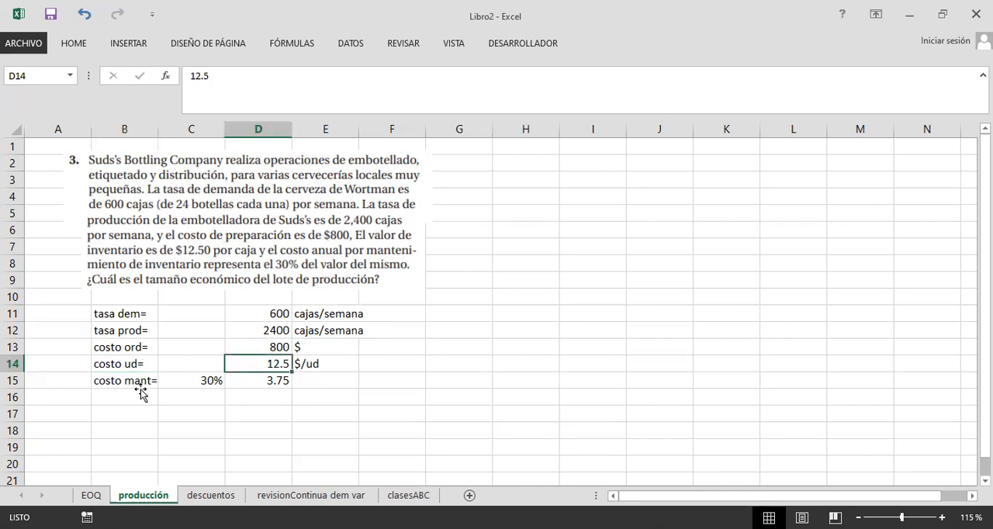
Step: Check the holding cost formula in D15 against the 30% annual holding cost given in the exercise statement
click(142, 393)
click(140, 380)
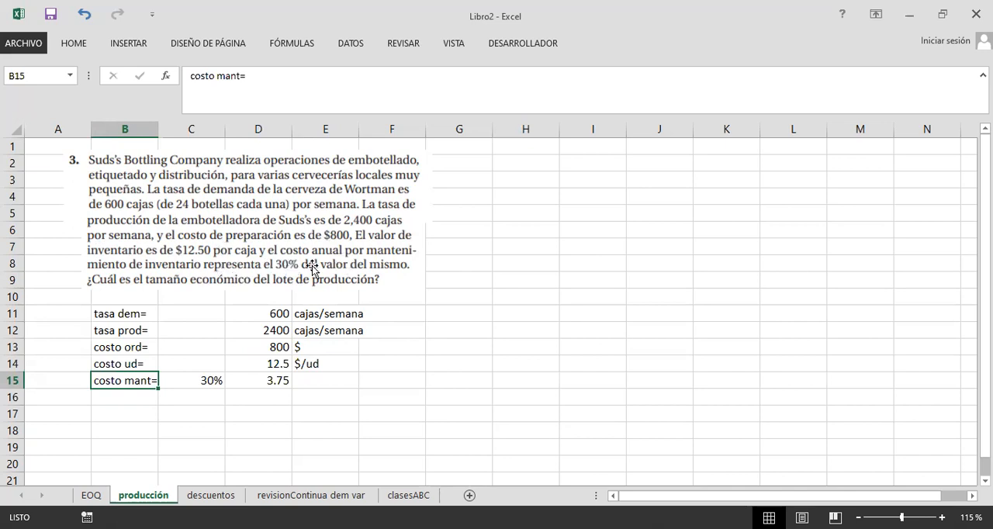
click(265, 379)
click(327, 81)
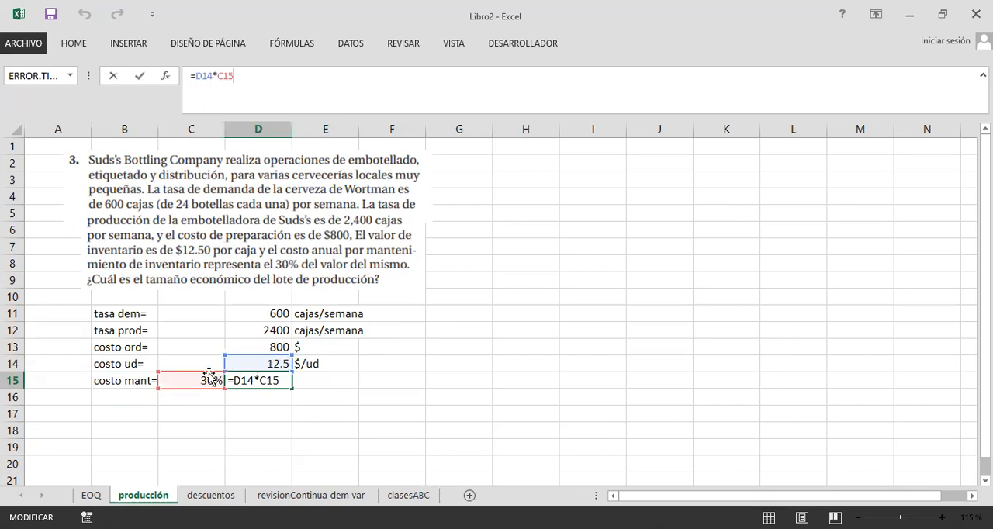
click(454, 392)
click(279, 381)
click(505, 354)
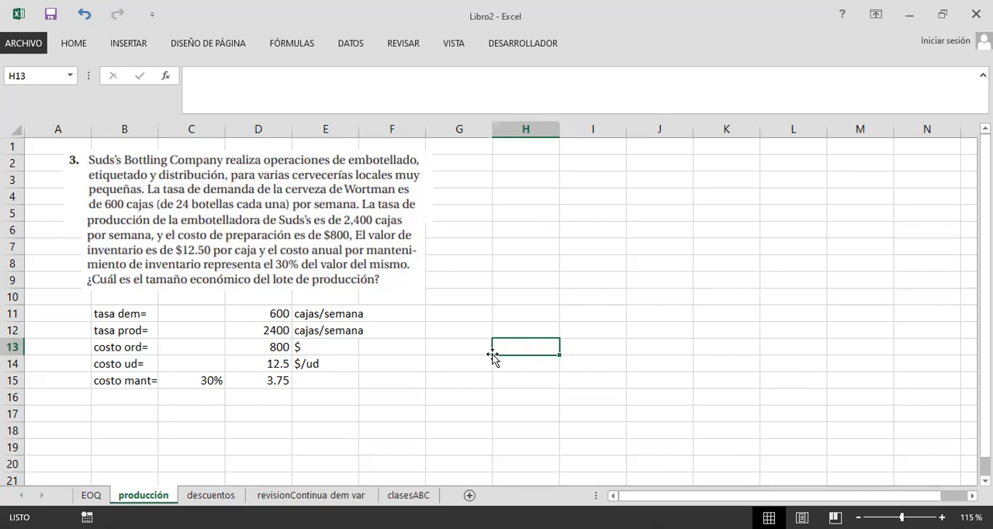
click(390, 408)
click(496, 353)
click(468, 385)
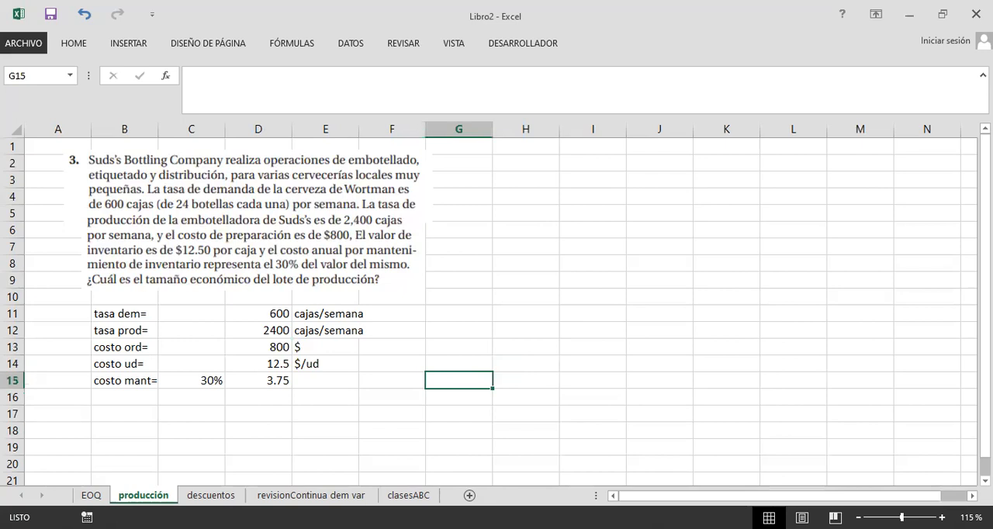
click(581, 195)
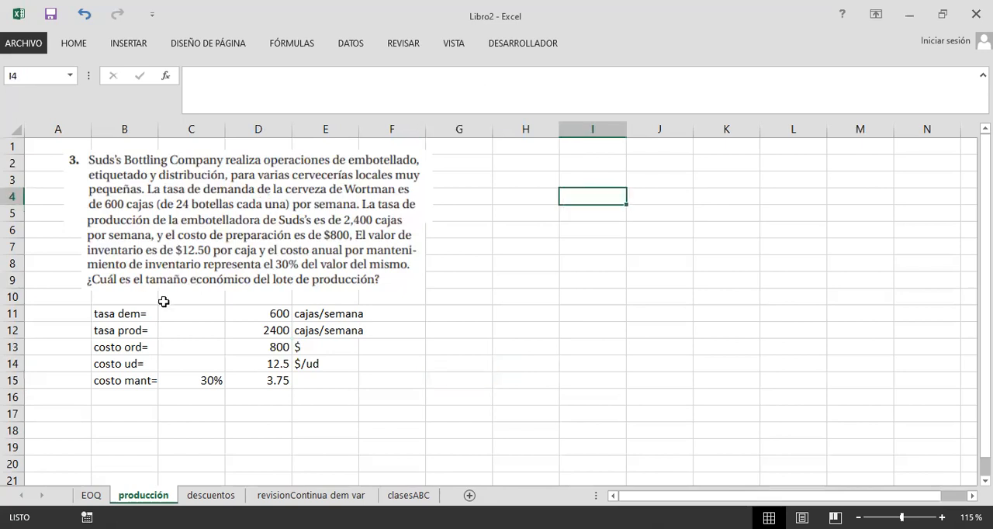
Step: Fill the exercise data range B11:F15 with light blue
drag(137, 310, 378, 384)
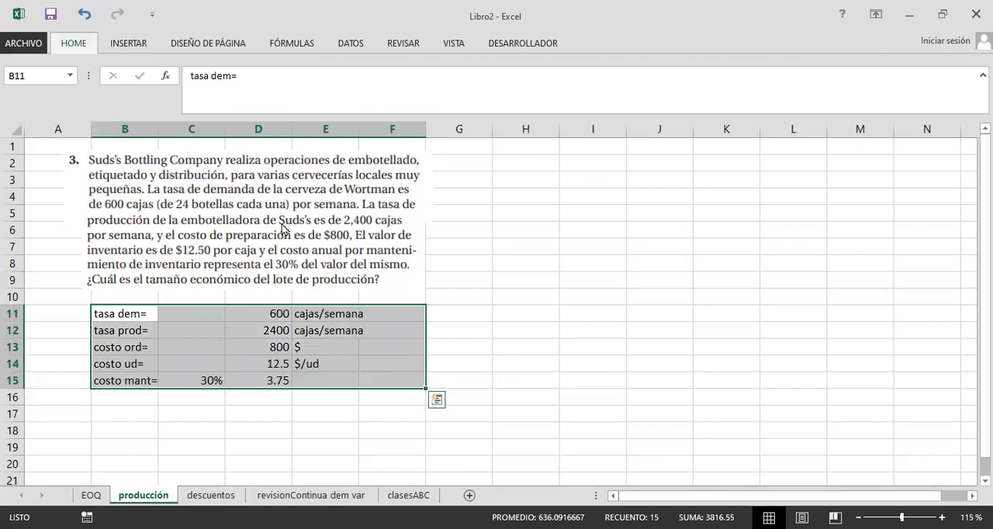
key(alt+h)
key(h)
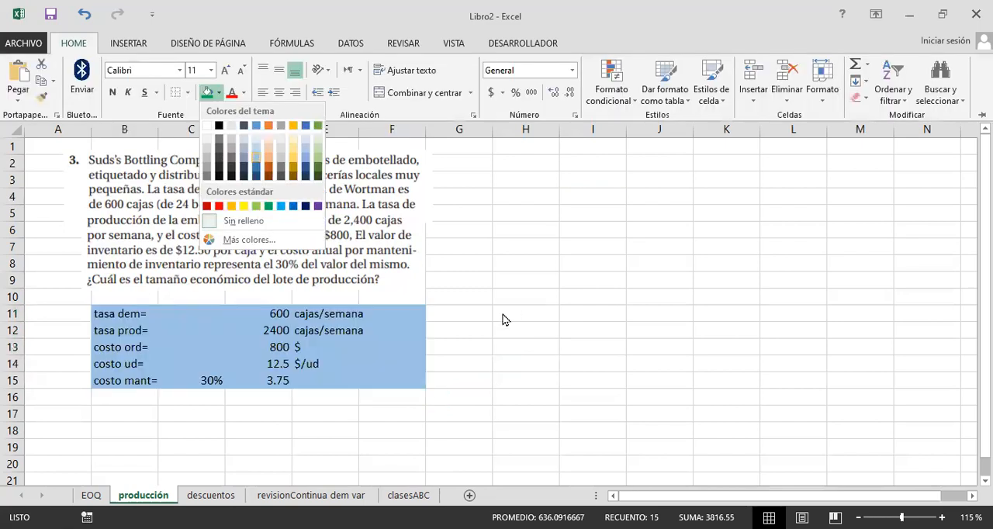
click(505, 335)
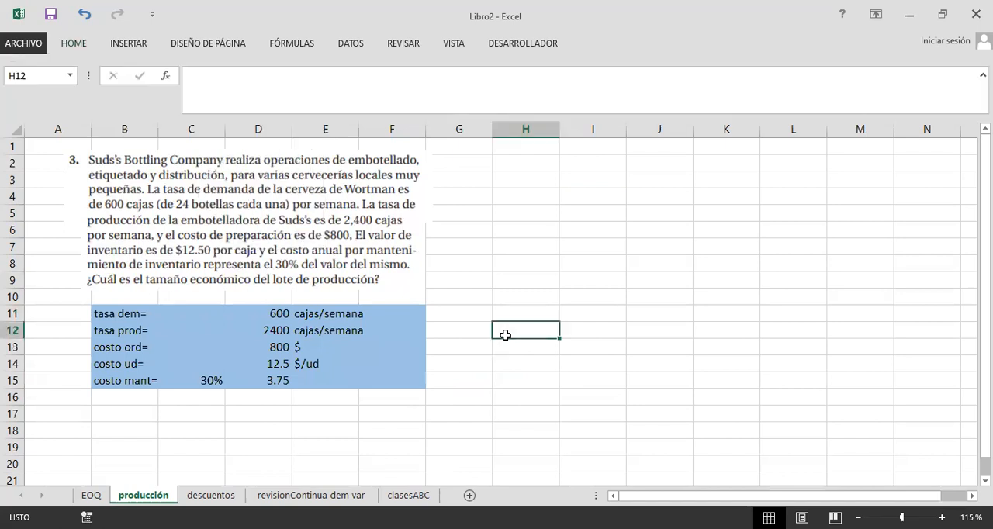
Step: Capture the Suds's Bottling statement and its blue data table as an image, checking the demand and production rate rows
click(60, 157)
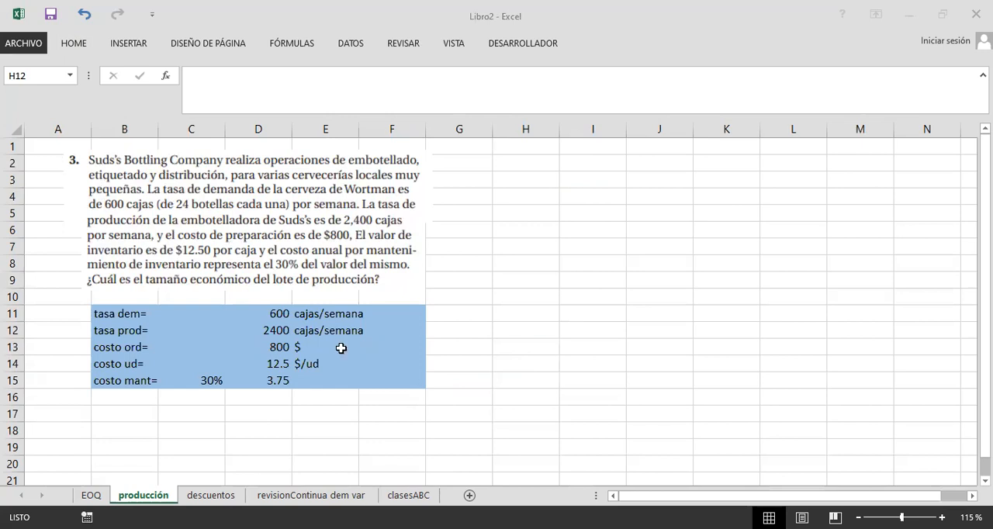
click(105, 314)
drag(336, 310, 490, 330)
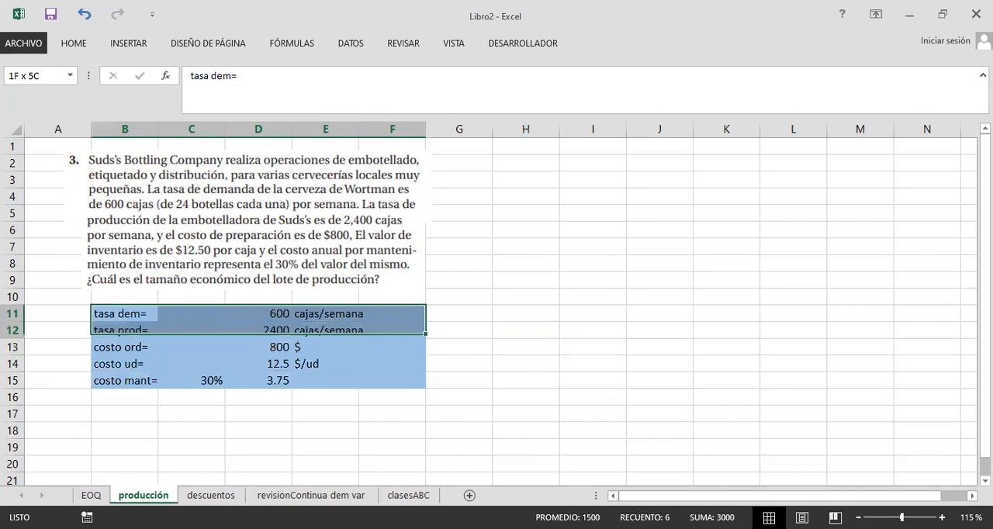
click(593, 330)
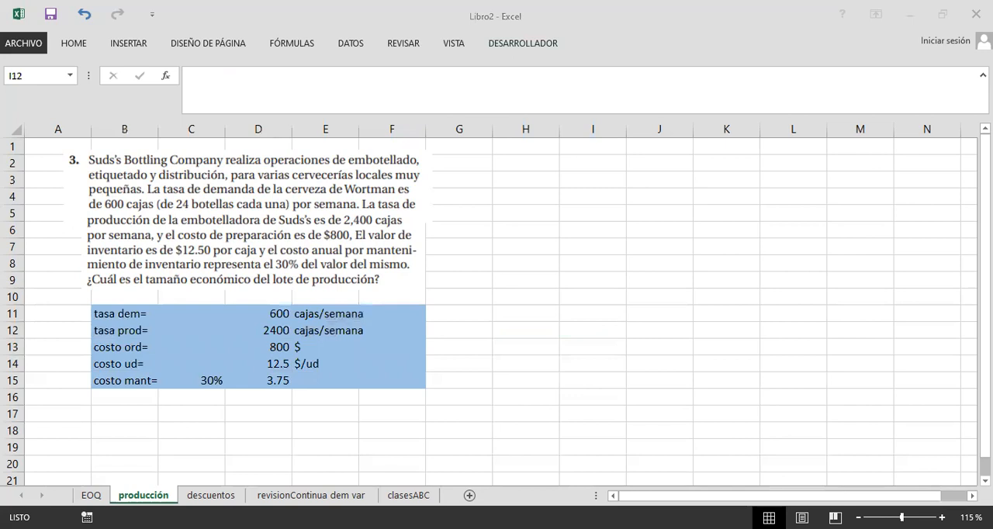
Step: Switch to the Plantilla-excel-Lote-económico-a-producir21.xlsx workbook and review the production rate and demand rate rows
key(alt+Tab)
click(451, 218)
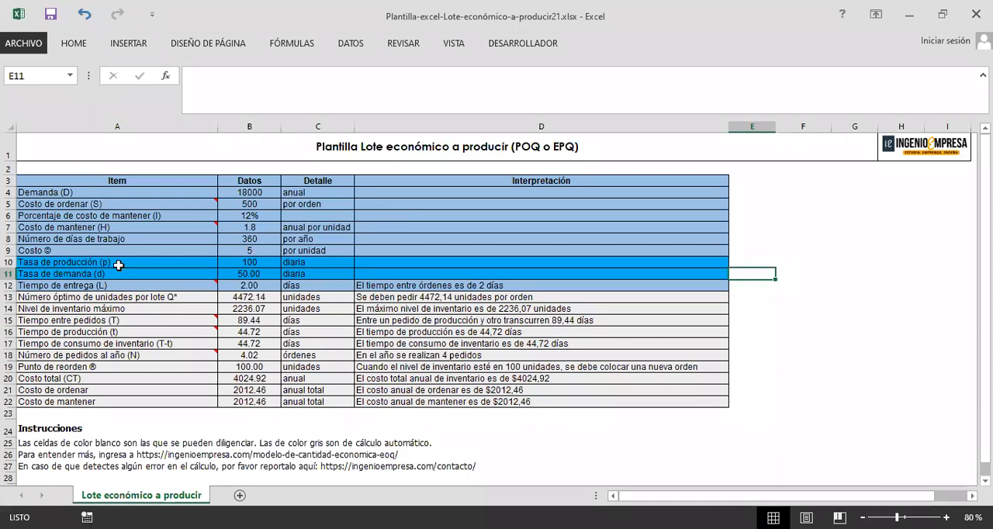
drag(111, 263, 411, 260)
drag(162, 273, 496, 282)
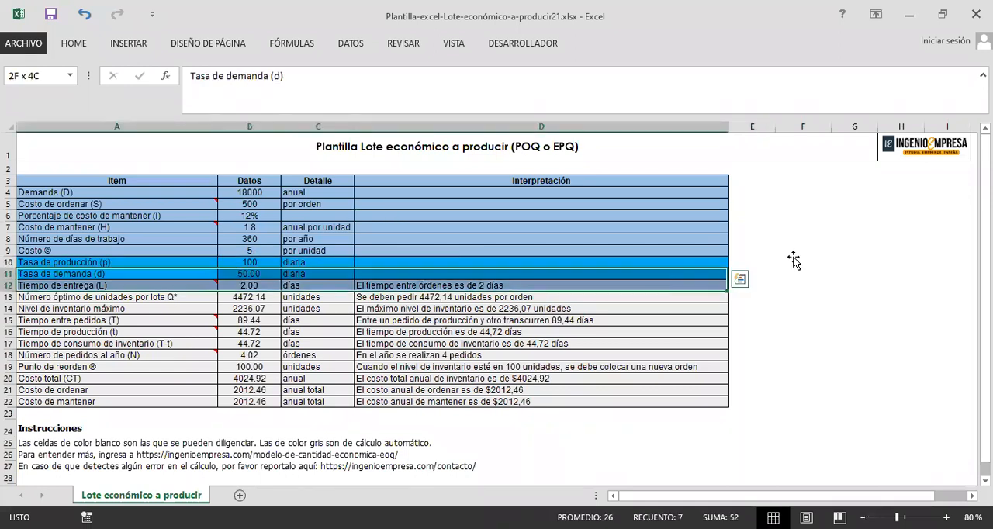
Step: Paste the captured exercise image into the template and place it over the Interpretación column beside the data
key(ctrl+v)
drag(404, 242, 477, 237)
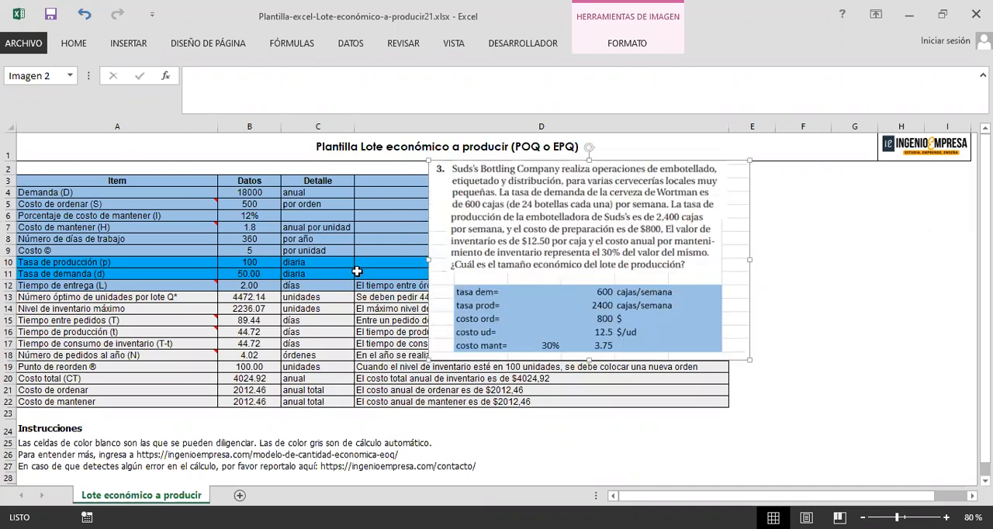
key(Escape)
drag(342, 274, 340, 192)
drag(535, 258, 487, 269)
drag(512, 284, 574, 283)
Step: Review the units in the Detalle column, C4 to C12, and move the exercise image right beside that column
click(290, 196)
click(283, 238)
click(326, 252)
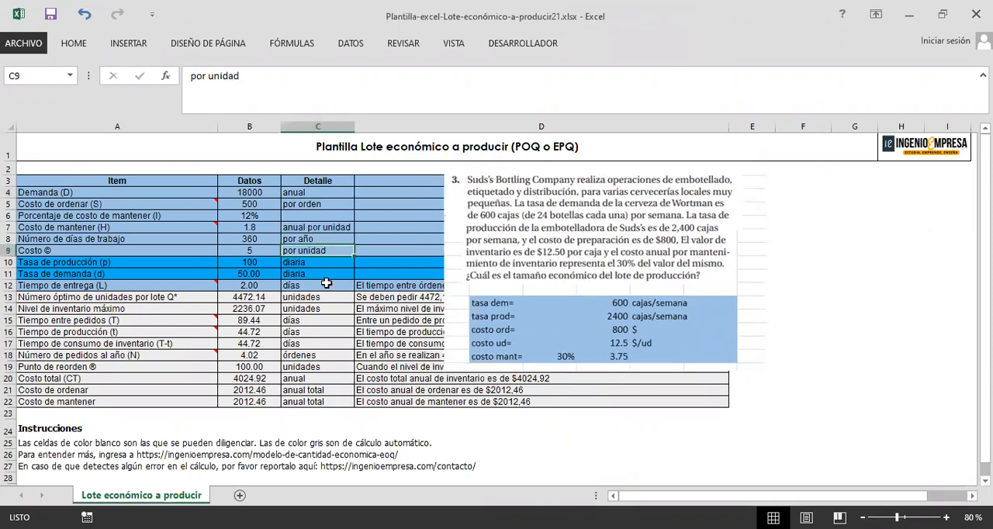
click(326, 274)
click(325, 285)
drag(454, 287, 418, 278)
click(313, 285)
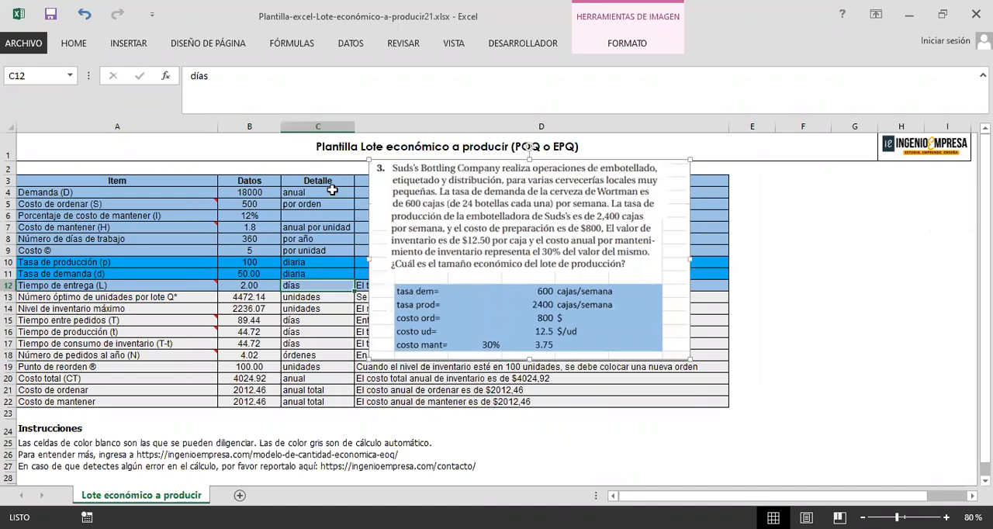
shift+click(335, 192)
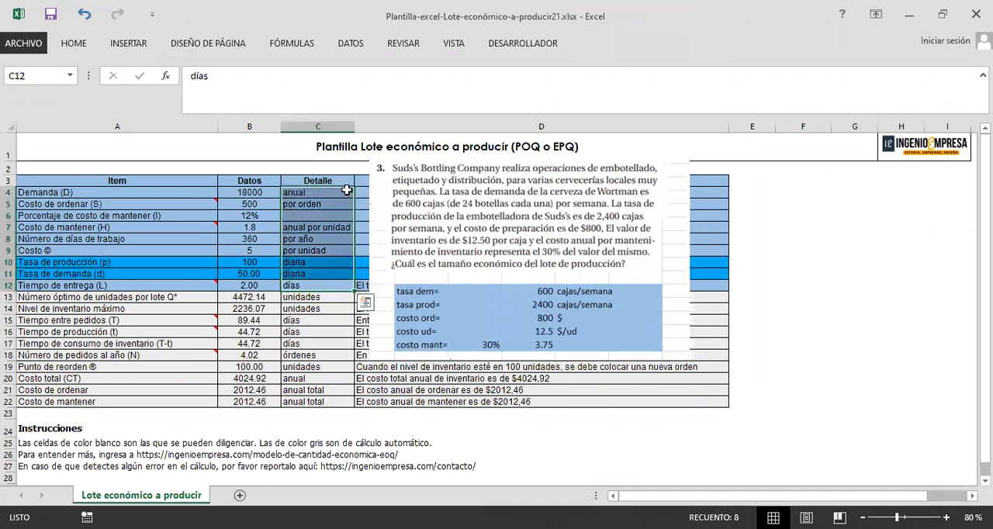
click(347, 190)
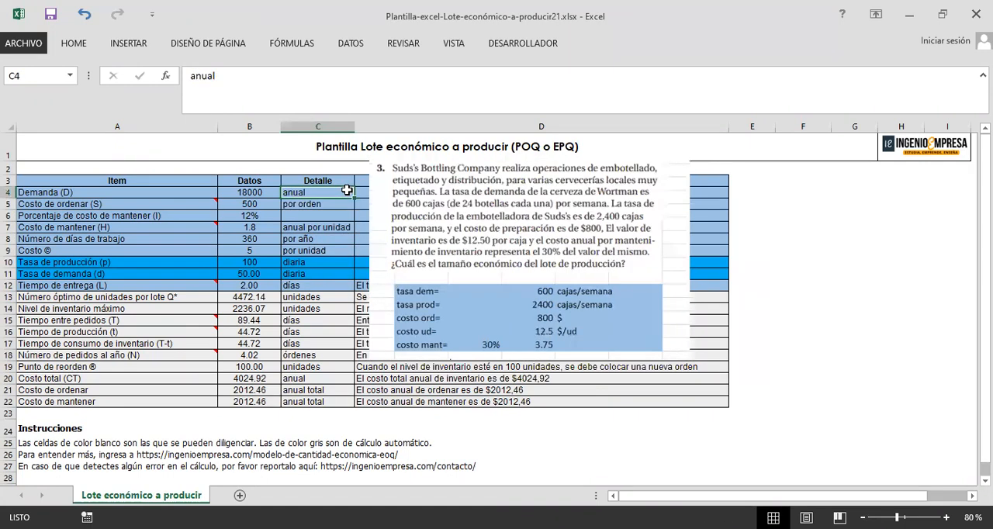
Step: Examine the template's annual demand, unit cost, production rate and demand rate cells, including the demand rate formula and its daily unit
click(260, 262)
click(268, 273)
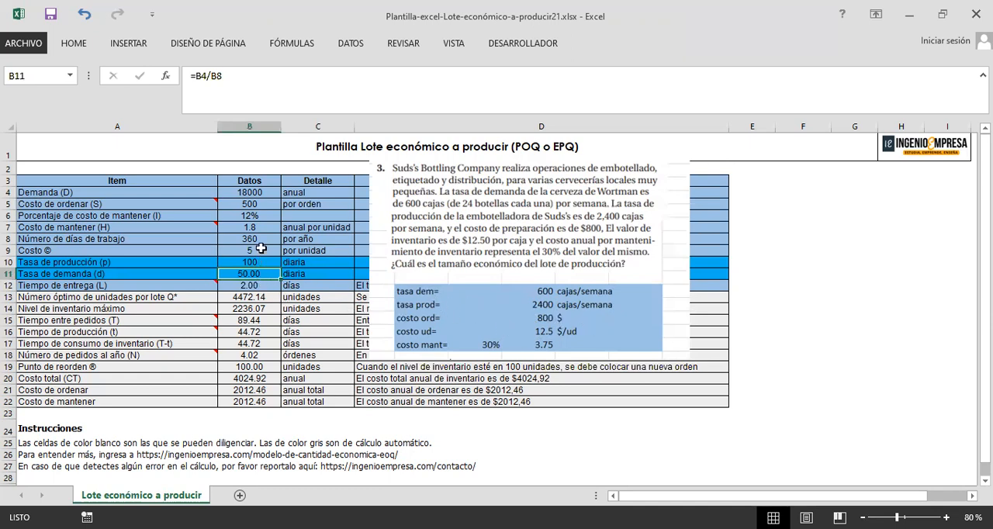
click(264, 193)
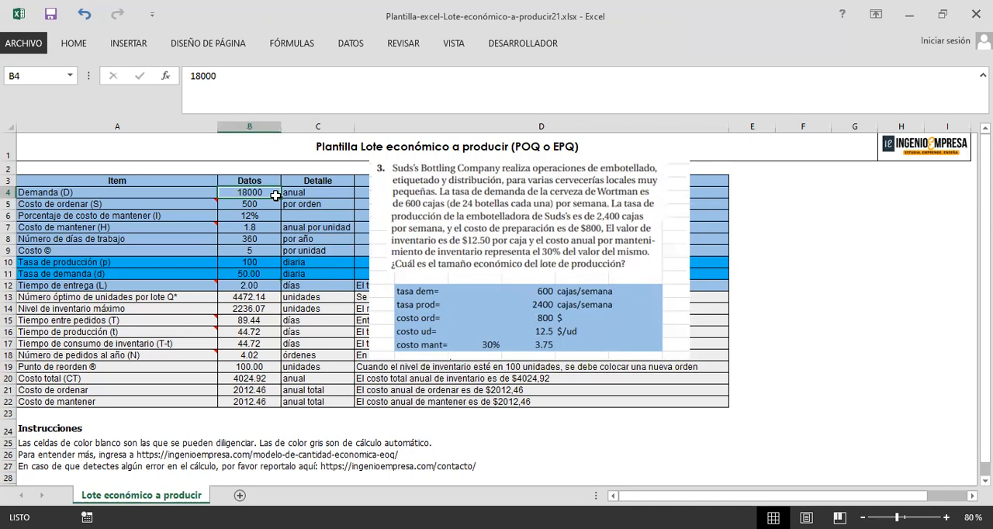
click(257, 263)
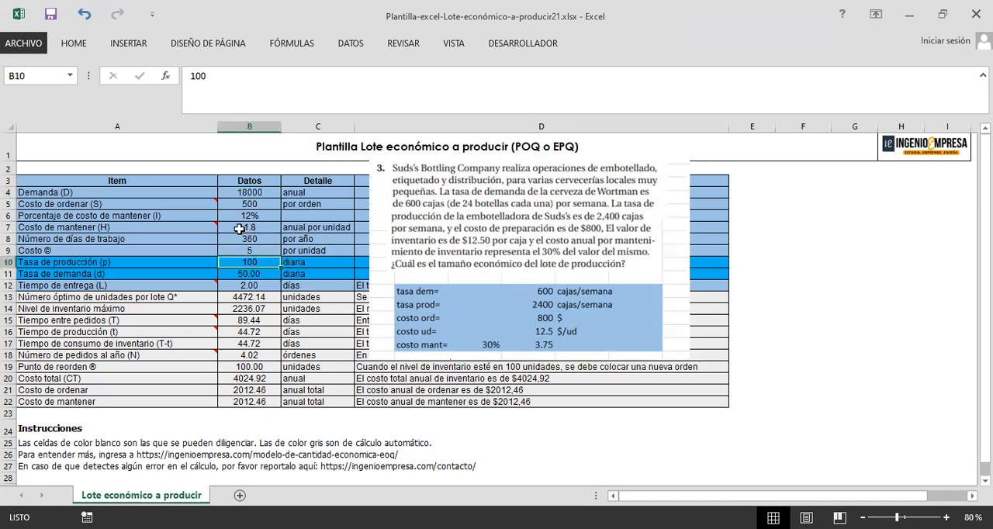
click(267, 251)
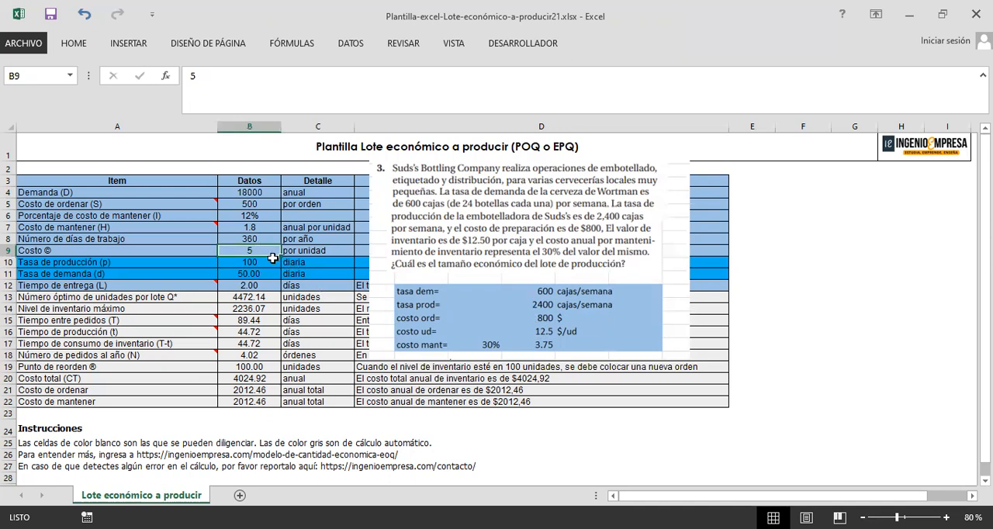
mouse_move(274, 276)
mouse_down()
mouse_move(260, 198)
mouse_move(269, 287)
mouse_move(263, 185)
mouse_move(266, 192)
mouse_up()
click(267, 193)
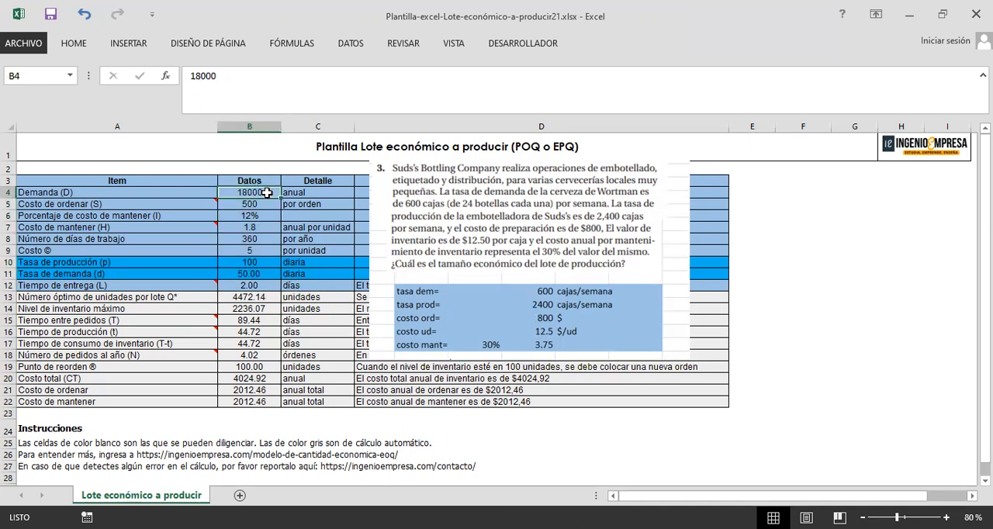
click(275, 262)
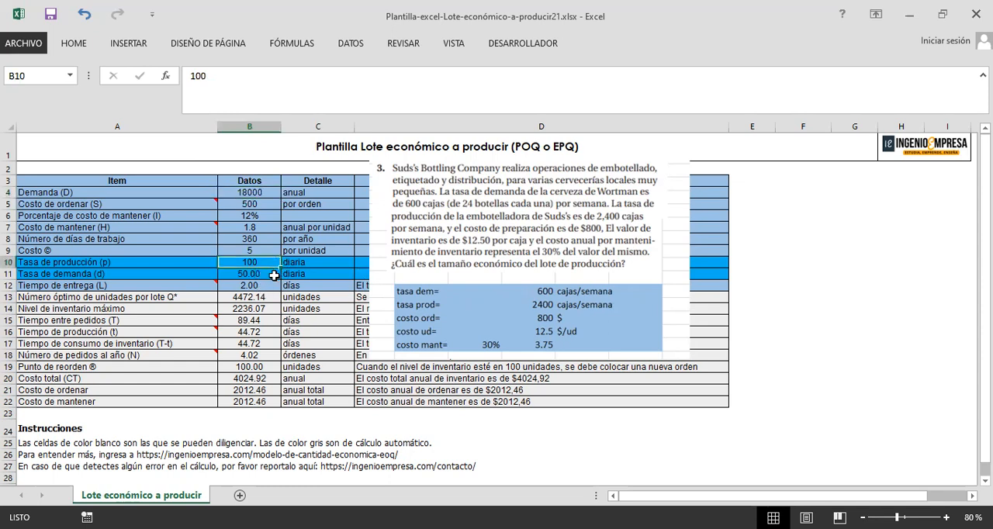
click(334, 273)
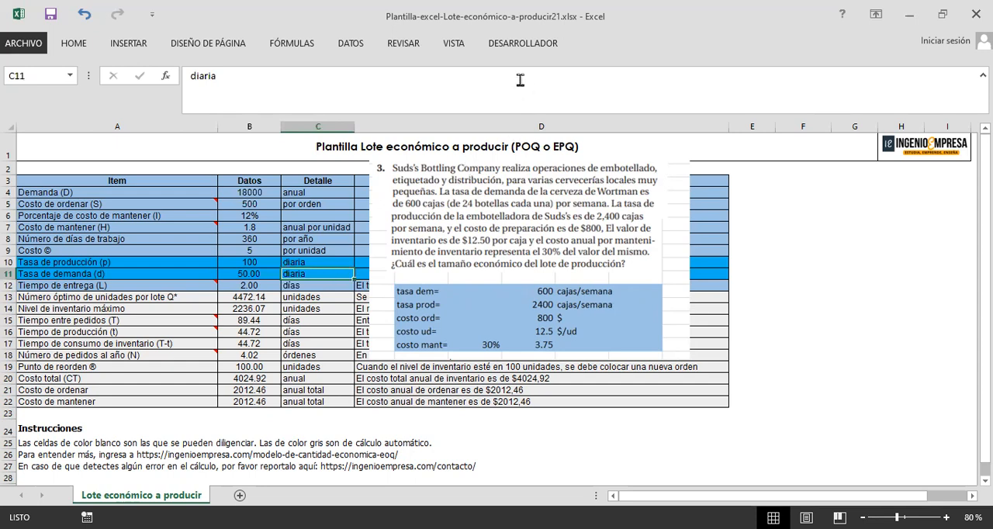
Step: Switch to the Word document IND 155 INVEN SOTFWARE.docx and look through the production lot formulas and the reorder point example
key(alt+Tab)
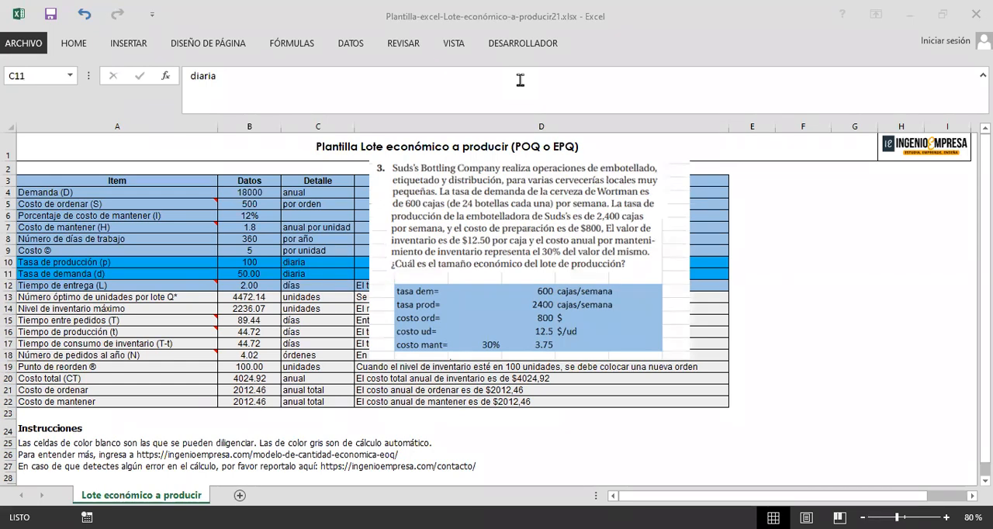
key(alt+Tab)
scroll(596, 377, up, 3)
scroll(535, 373, down, 3)
scroll(534, 372, down, 20)
scroll(533, 373, down, 9)
scroll(527, 373, up, 5)
scroll(409, 328, down, 4)
scroll(414, 324, down, 10)
scroll(413, 324, up, 4)
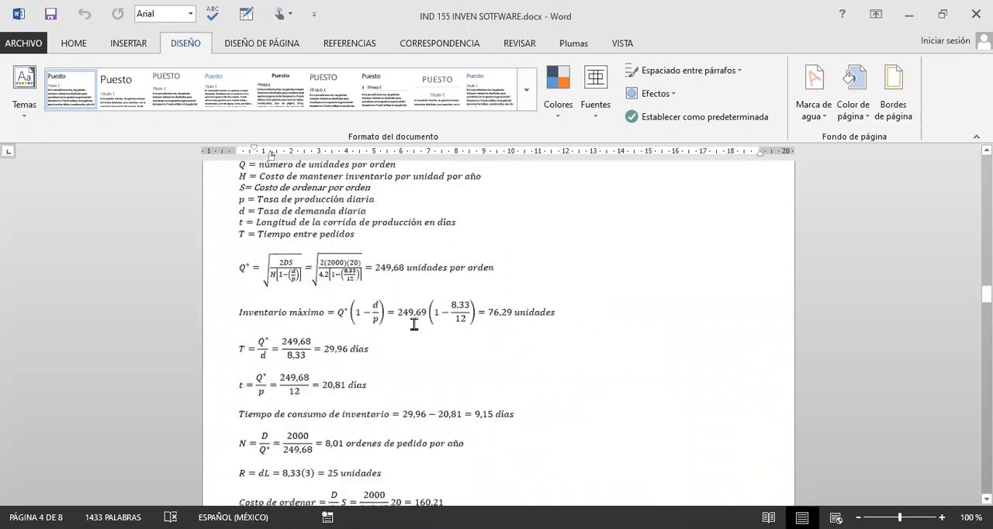
scroll(419, 326, down, 8)
scroll(431, 330, down, 10)
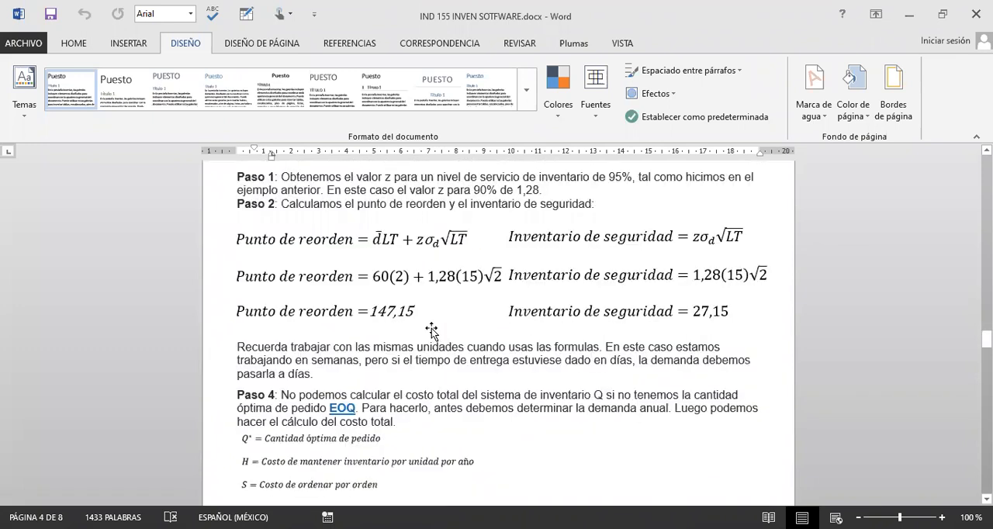
Step: Read the note about using the same units in the formulas, below the reorder point calculations of Ejemplo 2
scroll(431, 330, up, 2)
scroll(377, 339, down, 3)
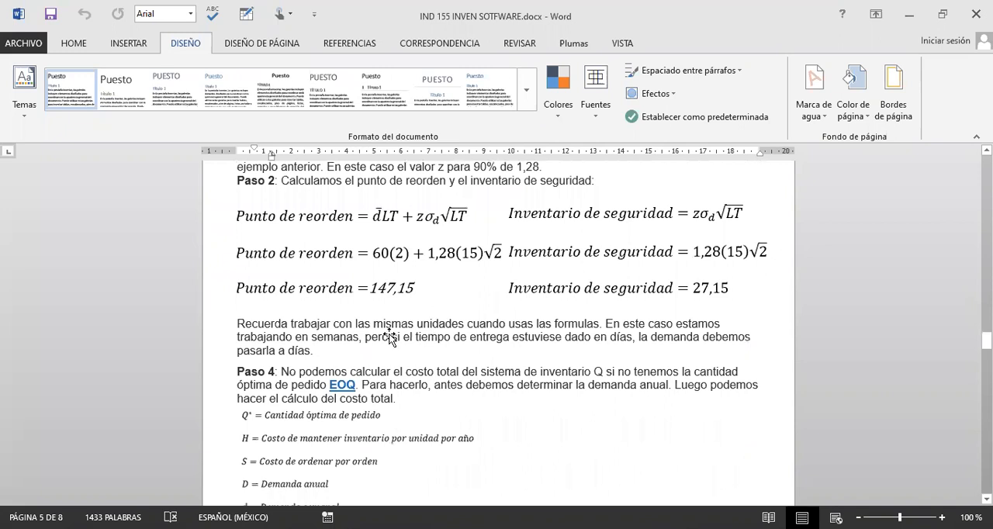
scroll(574, 349, up, 3)
scroll(578, 354, down, 2)
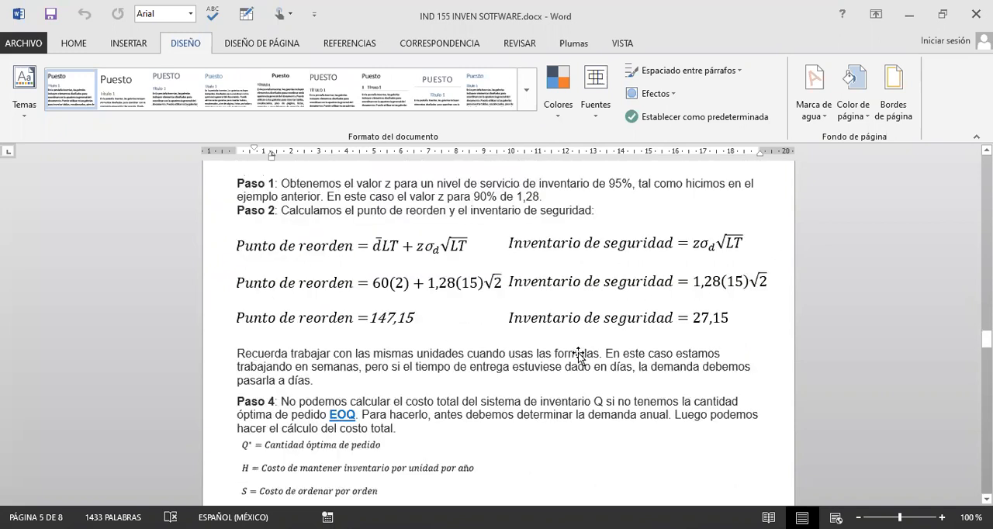
scroll(577, 354, down, 3)
scroll(550, 352, up, 8)
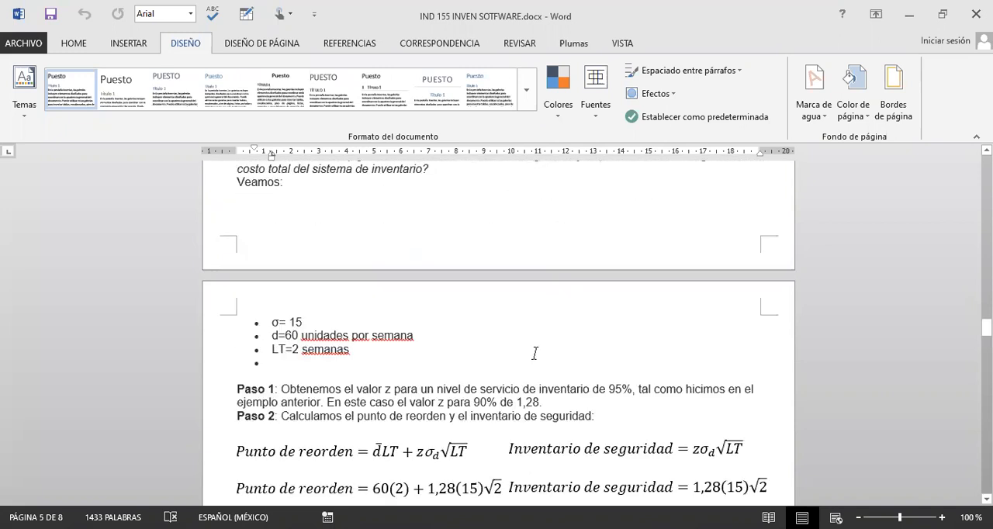
Step: Look back through the worked examples for production lot and quantity discounts, and the reorder point calculations of Ejemplo #3
scroll(534, 353, up, 5)
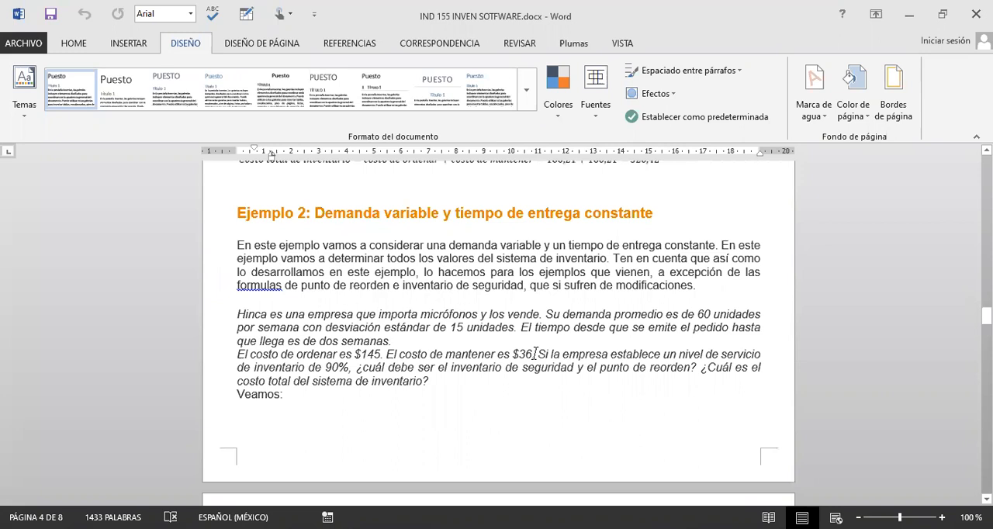
scroll(534, 353, up, 3)
scroll(524, 351, up, 4)
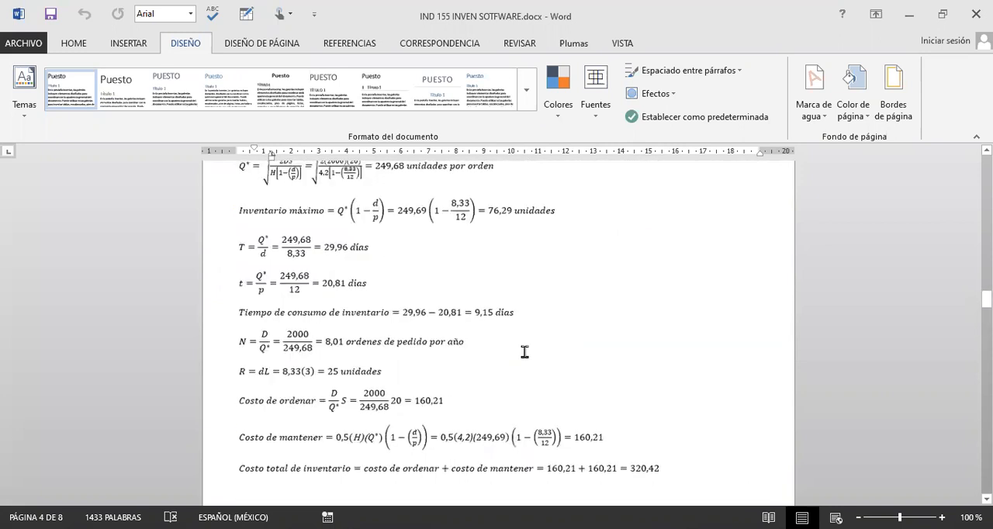
scroll(524, 352, up, 5)
scroll(524, 351, up, 5)
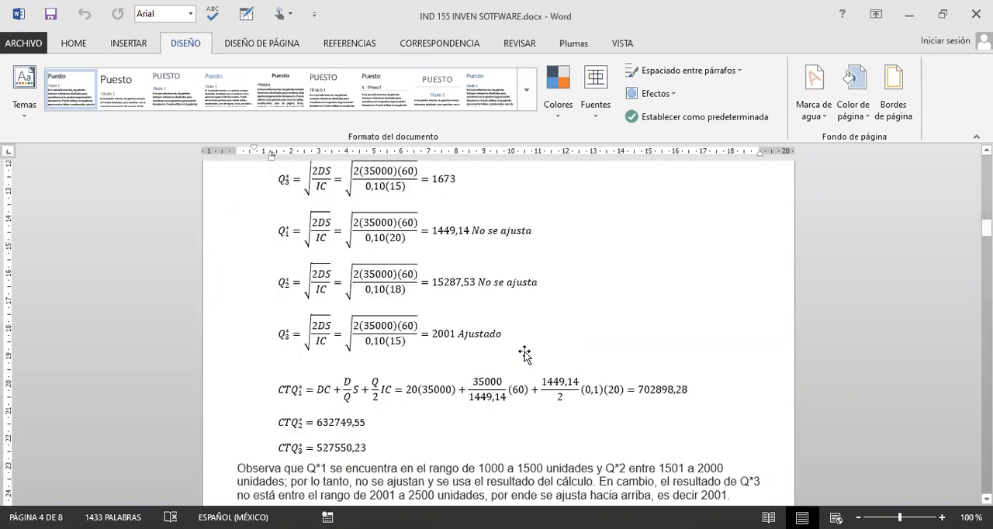
scroll(524, 352, up, 5)
scroll(517, 368, up, 5)
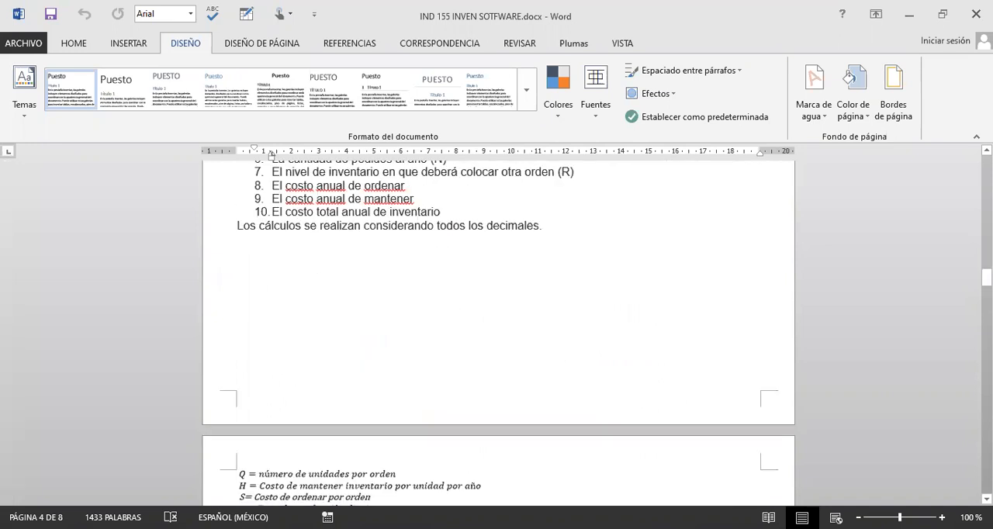
scroll(498, 334, down, 10)
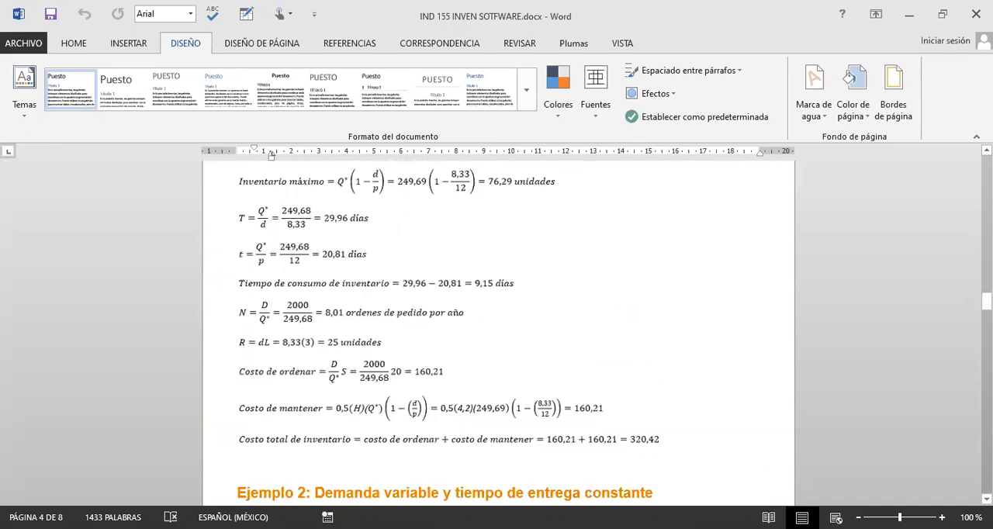
drag(985, 301, 985, 385)
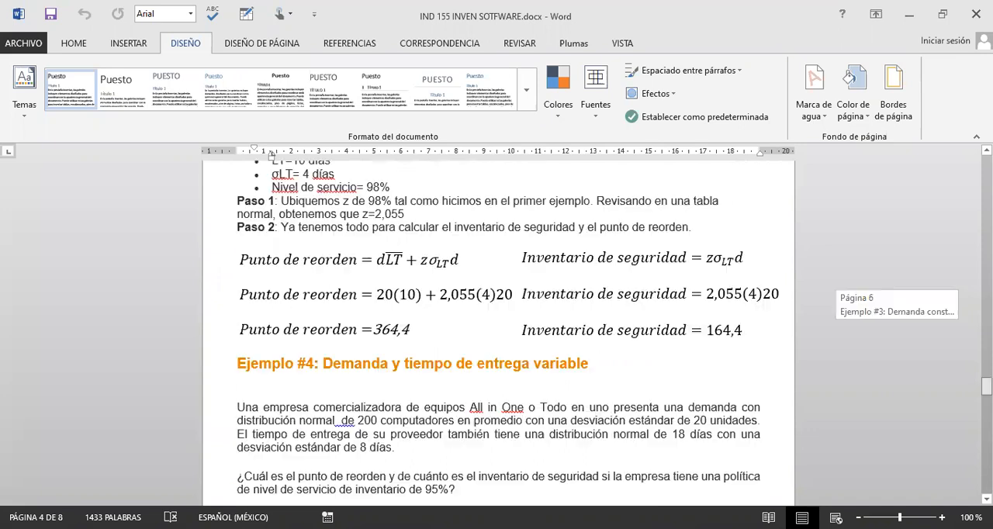
scroll(716, 372, up, 2)
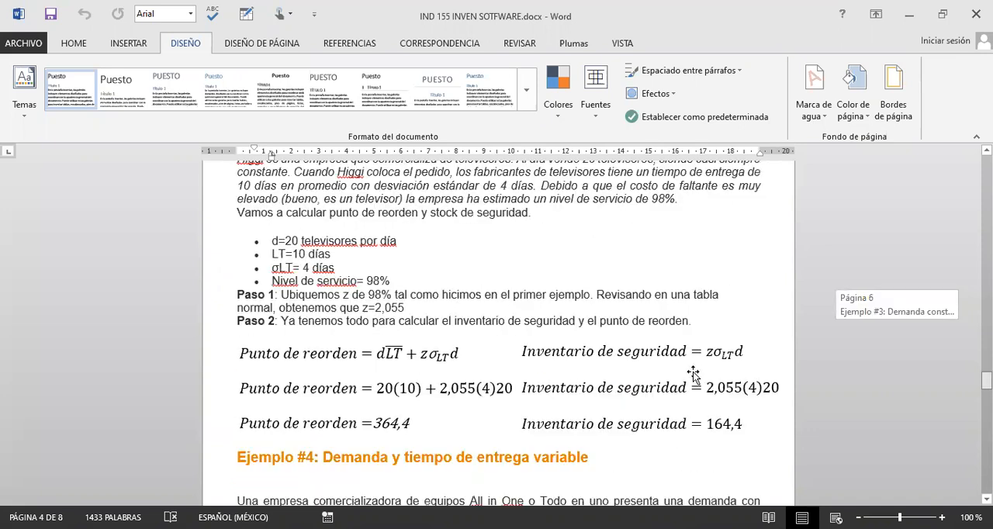
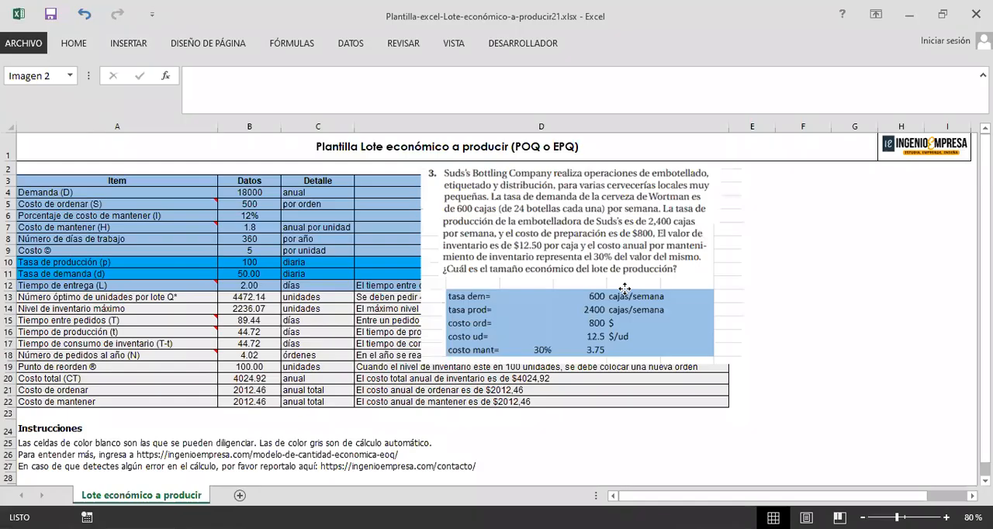
Step: Check the time units in the template's Detalle column against the exercise picture, and shift the picture slightly left
drag(343, 262, 350, 274)
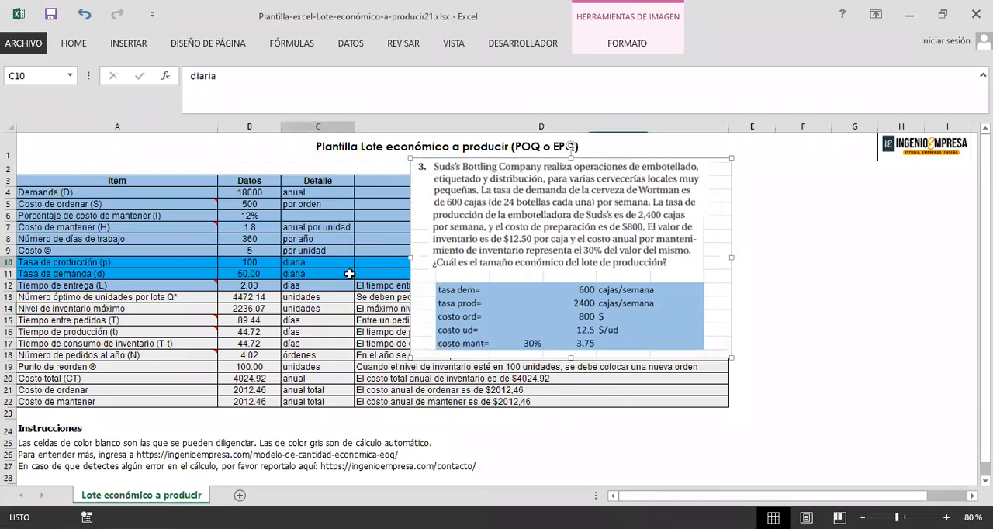
click(340, 194)
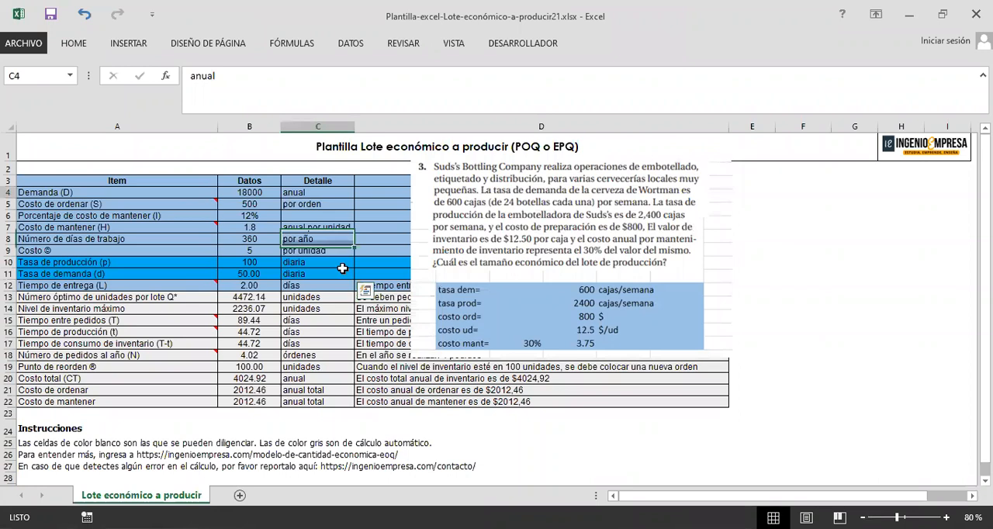
click(702, 305)
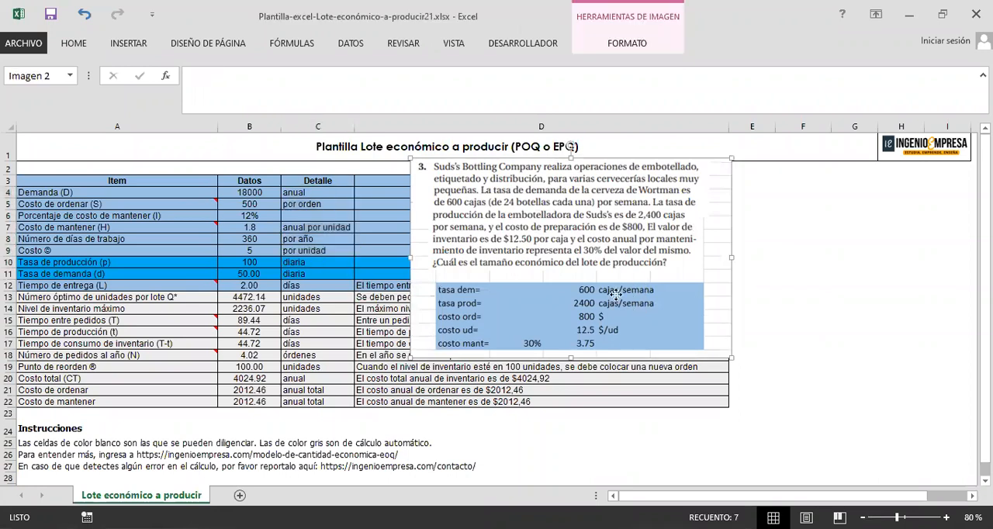
drag(584, 296, 541, 291)
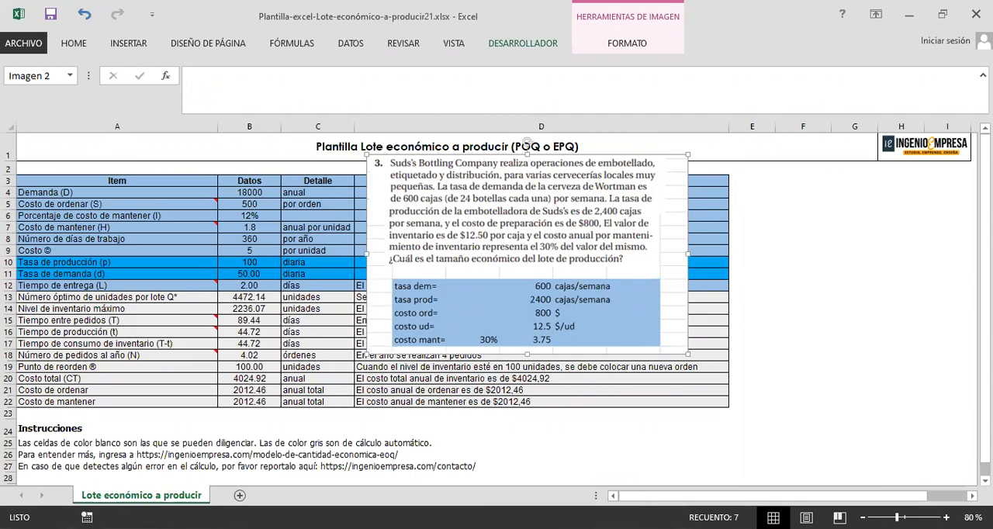
Step: Switch to the producción sheet of Libro2 and enter 52 in I3 with the unit semana/año in J3
click(582, 180)
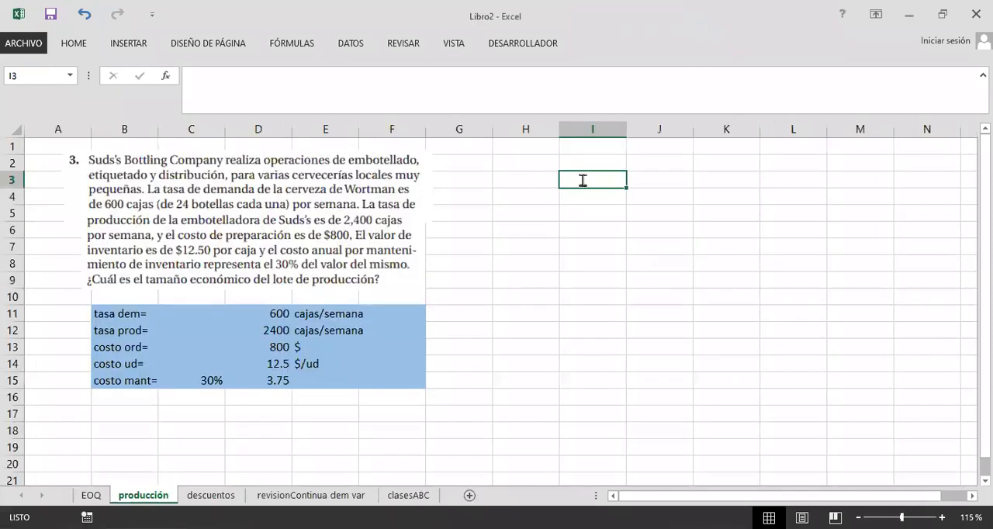
text(52)
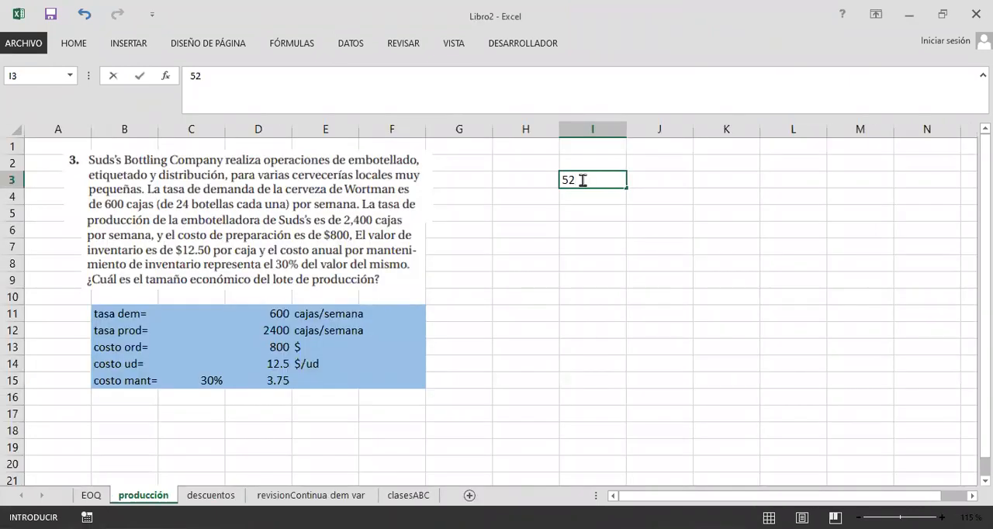
key(Tab)
text(SEMAN)
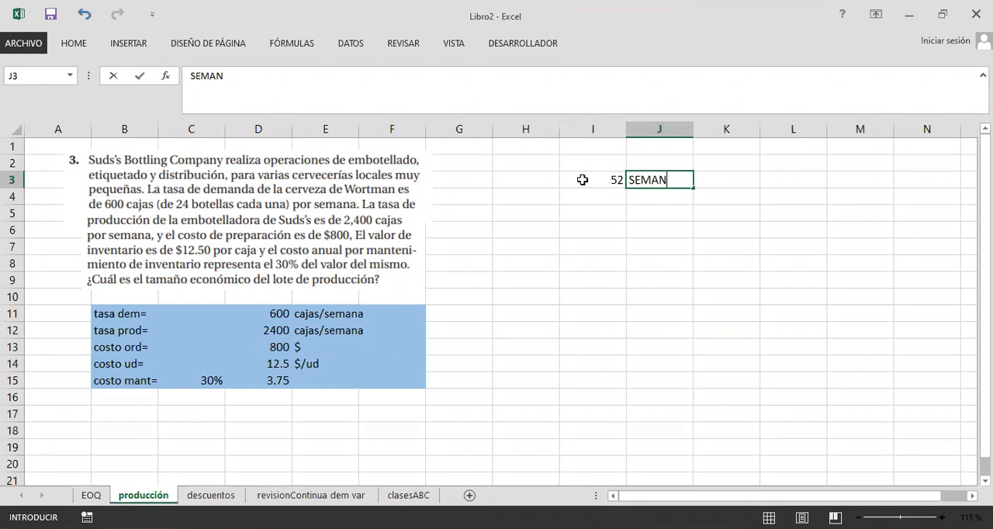
key(BackSpace)
key(BackSpace)
key(BackSpace)
key(BackSpace)
key(BackSpace)
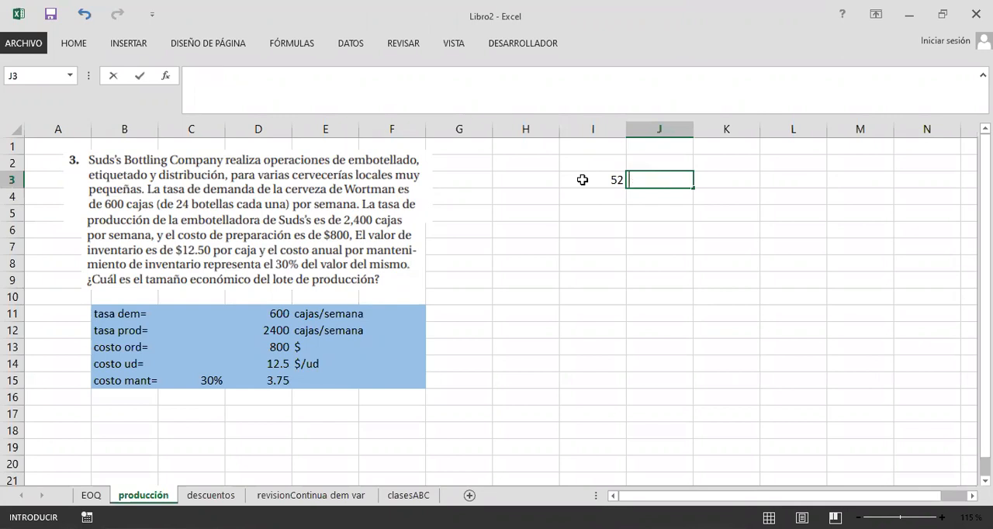
text(semana/año)
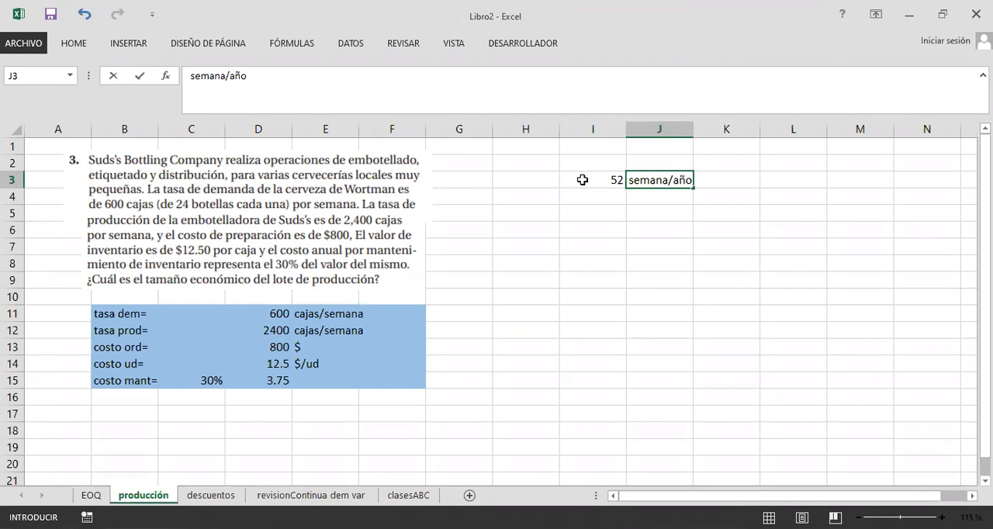
key(Return)
key(Return)
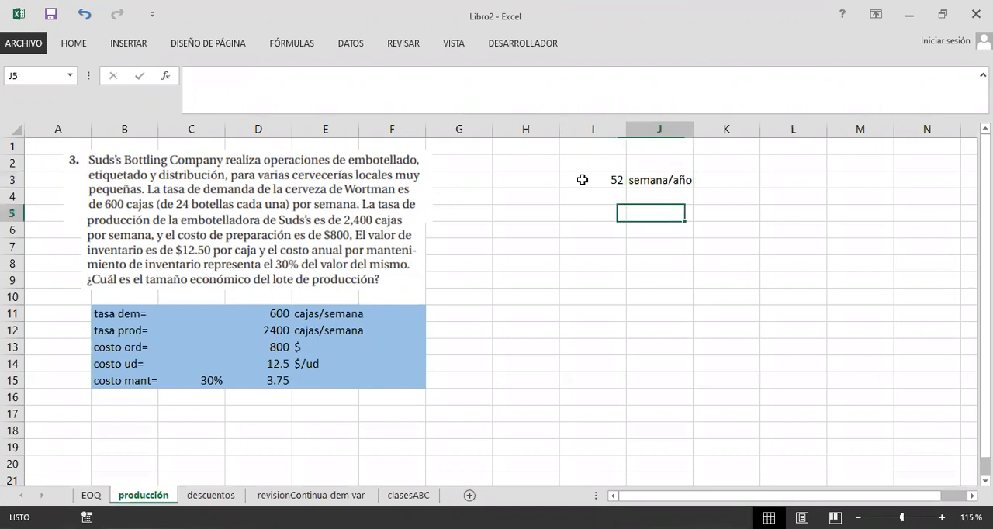
Step: Enter 5 in L3 with the unit dias/semana in M3
key(Up)
key(Up)
key(Right)
key(Right)
text(5d)
key(BackSpace)
key(Right)
text(dias/semana)
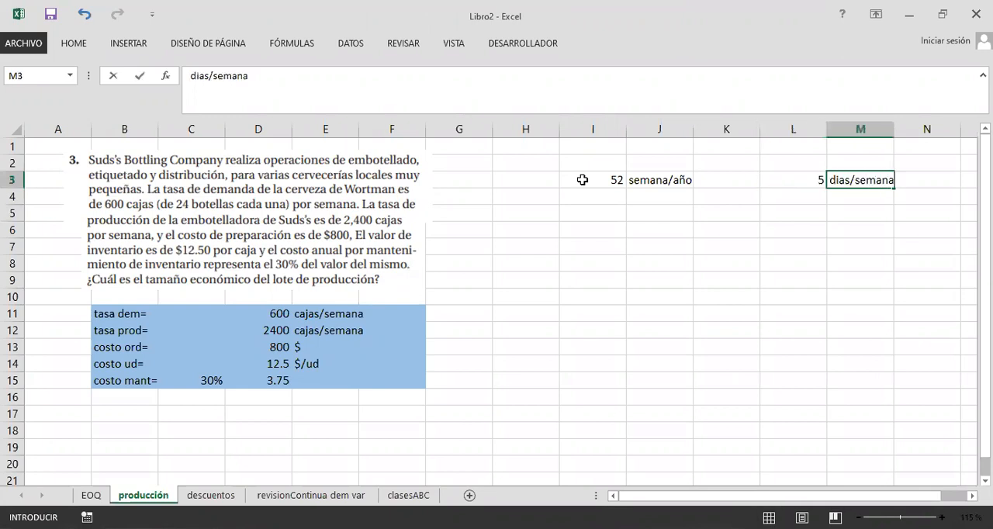
key(Return)
key(Left)
key(Left)
key(Left)
key(Left)
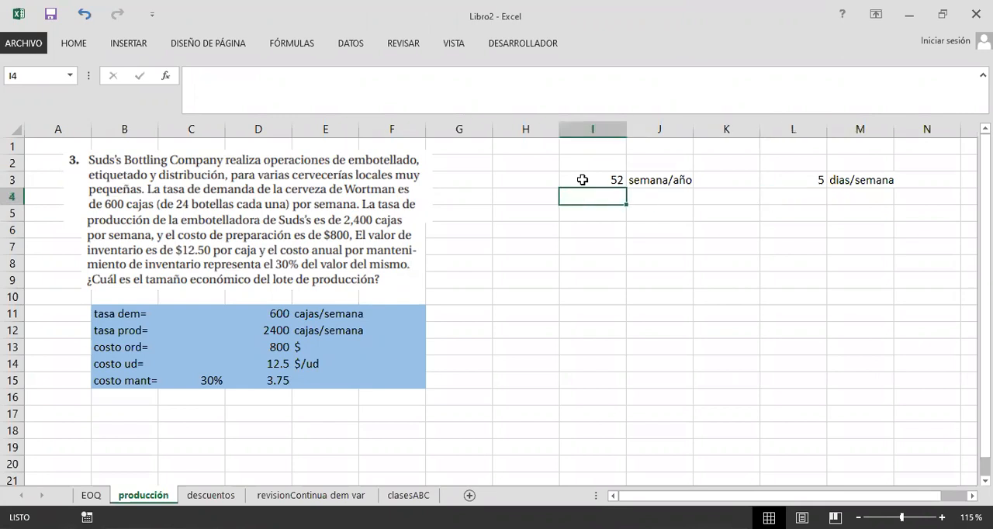
key(Right)
key(Left)
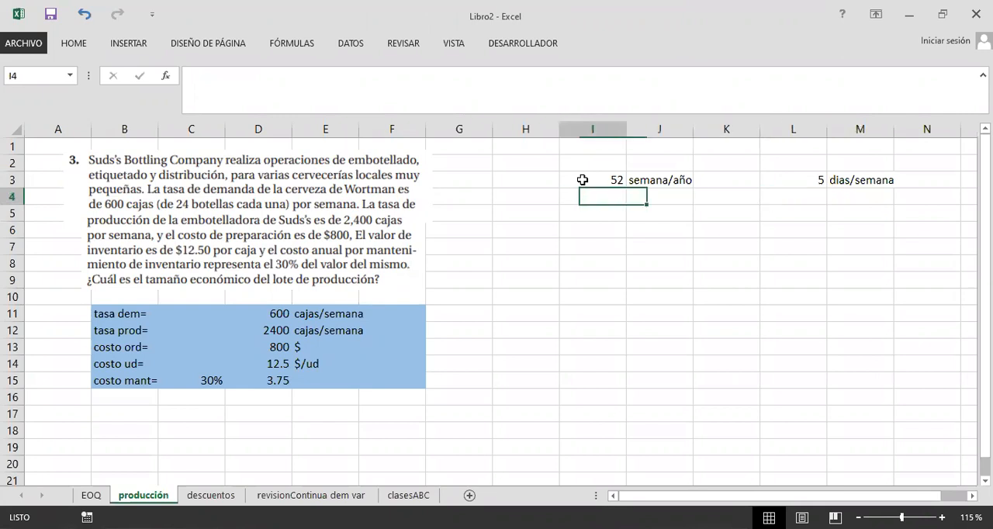
key(Left)
key(Down)
key(Up)
key(Right)
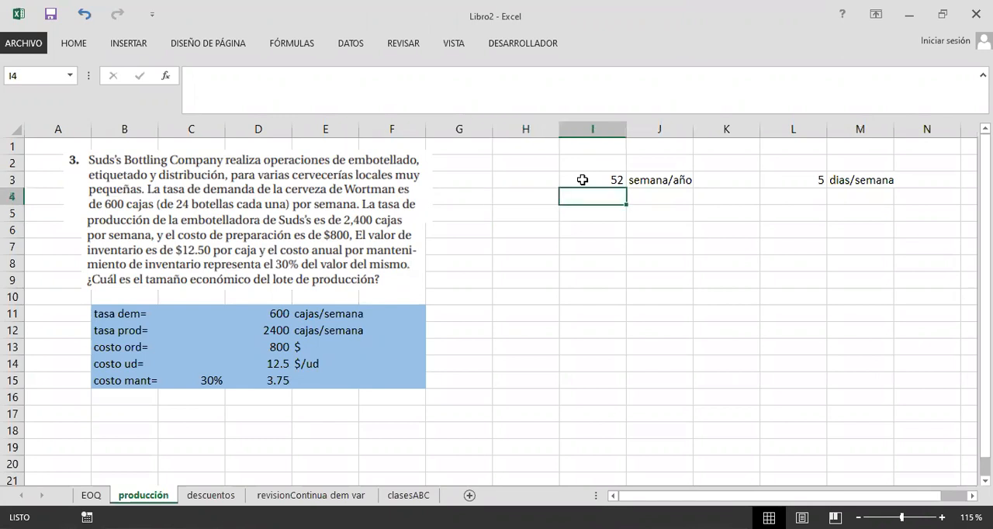
click(795, 183)
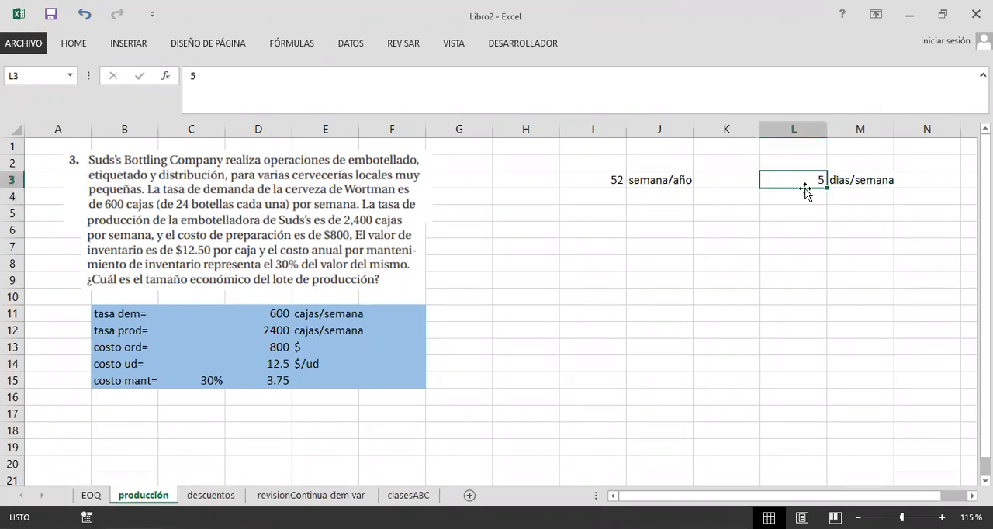
click(762, 214)
click(609, 196)
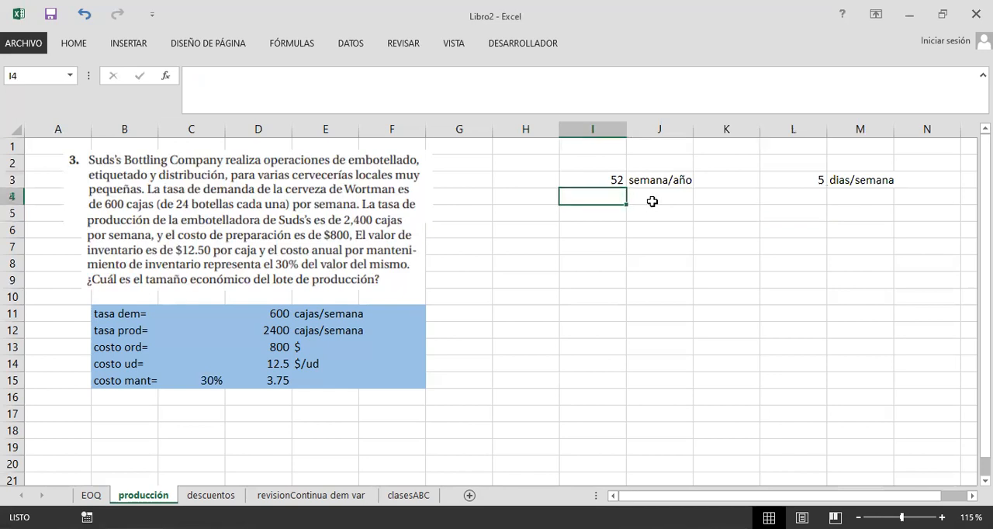
drag(812, 184, 859, 182)
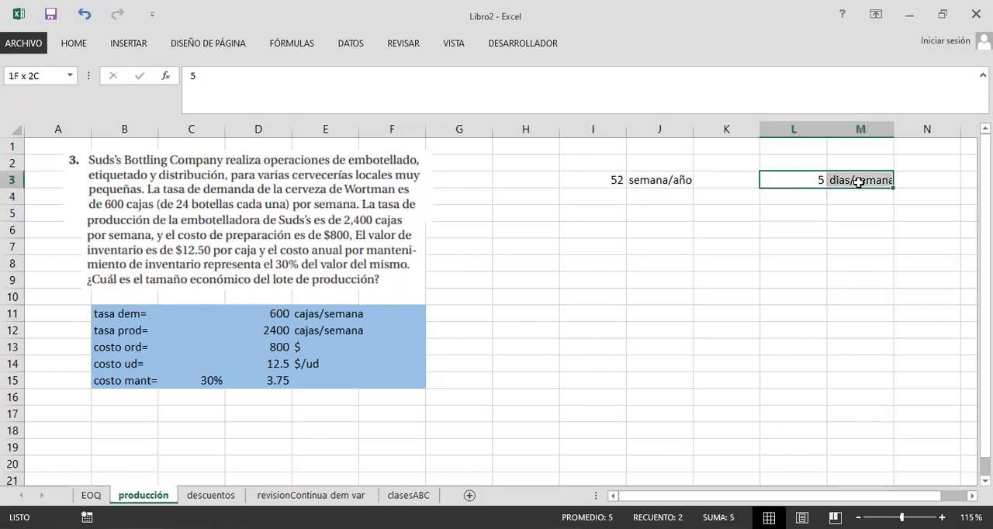
click(792, 229)
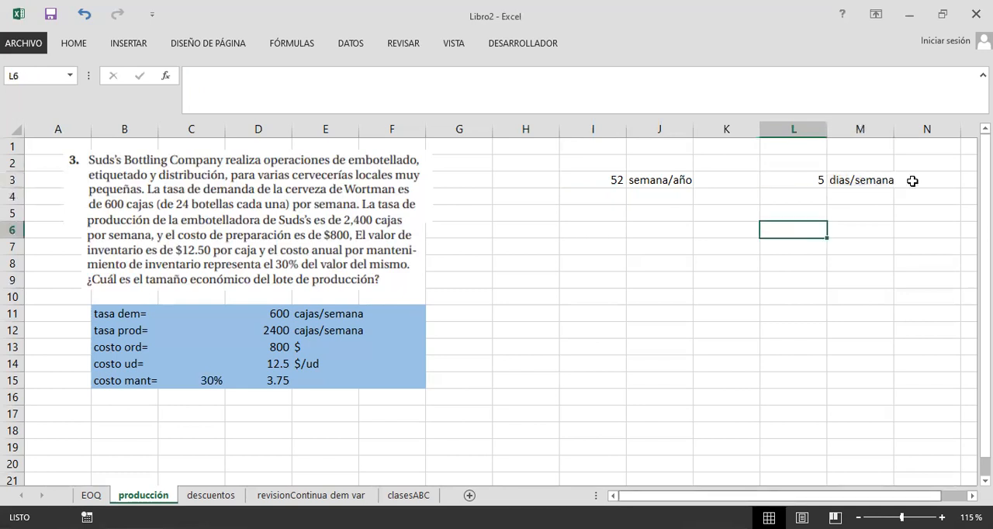
Step: Calculate the working days per year in O3 with =L3*I3 and label P3 dias/año
click(916, 181)
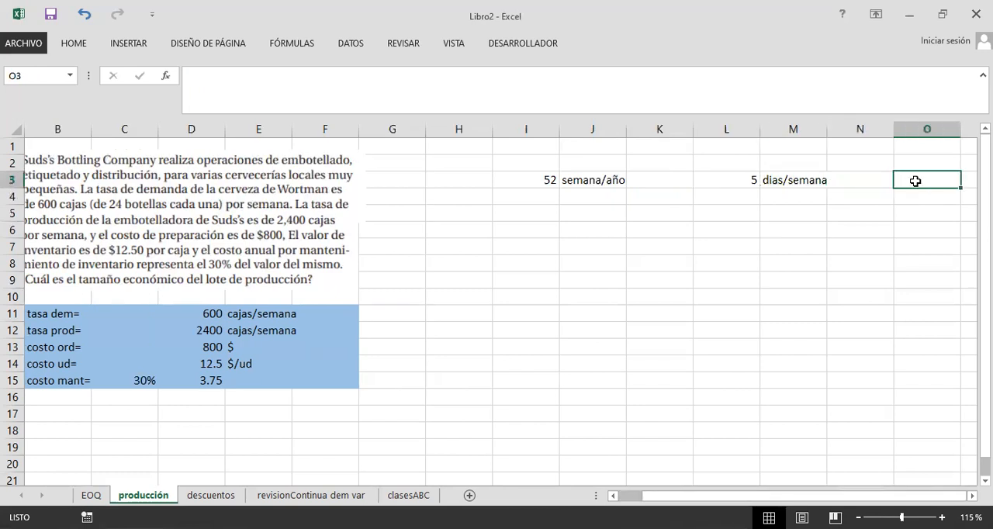
text(=)
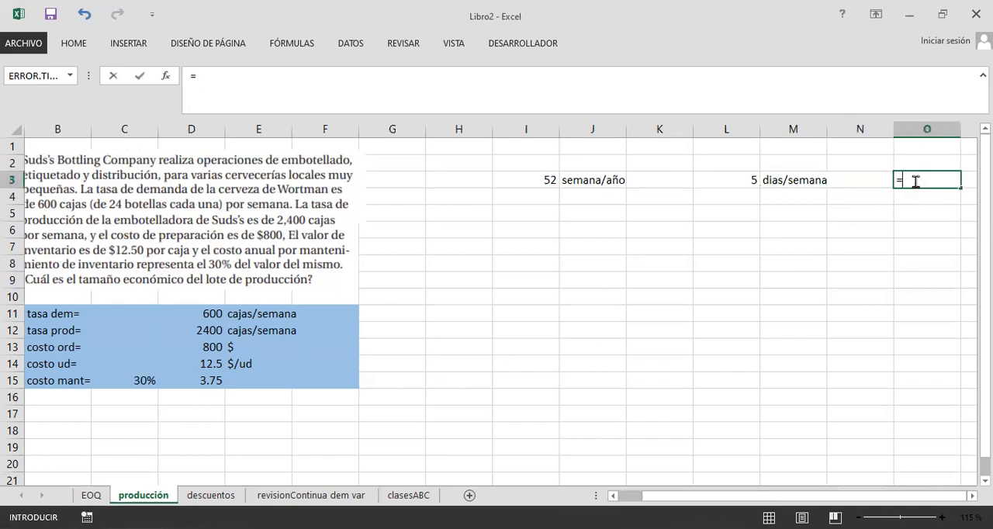
click(733, 180)
text(*)
click(528, 179)
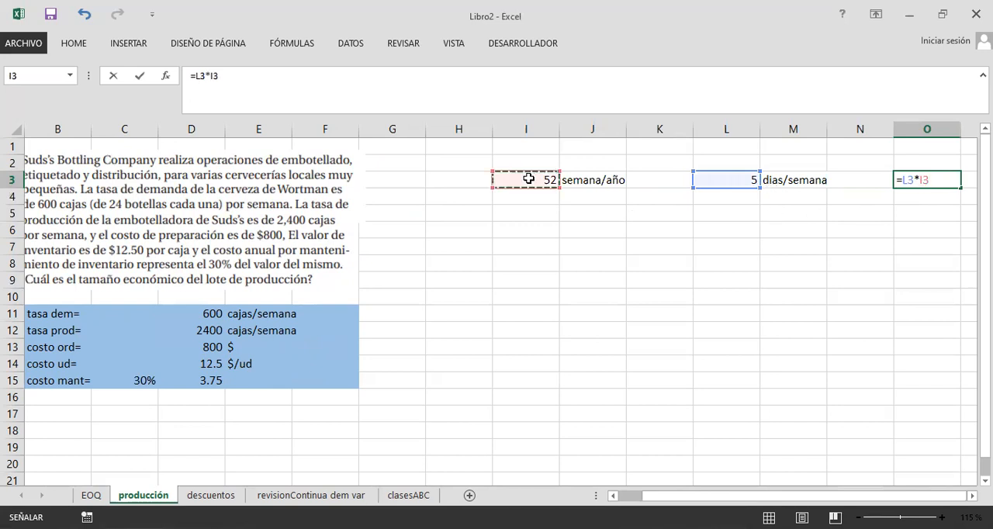
key(Return)
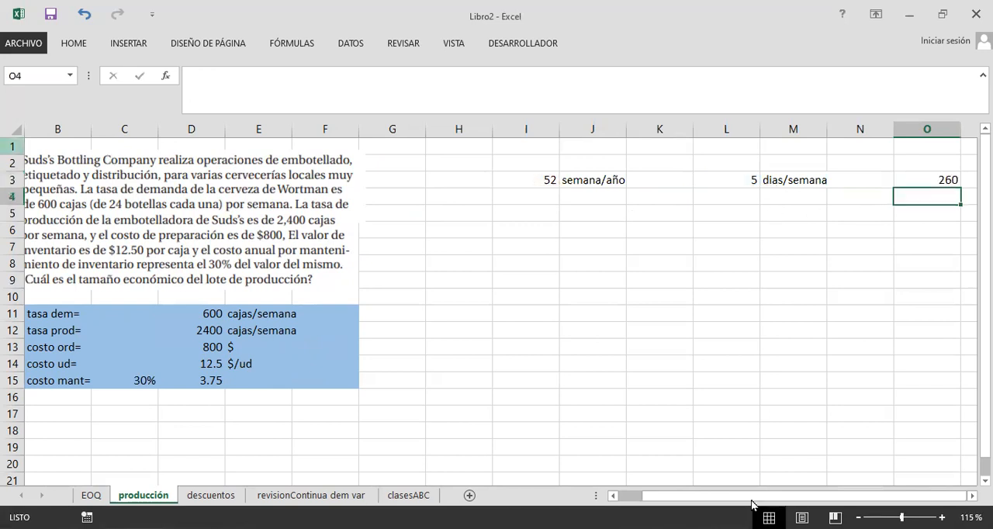
click(967, 181)
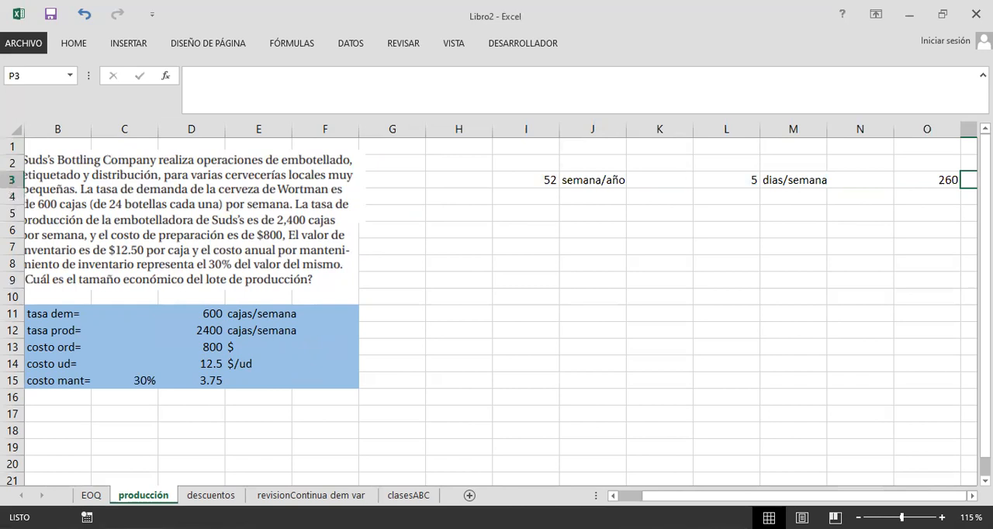
text(dias/año)
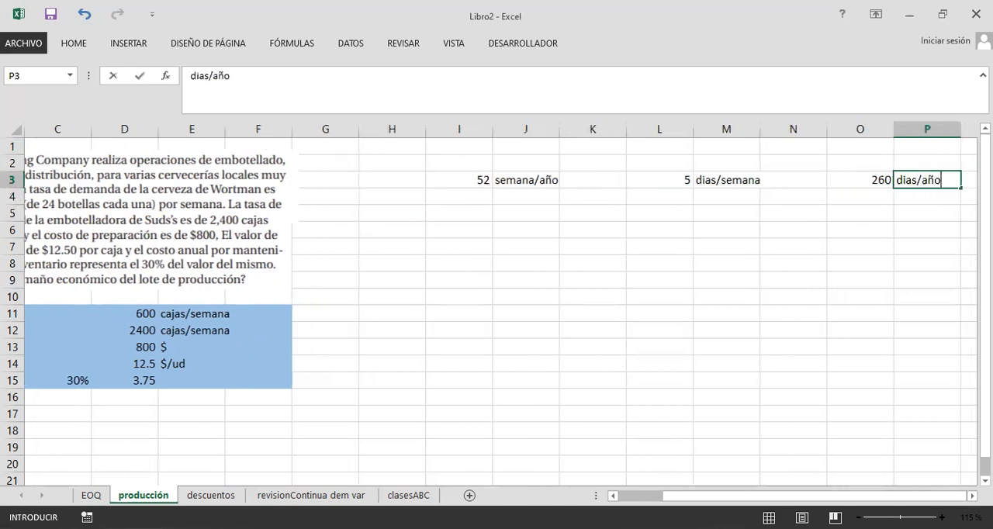
key(Return)
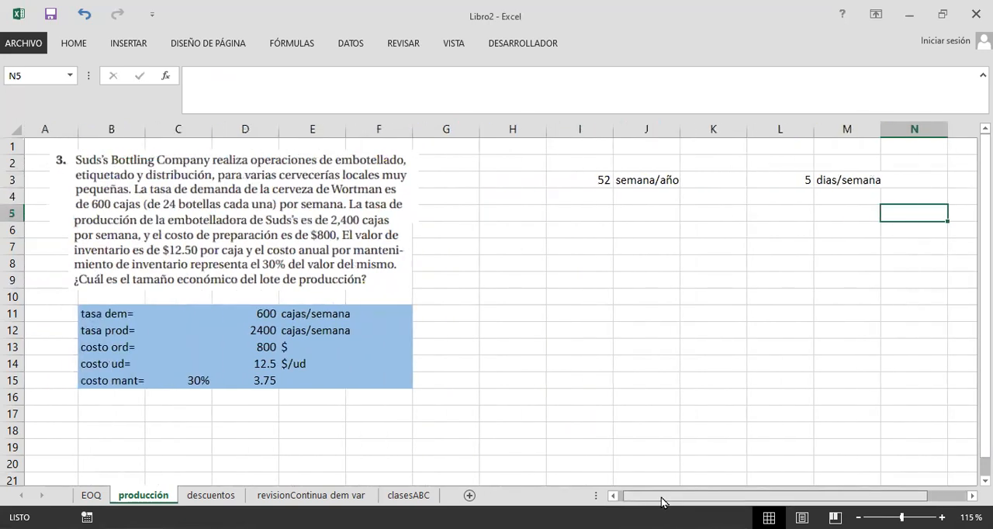
Step: Compare the weekly demand rate and its unit in row 11 with the days-per-week factor in row 3
scroll(671, 502, right, 1)
mouse_move(671, 503)
mouse_down()
mouse_move(700, 503)
mouse_move(654, 505)
mouse_up()
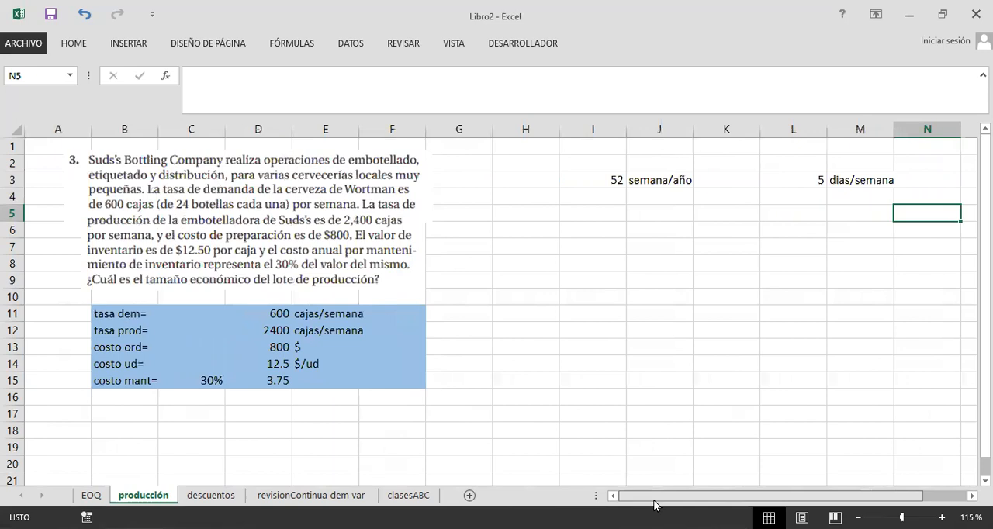
click(283, 315)
click(298, 315)
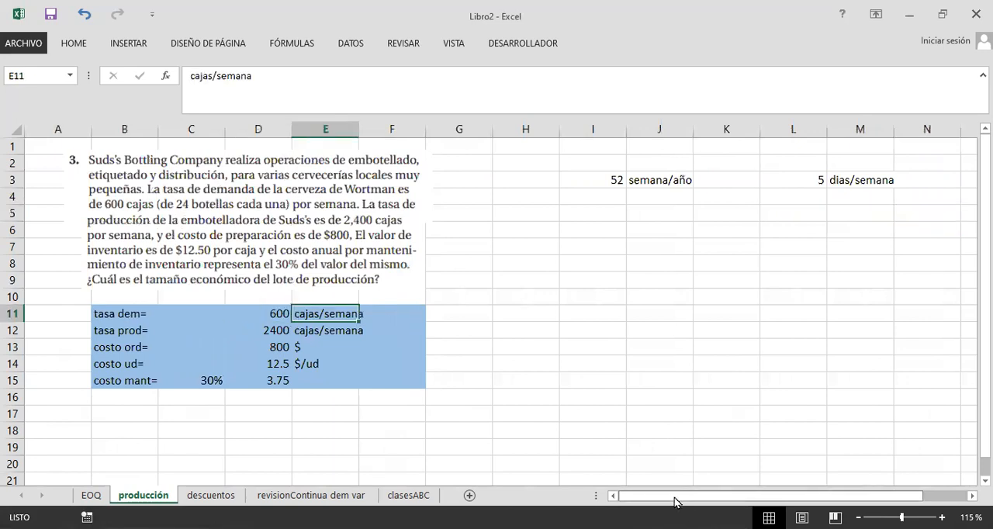
drag(674, 502, 689, 503)
drag(738, 182, 803, 183)
click(668, 281)
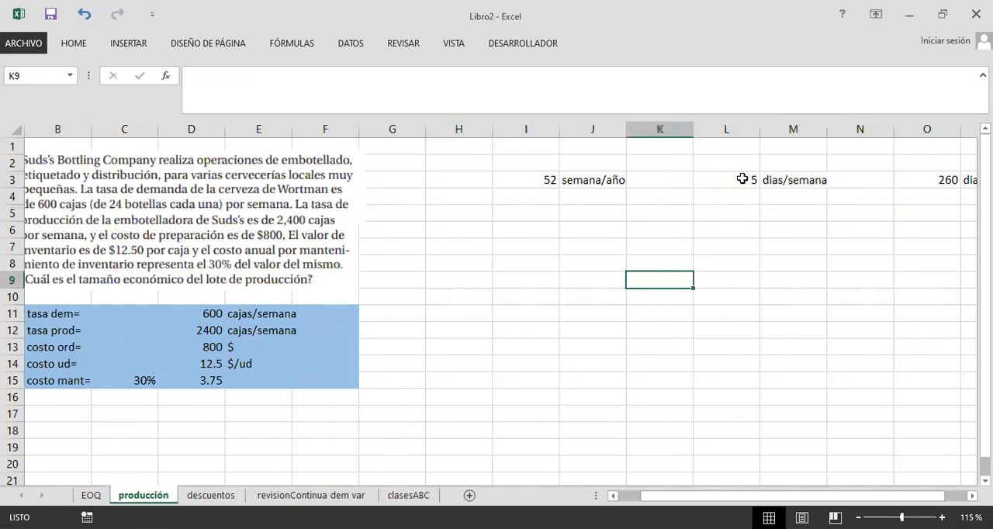
click(742, 179)
click(792, 179)
click(210, 314)
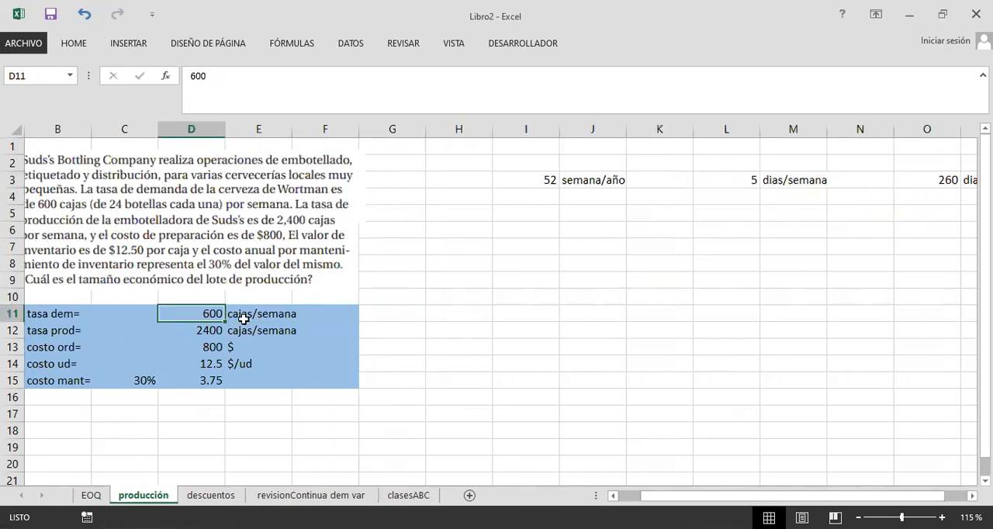
click(423, 314)
click(448, 315)
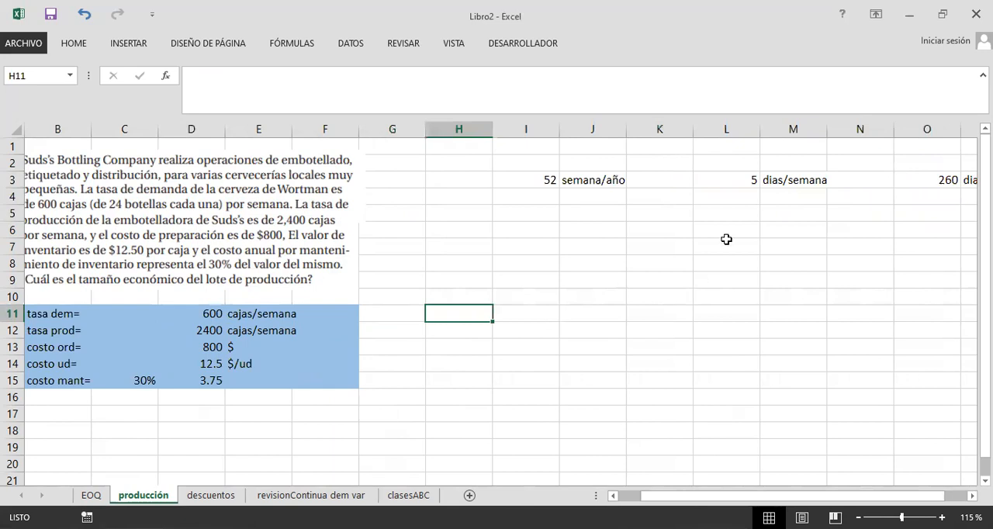
Step: Write the week-to-day equivalence below the days-per-week factor: 1 semana in L5:M5 and 5 dias in L6:M6
click(740, 200)
click(742, 221)
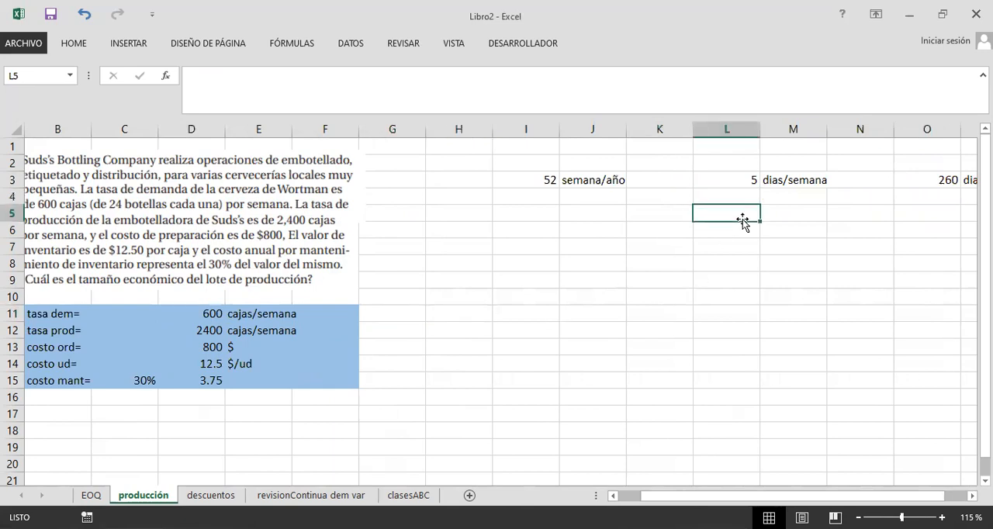
text(1)
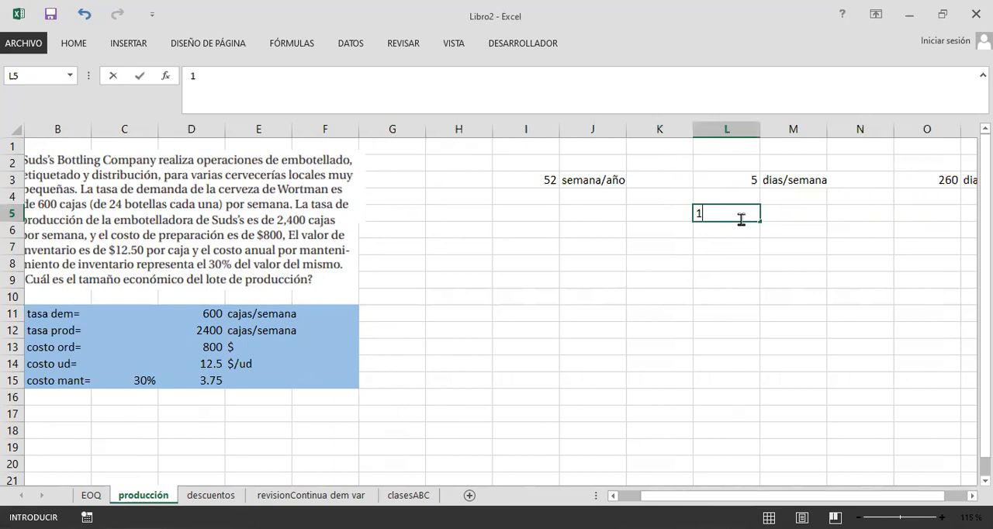
key(Tab)
text(semana)
key(Return)
text(+)
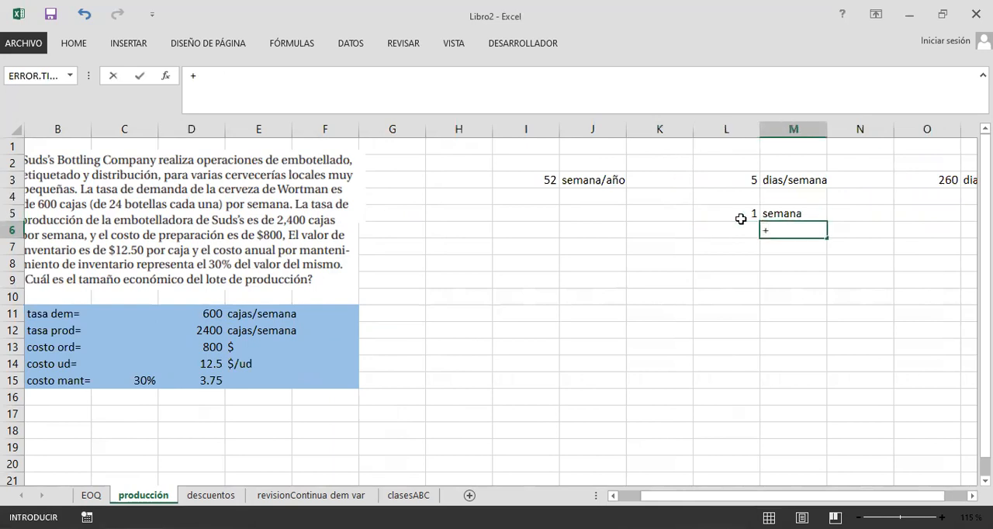
key(BackSpace)
key(Left)
text(5)
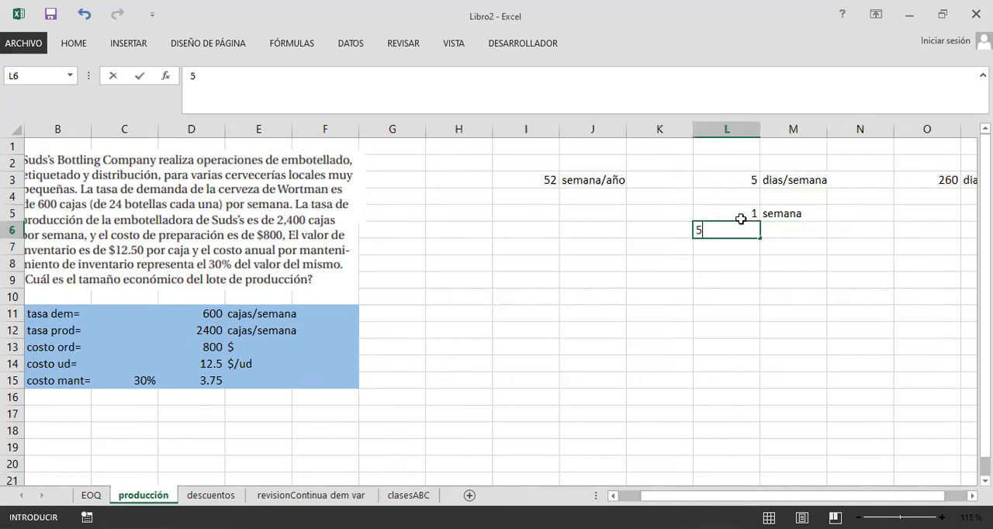
key(Tab)
text(dias)
key(Return)
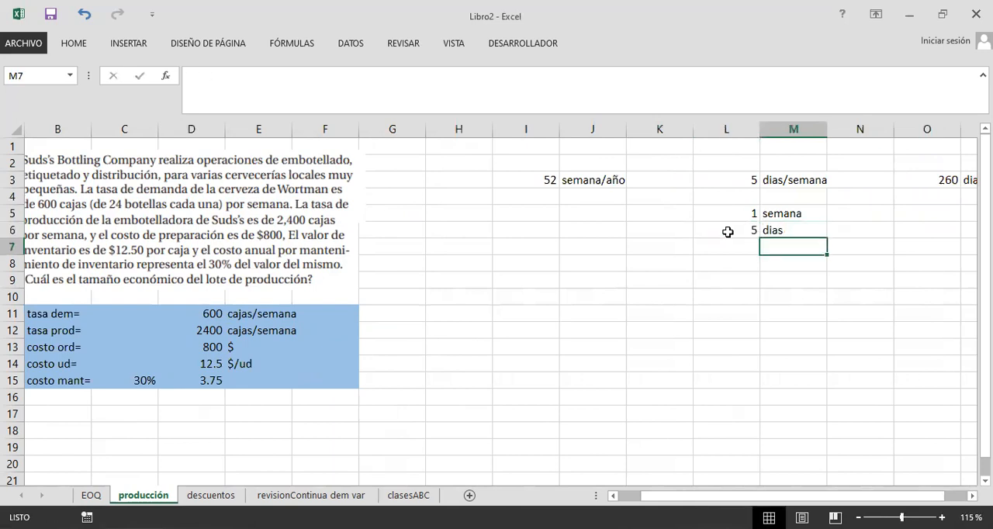
Step: Add a bottom border beneath L5:M5 so the week-to-day equivalence reads as a fraction
drag(742, 211, 792, 210)
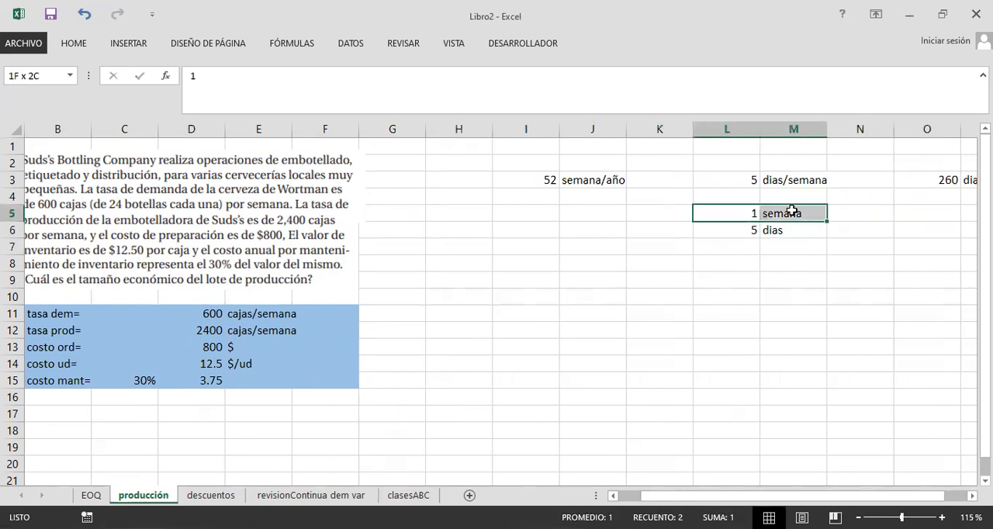
click(80, 45)
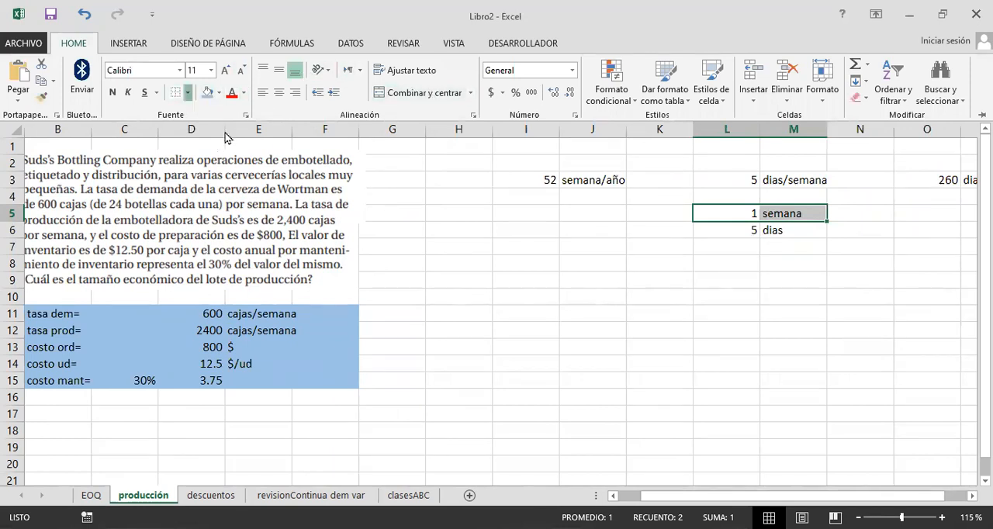
Step: Calculate the daily demand rate in H11 with =D11/L6 and label I11 cajas/dia
click(442, 312)
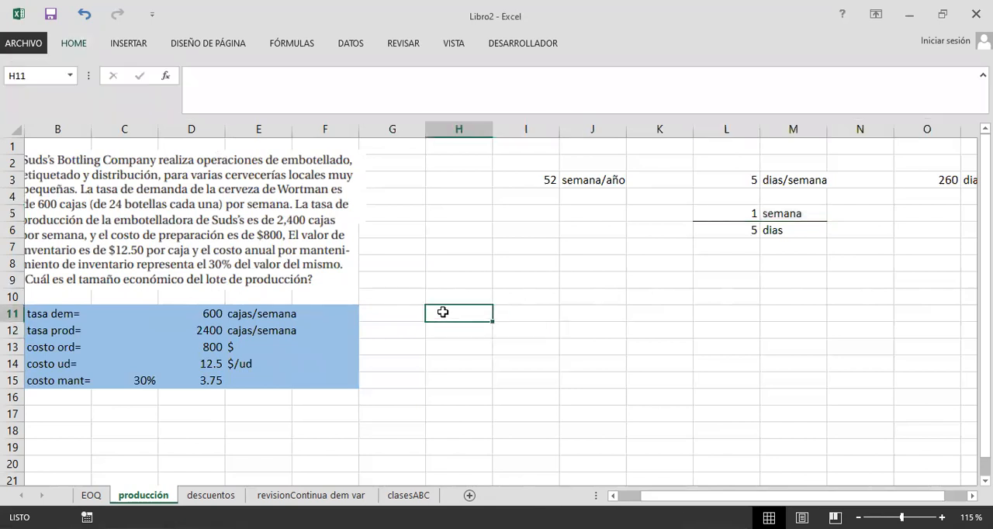
text(=)
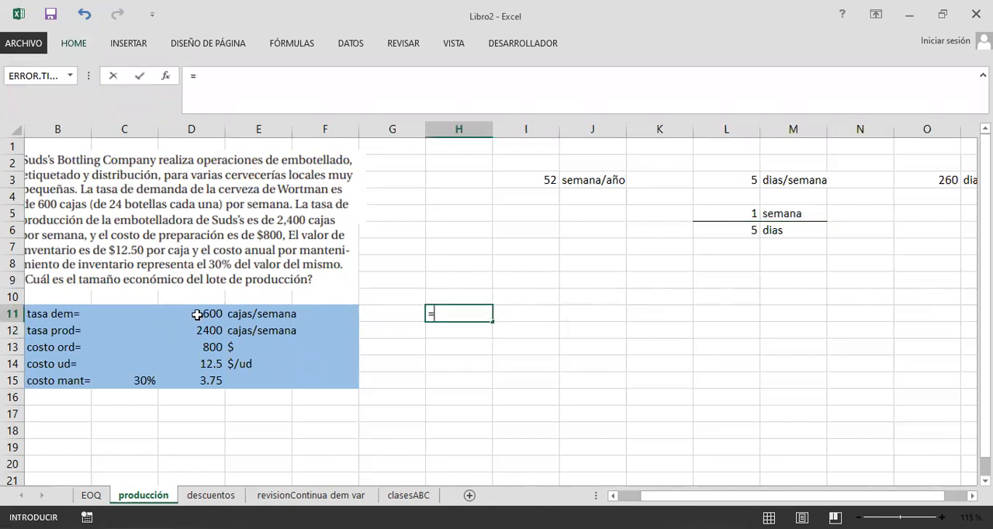
click(197, 314)
text(/)
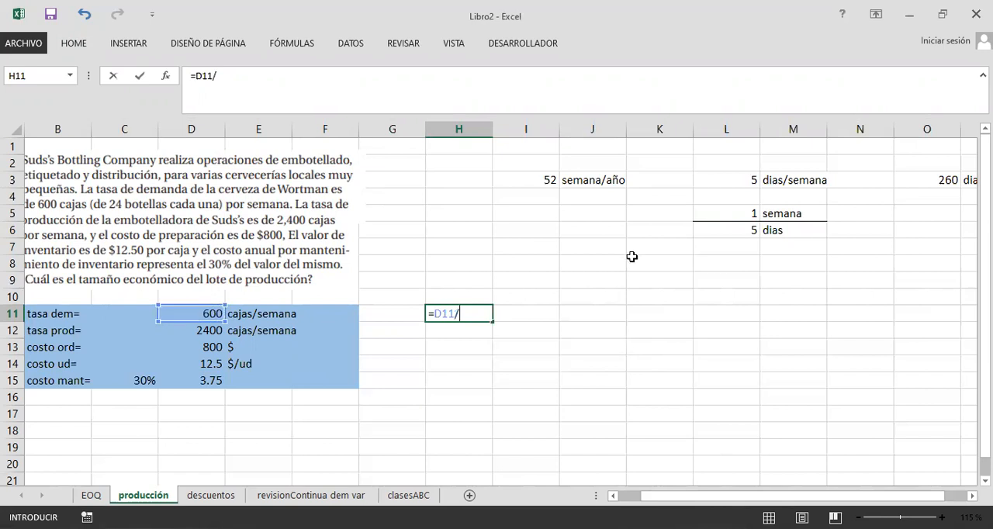
click(730, 234)
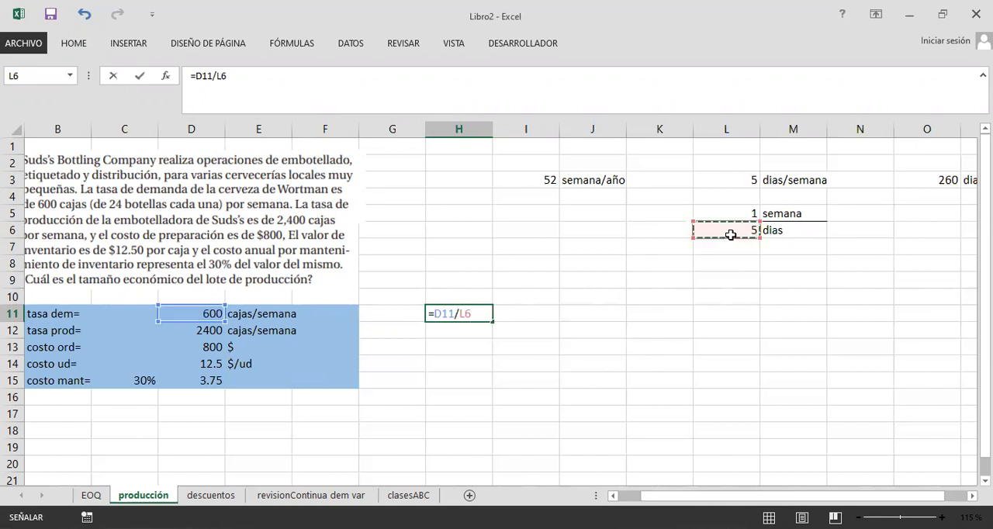
key(Return)
click(524, 313)
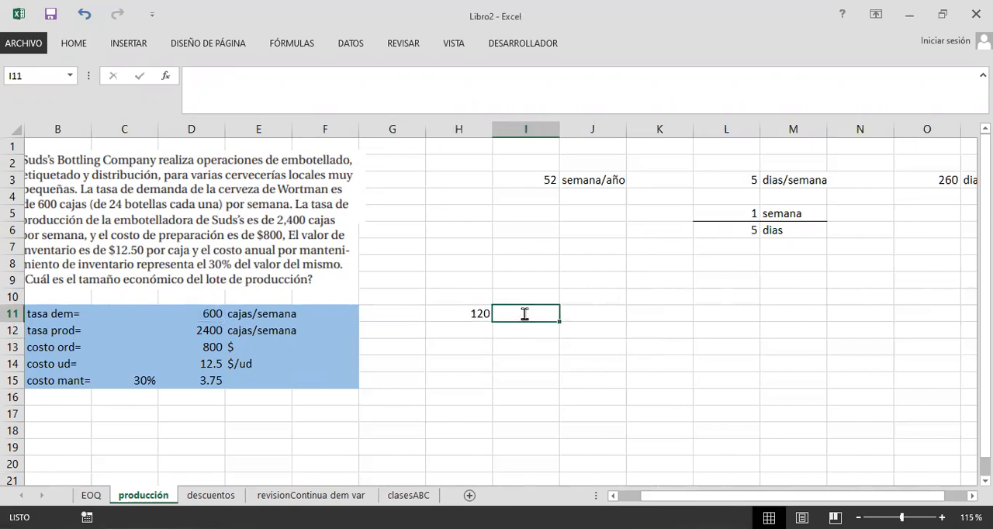
text(cajas/dia)
key(Return)
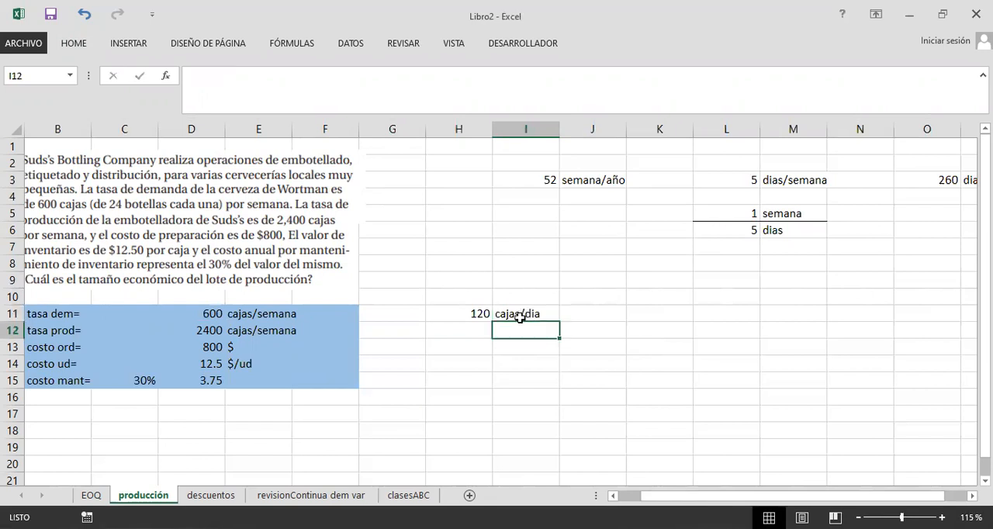
Step: Make the L6 reference in the H11 formula absolute, giving =D11/$L$6
click(476, 317)
click(363, 101)
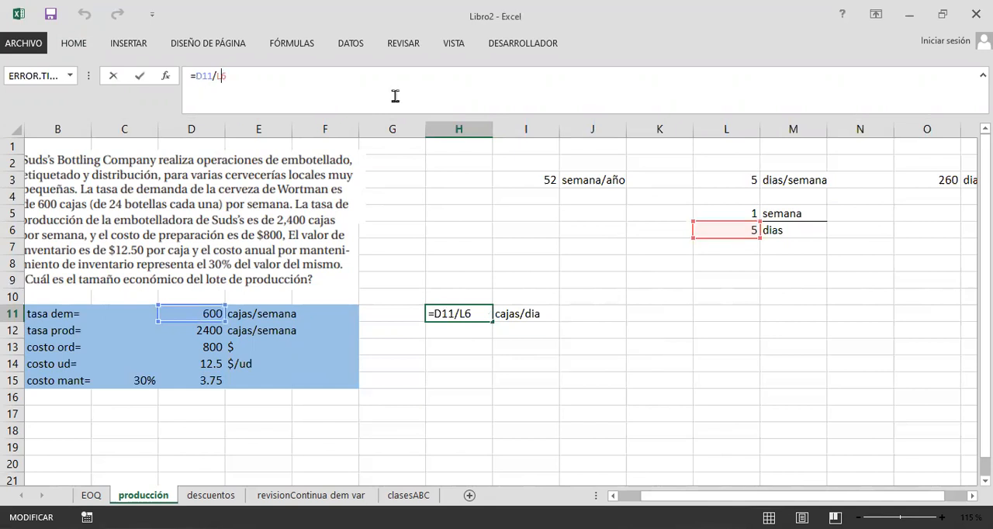
key(F4)
key(Return)
Step: Copy the H11 formula down to H12 for the production rate and label I12 cajas/dia
click(482, 315)
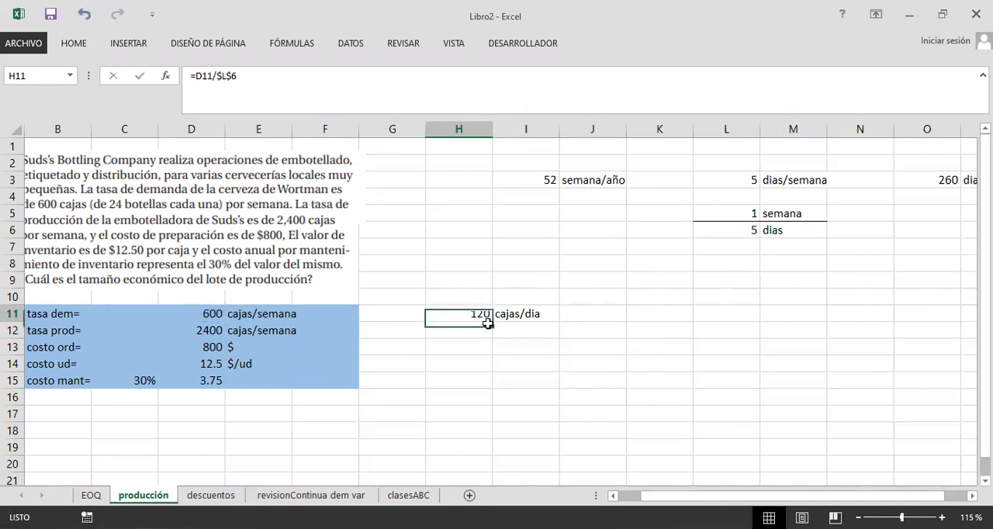
drag(494, 321, 494, 338)
click(473, 332)
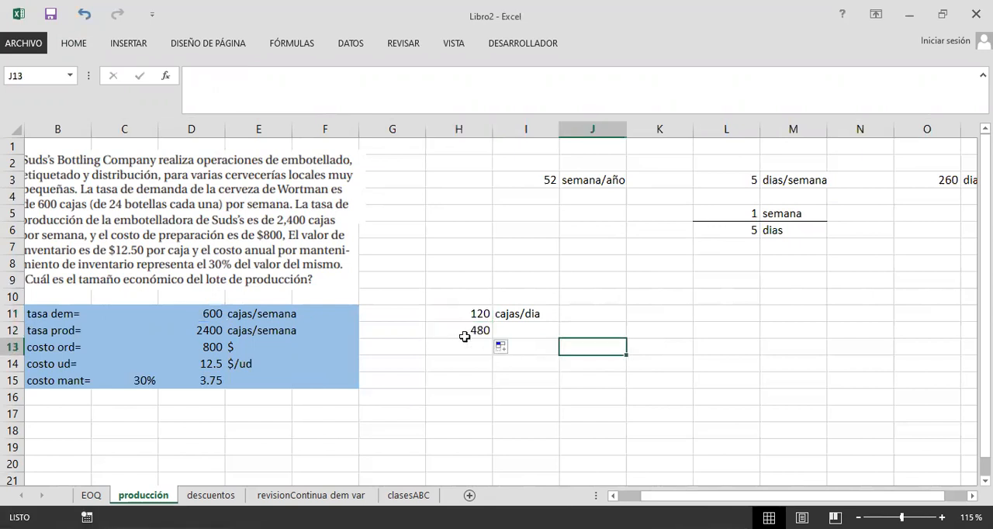
key(F2)
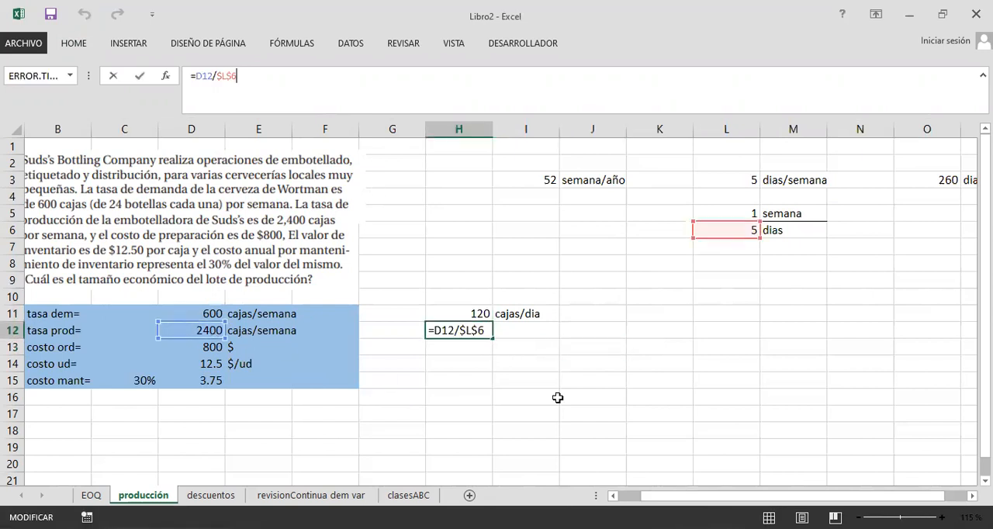
click(519, 327)
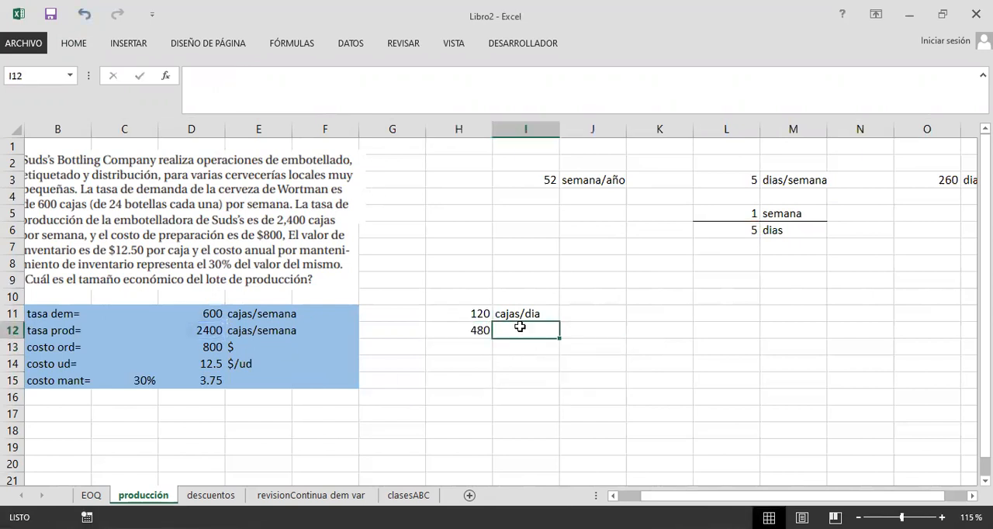
text(cajas)
key(Return)
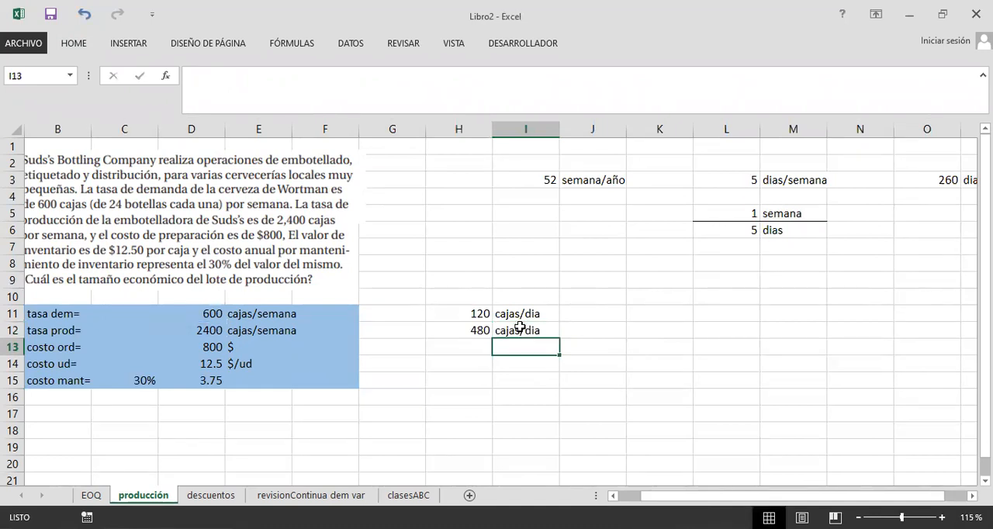
click(499, 383)
click(524, 347)
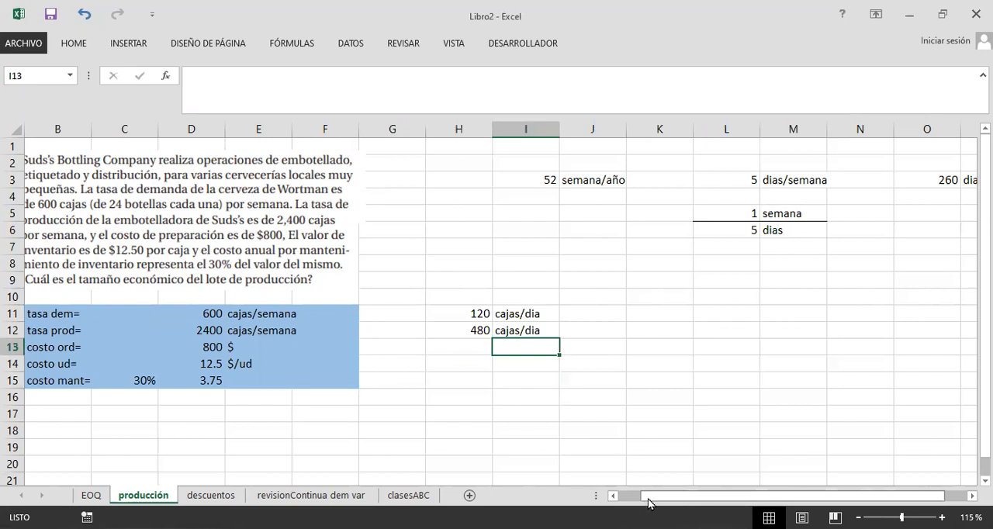
scroll(551, 374, left, 1)
click(525, 350)
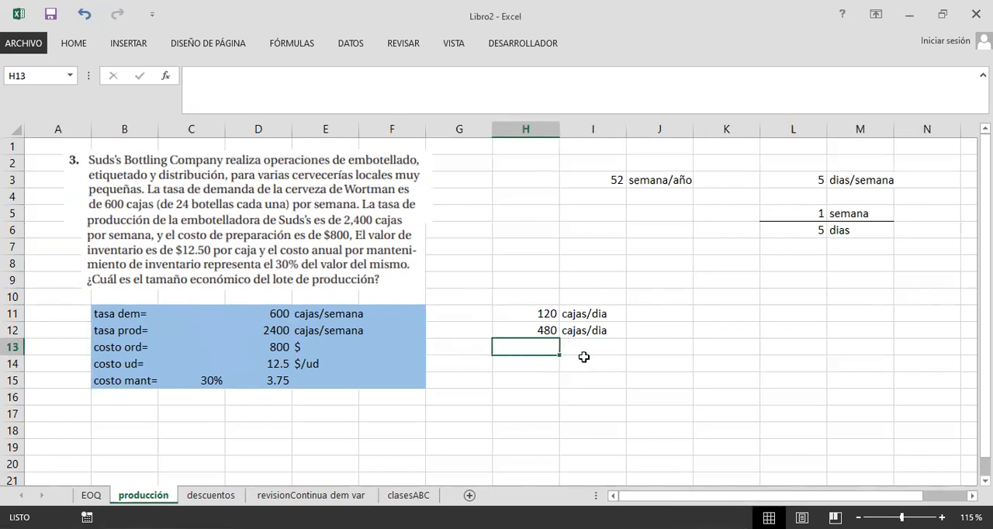
click(593, 362)
click(583, 349)
click(522, 348)
click(580, 347)
drag(530, 311, 594, 329)
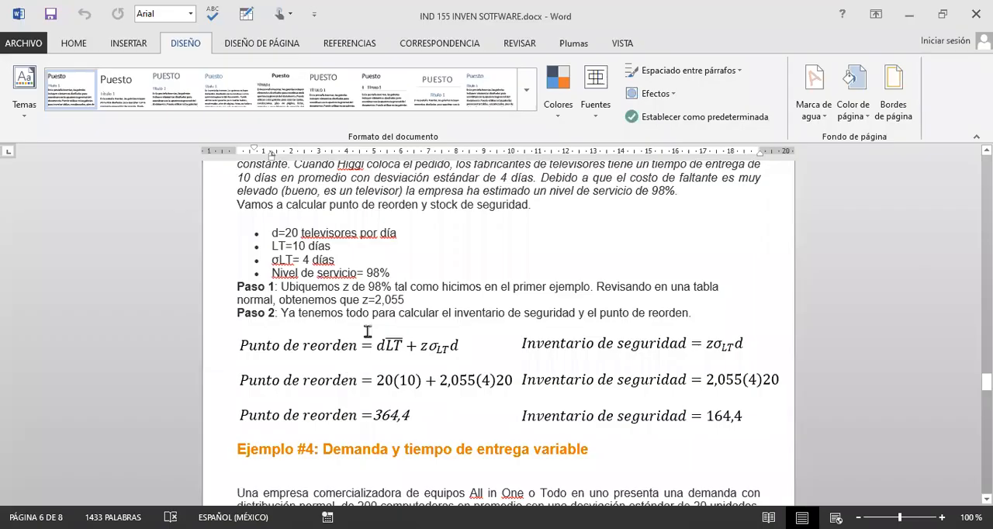
Step: Review the reorder point and safety stock formulas of Ejemplo #3 in the Word document IND 155 INVEN SOTFWARE.docx
scroll(465, 377, up, 3)
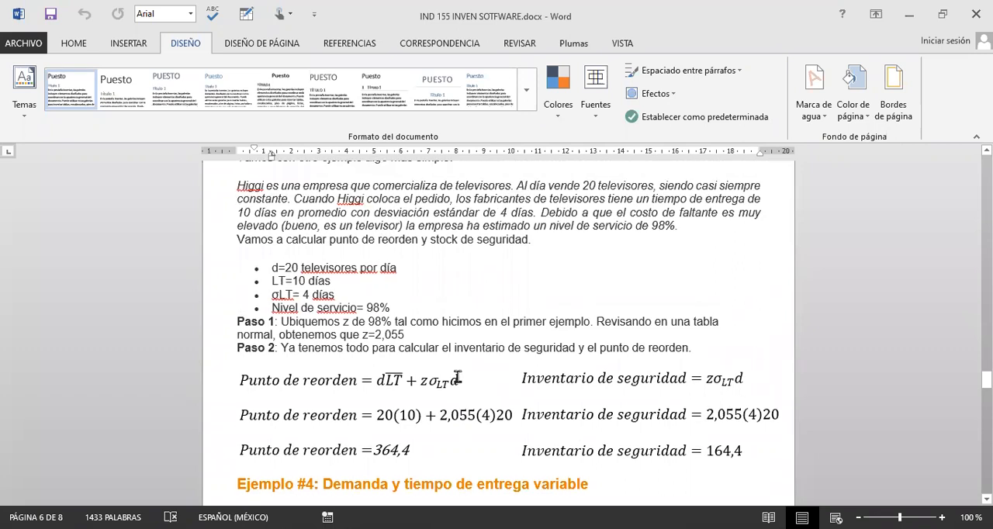
scroll(448, 380, down, 2)
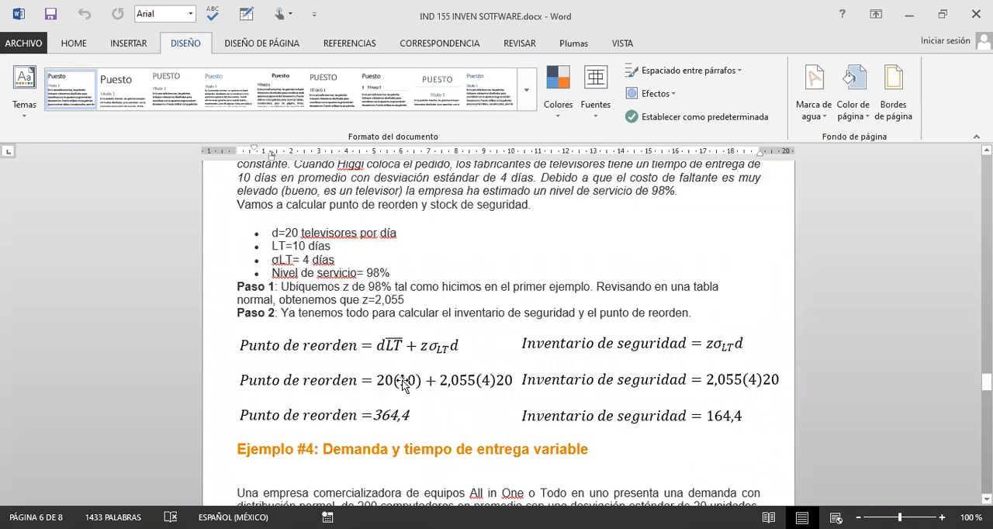
scroll(397, 411, up, 1)
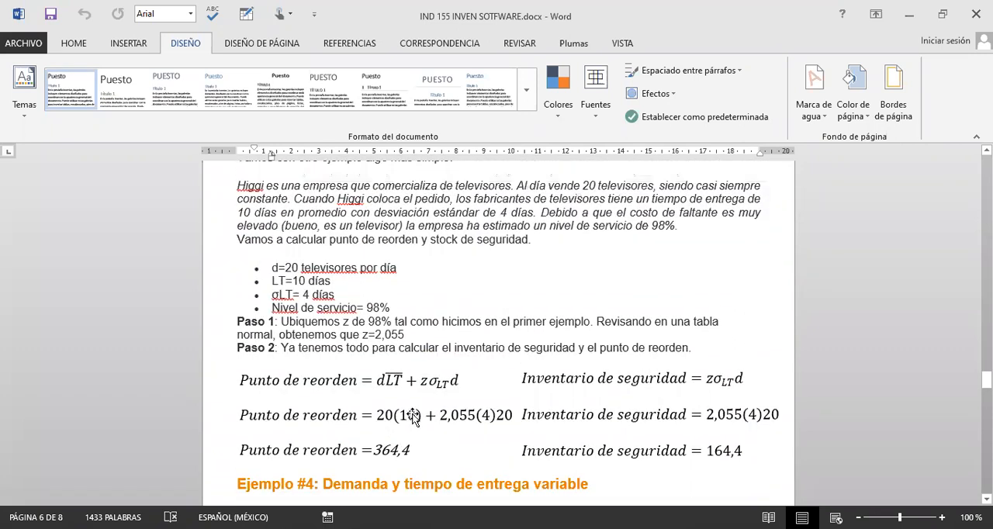
scroll(412, 416, up, 1)
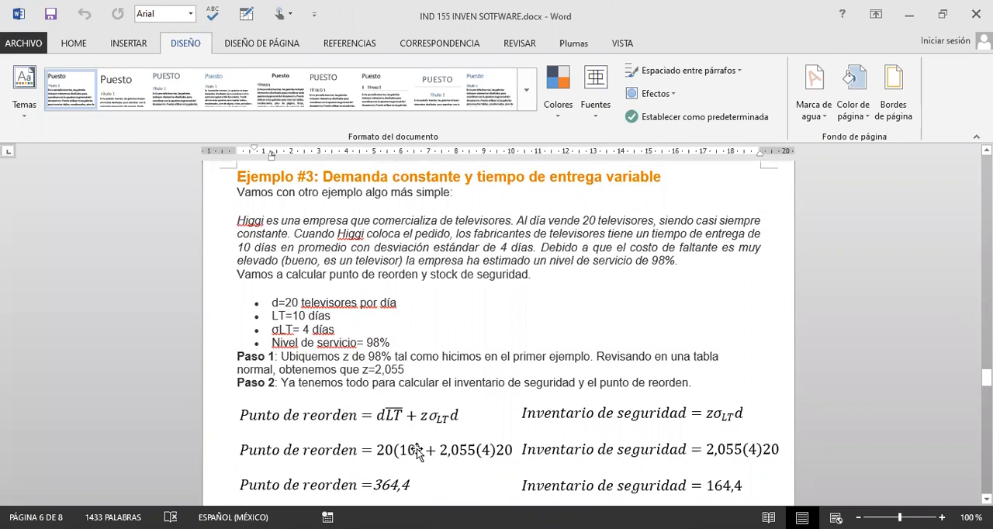
scroll(456, 403, down, 1)
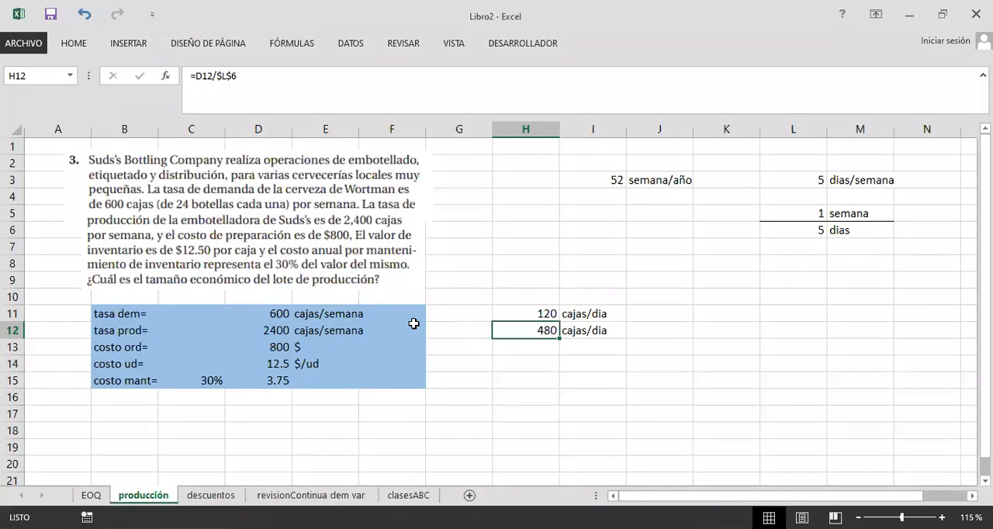
Step: Replace the problem picture in the Plantilla-excel-Lote-económico-a-producir21.xlsx template with a new capture of the Libro2 producción sheet including the daily rates
click(325, 313)
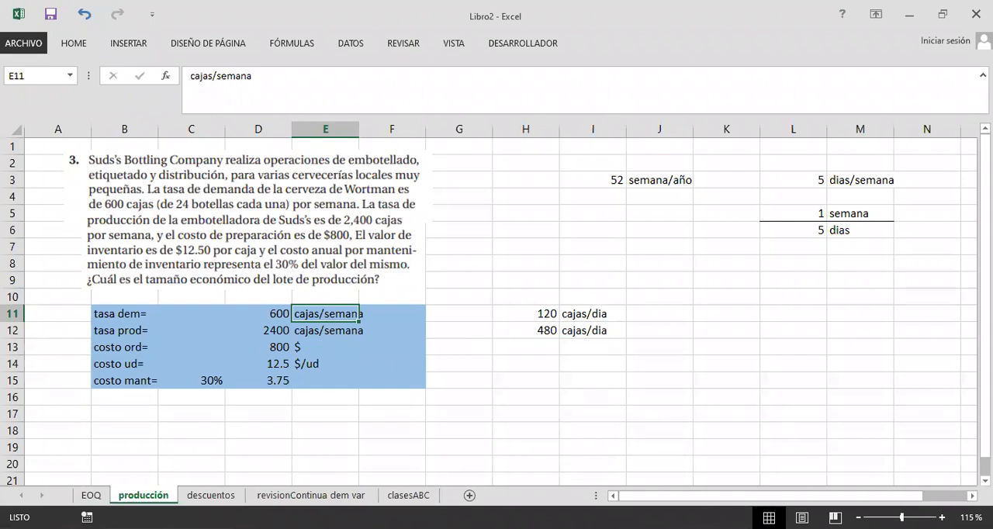
key(alt+Tab)
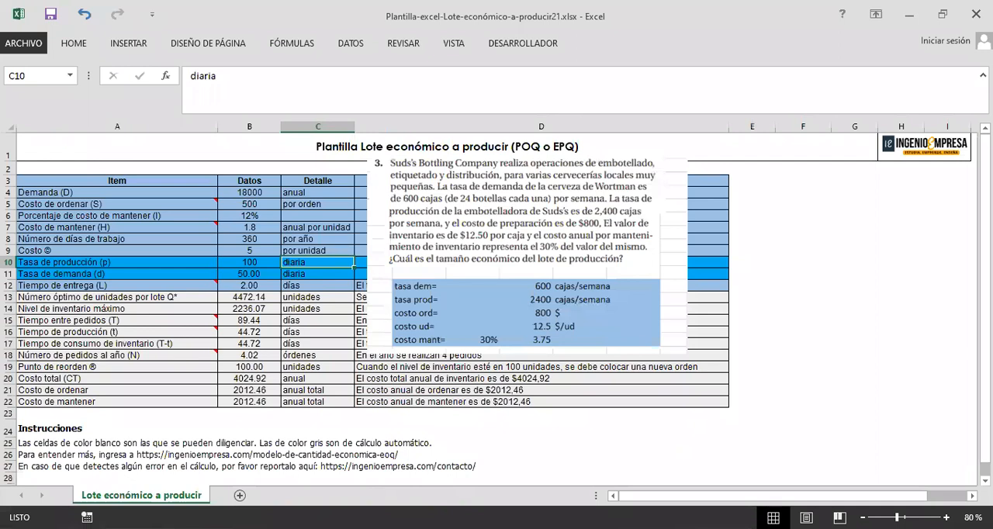
click(901, 379)
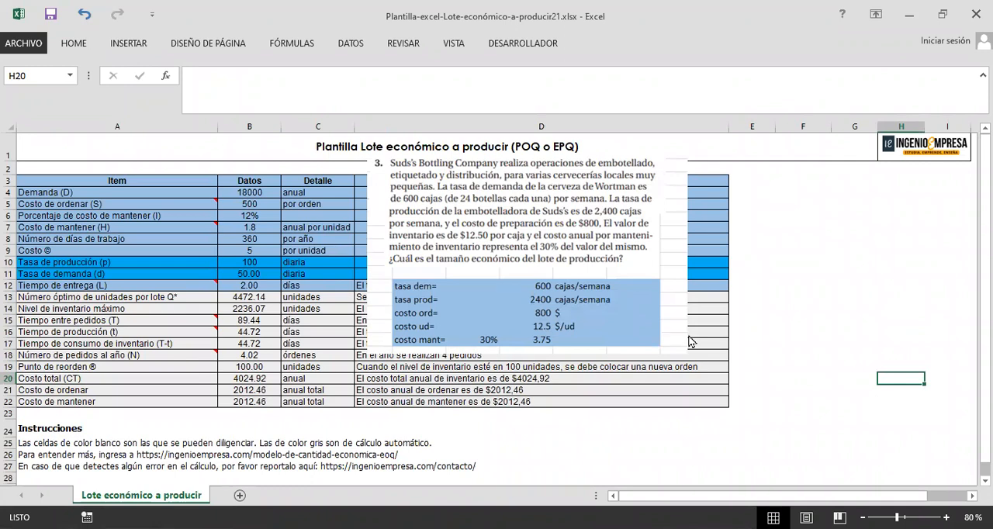
key(alt+Tab)
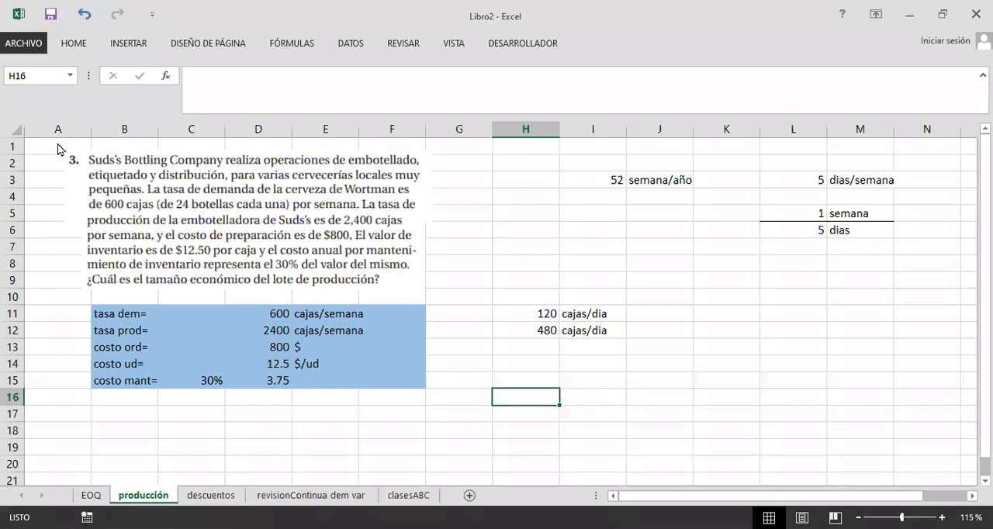
key(alt+Tab)
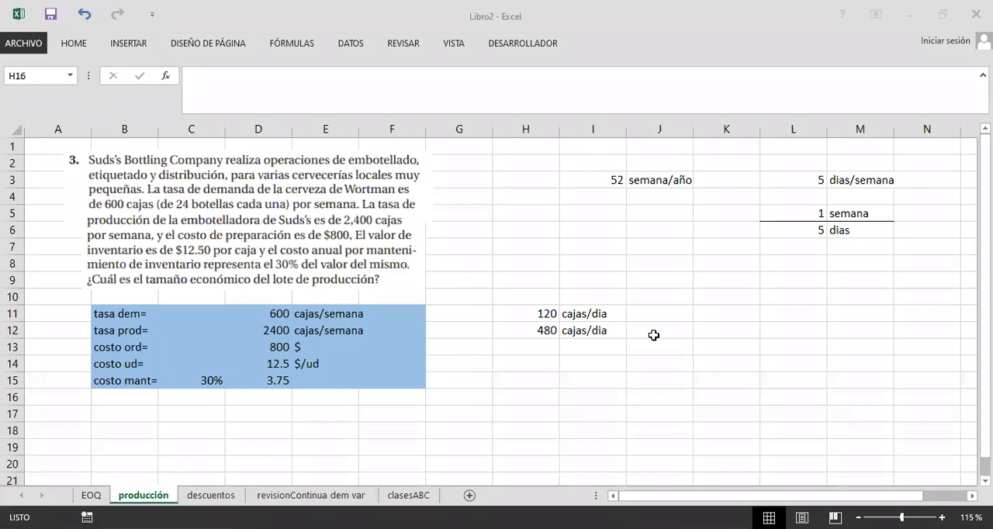
key(alt+Tab)
key(ctrl+v)
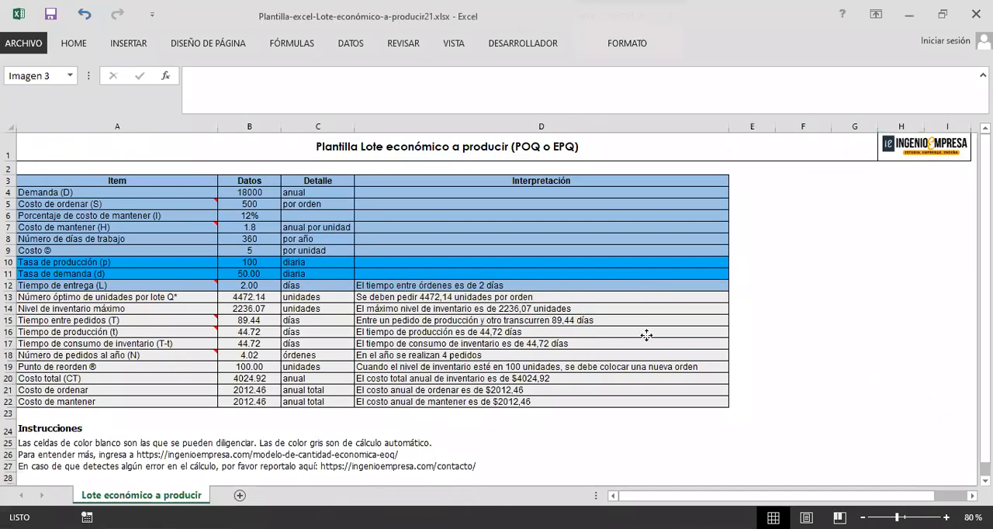
drag(630, 259, 631, 245)
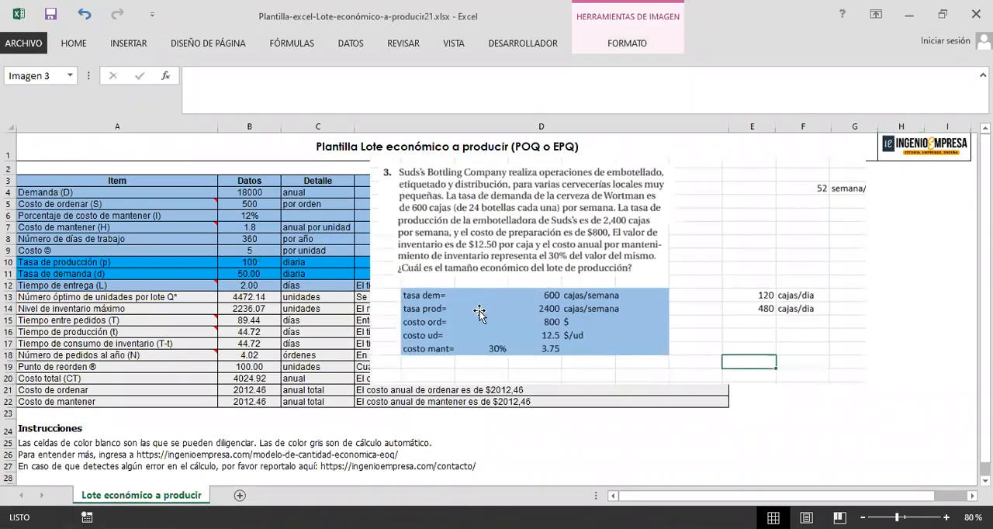
Step: Set the template's daily Tasa de demanda (d) in B11 to 120 and Tasa de producción (p) in B10 to 480
click(249, 262)
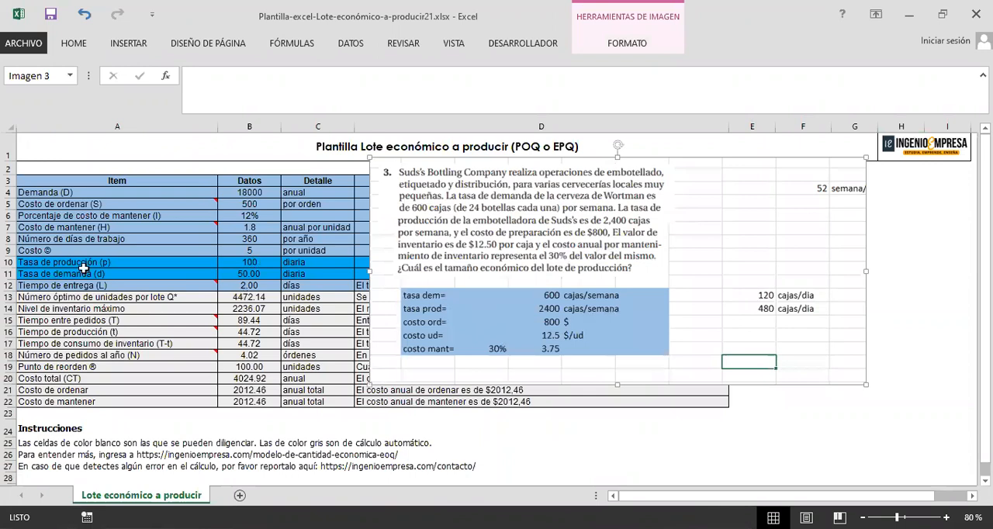
click(72, 273)
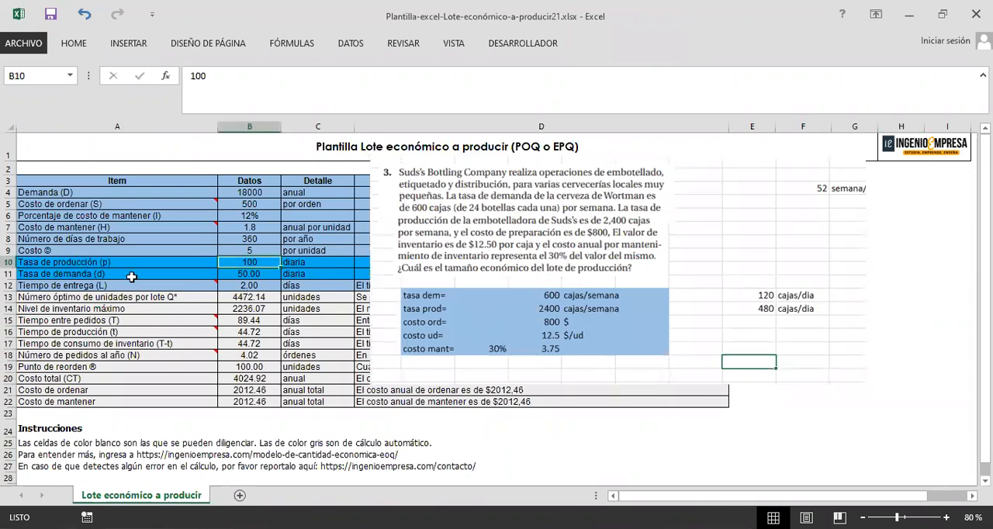
click(250, 271)
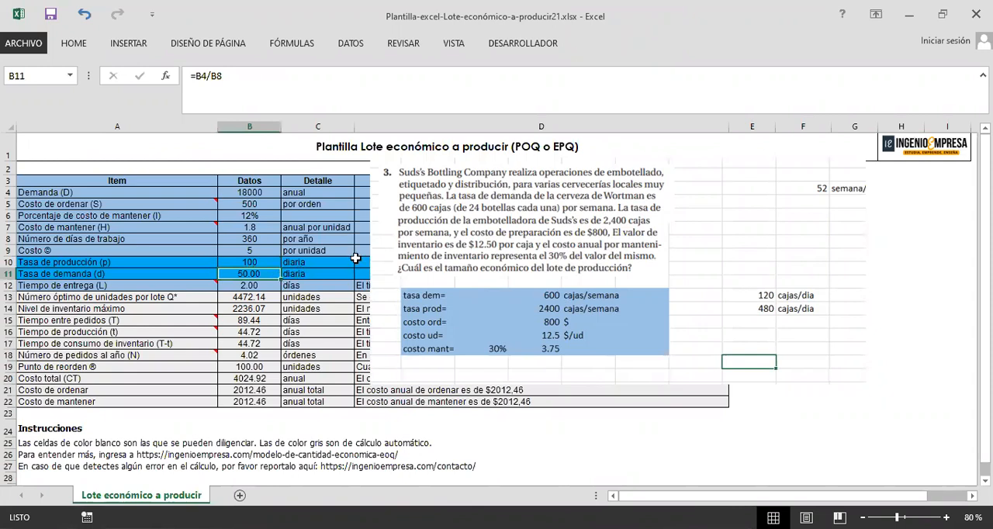
text(120)
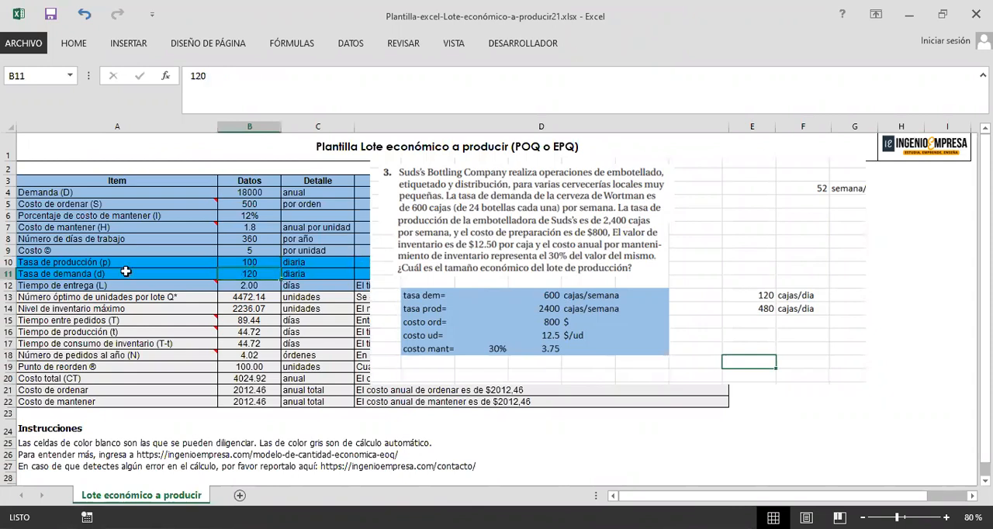
key(Return)
click(245, 262)
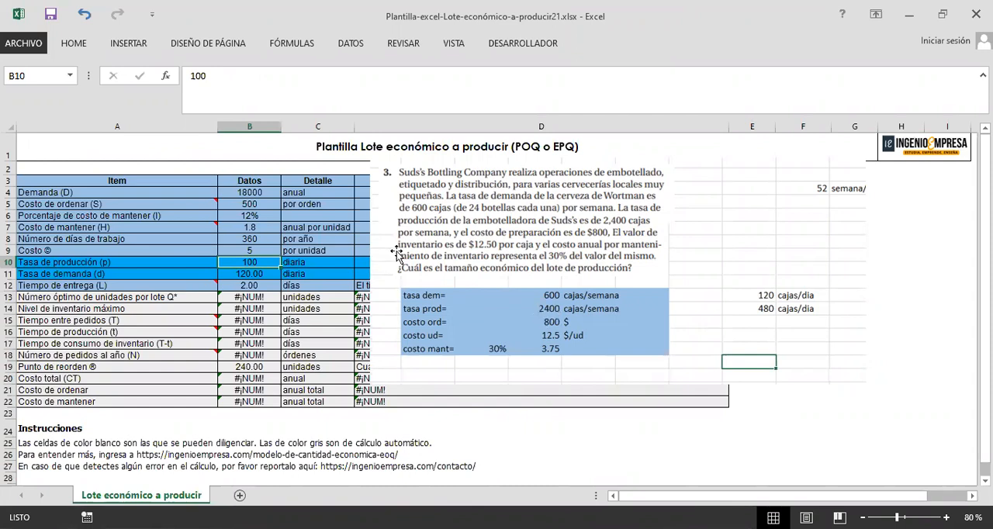
text(480)
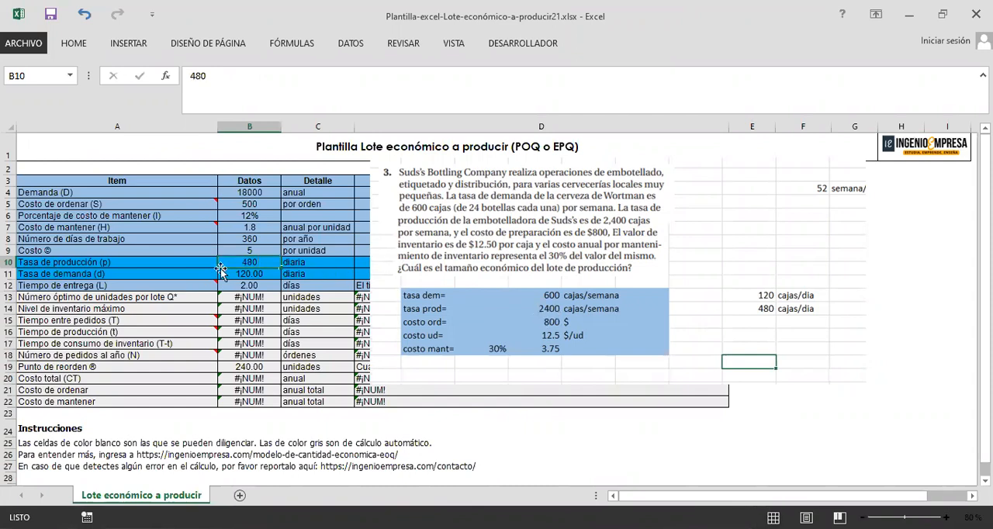
Step: Set the template's unit cost, Costo ©, in B9 to 12.5
key(Return)
click(242, 248)
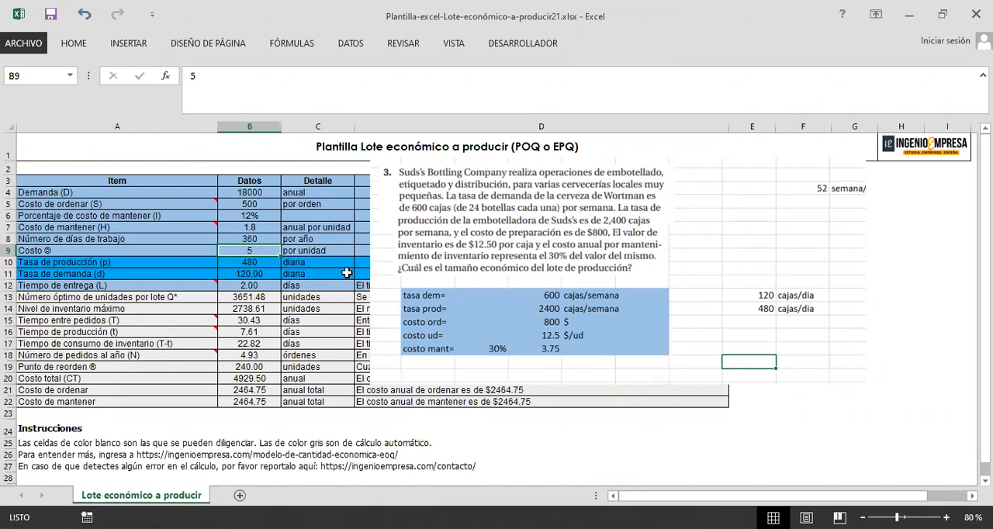
text(12)
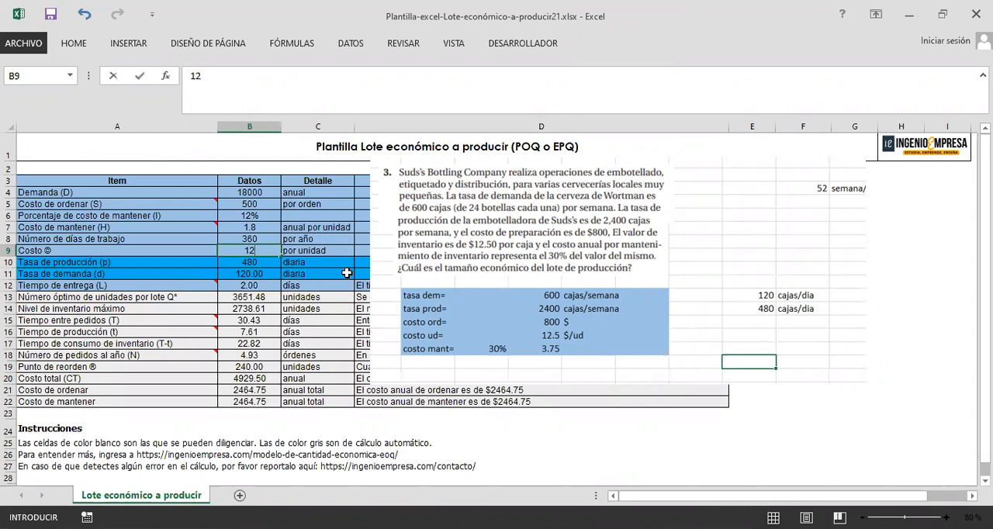
text(0.5)
key(Return)
Step: Set the Número de días de trabajo in B8 to 260
drag(180, 242, 267, 242)
click(273, 241)
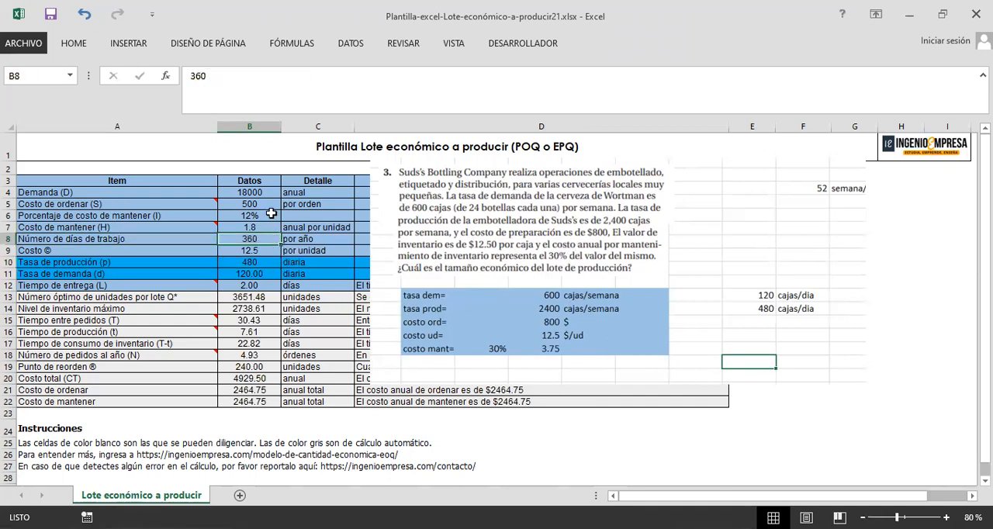
double_click(195, 77)
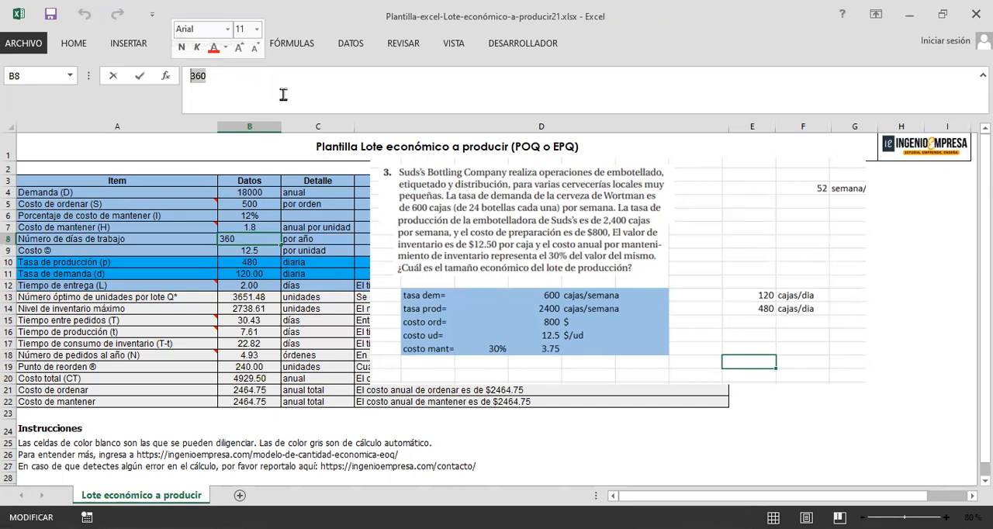
key(BackSpace)
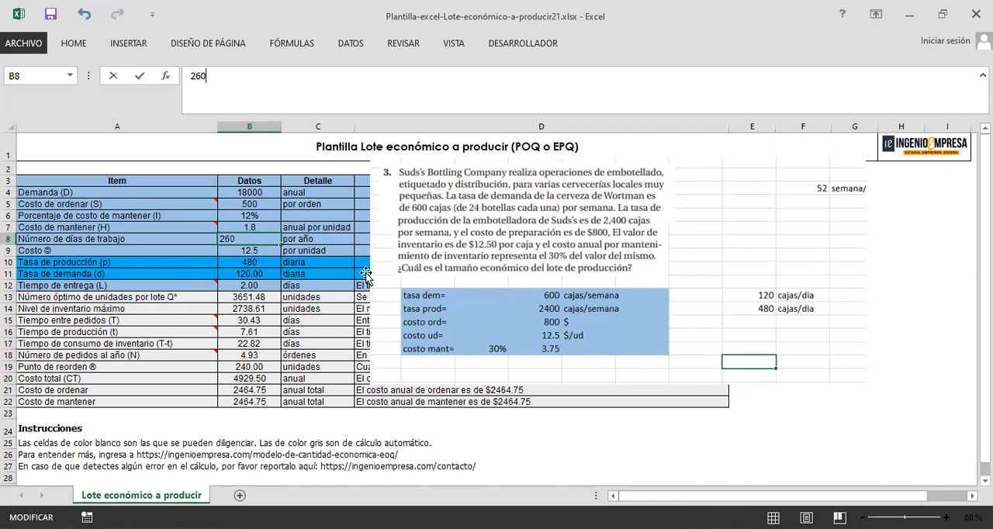
key(Return)
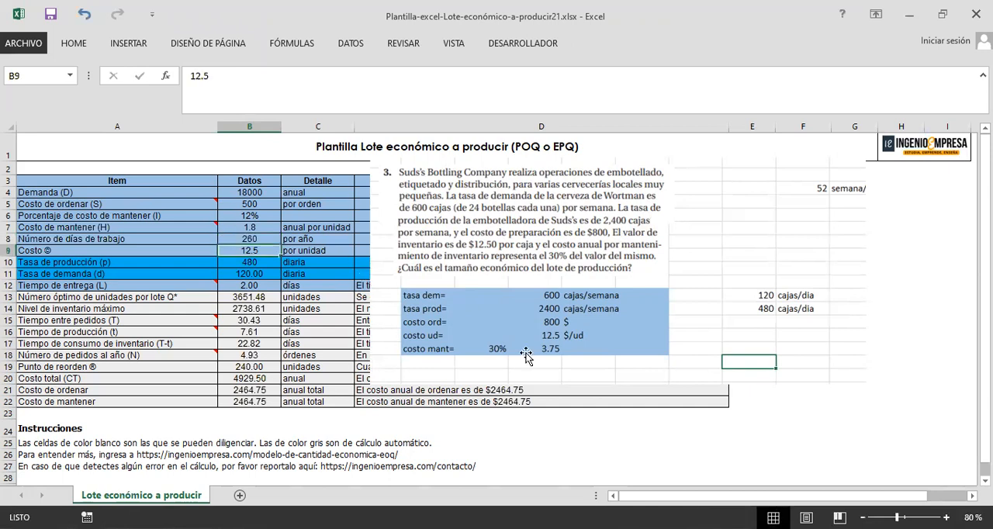
Step: Try 600 as the Número de días de trabajo in B8, and clear the cell again
click(267, 238)
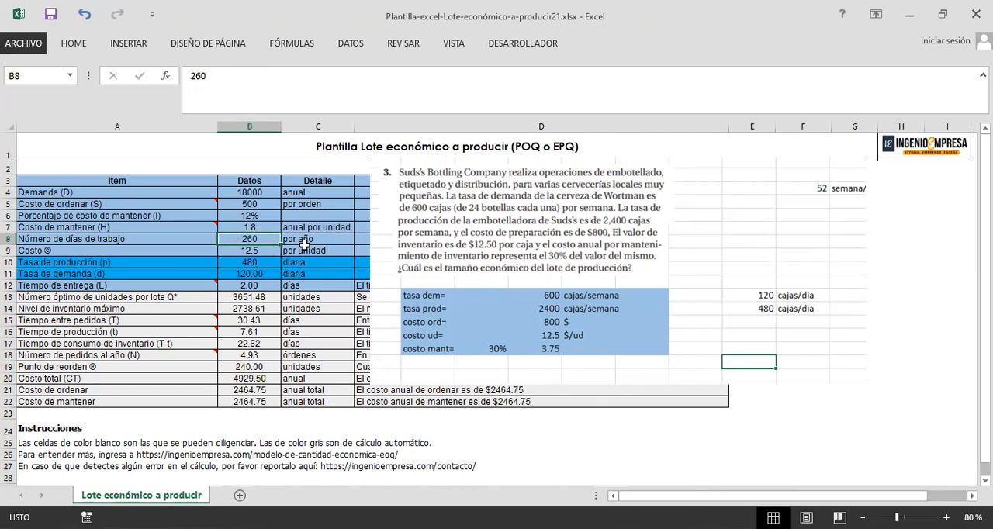
text(600)
key(Return)
drag(168, 241, 387, 238)
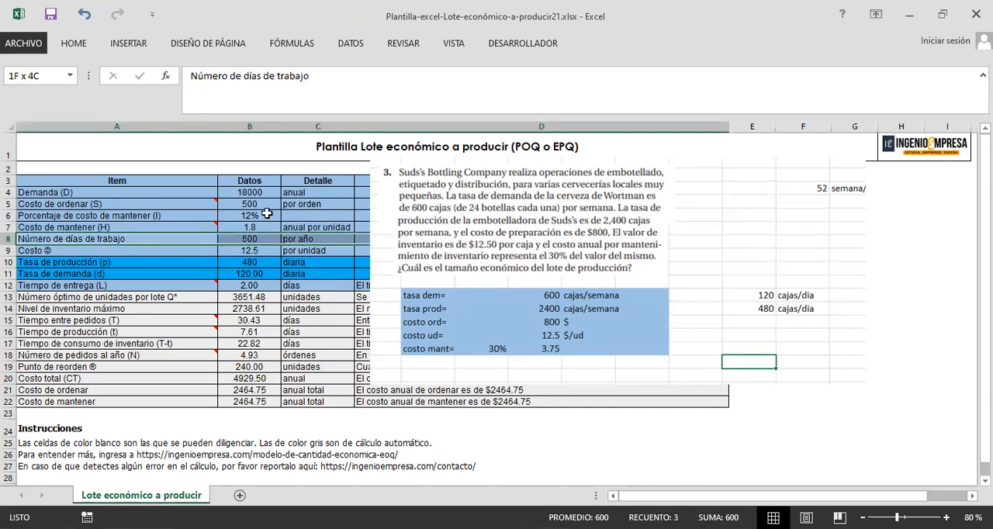
click(252, 239)
double_click(187, 81)
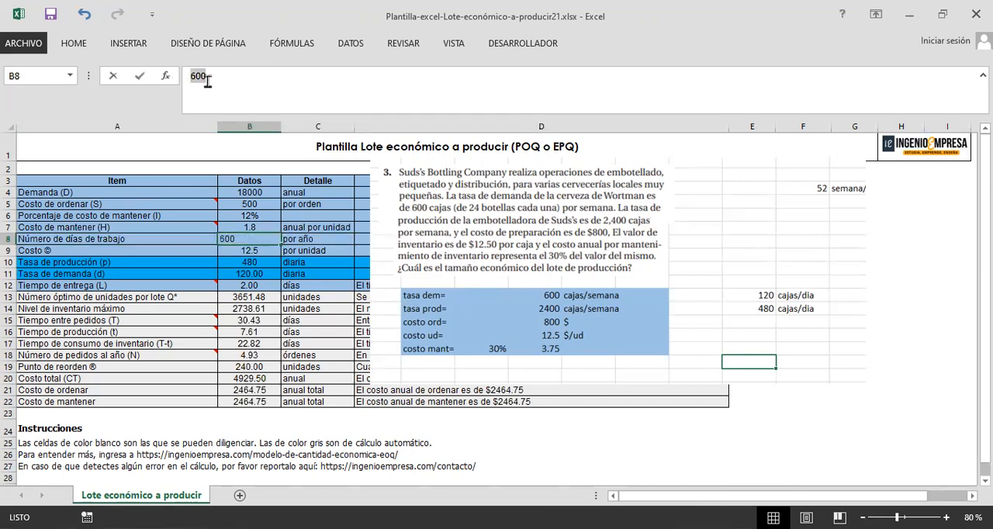
key(BackSpace)
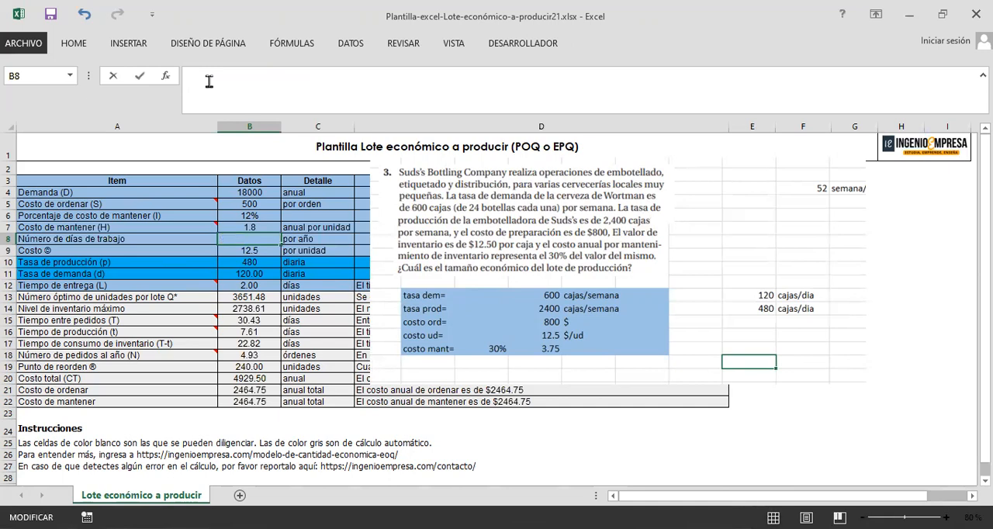
key(Return)
Step: Check the calculated results in B13:B22 while the Número de días de trabajo cell is empty
click(268, 239)
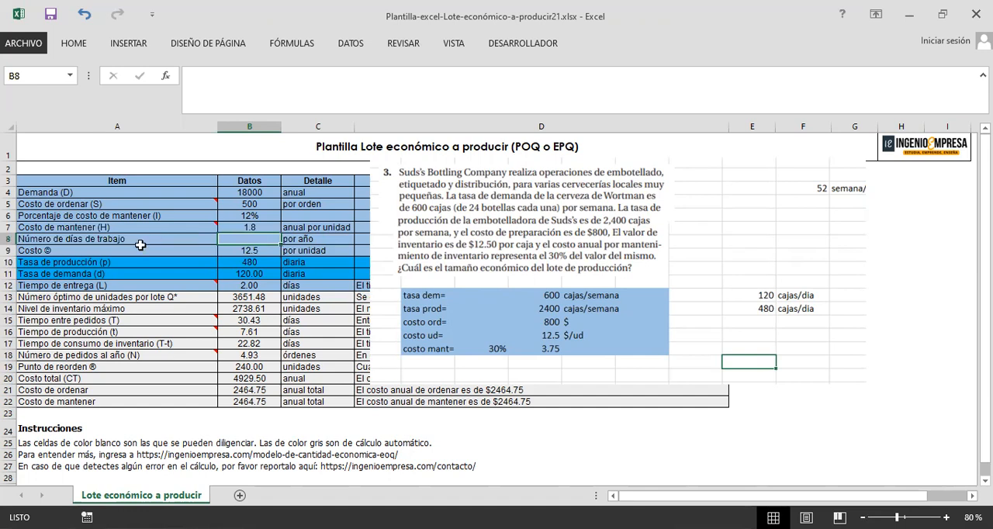
drag(178, 239, 226, 242)
click(261, 297)
drag(274, 336, 274, 401)
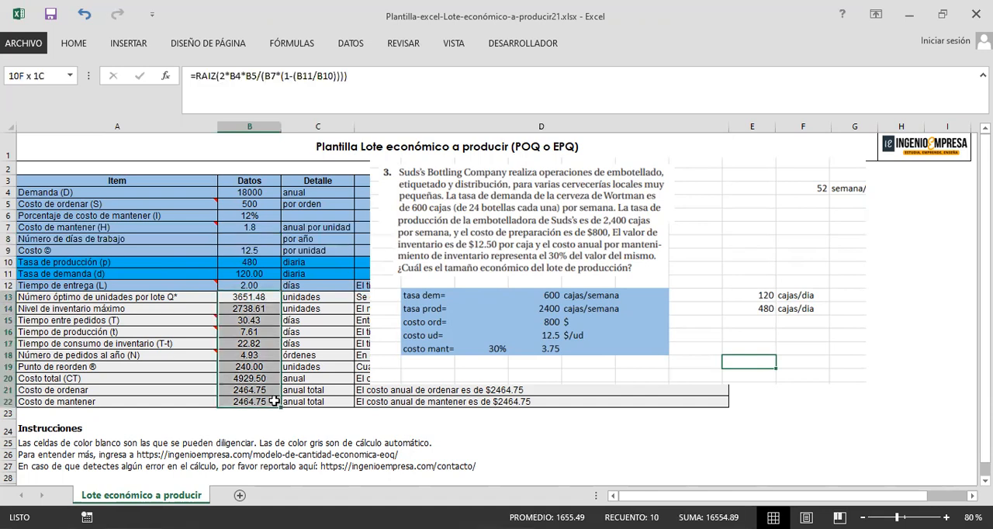
click(273, 401)
click(132, 239)
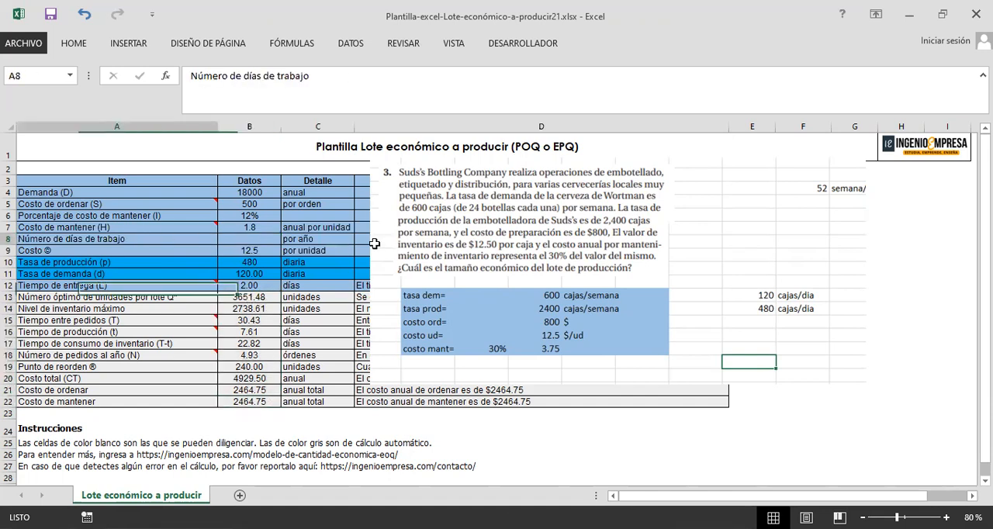
drag(374, 244, 375, 244)
Step: Enter 260 in the empty Número de días de trabajo cell B8
click(262, 240)
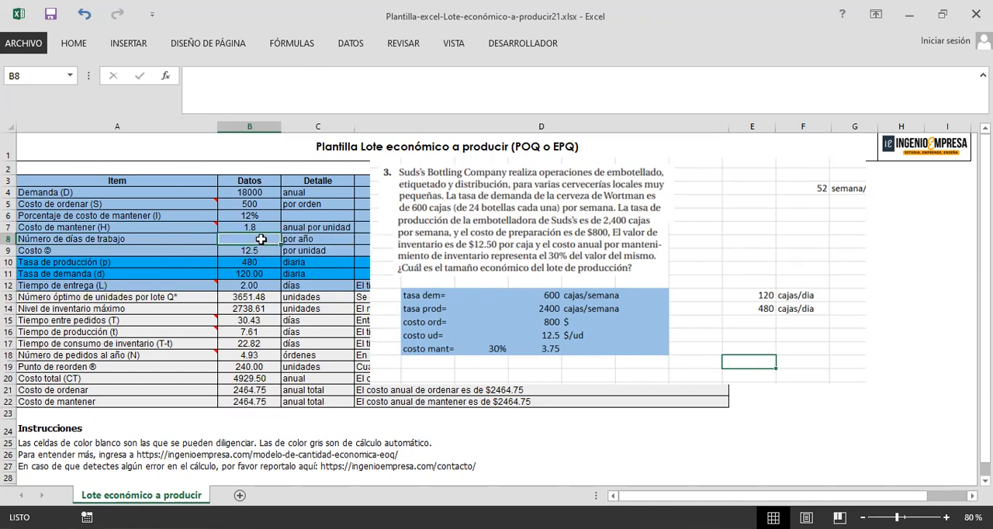
click(255, 99)
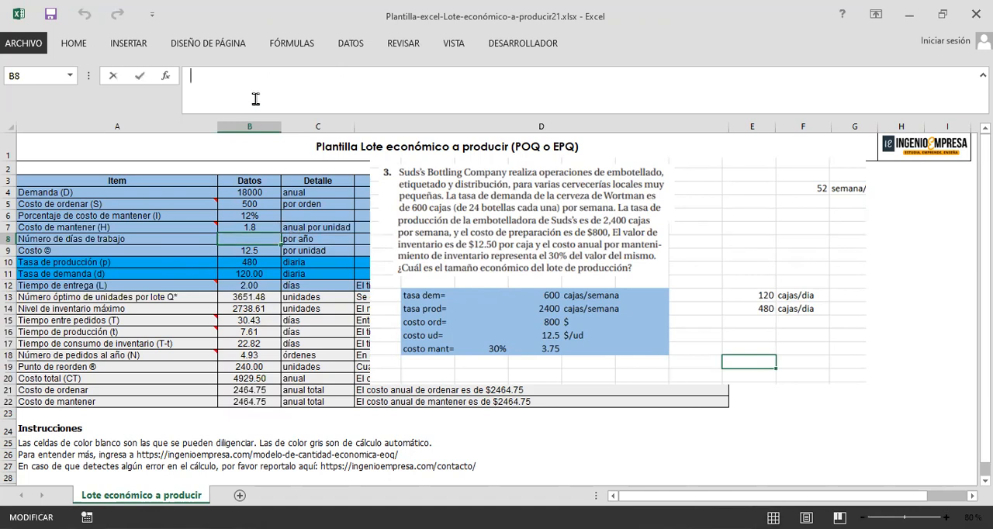
text(260)
key(Return)
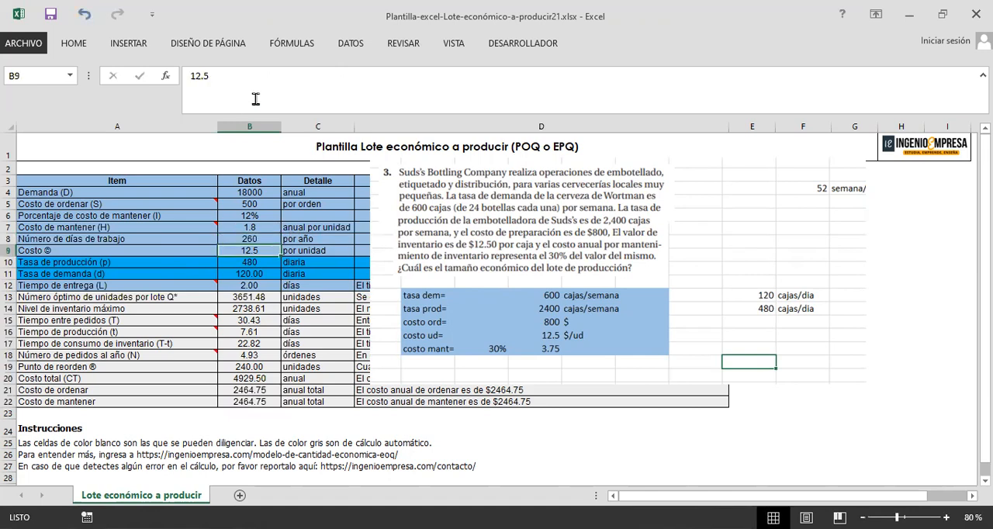
Step: Check the data entered in B8:B11, and set the annual Costo de mantener (H) per unit in B7 to 3.75
click(251, 275)
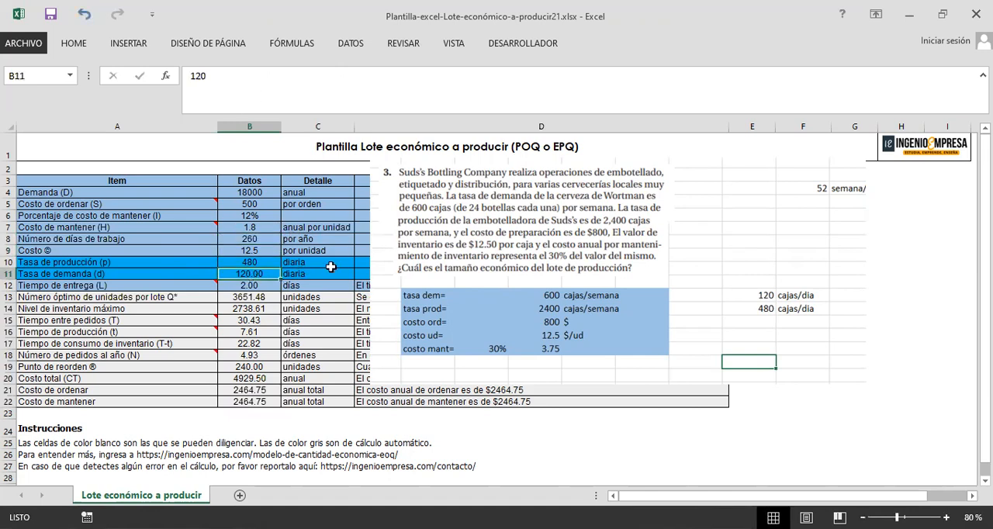
click(256, 263)
click(253, 274)
click(264, 263)
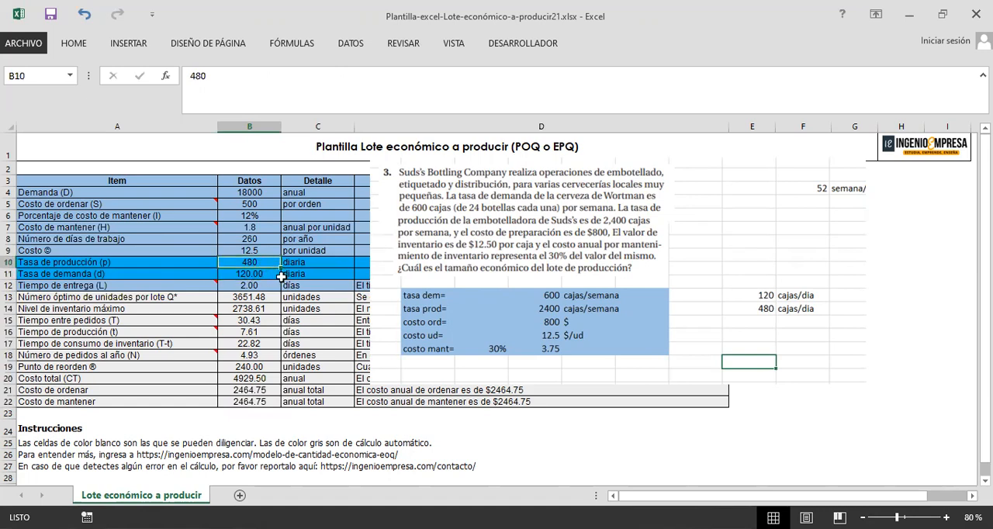
click(264, 250)
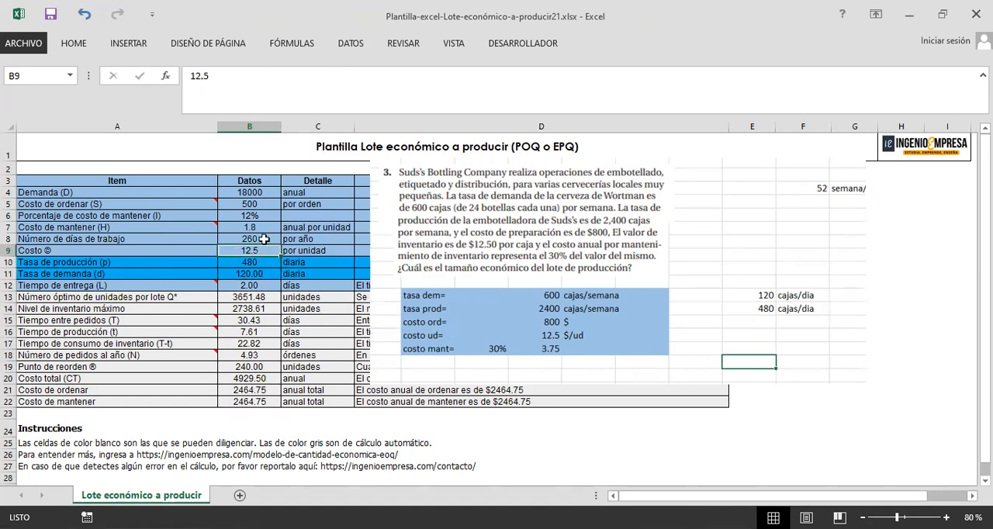
click(263, 239)
click(256, 228)
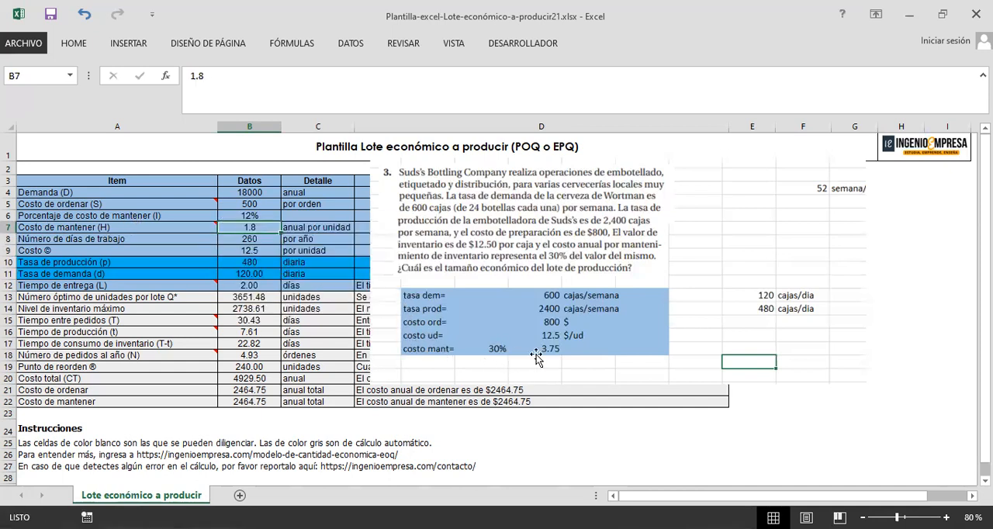
double_click(264, 232)
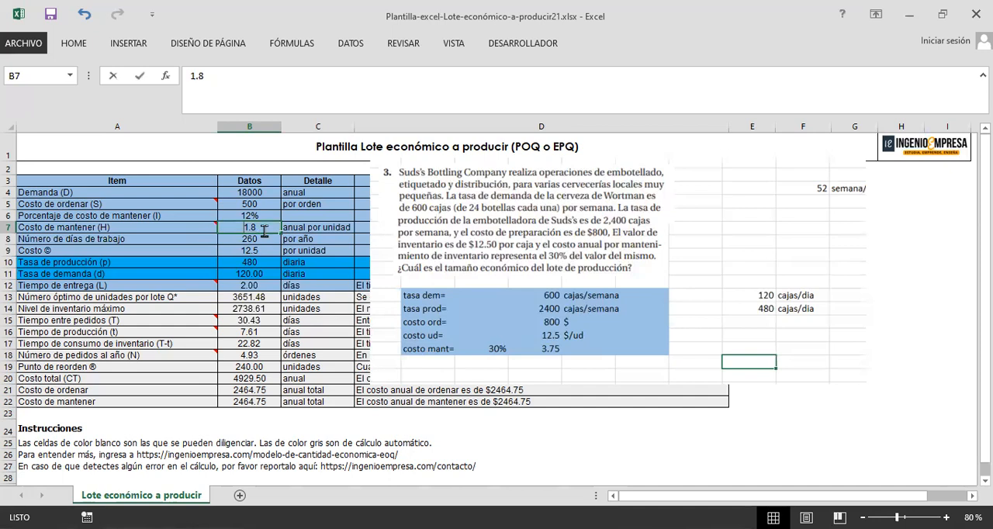
text(3.75)
key(Return)
Step: Set the Porcentaje de costo de mantener (I) in B6 to 30% and check that row
click(257, 215)
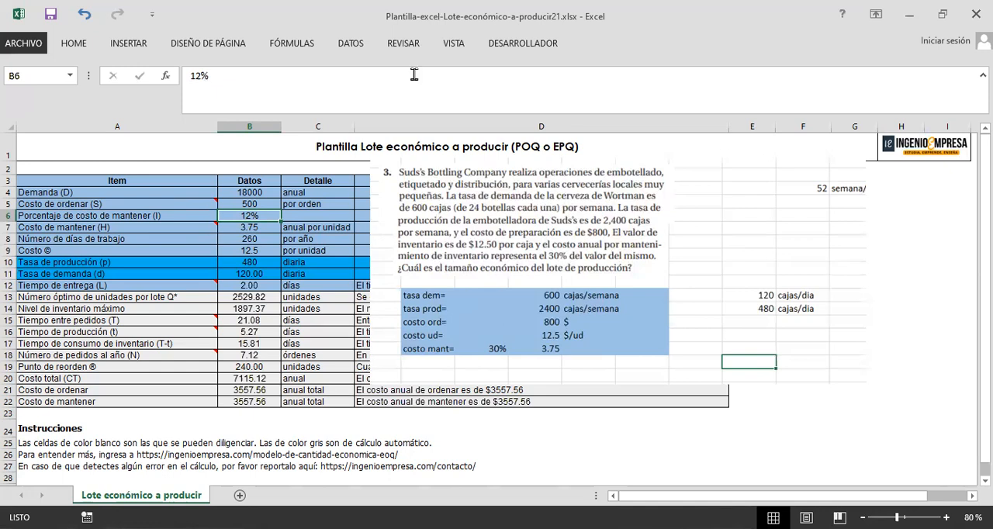
click(438, 71)
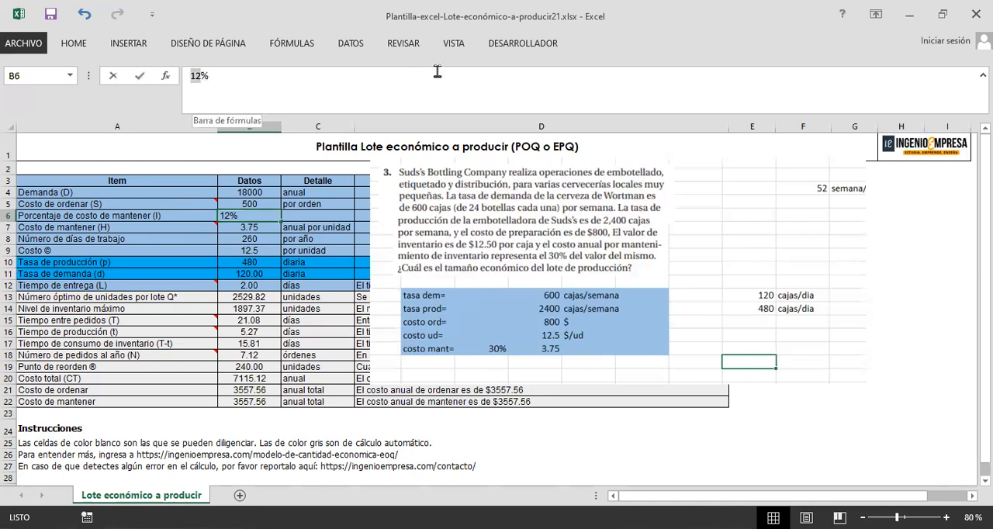
text(30)
click(262, 296)
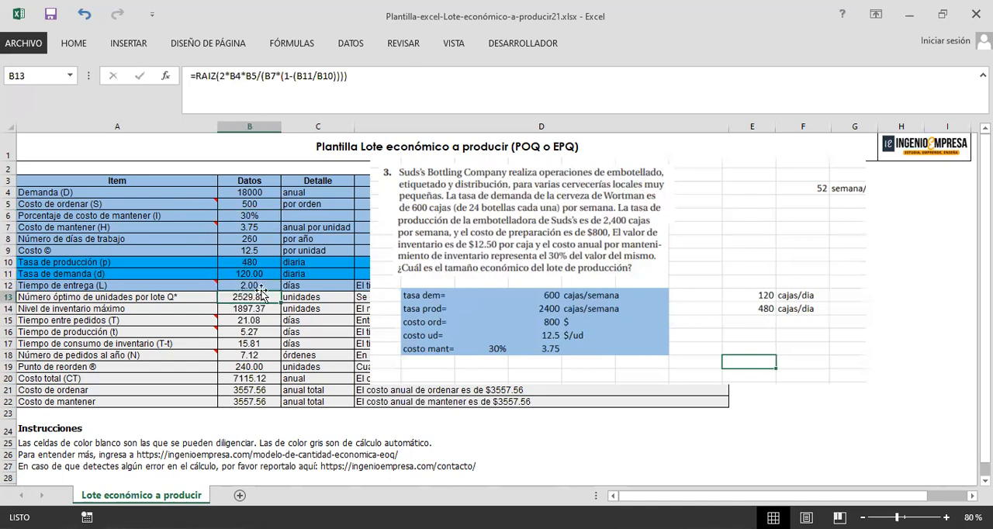
click(271, 215)
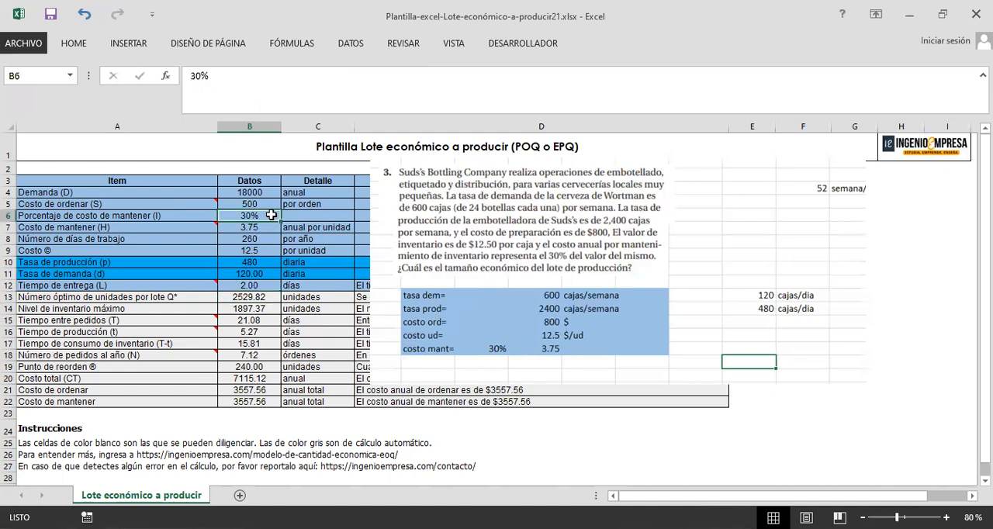
click(161, 215)
click(266, 215)
drag(183, 214, 365, 216)
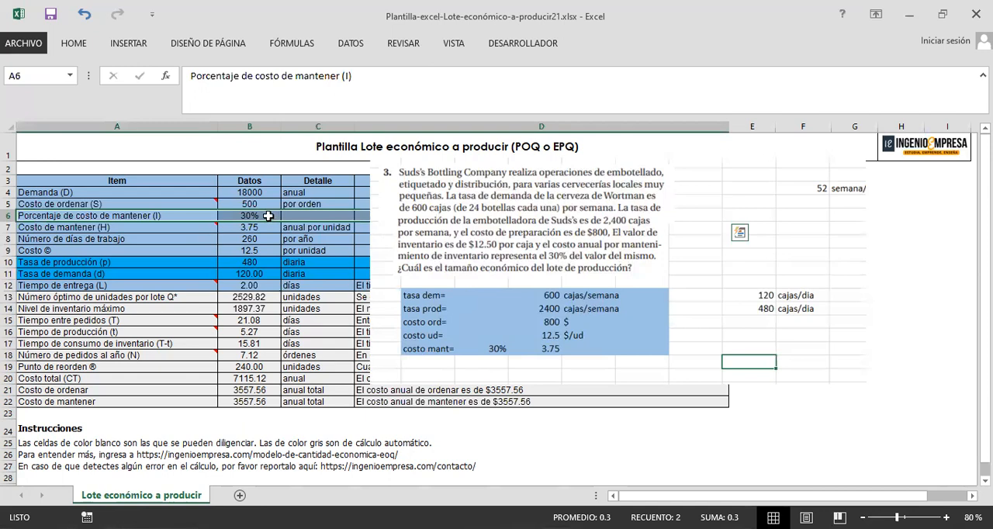
click(249, 215)
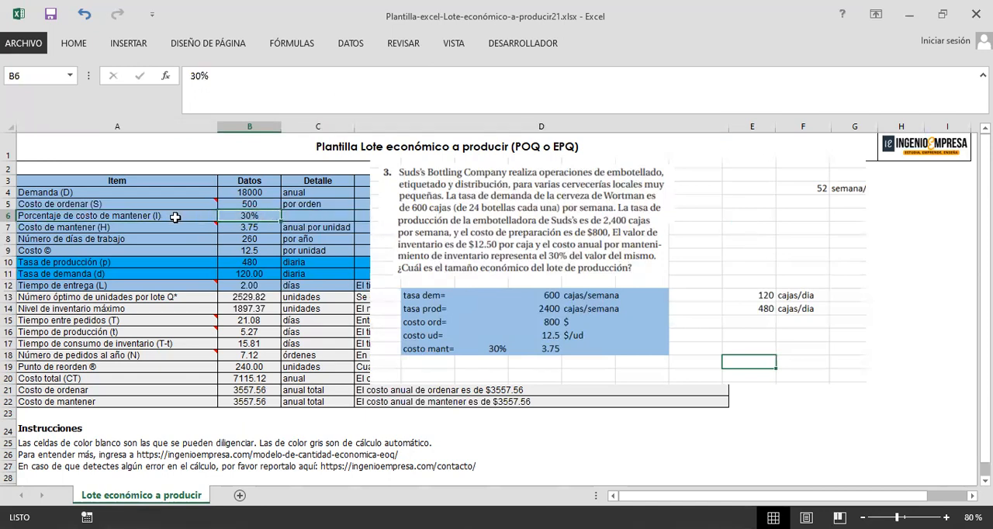
drag(195, 216, 299, 215)
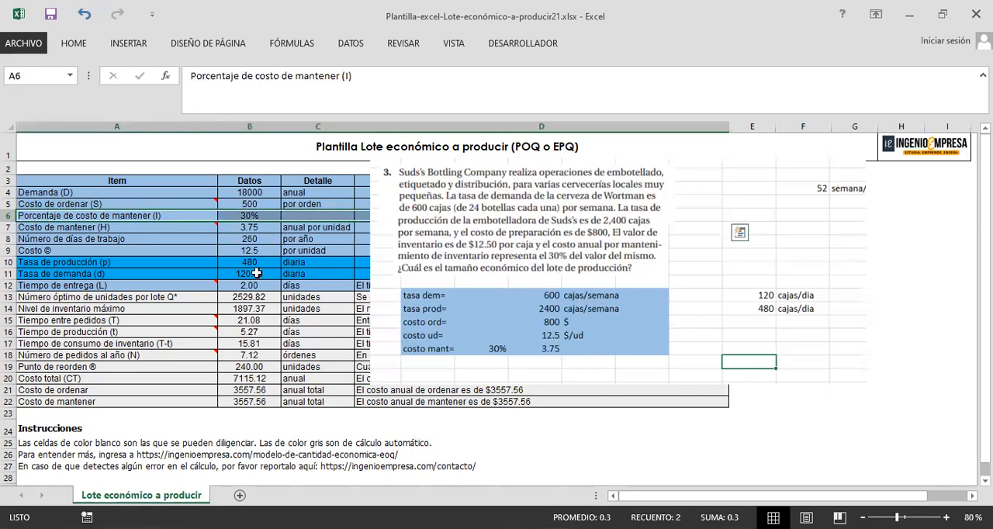
Step: Set the Costo de ordenar (S) in B5 to 800
click(264, 204)
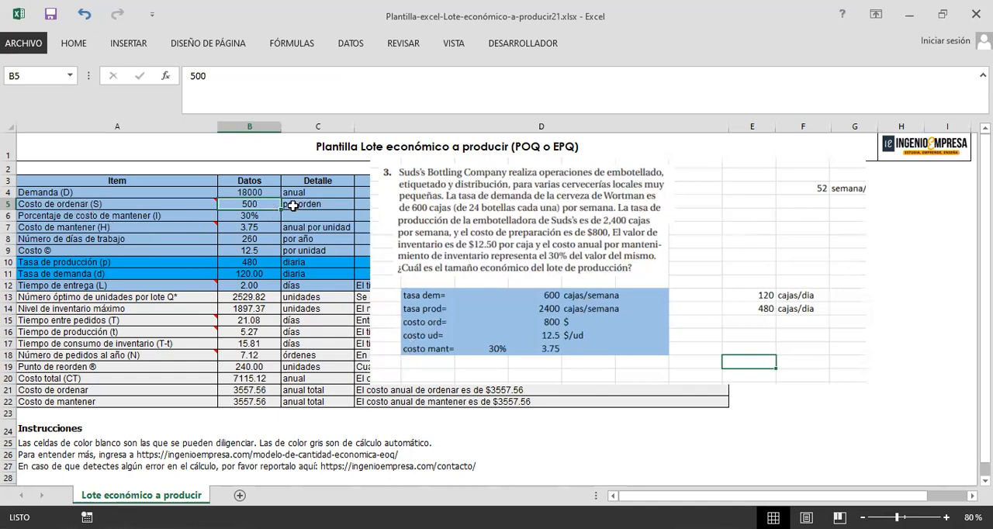
text(800)
key(Return)
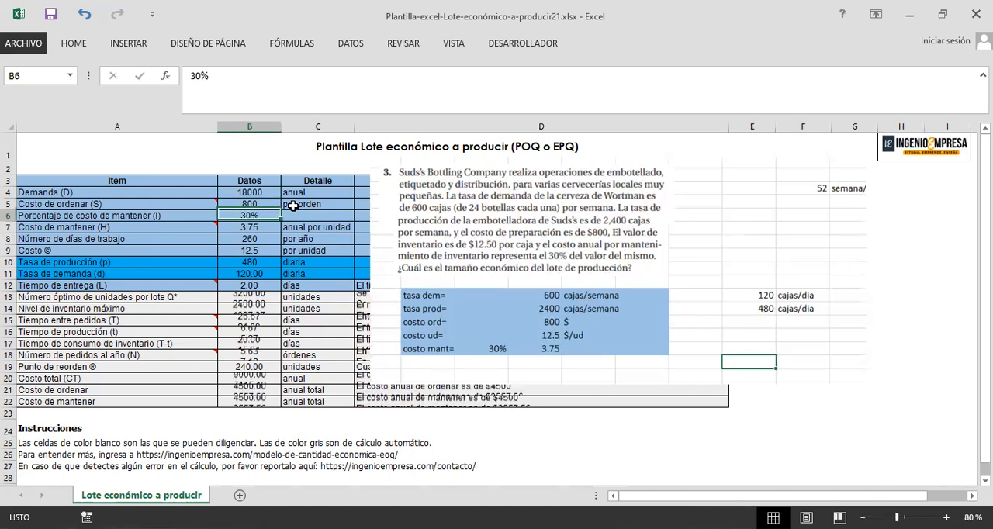
Step: Review the annual Demanda (D) in B4 along with the working days in B8 and the unit cost in B9
click(153, 195)
drag(258, 193, 258, 192)
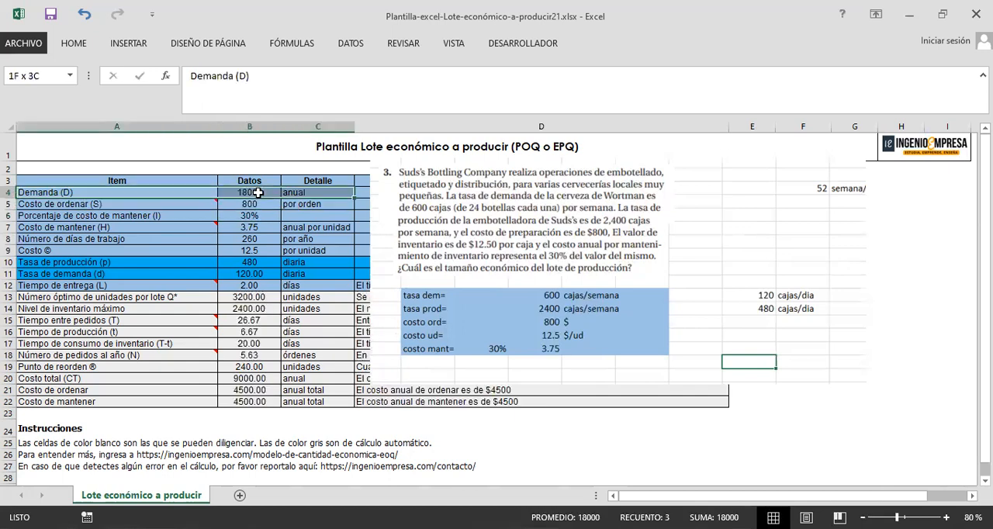
click(258, 193)
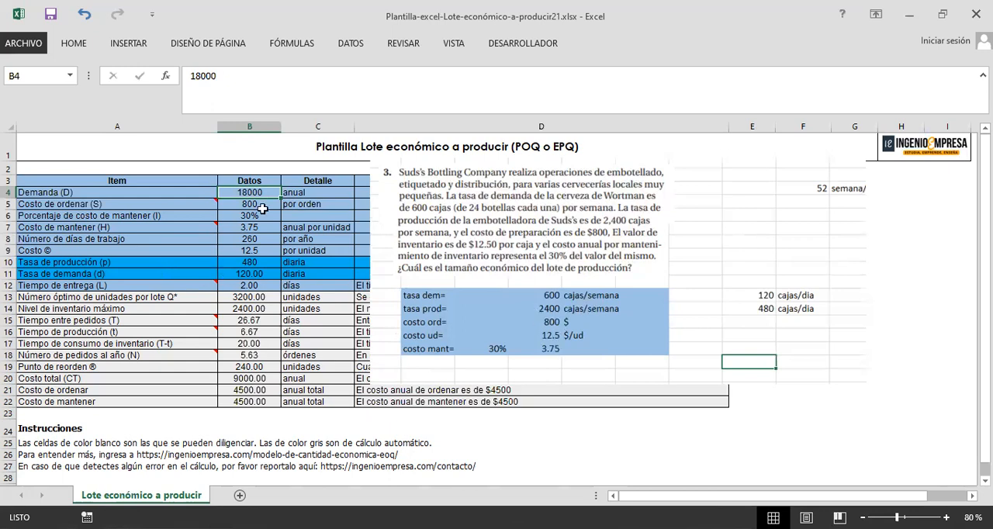
click(228, 95)
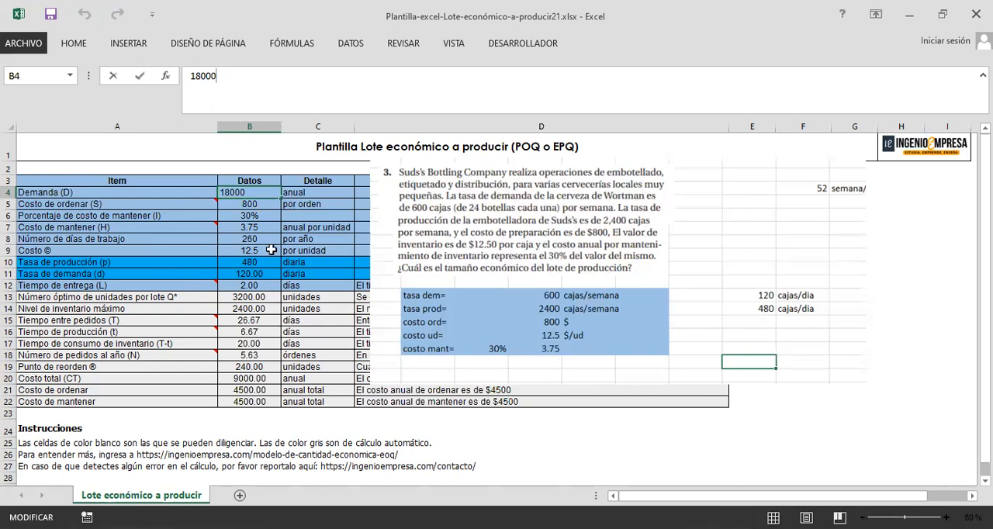
click(230, 239)
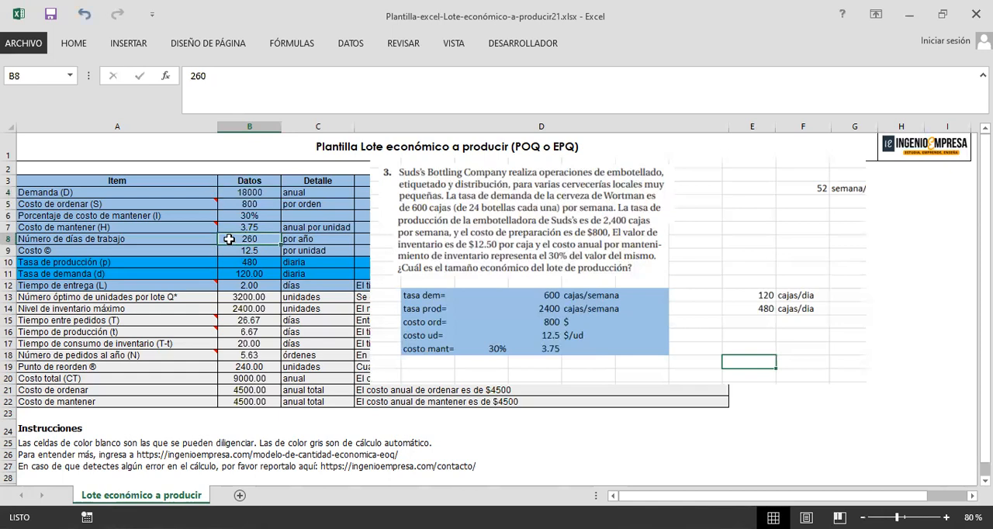
click(251, 250)
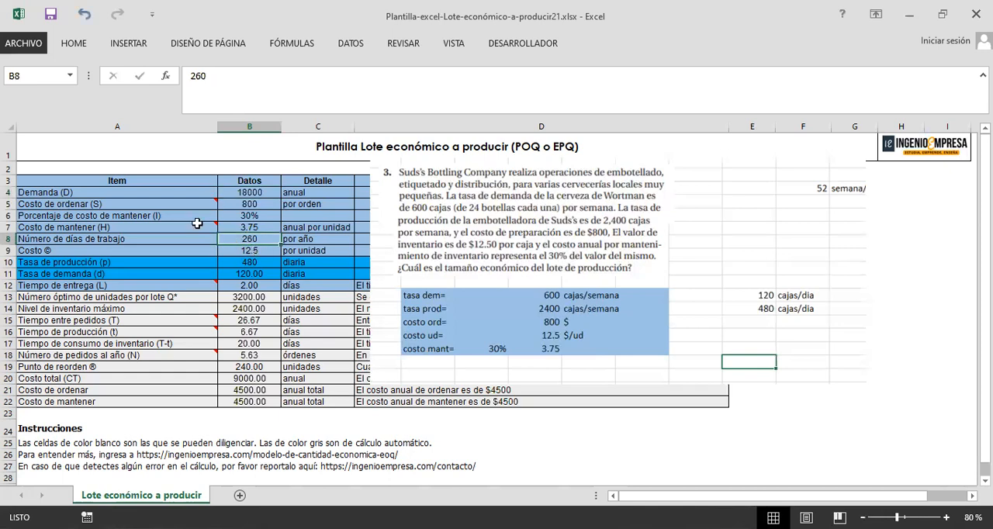
Step: Check the daily production and demand rates in B10:B11, and review the days-per-year formula in O3 of Libro2's producción sheet
click(257, 264)
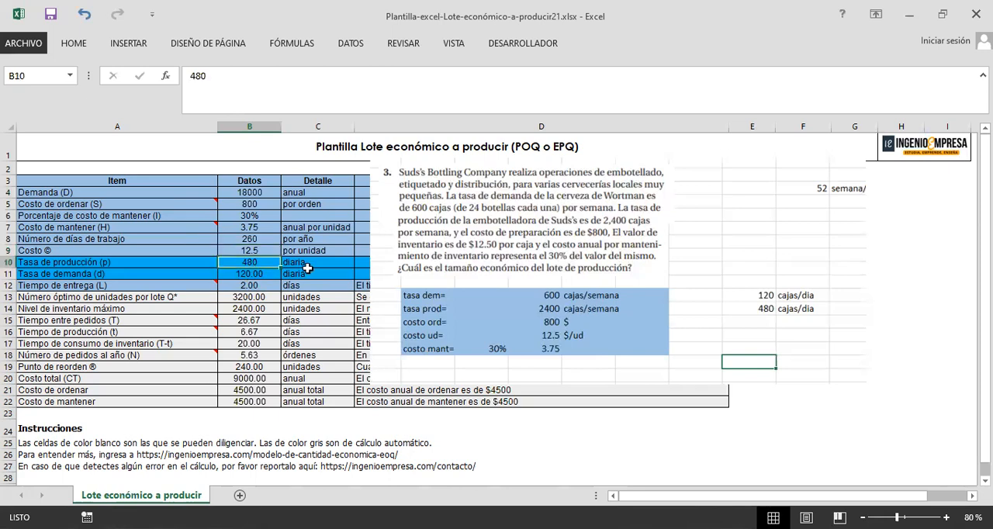
key(Down)
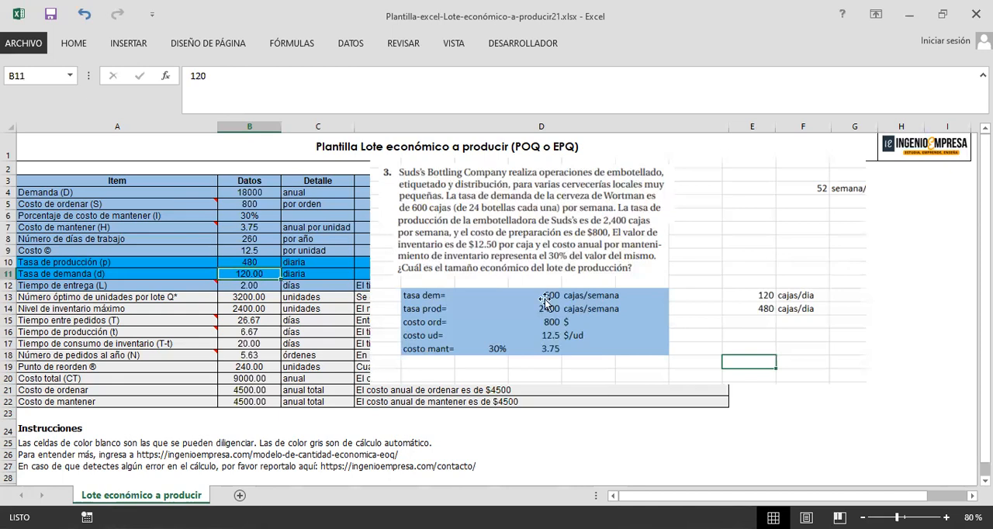
key(alt+Tab)
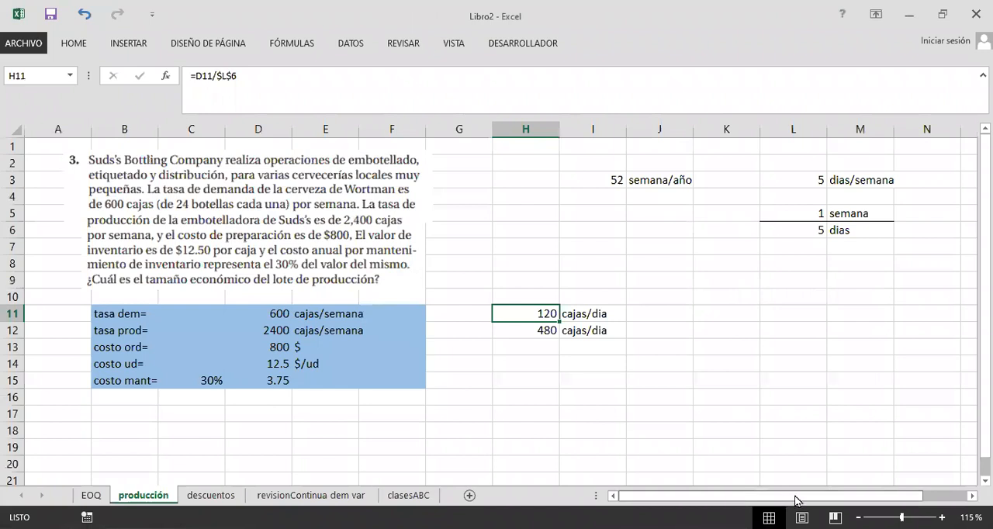
scroll(797, 500, right, 2)
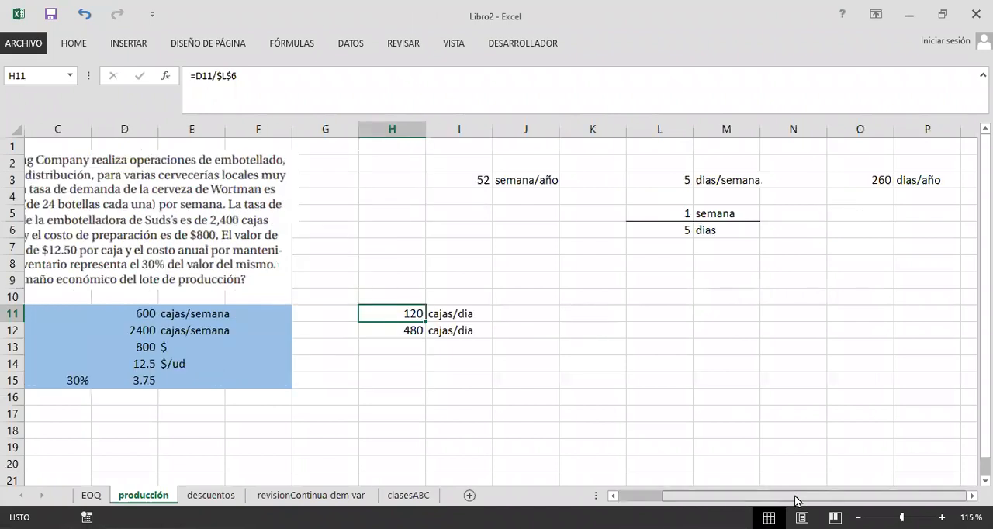
scroll(793, 500, left, 2)
mouse_move(789, 502)
mouse_down()
mouse_move(756, 502)
mouse_move(808, 502)
mouse_up()
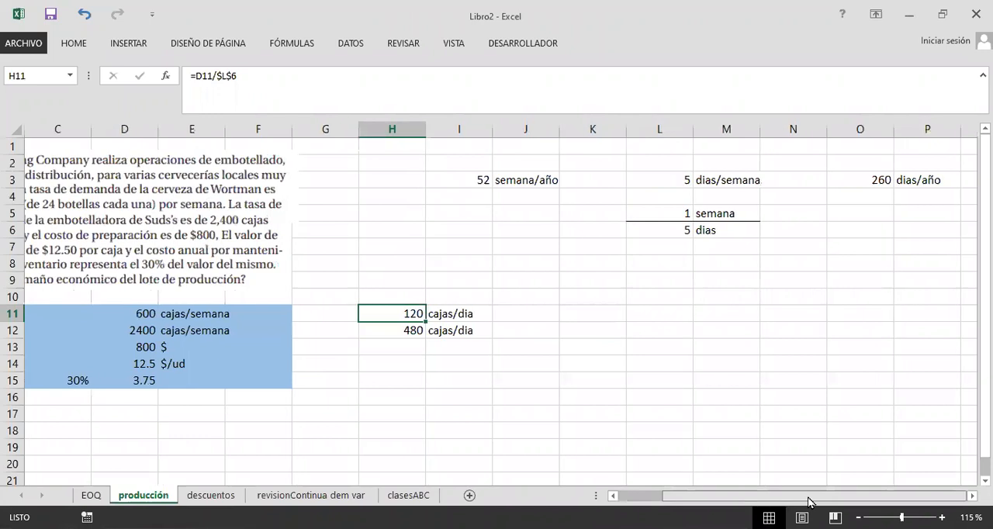
click(841, 177)
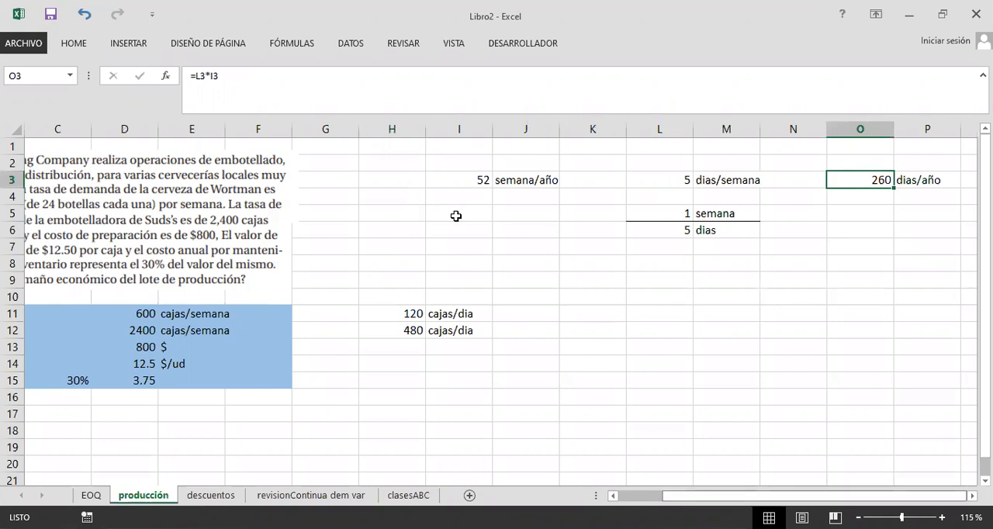
Step: Return to the economic production lot template and set the annual Demanda (D) in B4 to the formula =B11*B8
scroll(455, 215, left, 2)
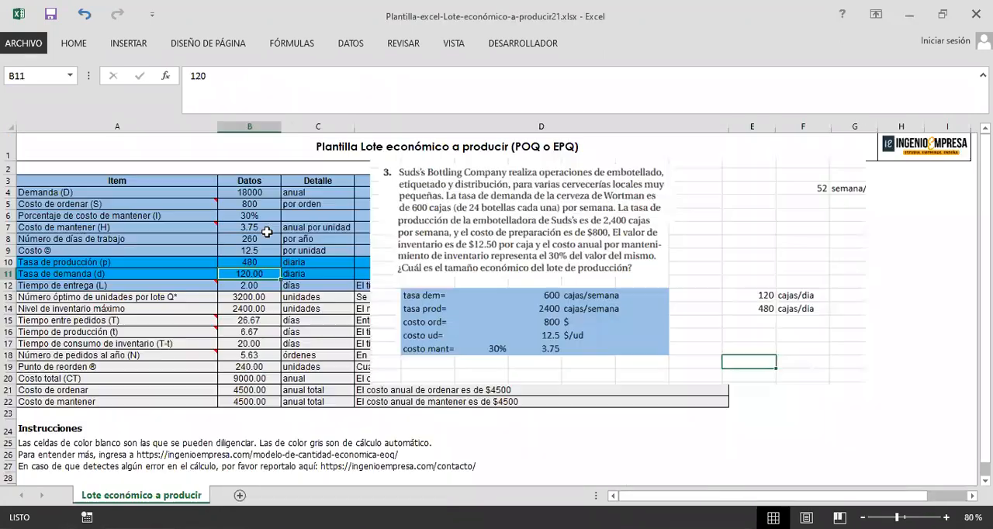
click(266, 230)
click(277, 193)
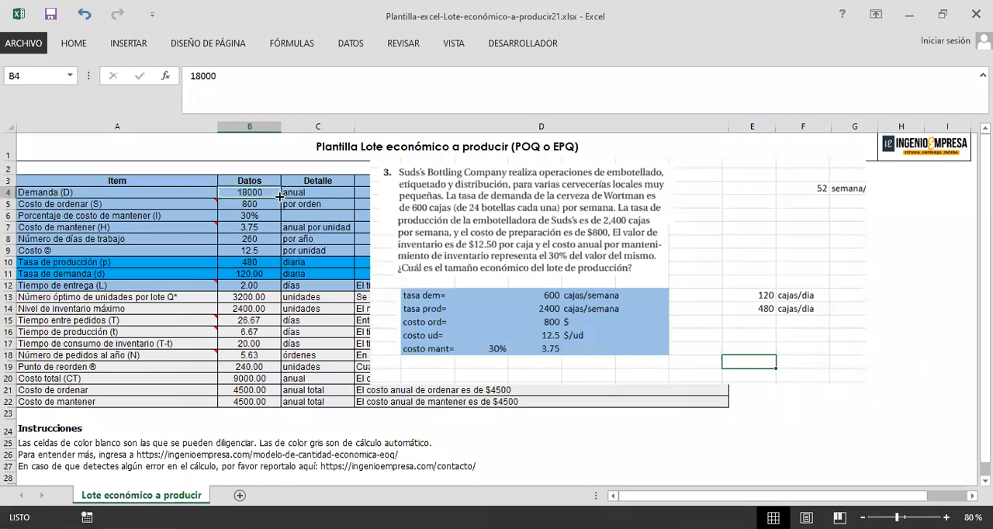
click(262, 275)
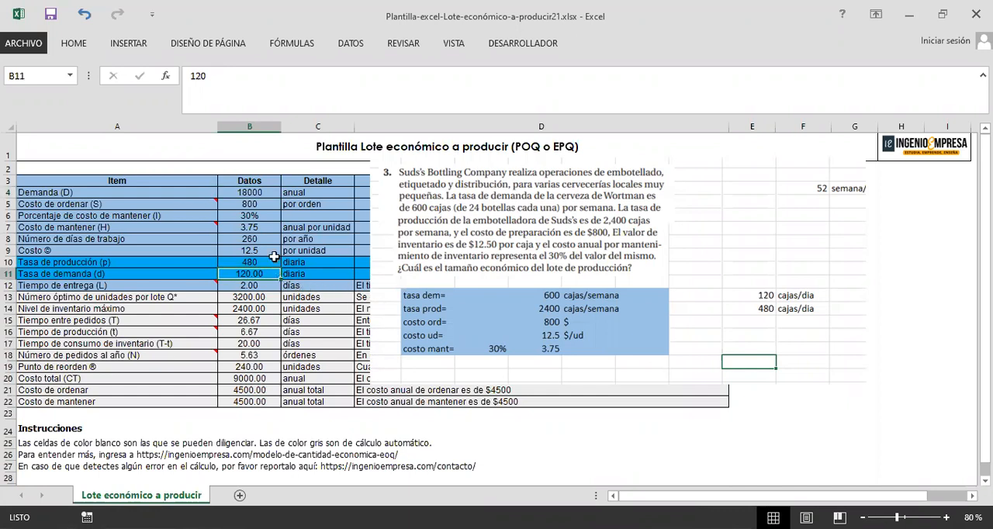
click(235, 83)
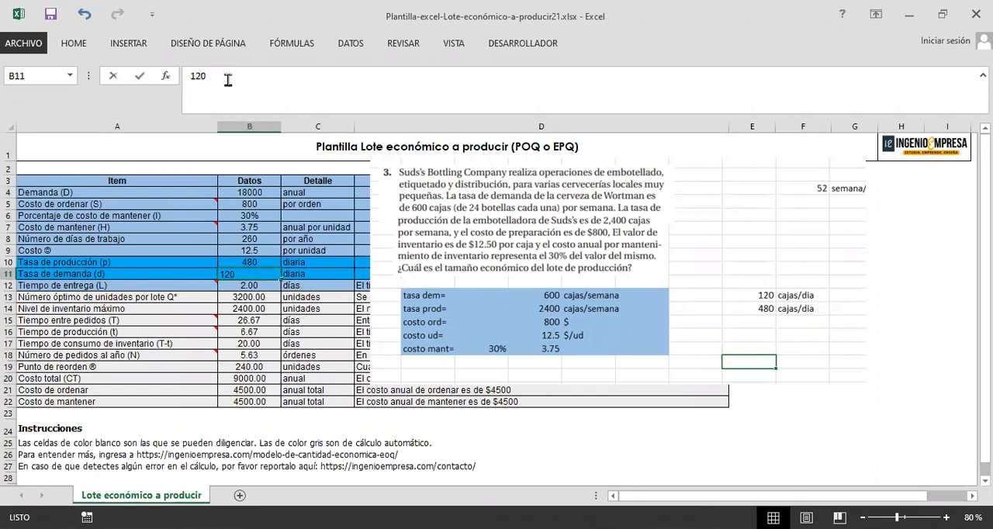
click(264, 191)
drag(219, 76, 161, 73)
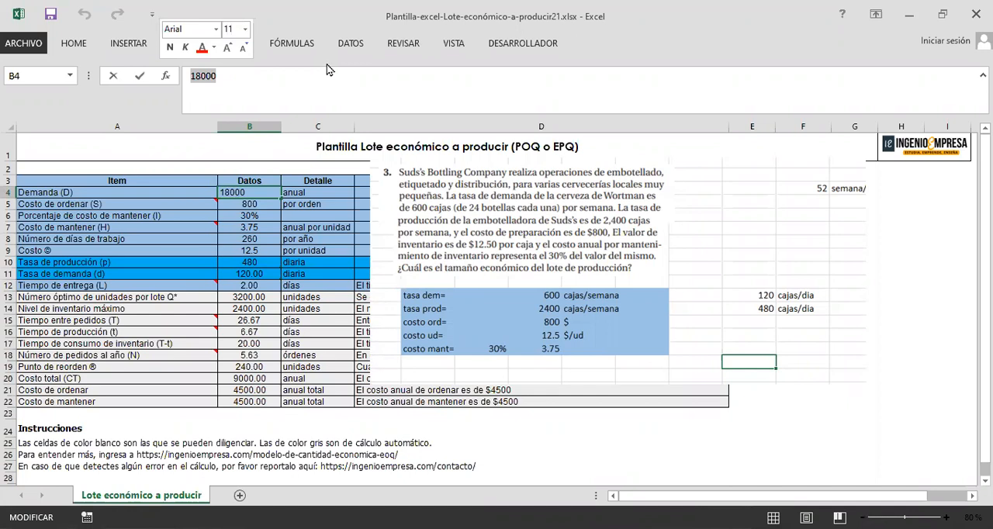
key(BackSpace)
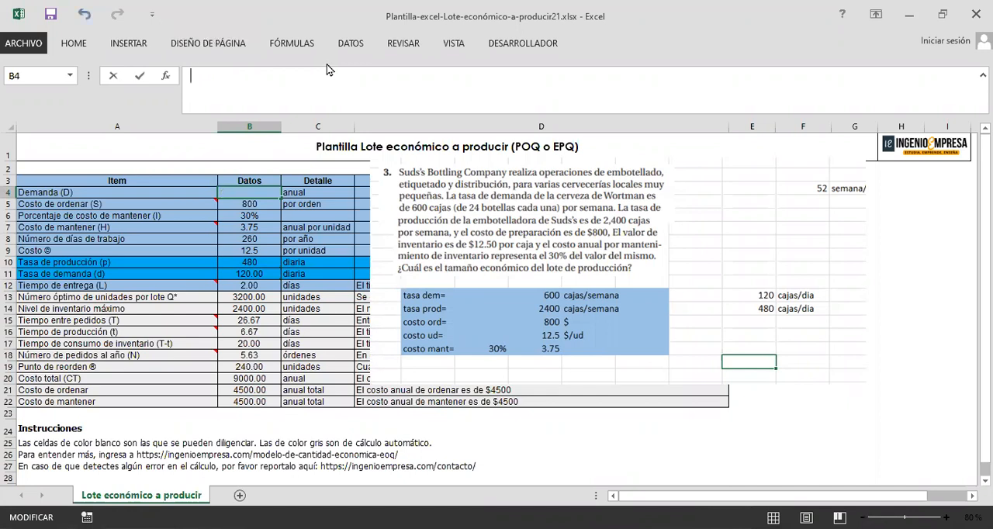
text(=)
click(263, 272)
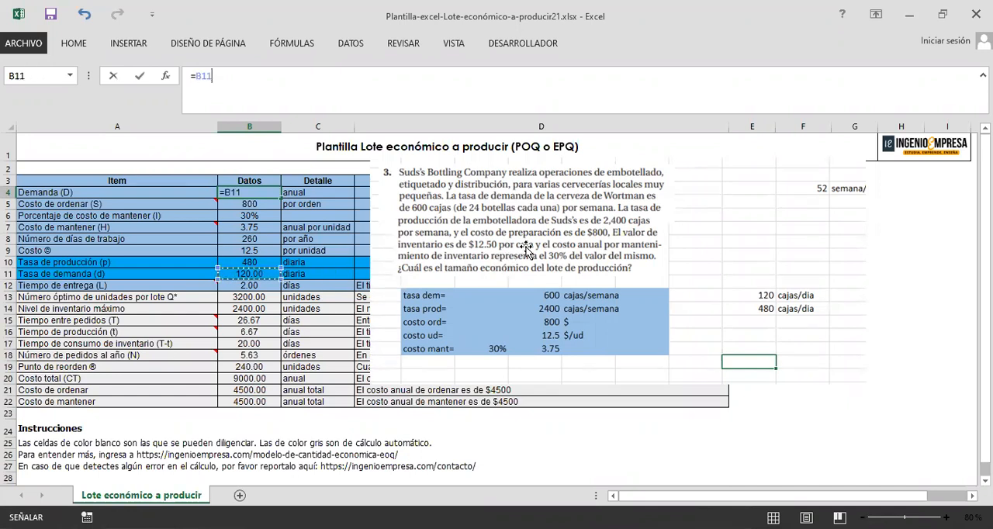
text(*)
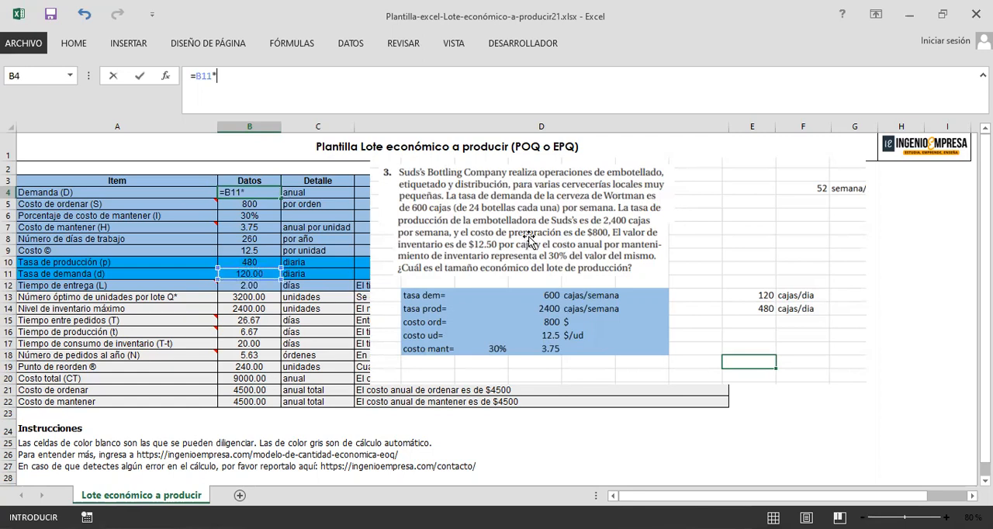
click(256, 239)
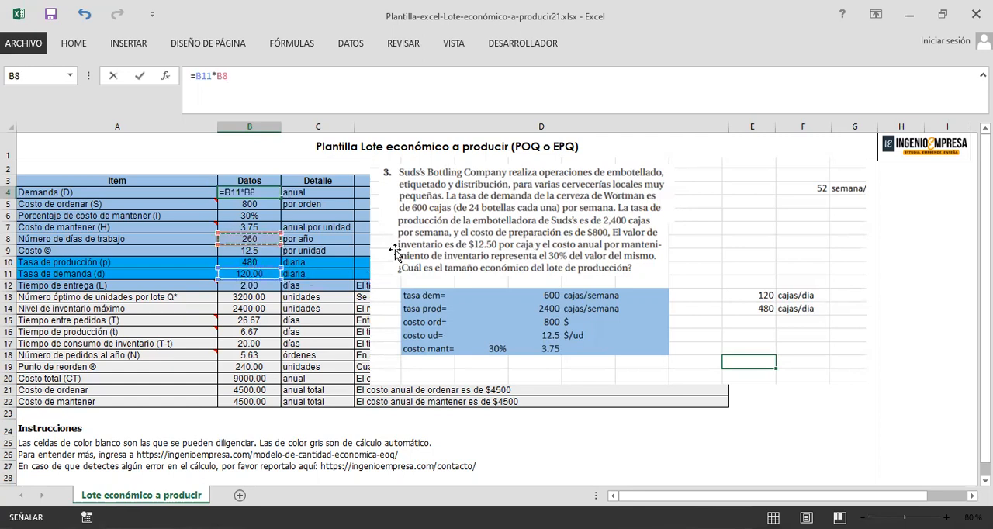
key(Return)
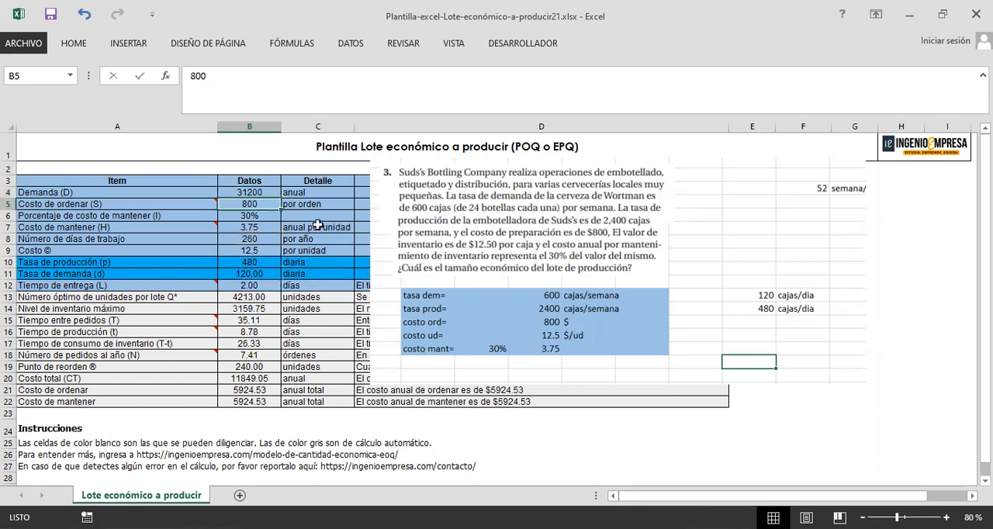
Step: Check the working days in B8, the demand formula in B4, the lead time in B12 and the demand rate in B11
click(263, 239)
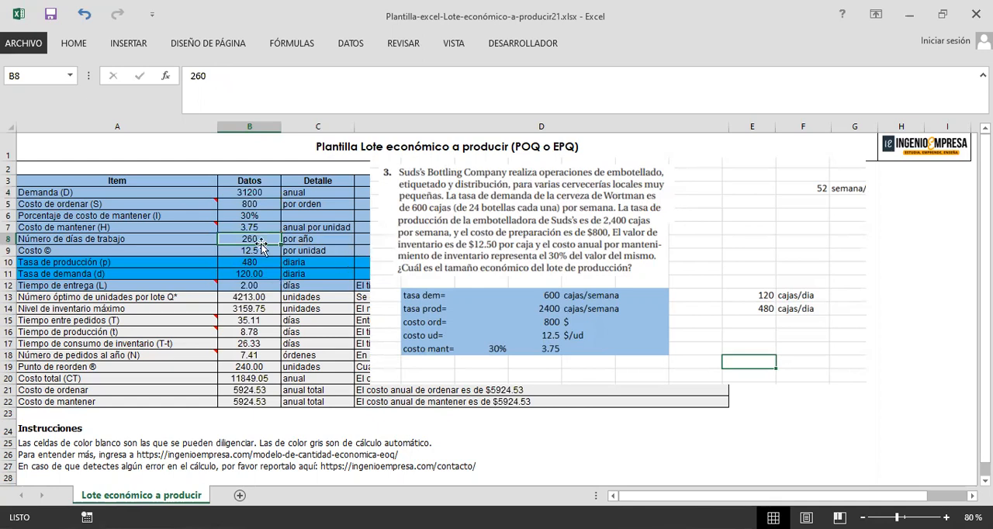
click(259, 192)
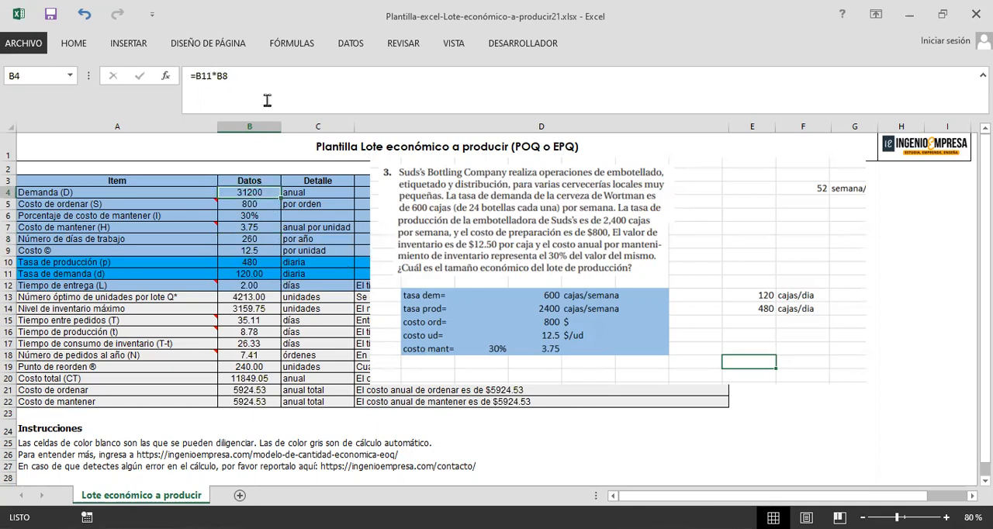
click(260, 287)
click(269, 274)
Step: Shift the problem picture slightly up and right, and draw a text box on its blank area beside the problem statement
drag(686, 287, 705, 278)
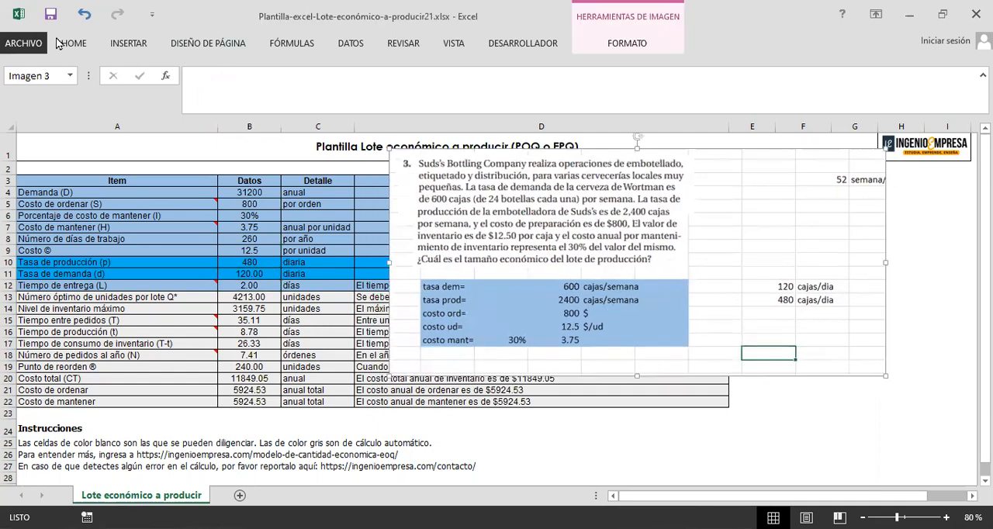
click(128, 43)
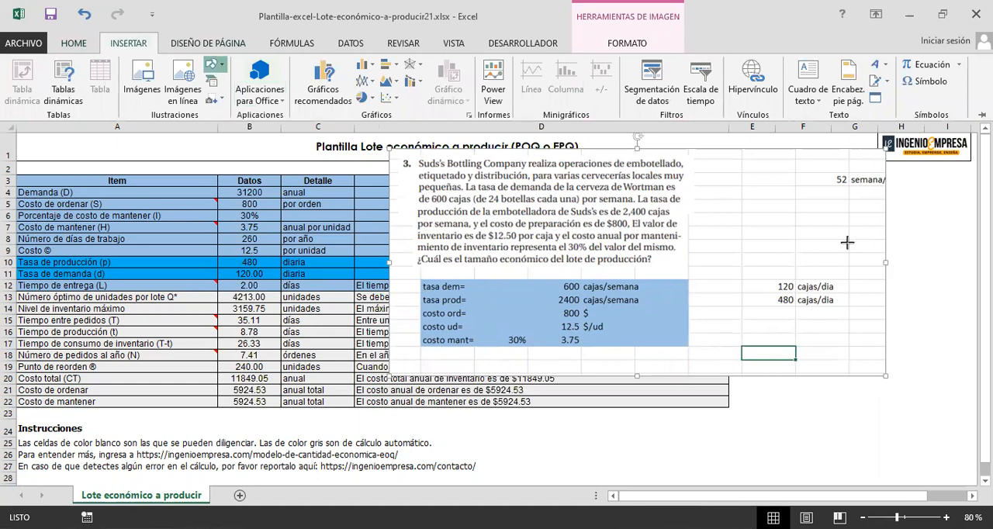
drag(846, 239, 709, 206)
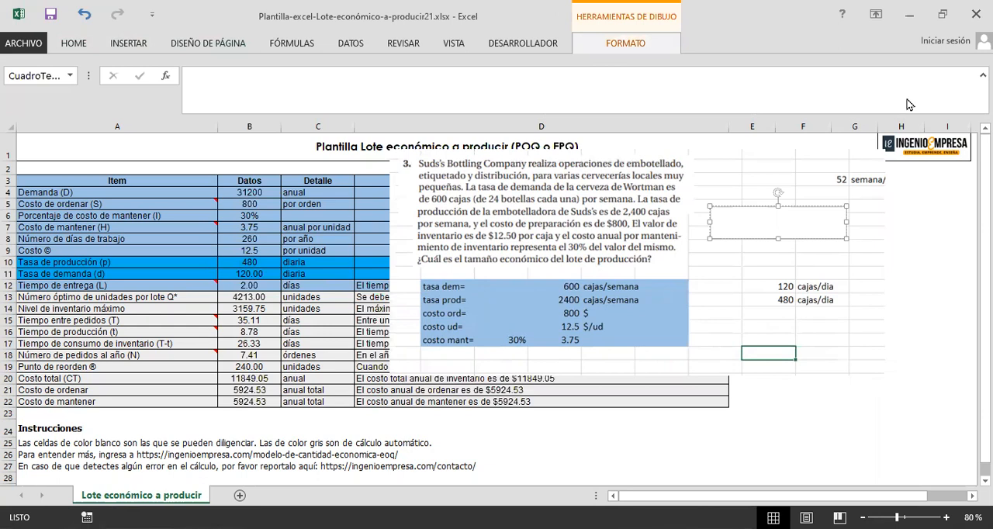
Step: Insert a new equation in the text box and add an empty stacked fraction to it
click(146, 43)
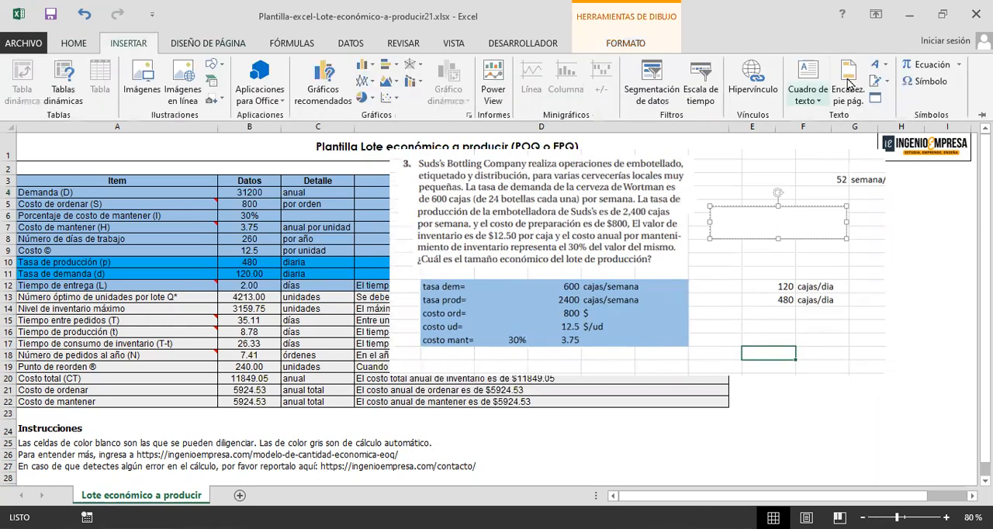
click(909, 68)
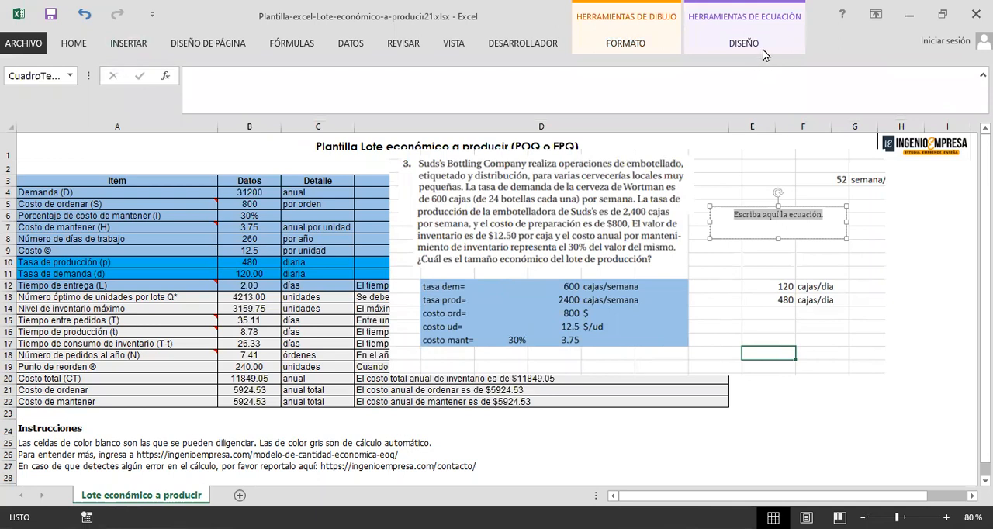
click(739, 47)
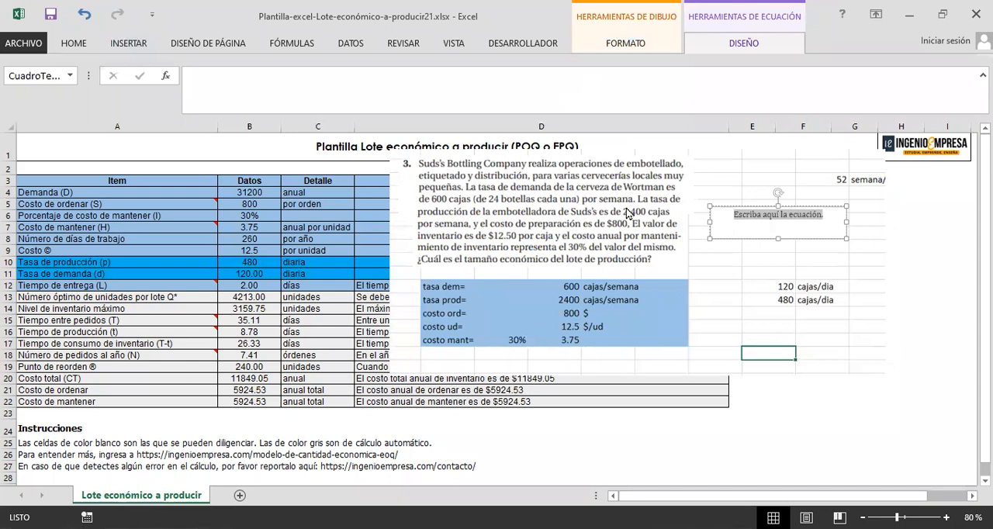
click(819, 223)
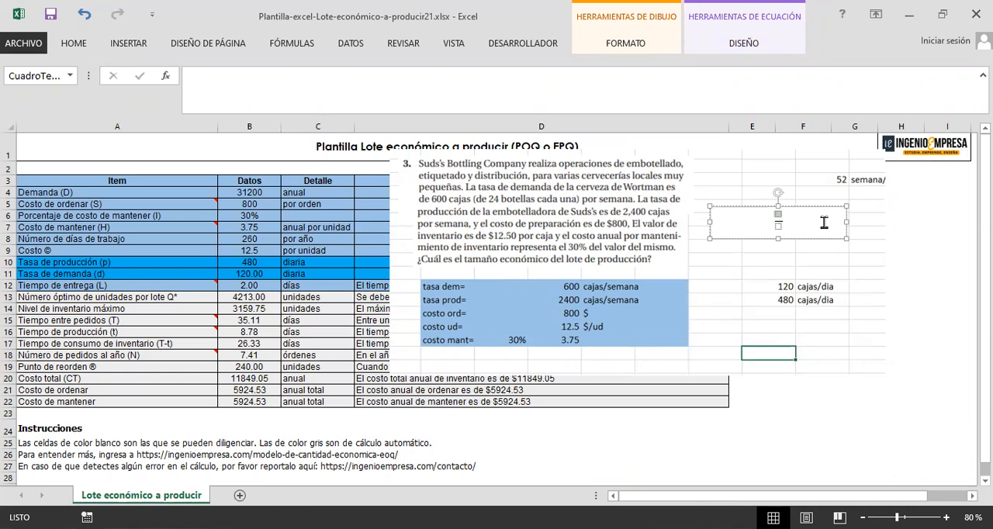
Step: Write "tasa demanda =" in front of the empty fraction in the equation
key(Left)
key(Left)
text(ta)
key(BackSpace)
key(BackSpace)
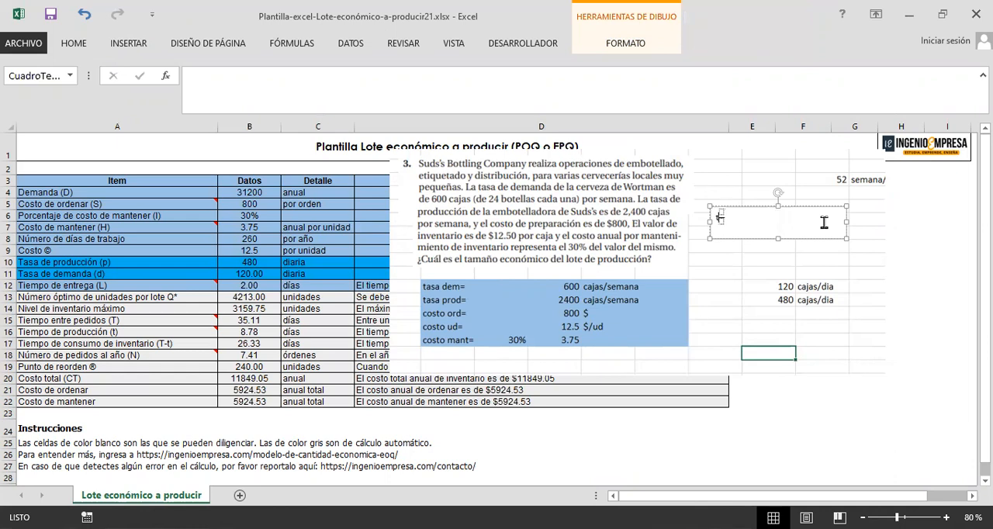
text(tasa)
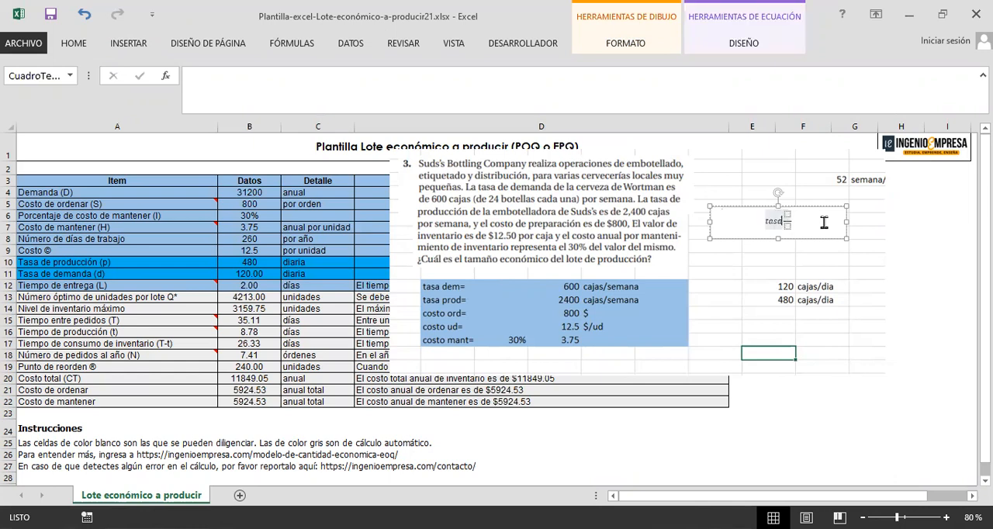
text( prod )
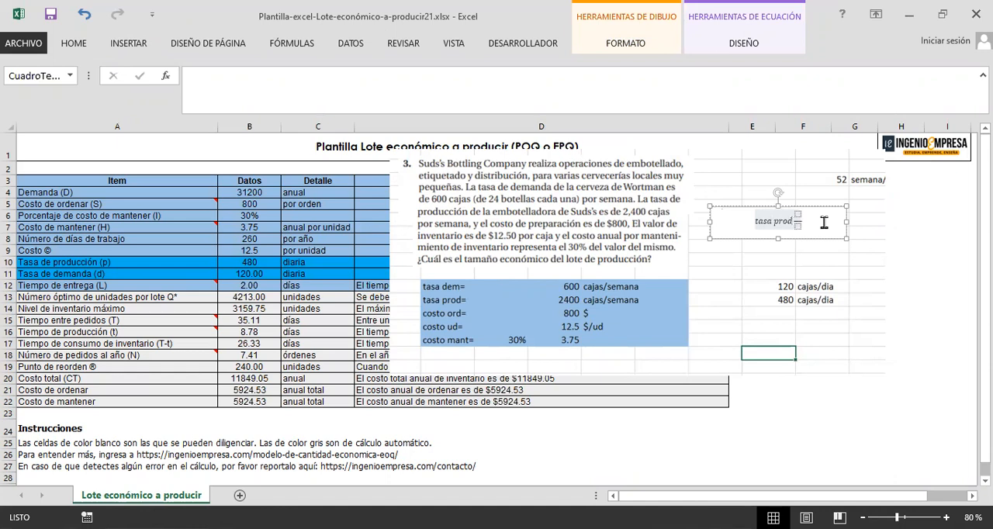
text(=)
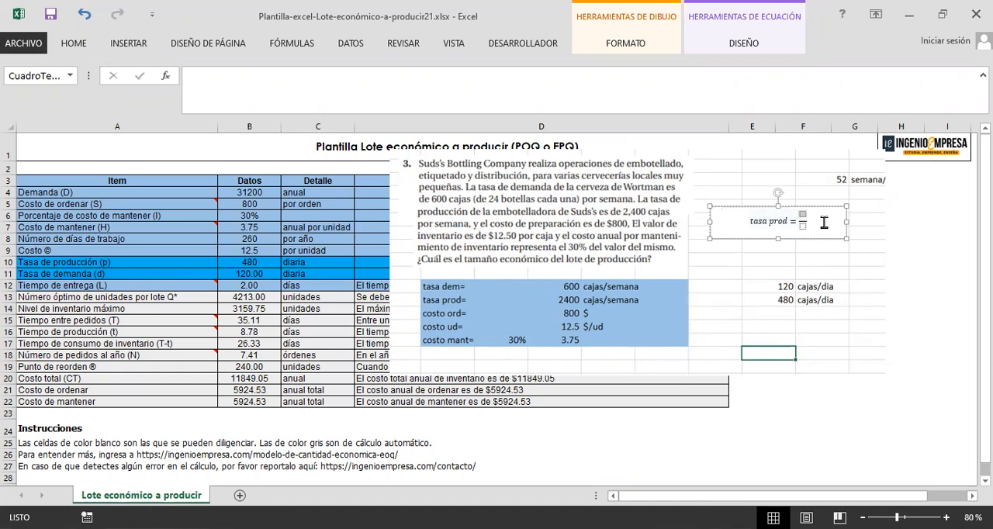
double_click(782, 219)
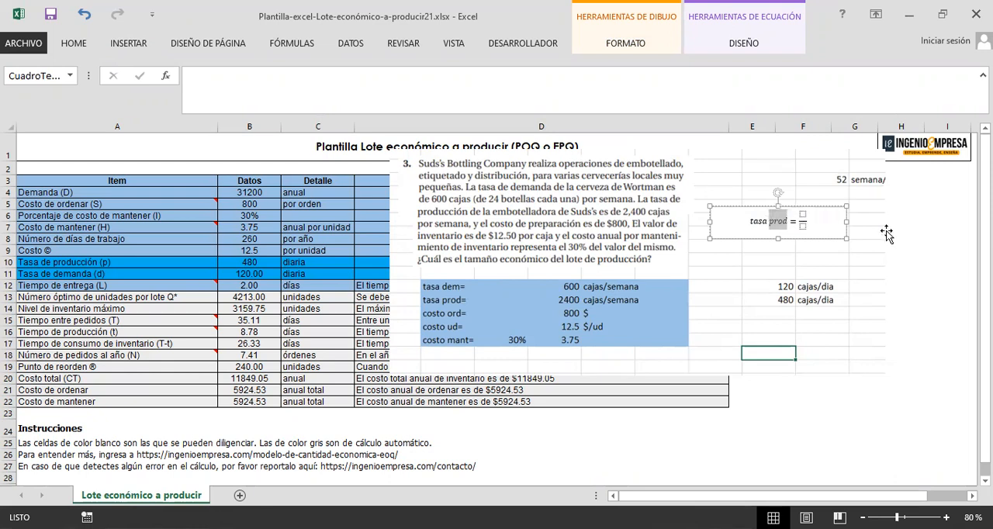
text(demanda = )
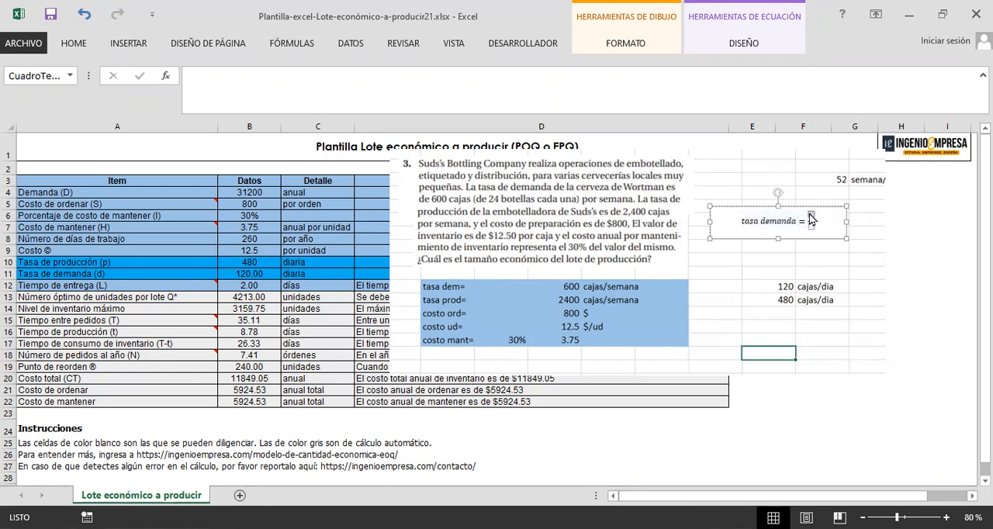
text(120ud/dia)
Step: Fill the fraction with 120ud over dia, and move the text box slightly down and left beside the problem statement
click(835, 220)
drag(830, 238, 804, 246)
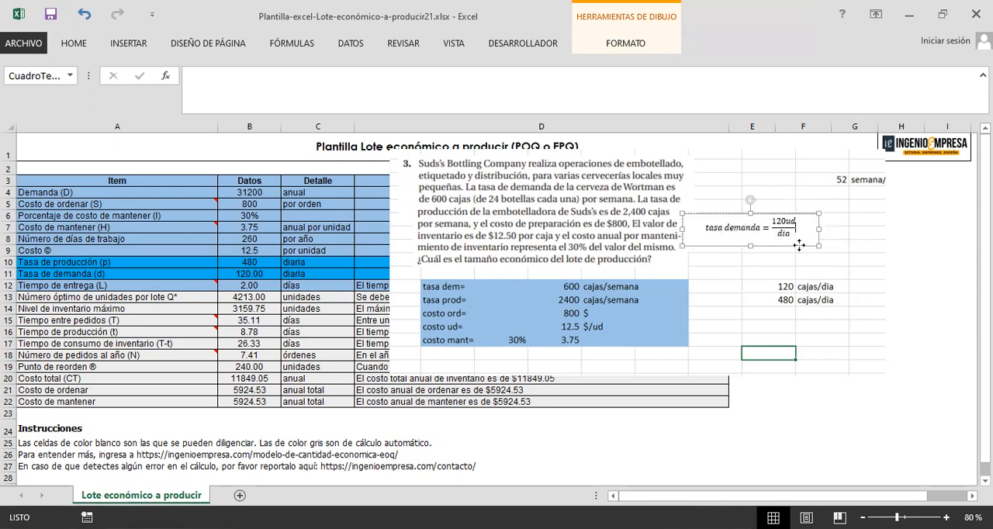
Step: Extend the equation text box downward and insert a second empty equation below the demand rate equation
click(814, 221)
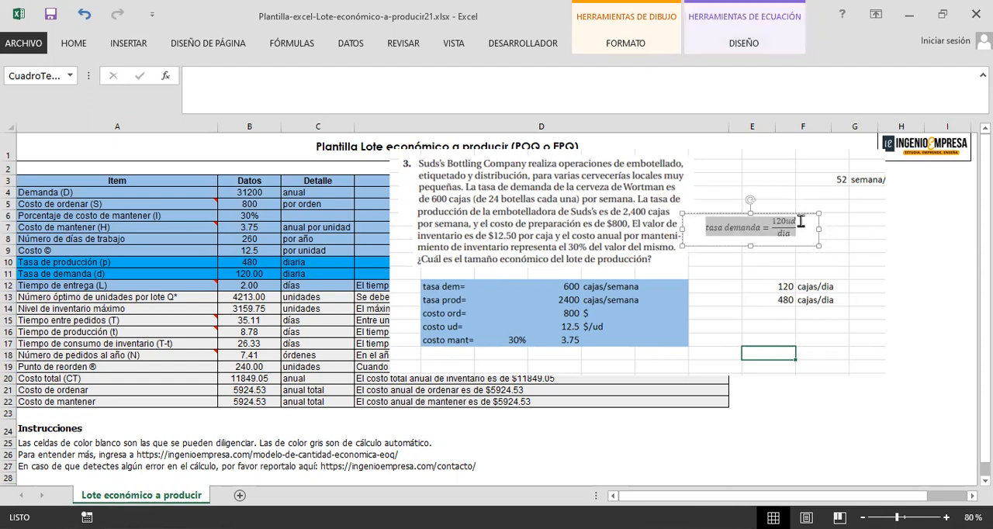
click(801, 227)
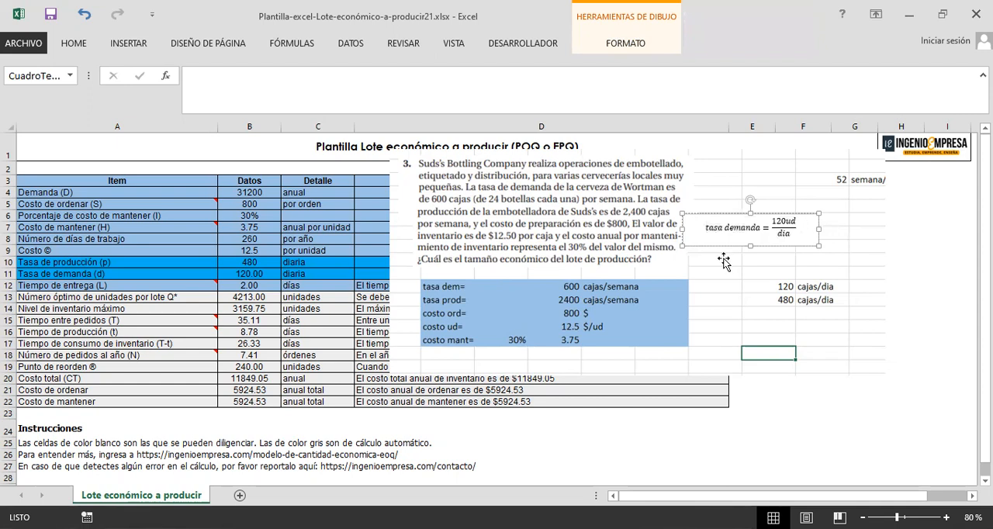
drag(749, 246, 750, 283)
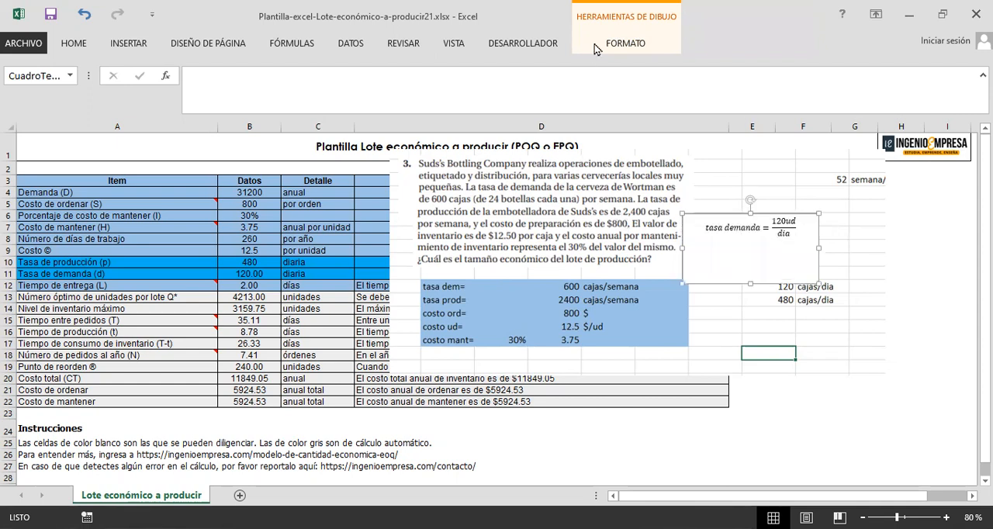
click(129, 45)
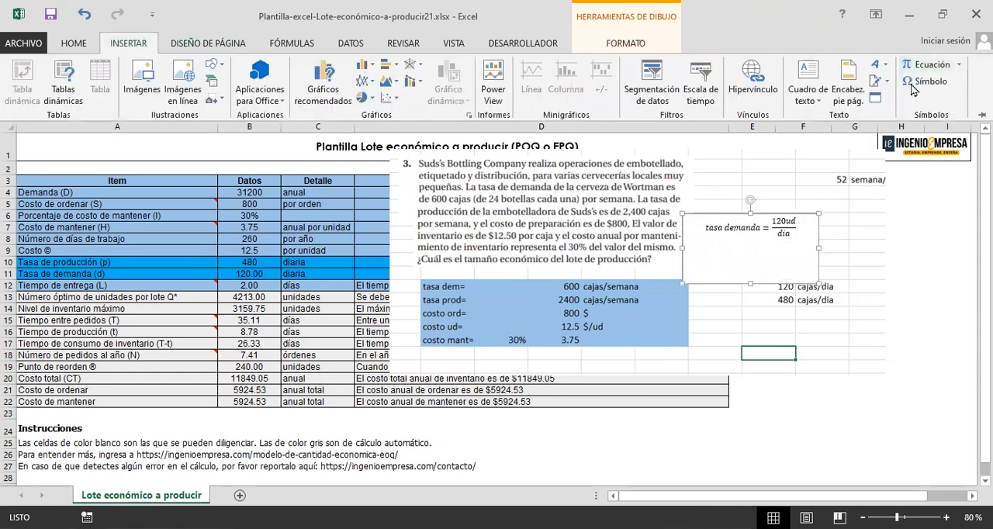
click(721, 245)
click(725, 257)
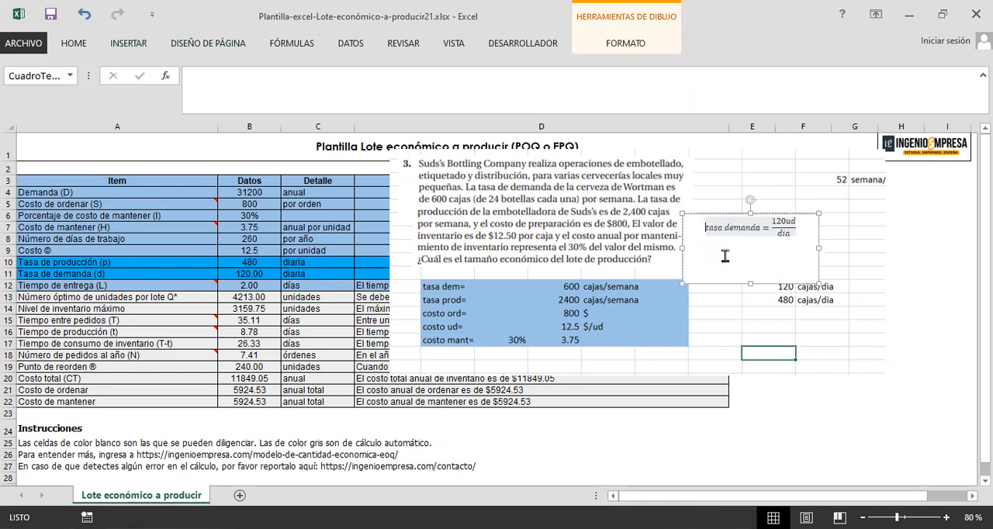
click(118, 44)
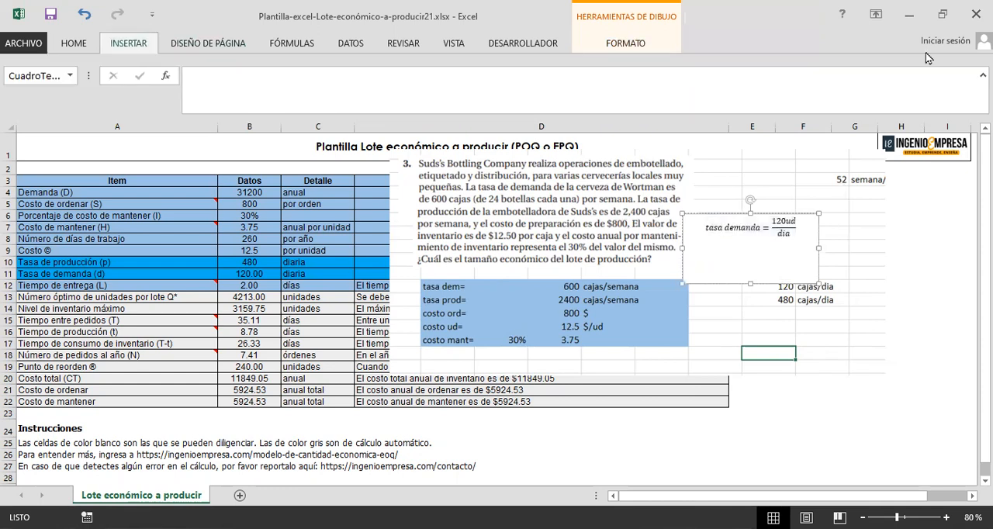
click(720, 251)
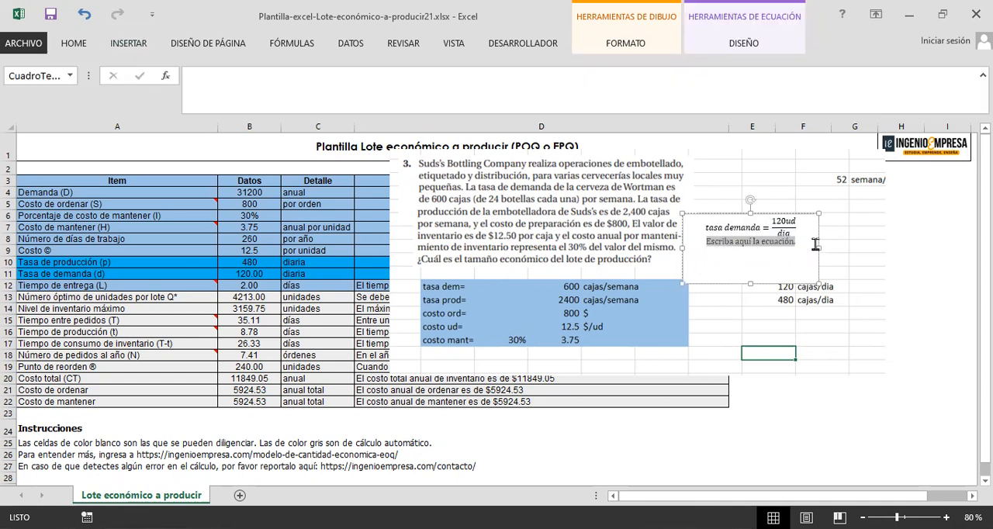
text(260)
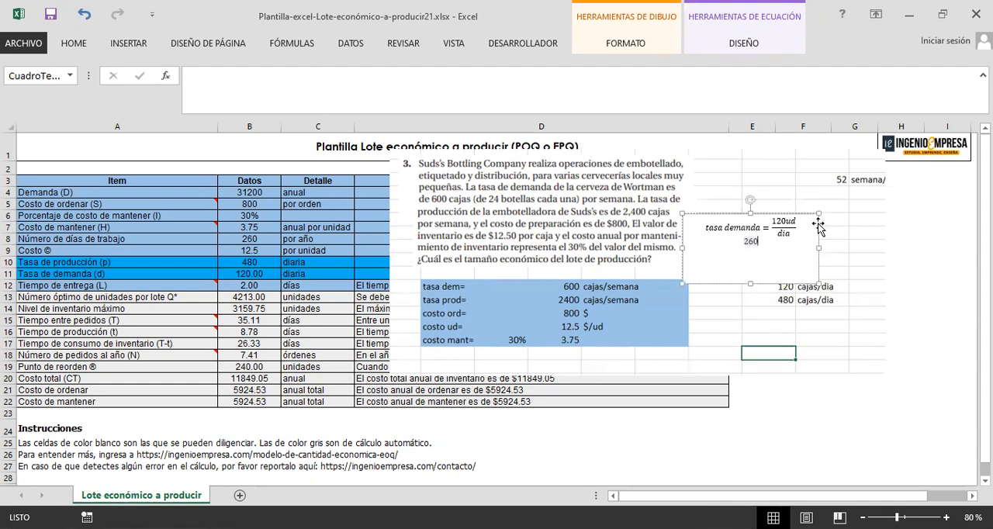
key(BackSpace)
key(BackSpace)
key(BackSpace)
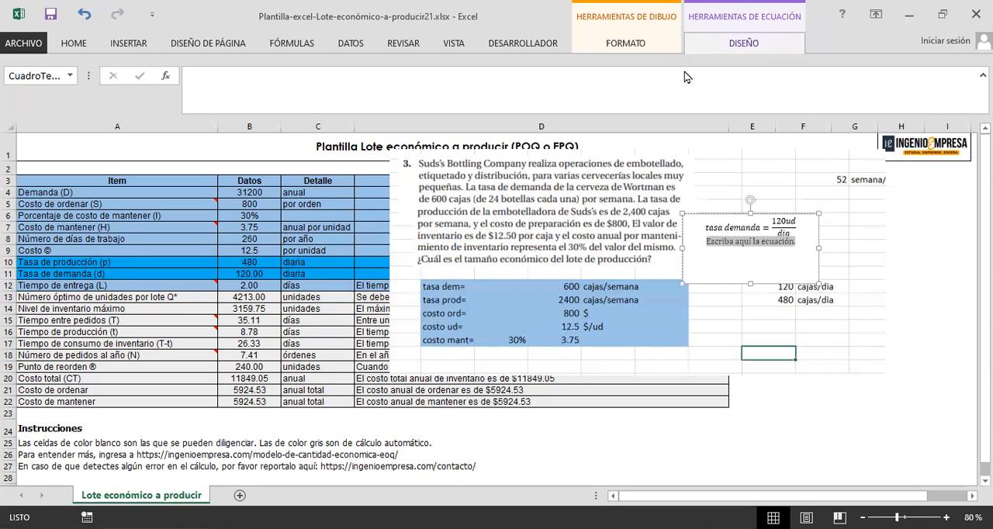
Step: Add a stacked fraction to the second equation and fill it with 260 dia over año
click(586, 79)
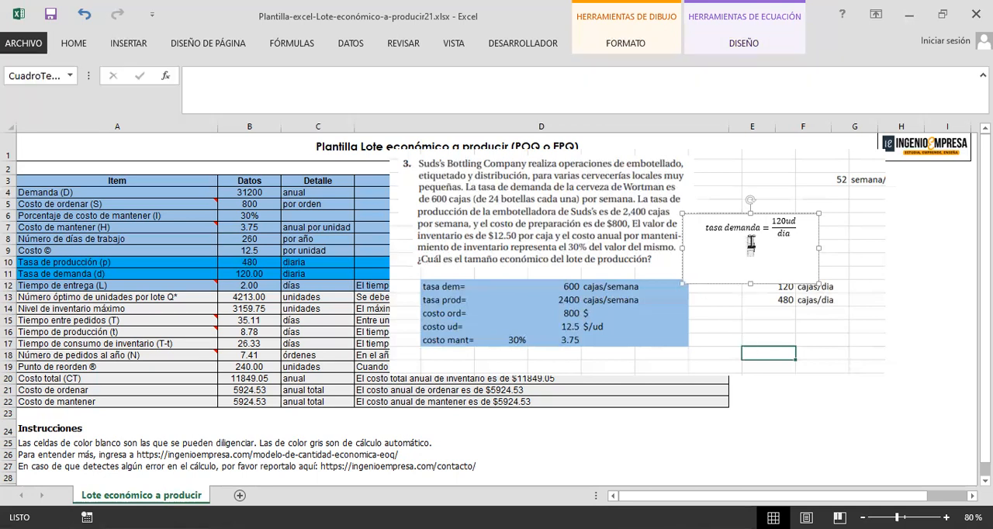
text(260 dia)
key(Down)
text(año )
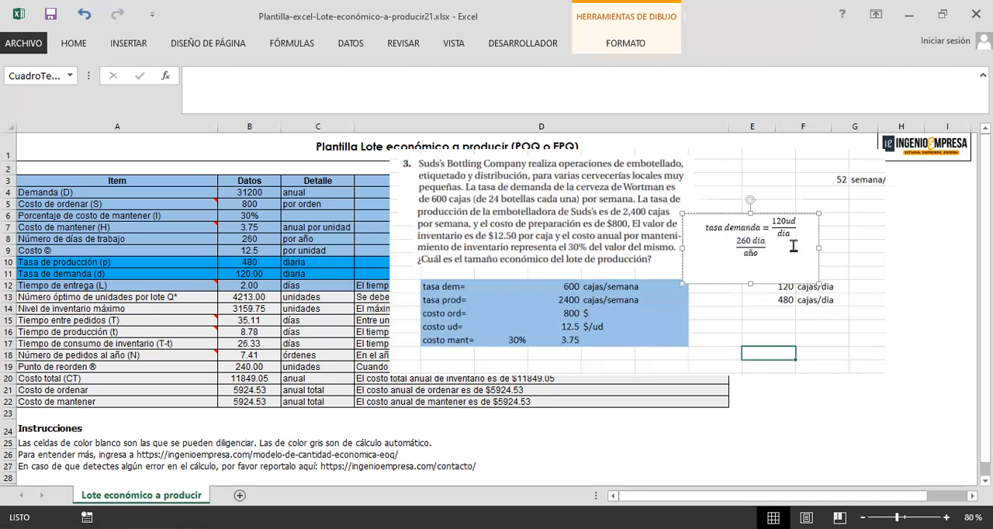
text(DEMANDA=)
Step: Write "DEMANDA=" on a new line of the text box, followed by a new equation reading "120 * 260 ="
key(alt+equal)
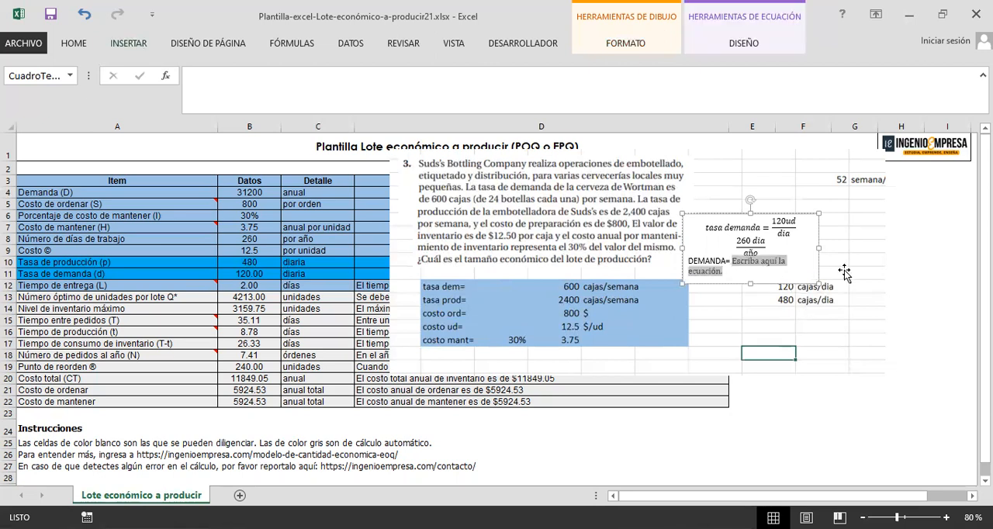
text(12)
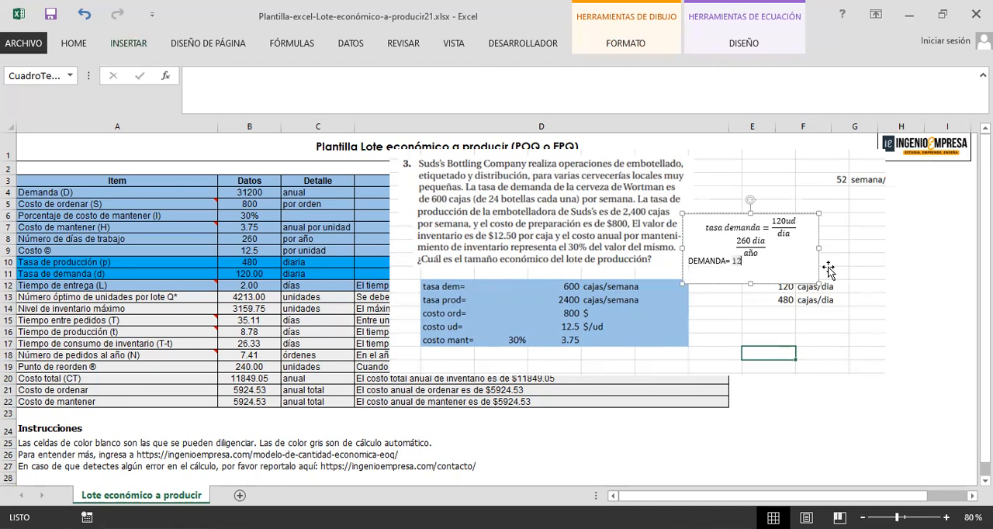
text(0 * 260 = )
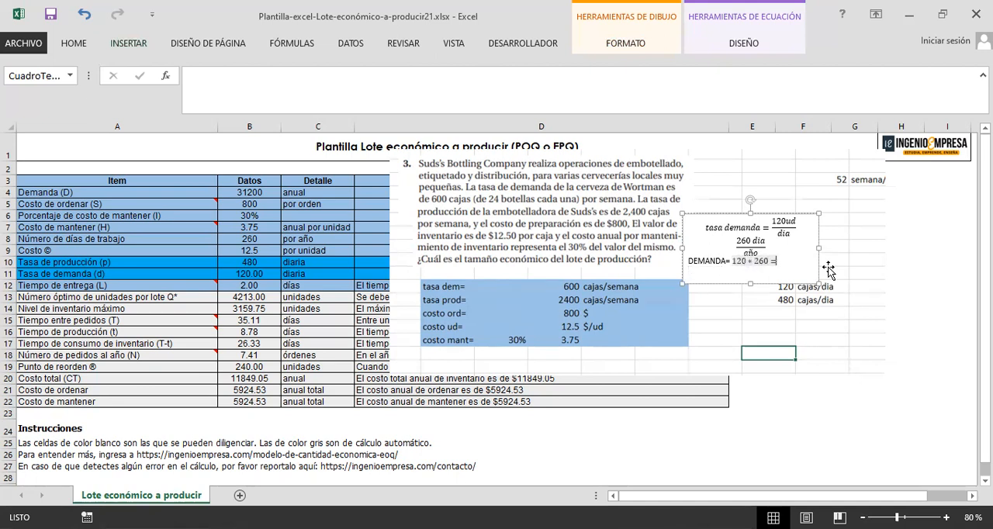
text(31200ud/año)
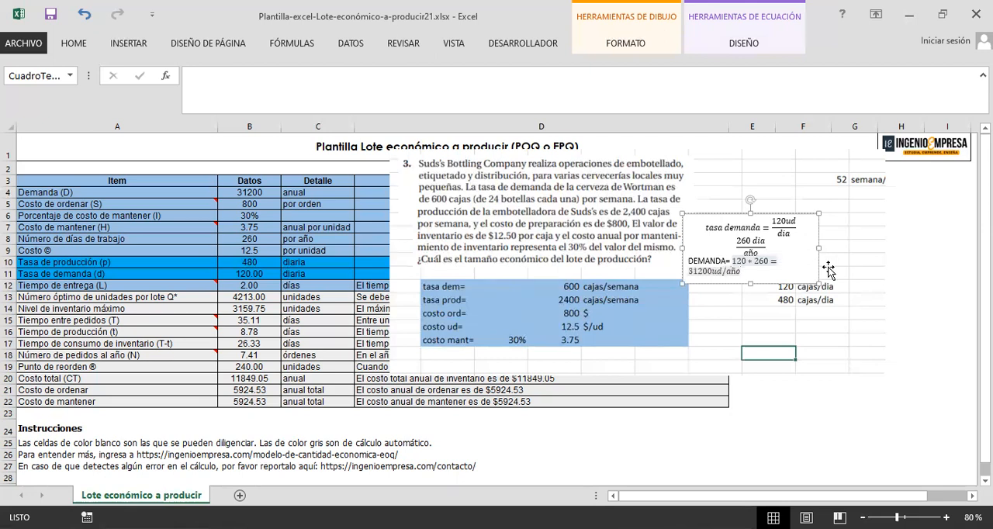
Step: Complete the demand equation with the result 31200ud over año, formatted as a fraction
key(space)
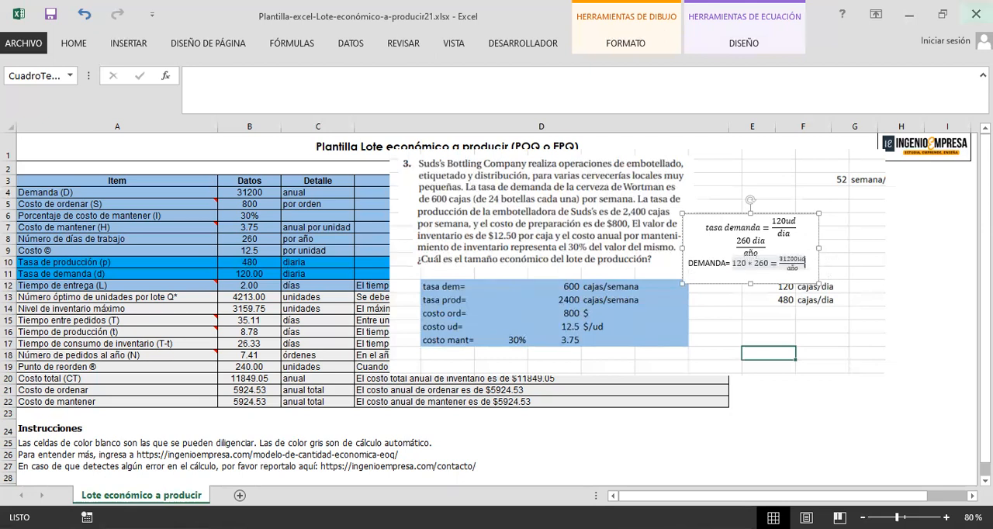
click(811, 265)
Step: Move the problem picture to the right to uncover the template, and place the equation text box beneath it
drag(789, 283, 798, 331)
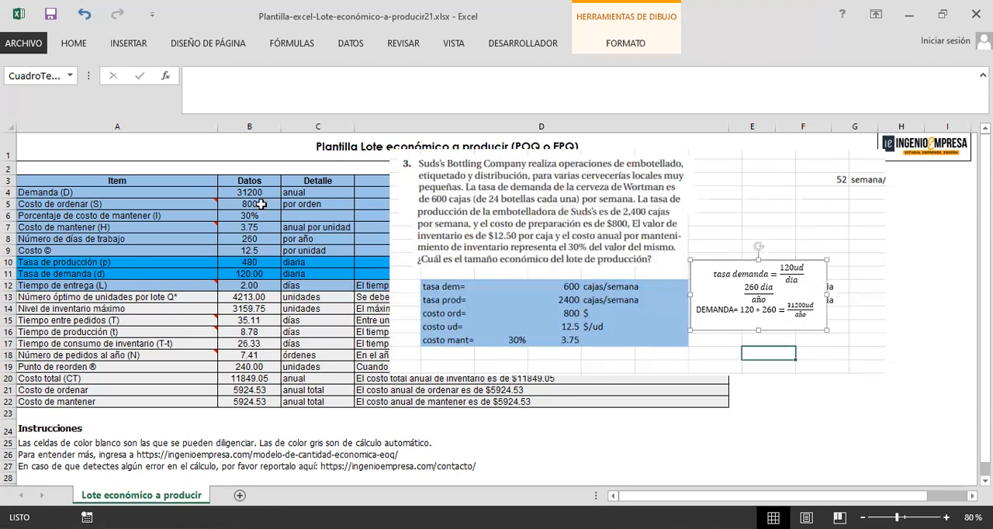
click(260, 204)
drag(585, 289, 845, 288)
drag(745, 353, 761, 434)
click(775, 331)
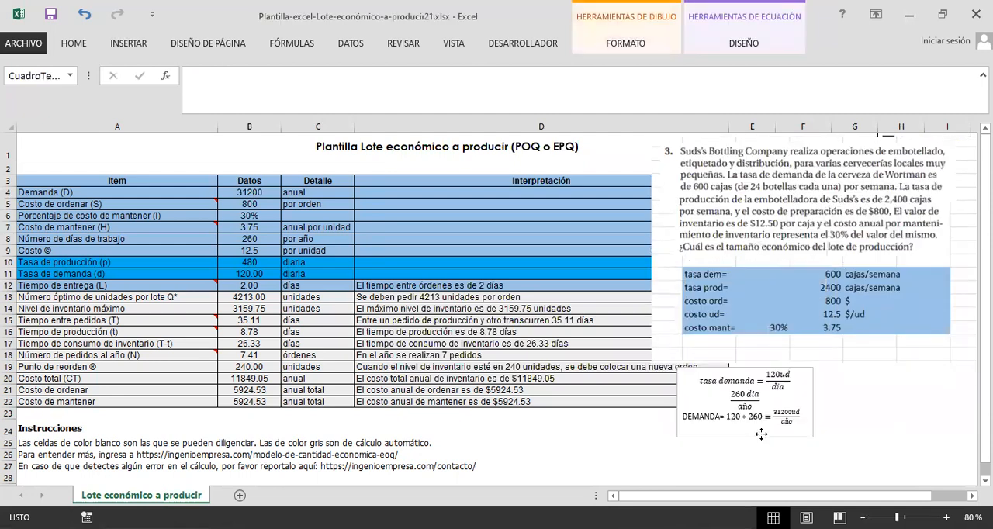
click(760, 435)
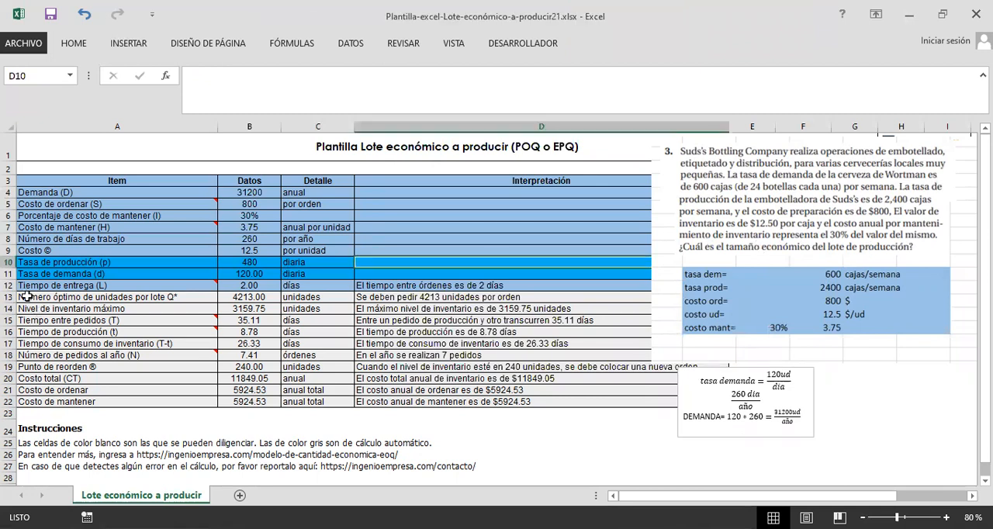
Step: Shade the "Número óptimo de unidades por lote Q*" row green and shift the problem picture further right off the template
drag(27, 296, 325, 296)
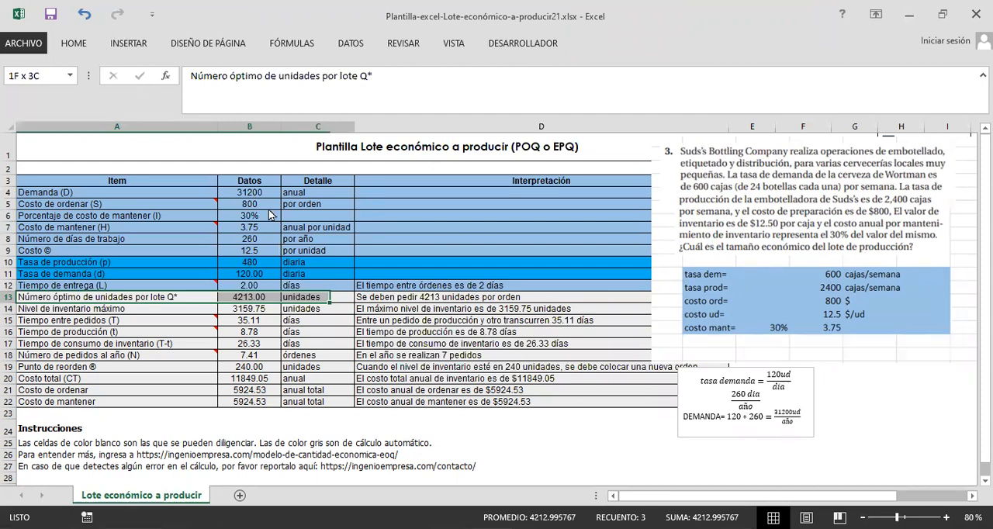
drag(742, 278, 812, 279)
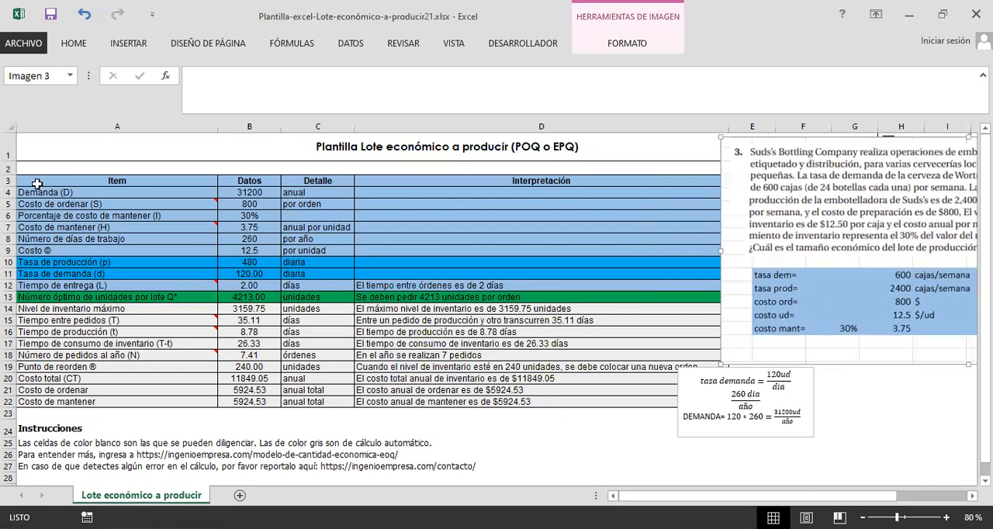
Step: Capture the completed production lot template as an image, and move the problem picture back over the template
click(21, 138)
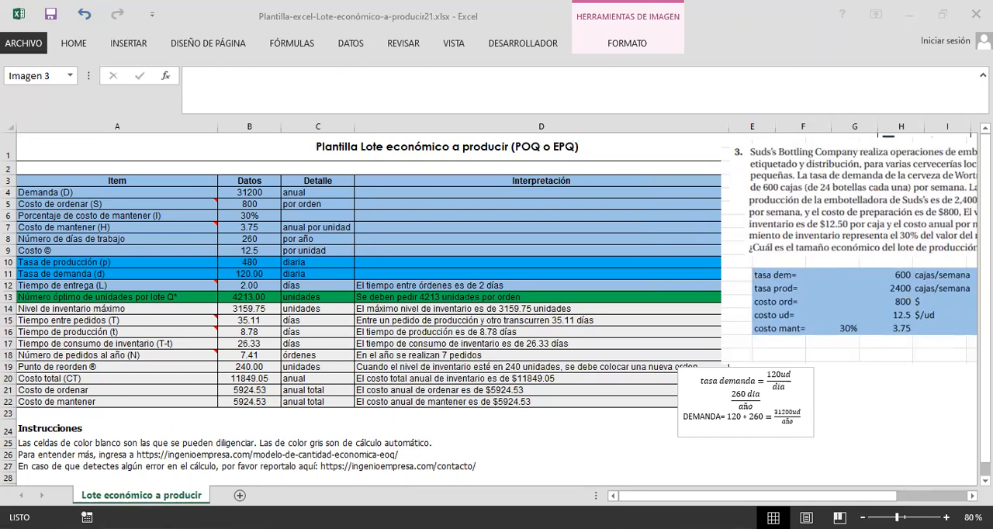
click(532, 6)
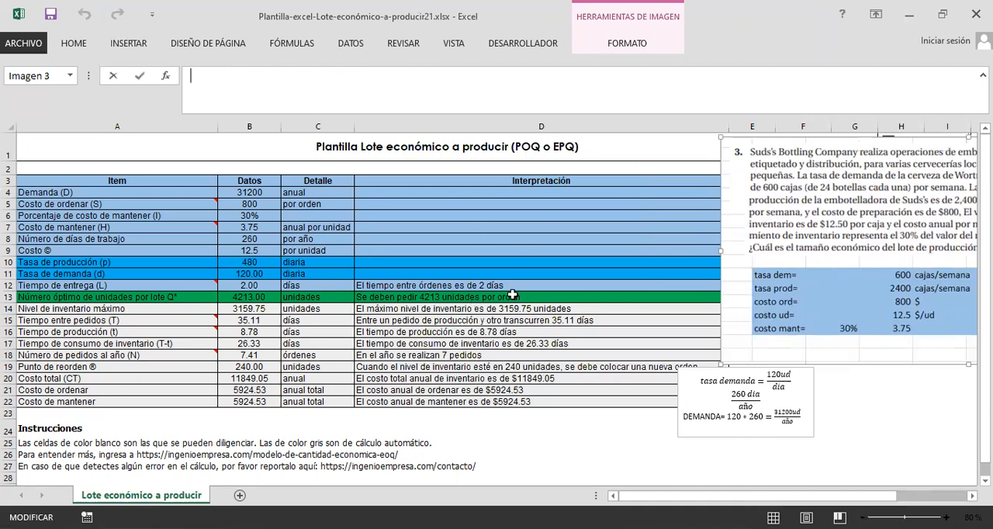
click(496, 250)
click(496, 331)
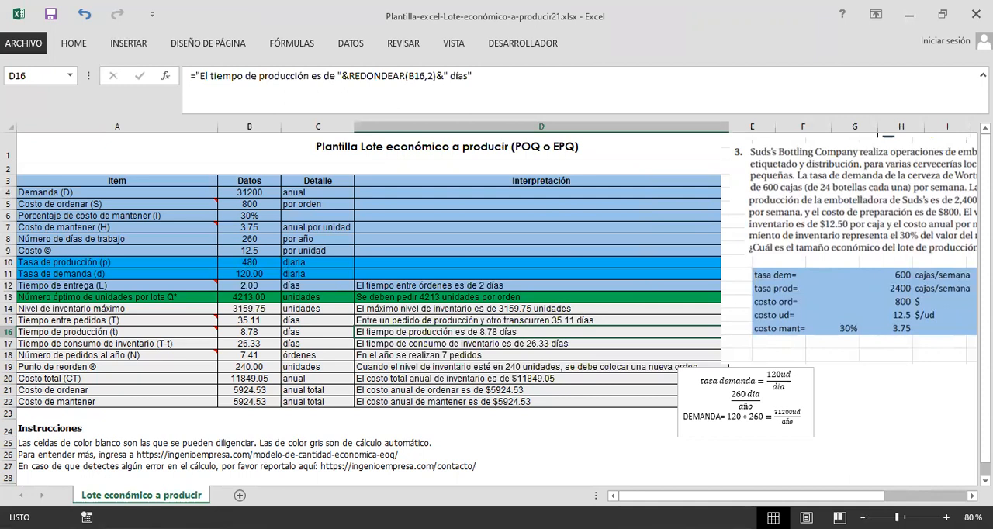
drag(708, 246, 606, 253)
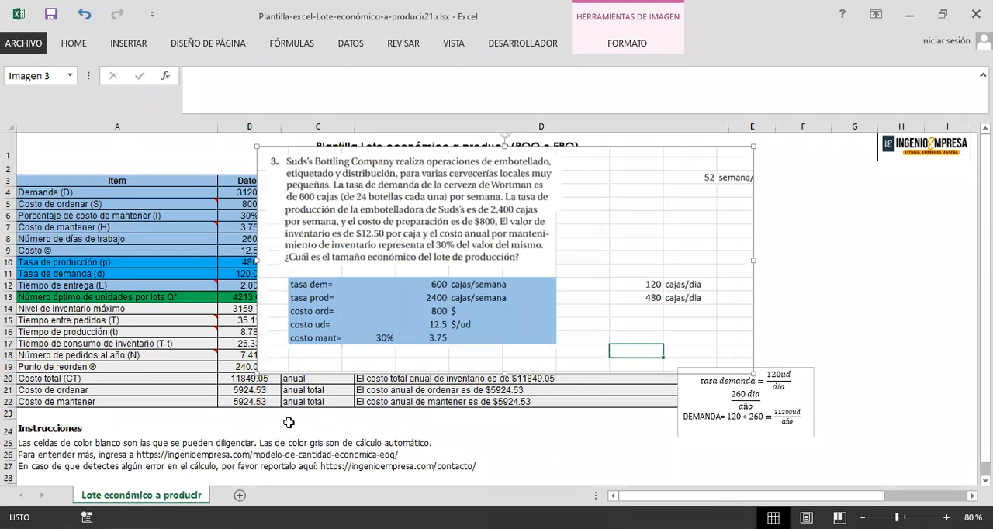
Step: Switch to the Libro2 workbook and paste the captured template into the producción sheet, positioning it just below the problem data at row 17
key(alt+Tab)
key(ctrl+v)
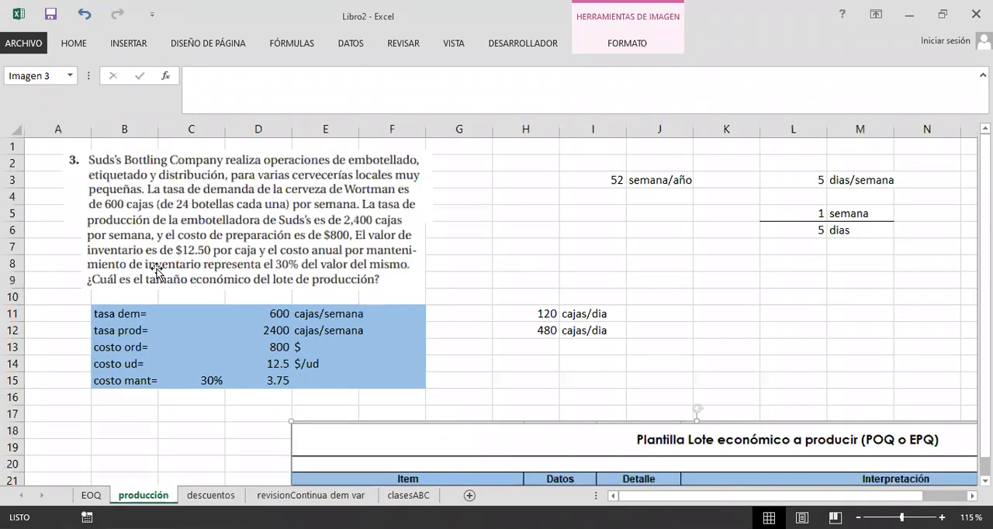
drag(396, 240, 446, 334)
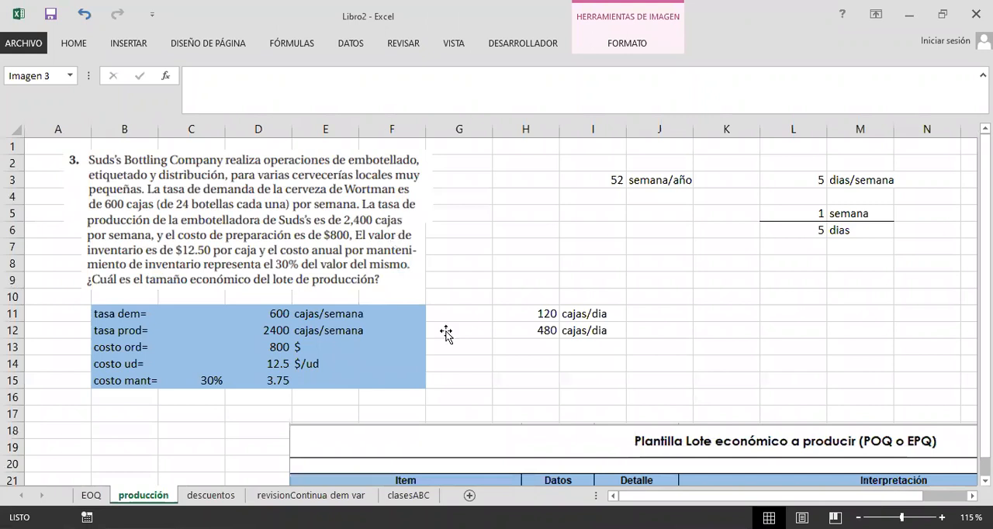
scroll(457, 301, down, 6)
scroll(390, 348, down, 2)
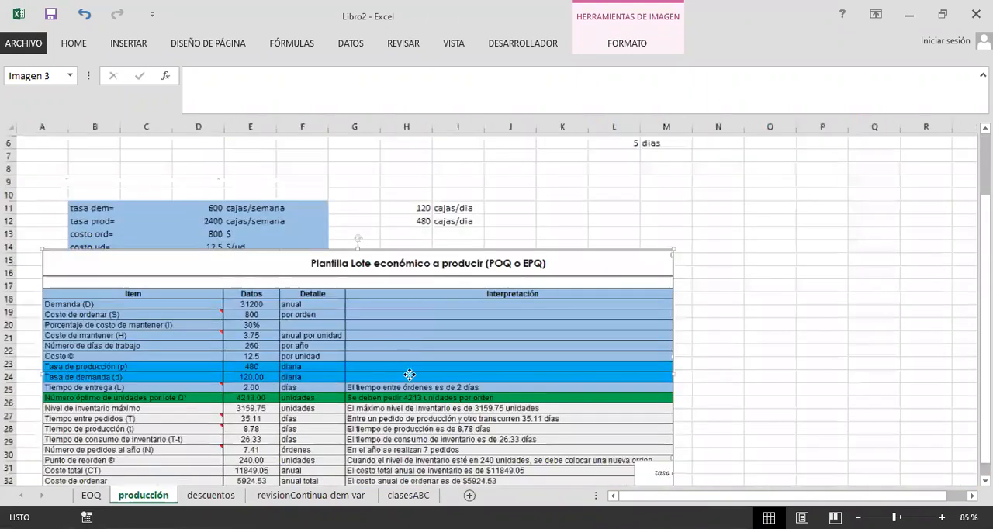
click(824, 335)
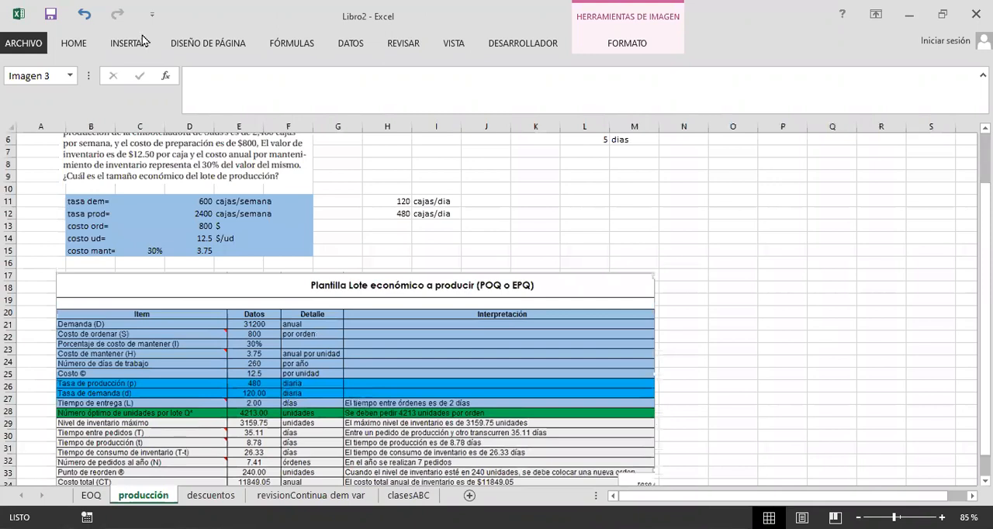
Step: Copy the green-bordered CONCLUSIÓN text box from the EOQ sheet and paste it into the producción sheet, beside the daily rates
click(210, 66)
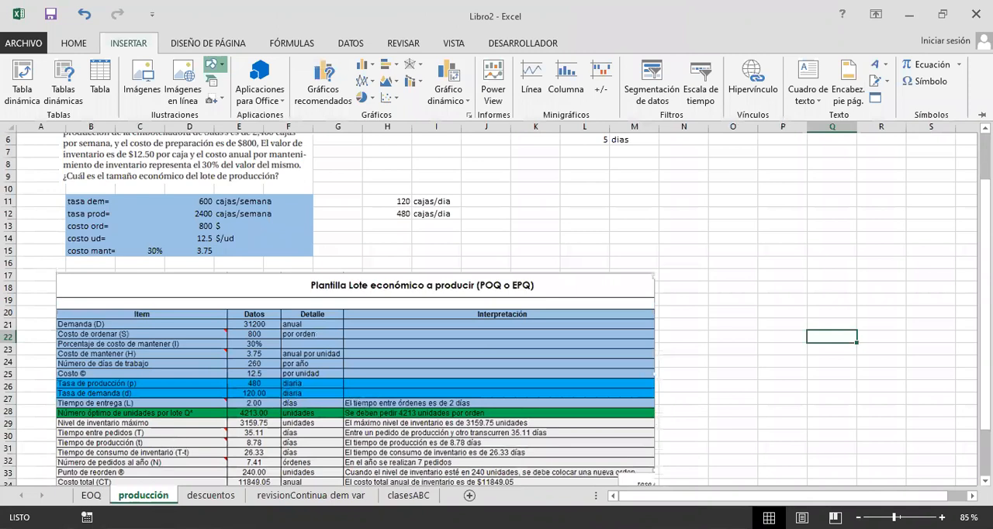
click(91, 495)
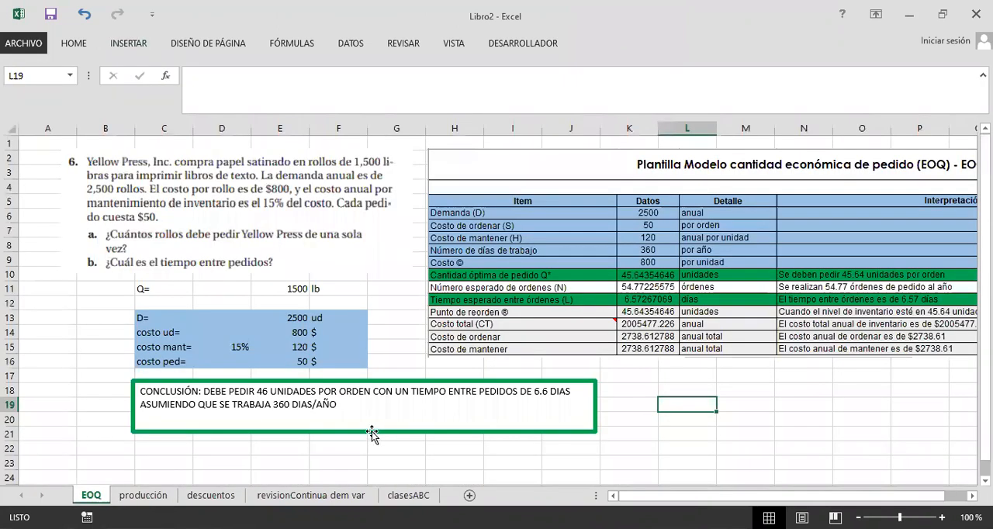
click(156, 497)
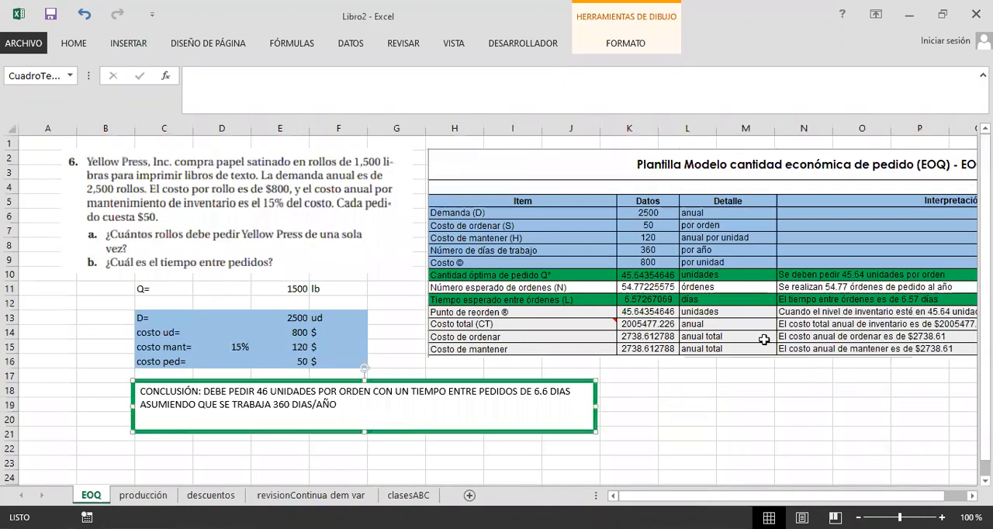
click(768, 314)
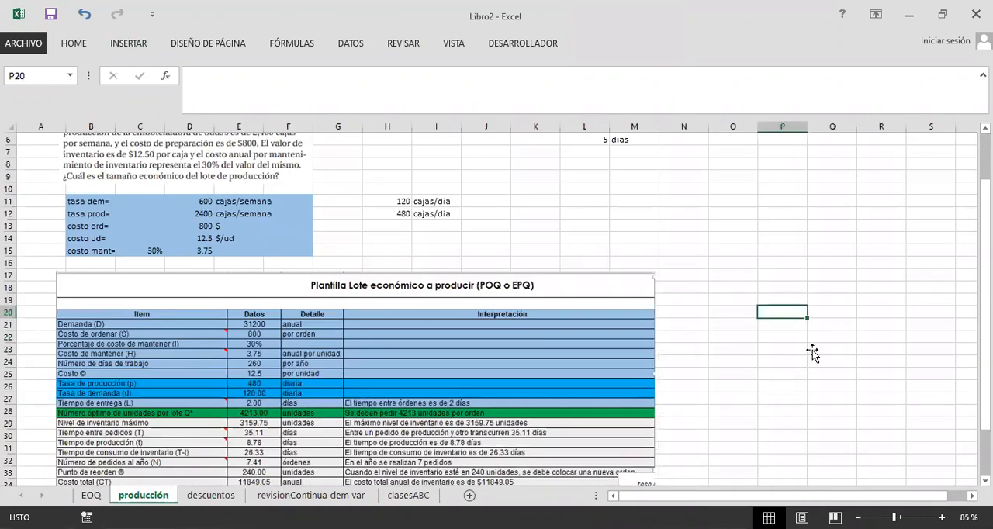
key(ctrl+v)
drag(557, 237, 558, 237)
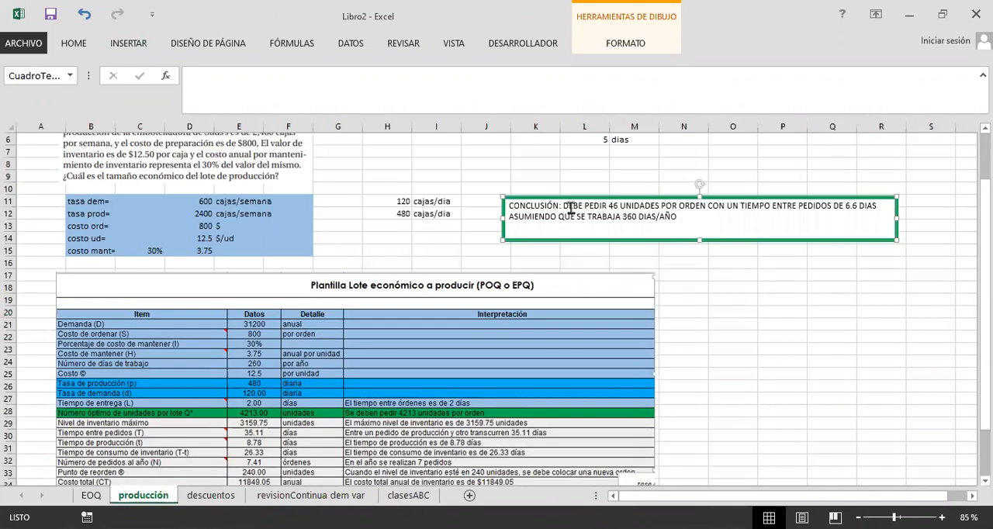
Step: Replace the conclusion wording after "CONCLUSIÓN:" with "EL TAMAÑO ECONOMICO DEL LOTE DE PRODUCCIÓN ES DE 4213 UNIDADES"
drag(563, 205, 873, 281)
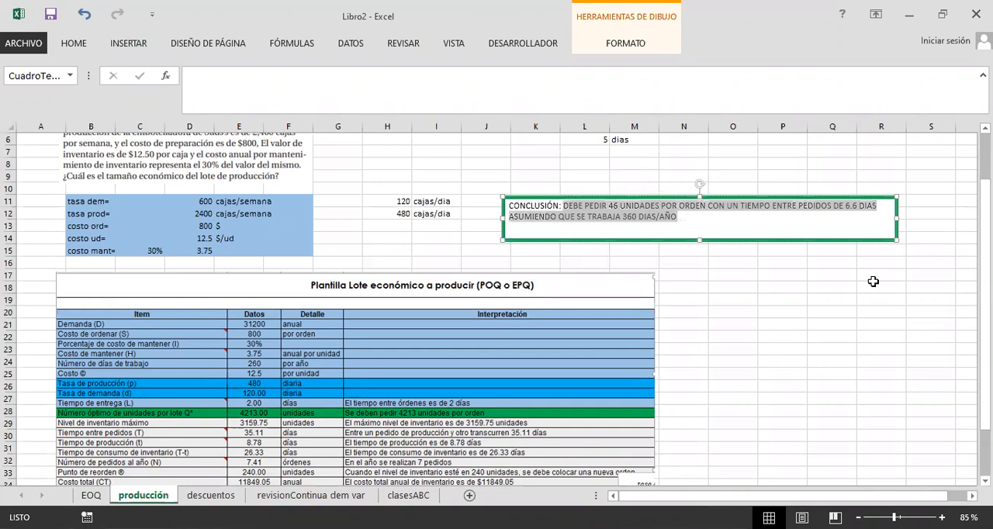
text(eL TAMAÑO ECONOMICO DE)
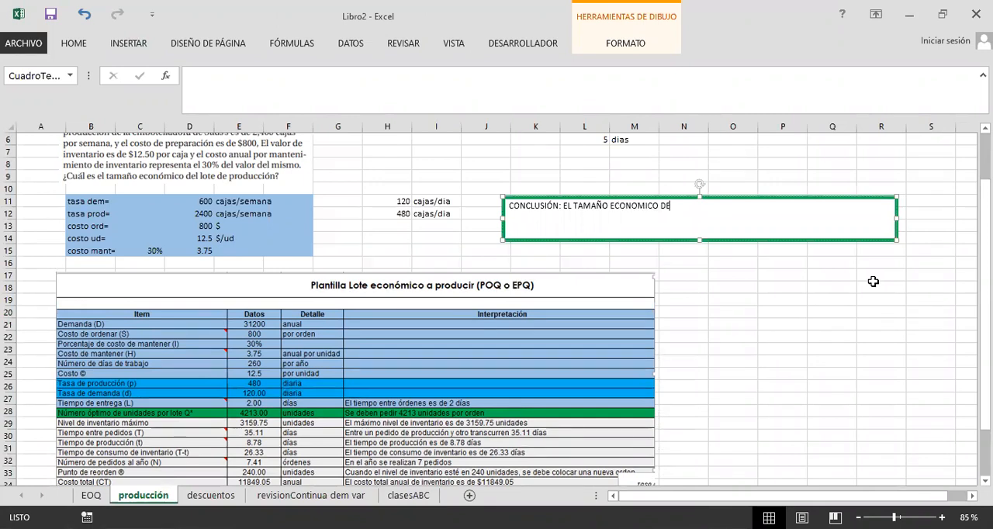
text(L LOTE DE PRODUCCIÓN)
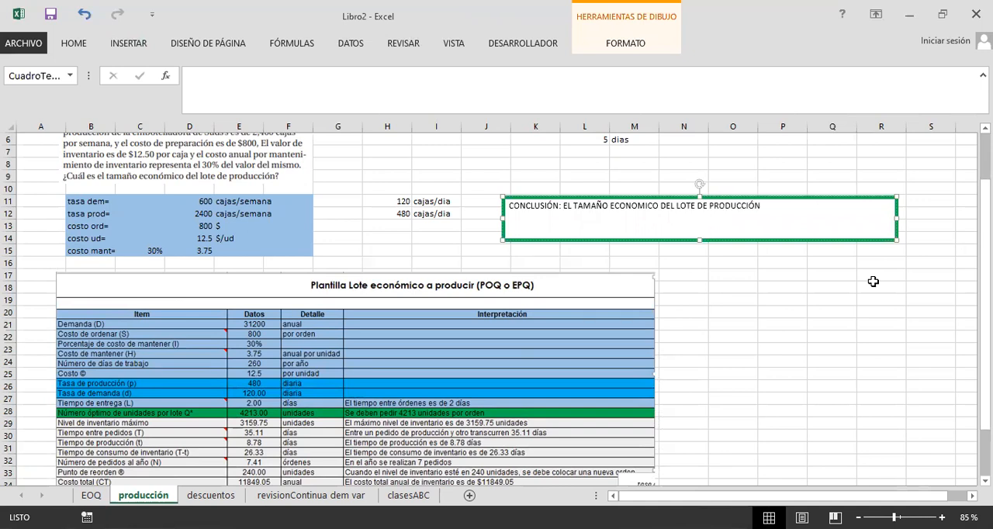
text( ES DE)
text(4213 UNIDADES)
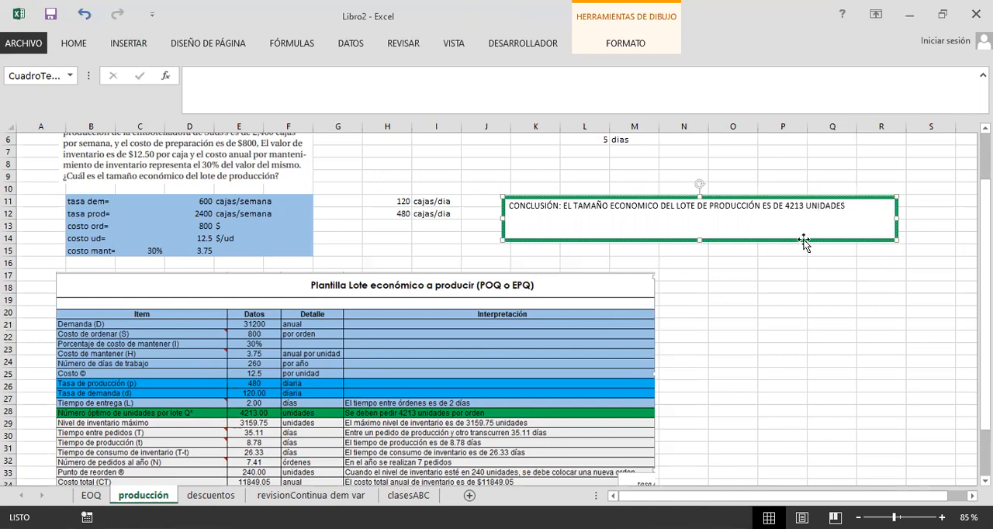
Step: Shorten the conclusion text box to about two rows tall and move it down to rows 14–15, beside the cost data
drag(808, 242, 819, 253)
mouse_move(710, 252)
mouse_down()
mouse_move(716, 237)
mouse_move(730, 236)
mouse_move(728, 255)
mouse_up()
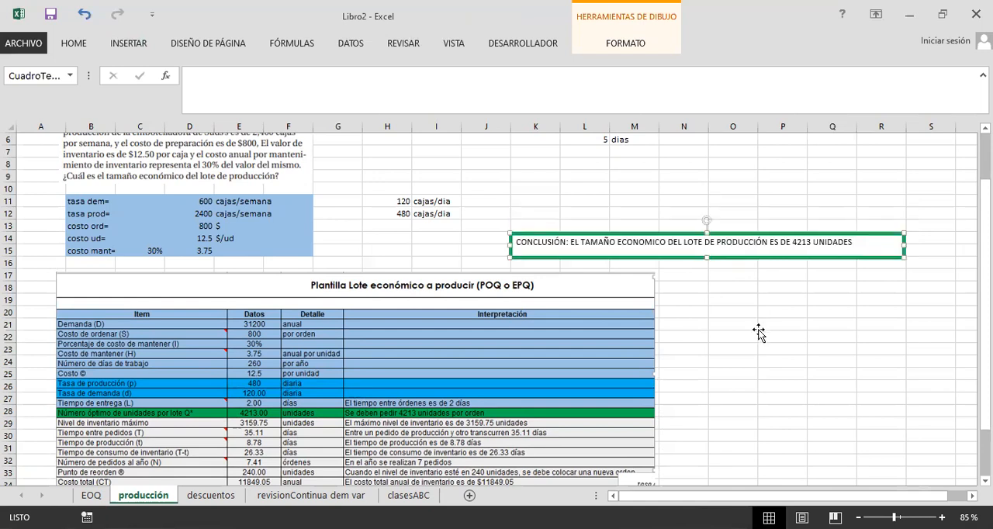
click(760, 333)
Step: Add a second line to the conclusion reading "ASUMIENDO DIAS DE TRABAJO DE 260 DIAS/AÑO"
scroll(754, 330, up, 2)
scroll(749, 329, down, 1)
scroll(747, 327, down, 3)
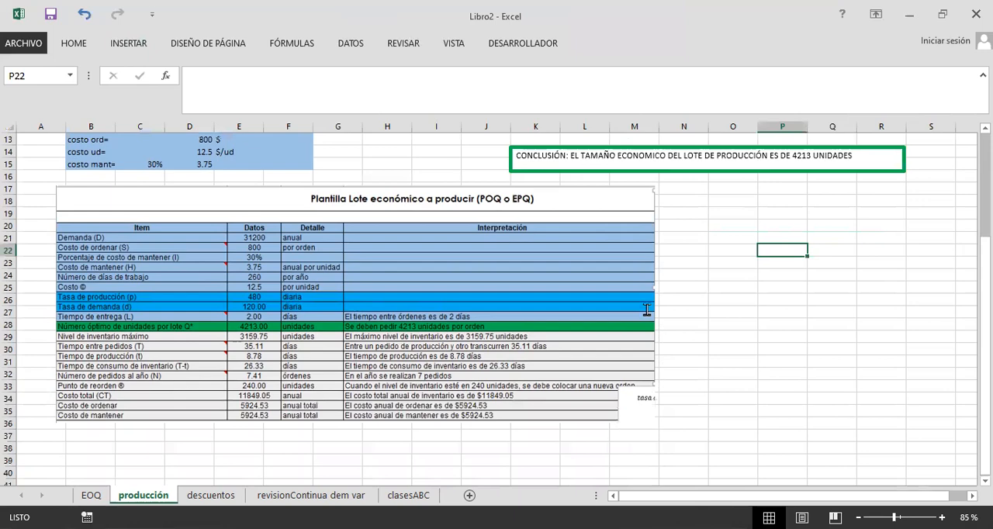
scroll(645, 315, up, 2)
click(857, 238)
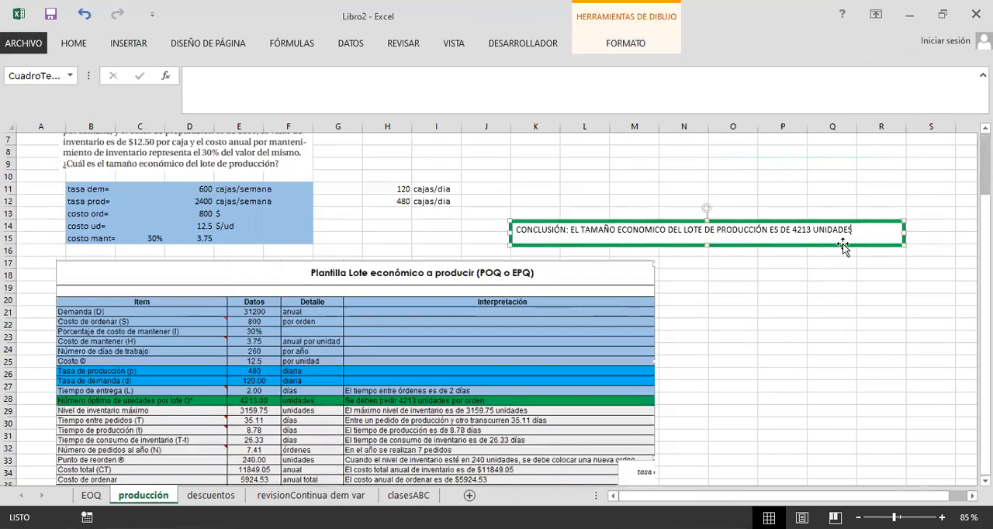
scroll(826, 260, up, 1)
scroll(824, 260, down, 2)
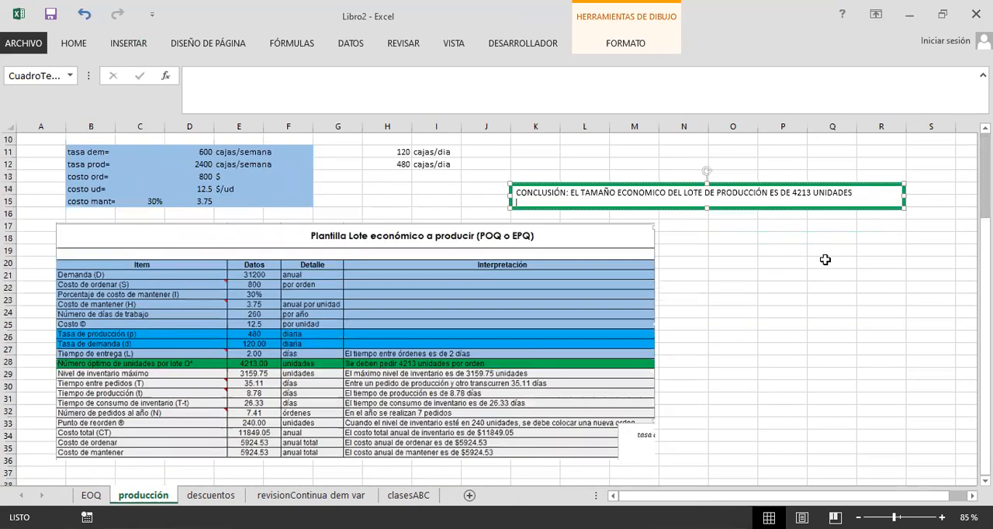
text(ENDO)
key(BackSpace)
key(BackSpace)
key(BackSpace)
key(BackSpace)
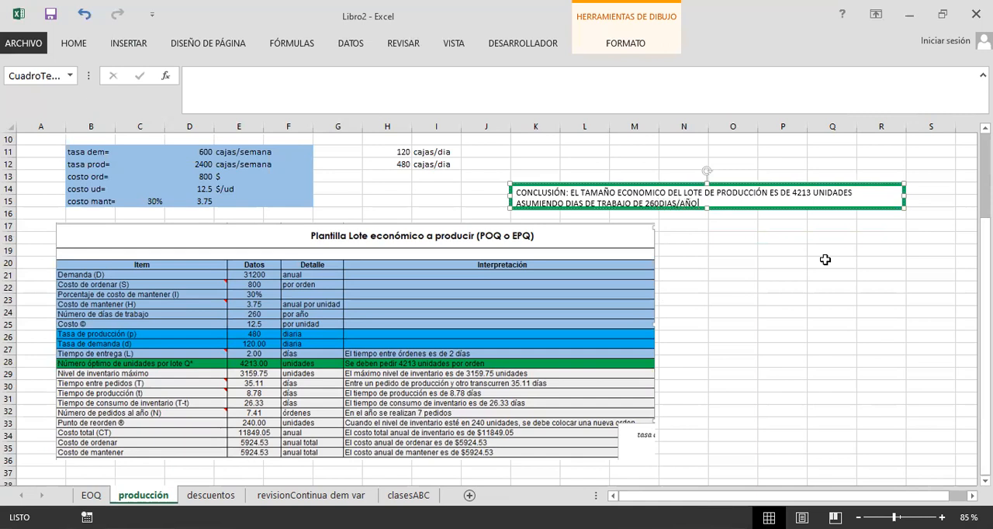
click(657, 203)
click(718, 248)
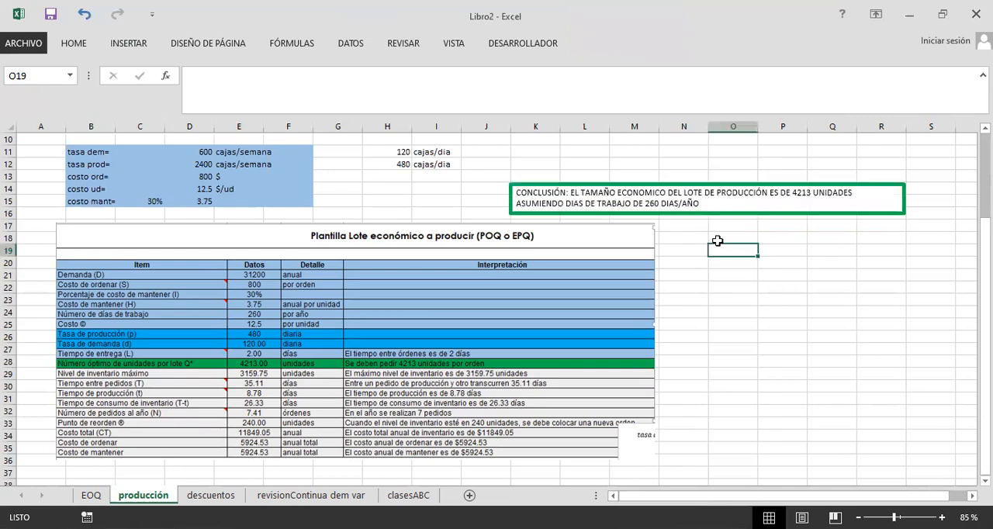
Step: Make the "CONCLUSIÓN:" label in the text box bold
double_click(553, 194)
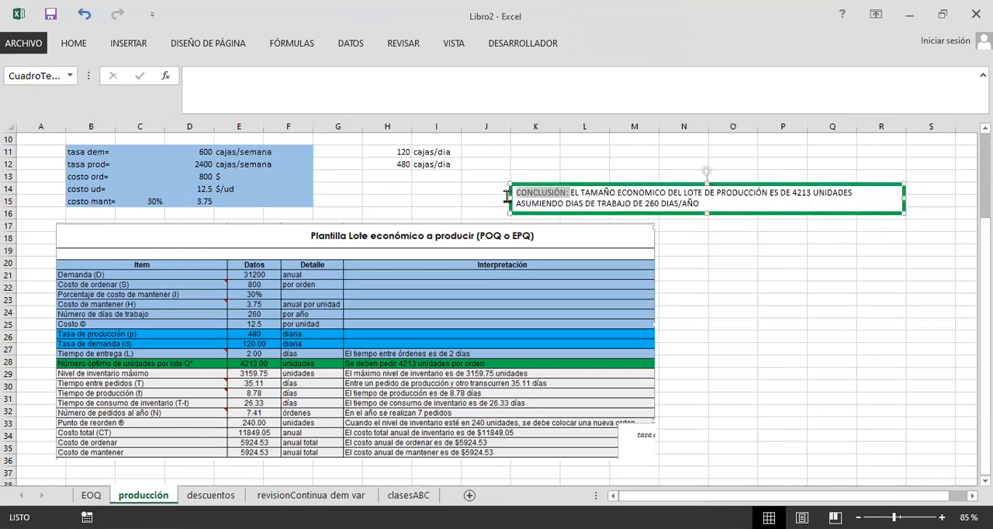
key(ctrl+n)
click(777, 287)
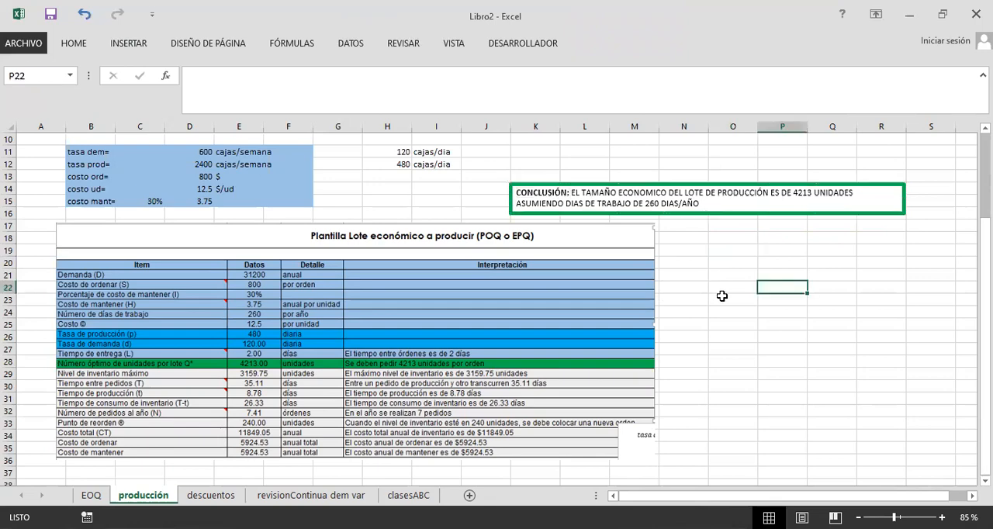
Step: Review the problem statement, the extracted rates and costs, and their units against the production lot template image
scroll(711, 297, up, 3)
scroll(693, 297, down, 4)
scroll(693, 300, up, 1)
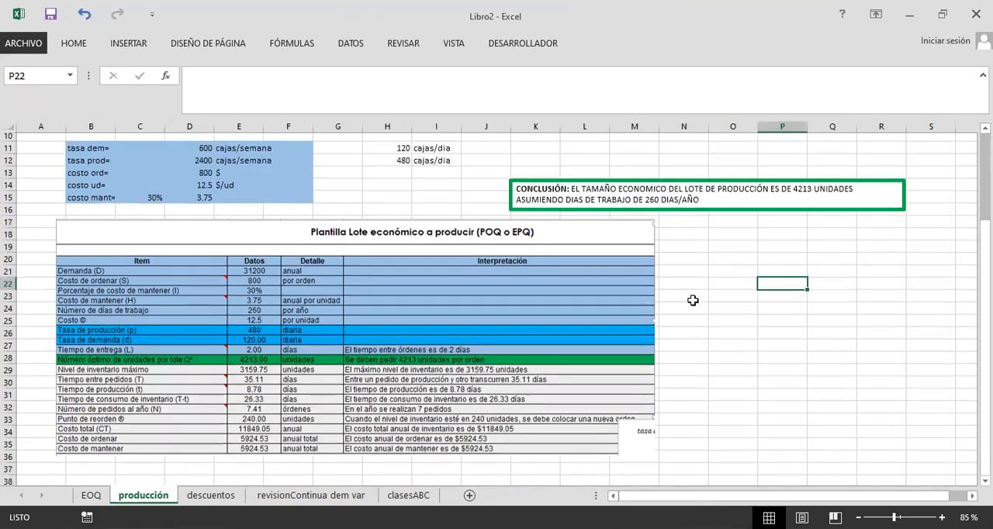
scroll(667, 297, up, 3)
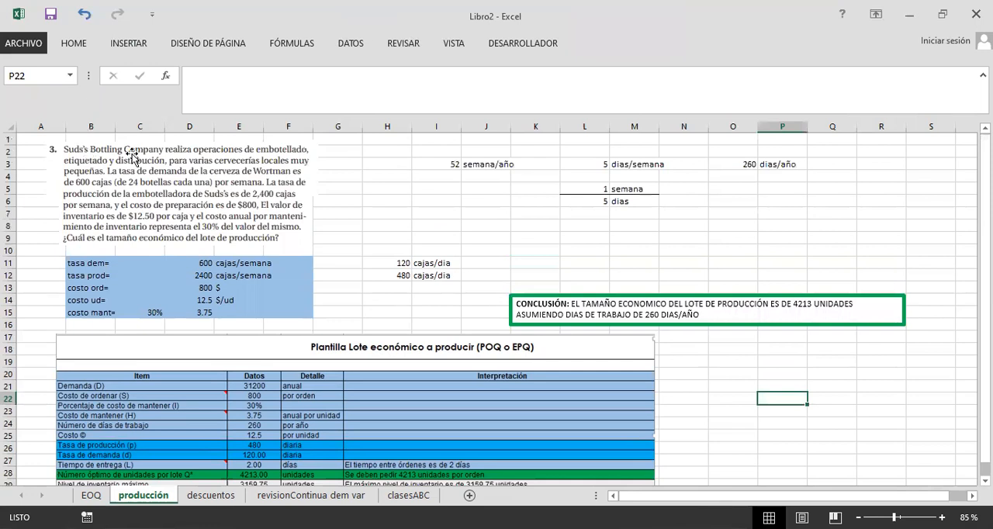
scroll(130, 277, down, 2)
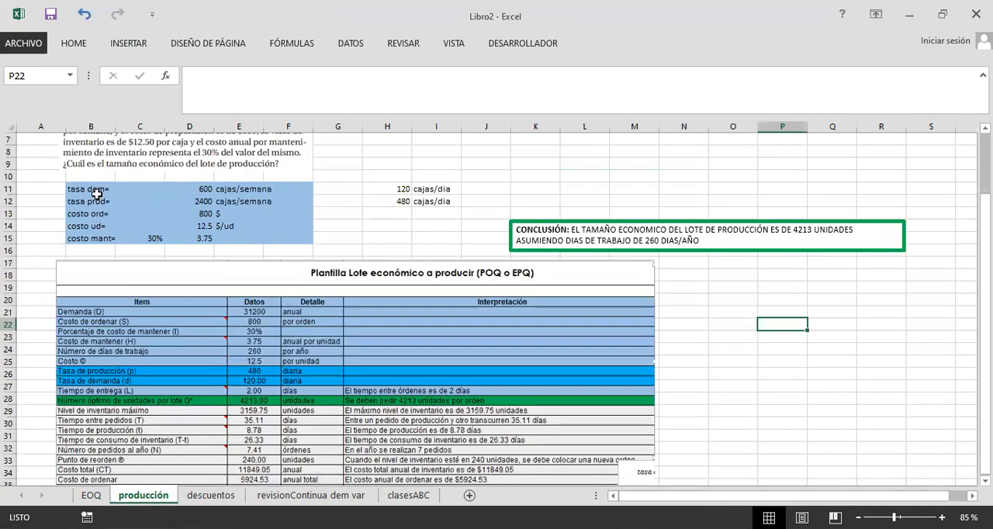
drag(93, 192, 238, 201)
drag(87, 216, 97, 231)
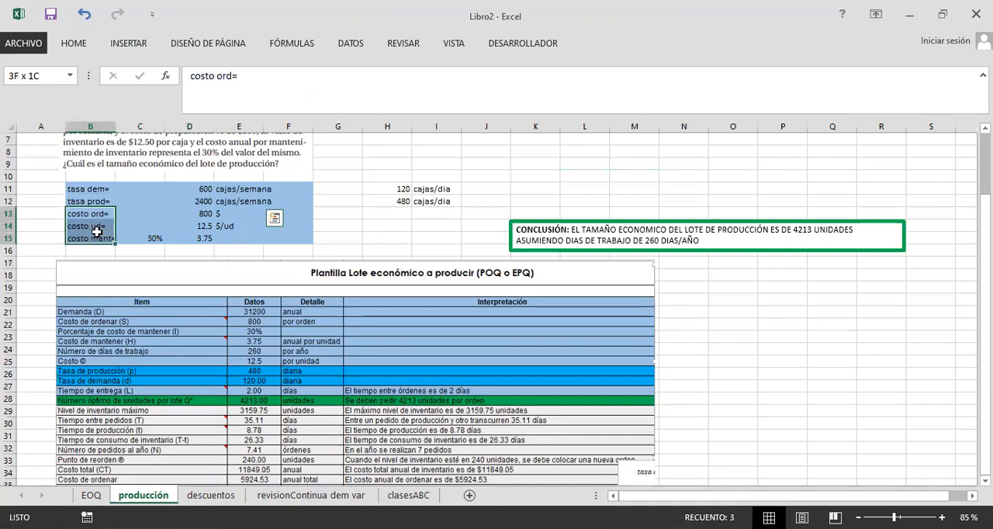
click(741, 341)
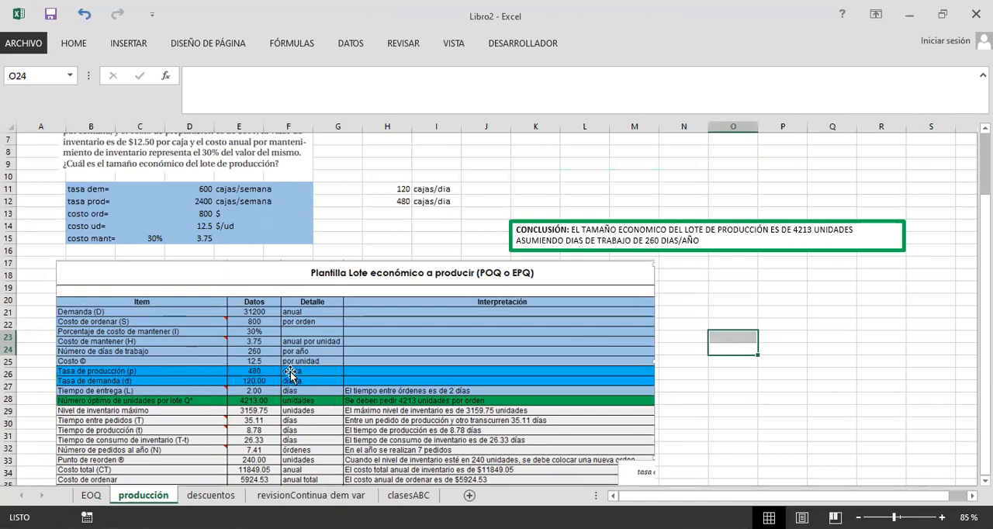
drag(256, 192, 263, 203)
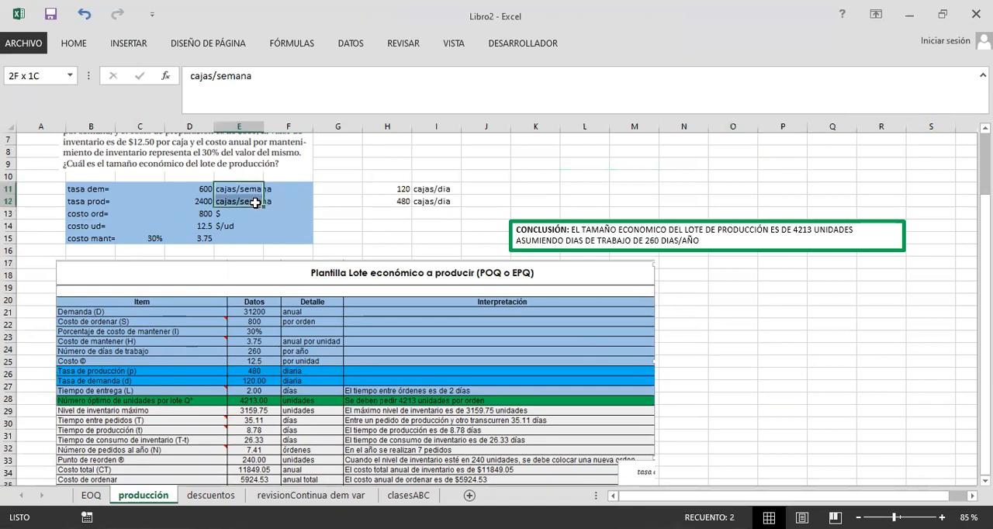
click(298, 372)
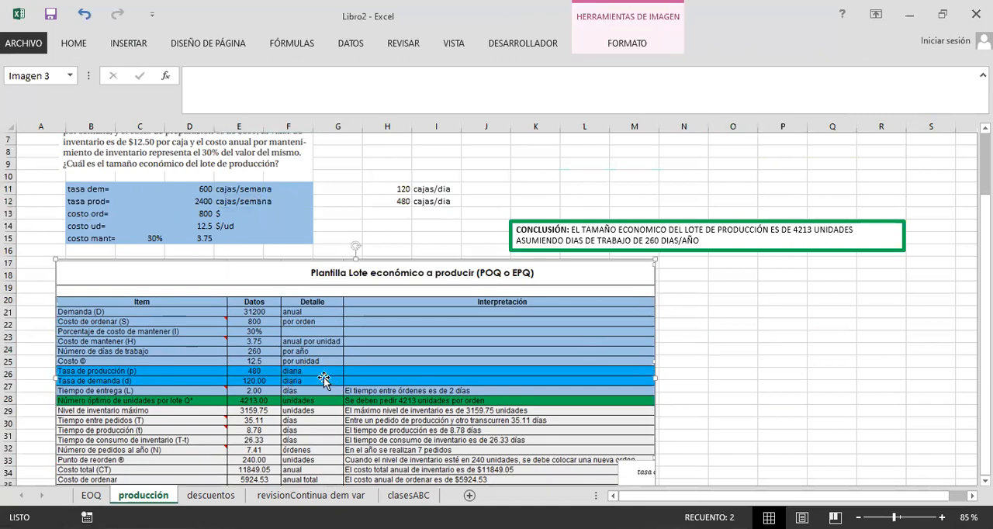
click(684, 386)
click(683, 377)
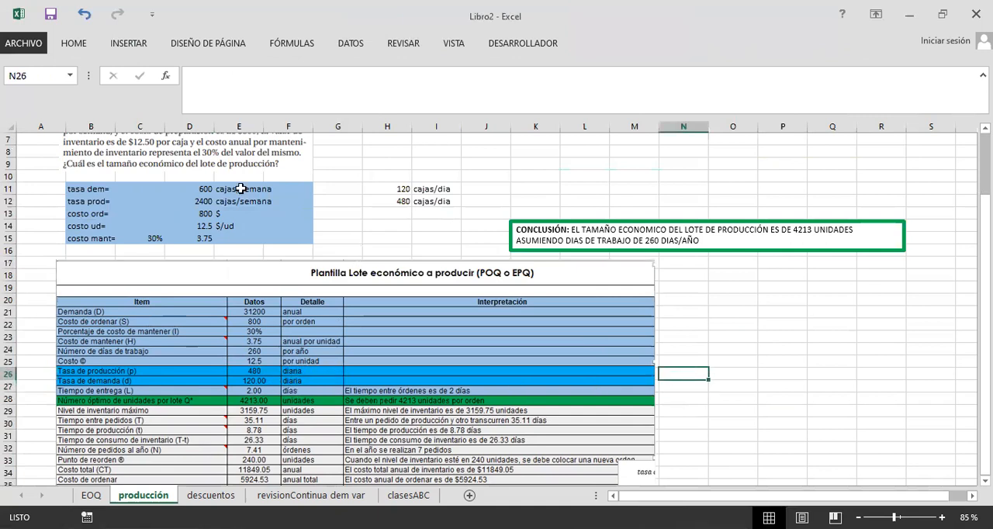
Step: Examine how the working days per year in O3 derive from the weeks per year and days per week
scroll(460, 157, up, 2)
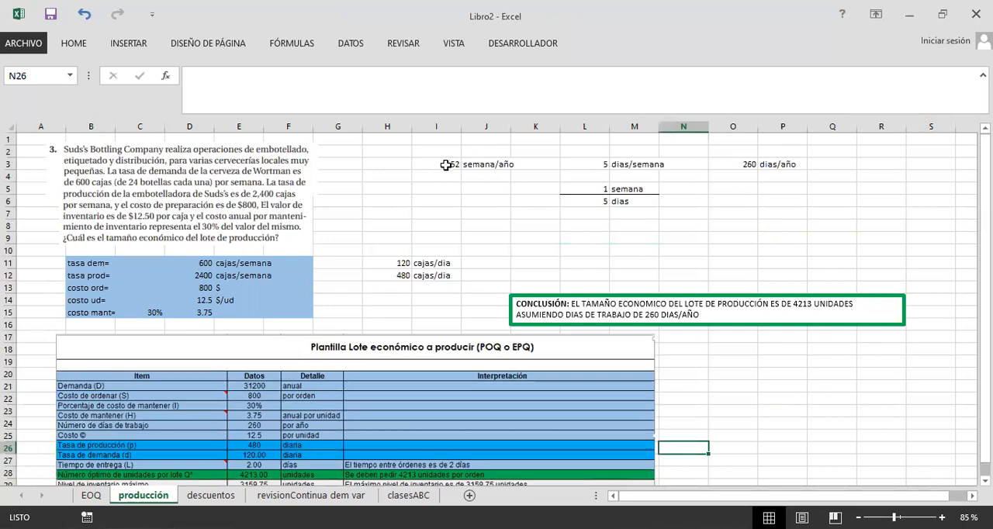
click(446, 164)
drag(440, 164, 487, 164)
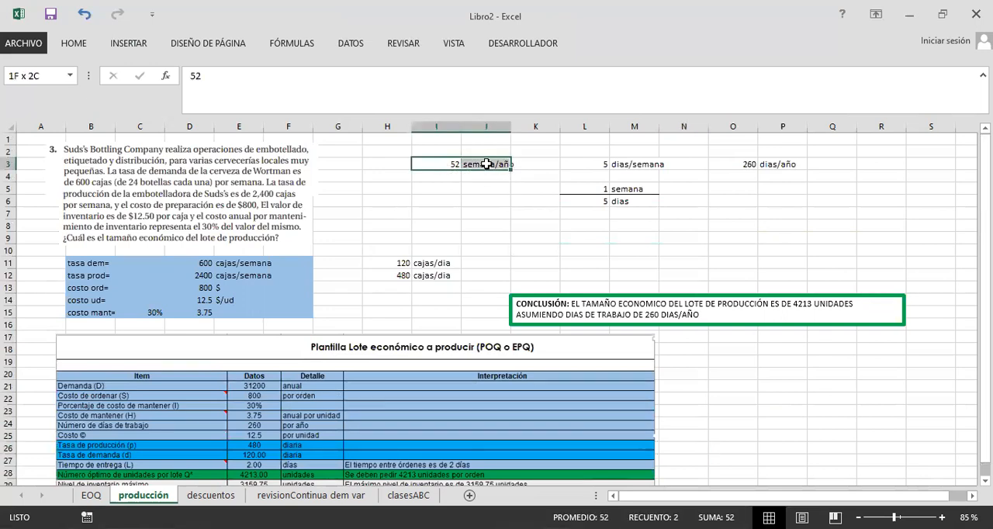
click(605, 229)
click(607, 163)
drag(608, 163, 657, 164)
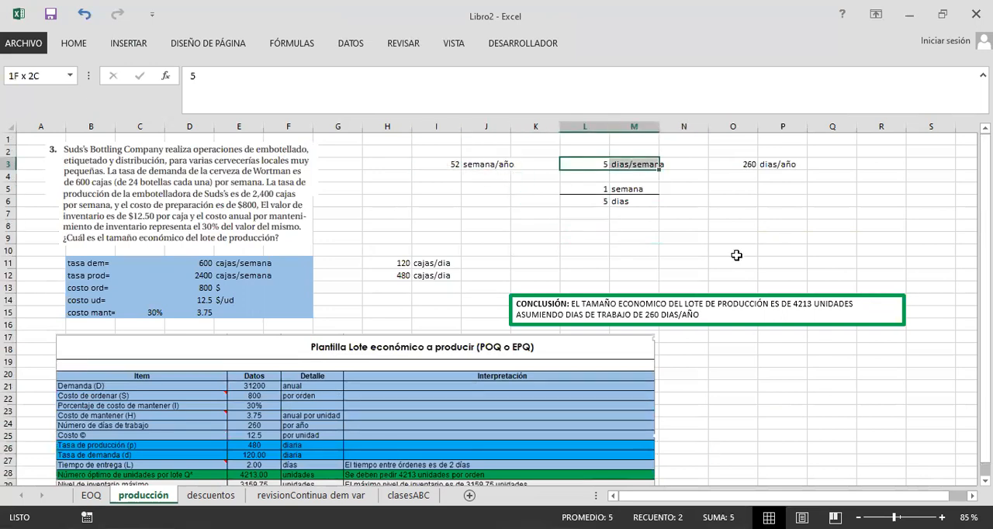
click(737, 239)
click(736, 165)
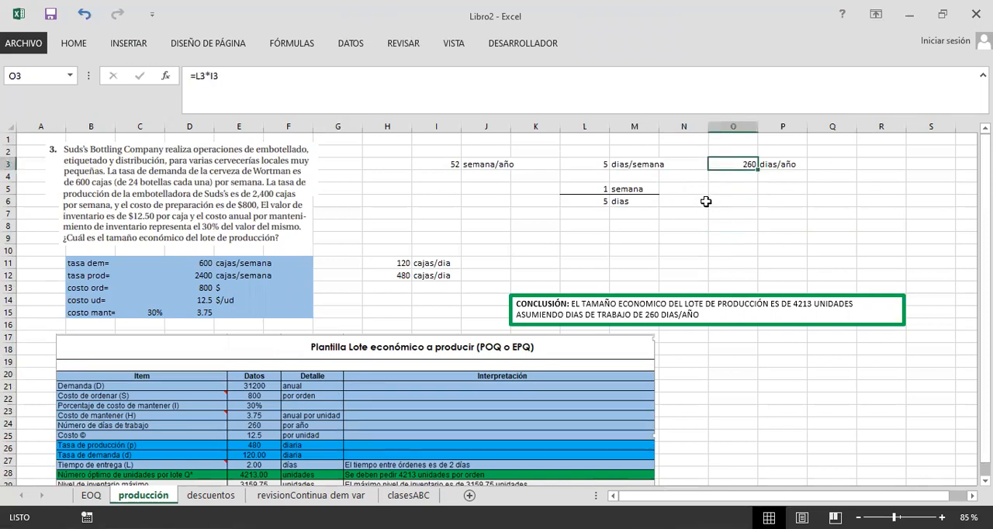
click(703, 203)
Step: Examine how the daily demand and production rates in H11:H12 derive from the weekly rates and the days per week in L6
scroll(430, 244, down, 1)
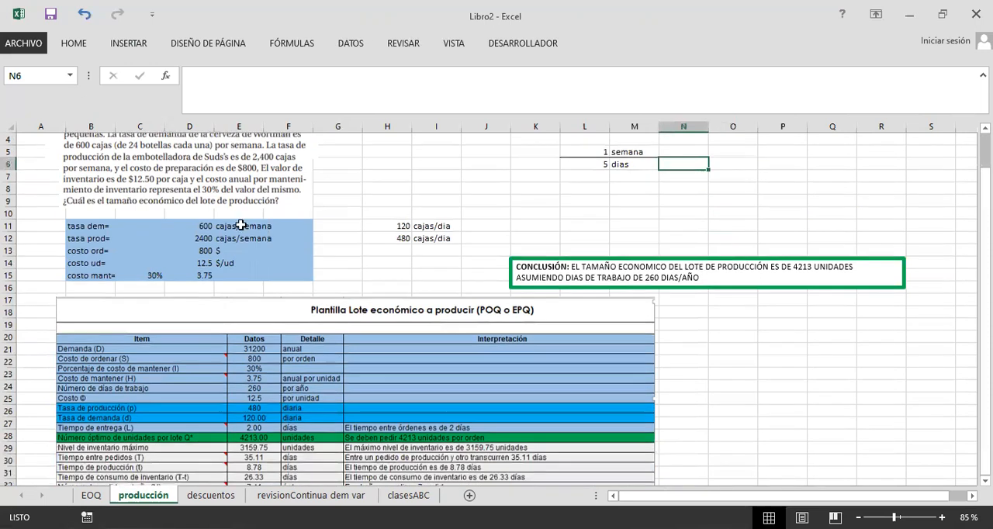
click(219, 226)
click(431, 225)
click(388, 225)
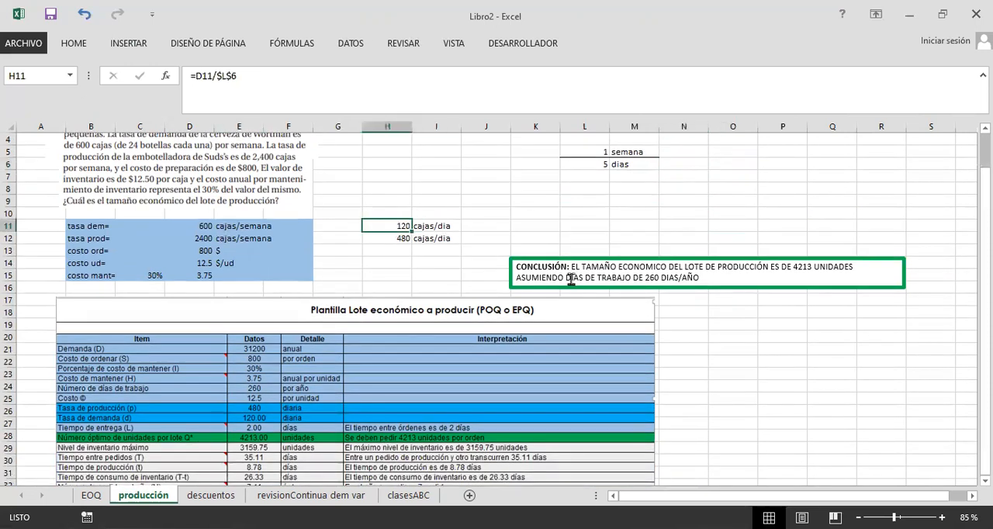
scroll(589, 233, up, 1)
click(598, 192)
drag(603, 204, 595, 203)
click(521, 238)
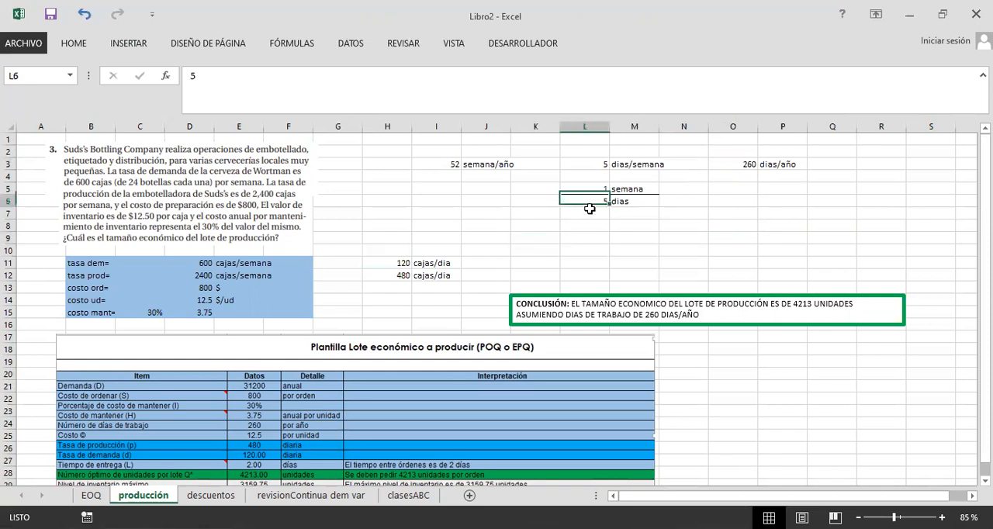
click(205, 262)
click(597, 202)
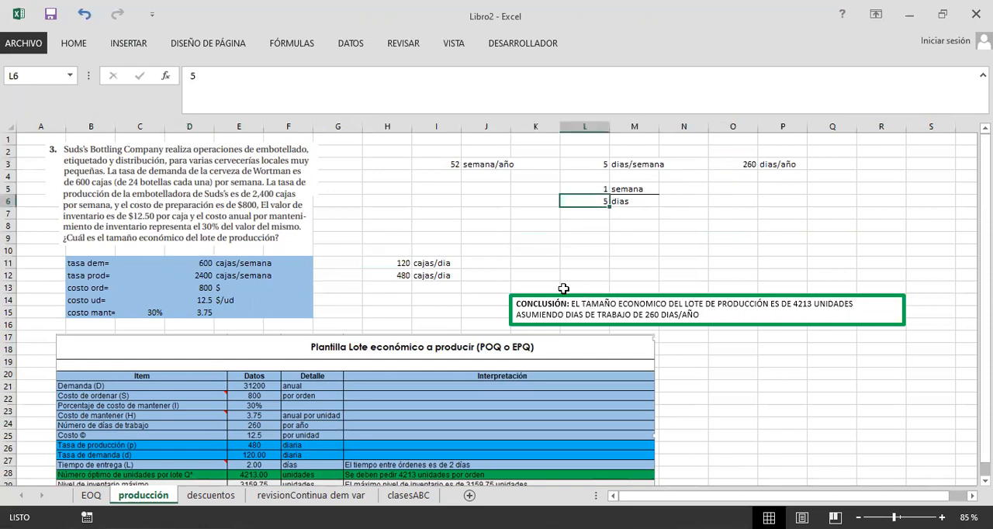
click(552, 251)
click(399, 251)
drag(403, 267, 404, 276)
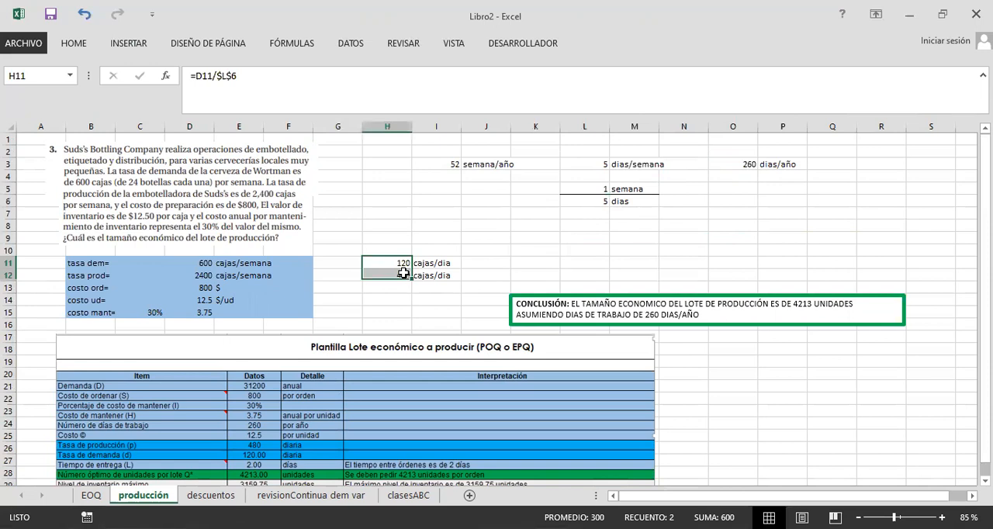
Step: Compare the holding cost percentage in C15 with the data entered in the template image
scroll(245, 371, down, 2)
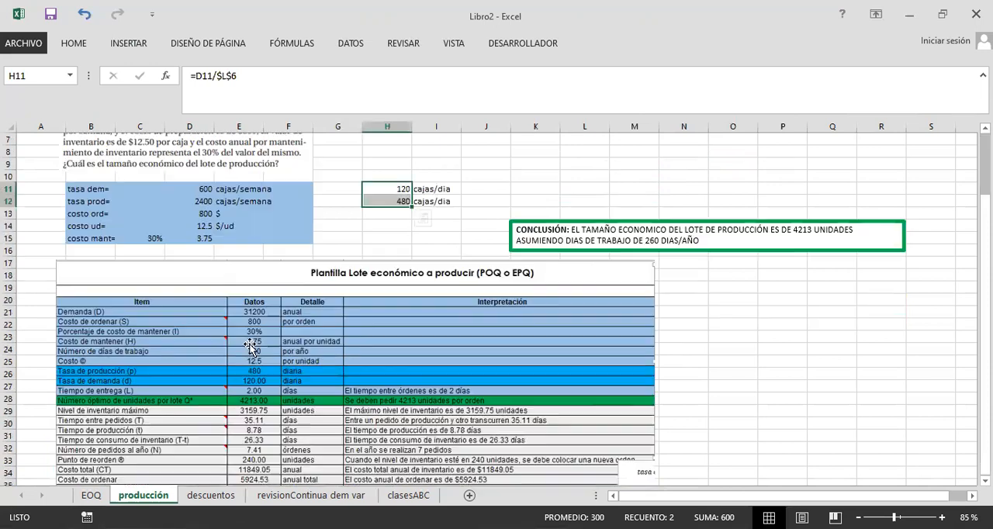
click(439, 235)
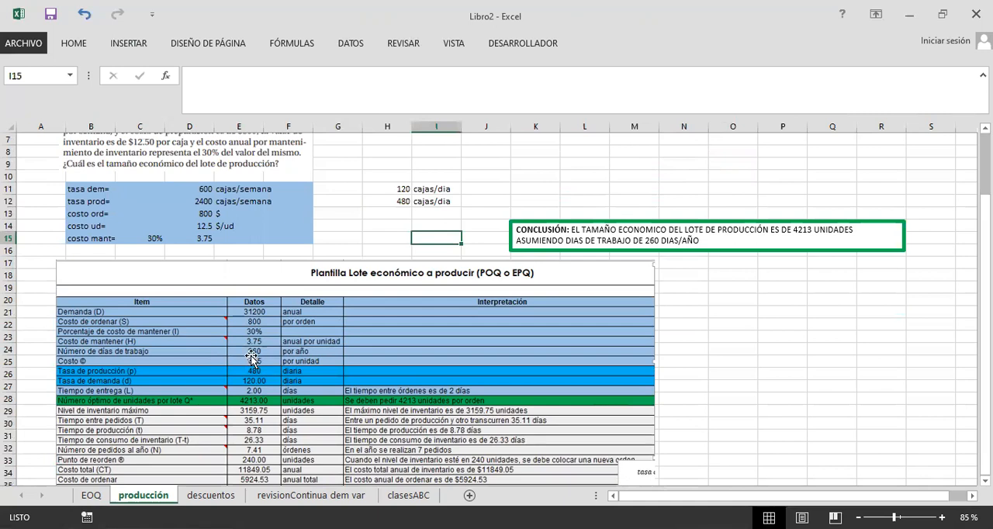
scroll(256, 360, down, 1)
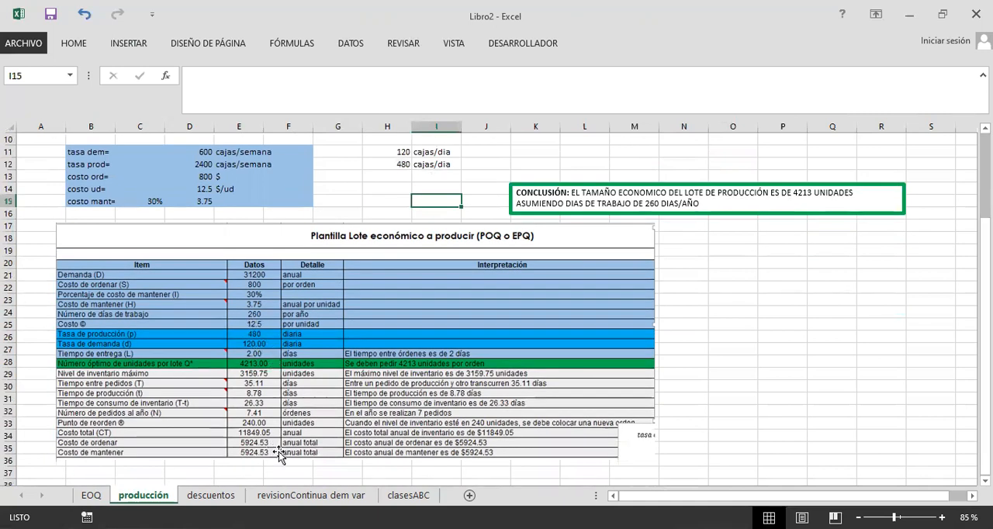
click(265, 321)
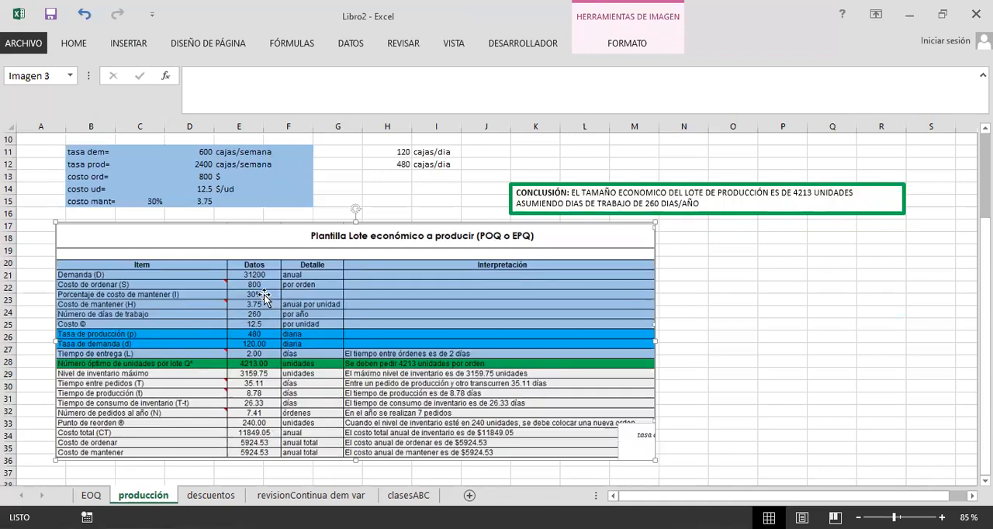
click(159, 201)
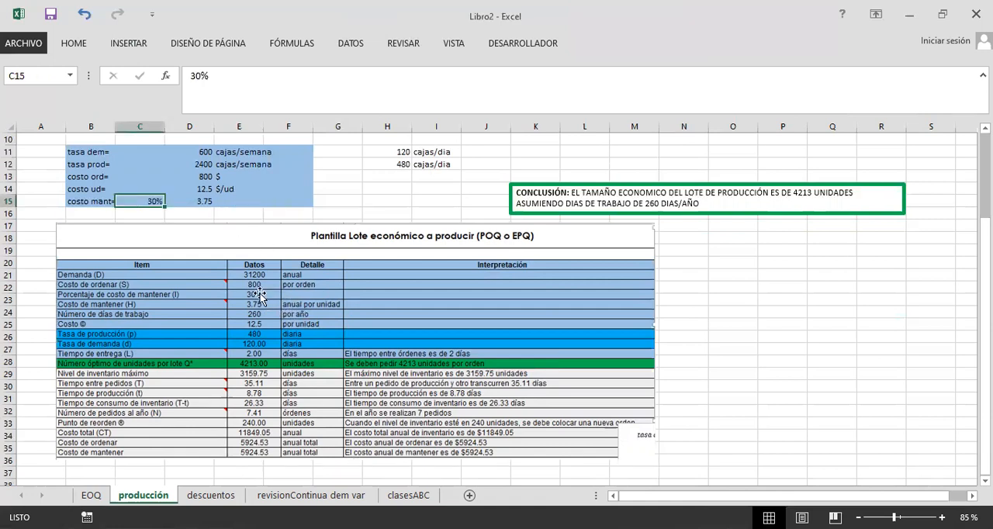
click(266, 299)
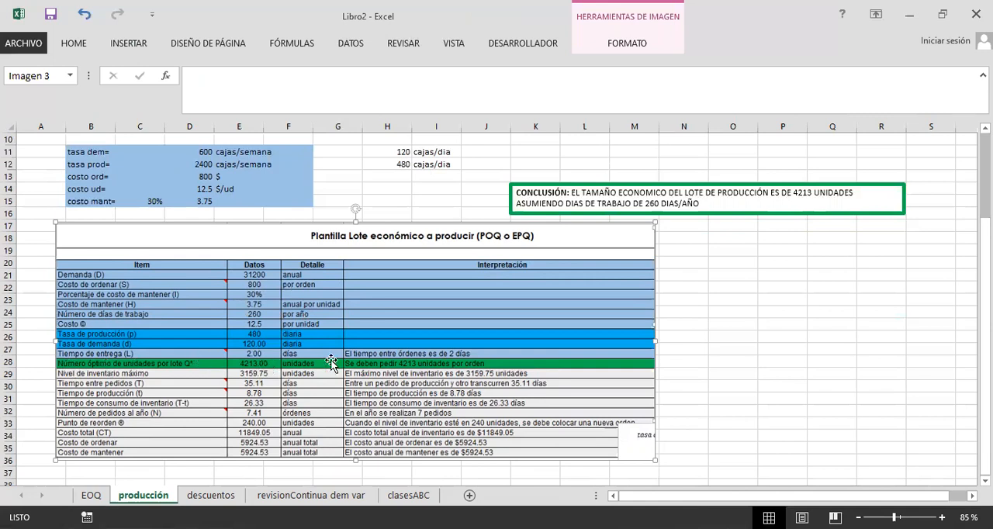
click(712, 350)
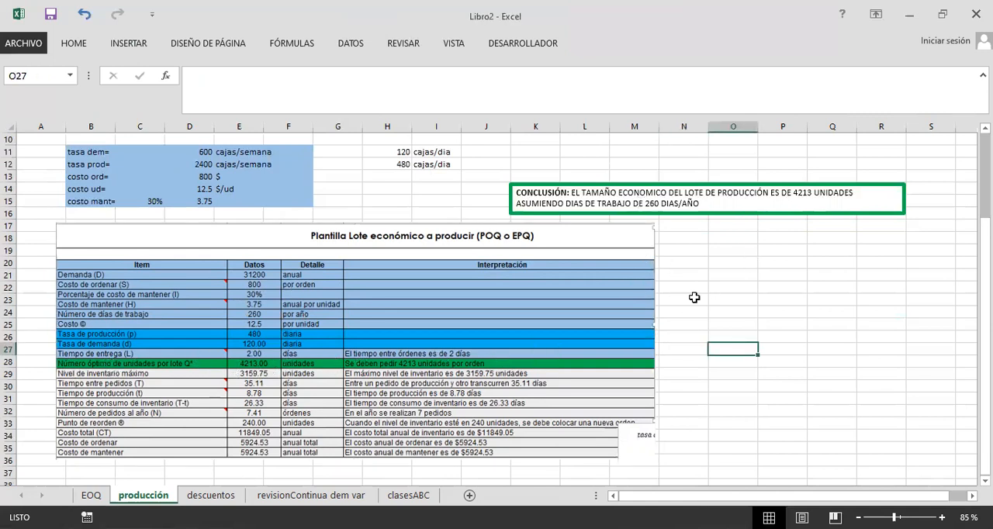
Step: Compare the template's annual demand, costs and working days with the problem's weekly rates and the days-per-year calculation in O3
scroll(695, 295, up, 4)
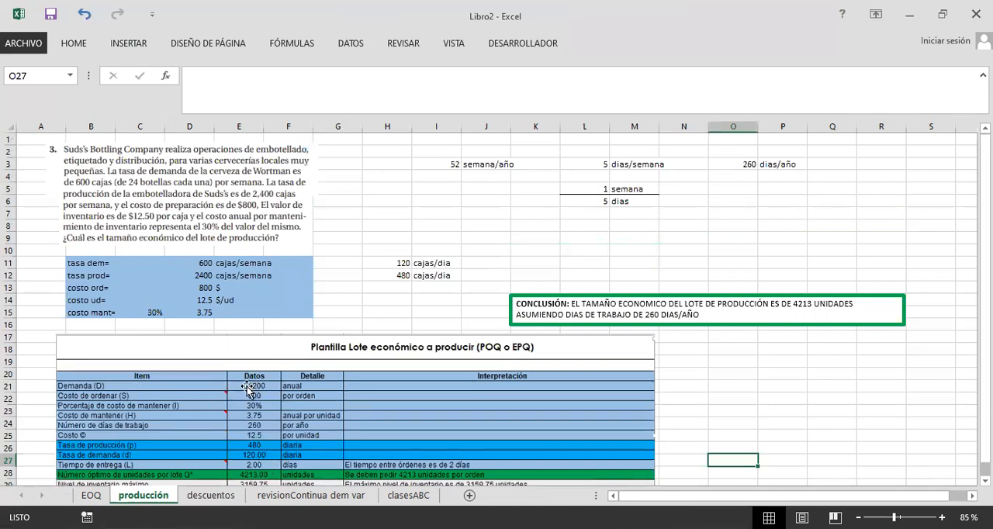
scroll(270, 390, down, 3)
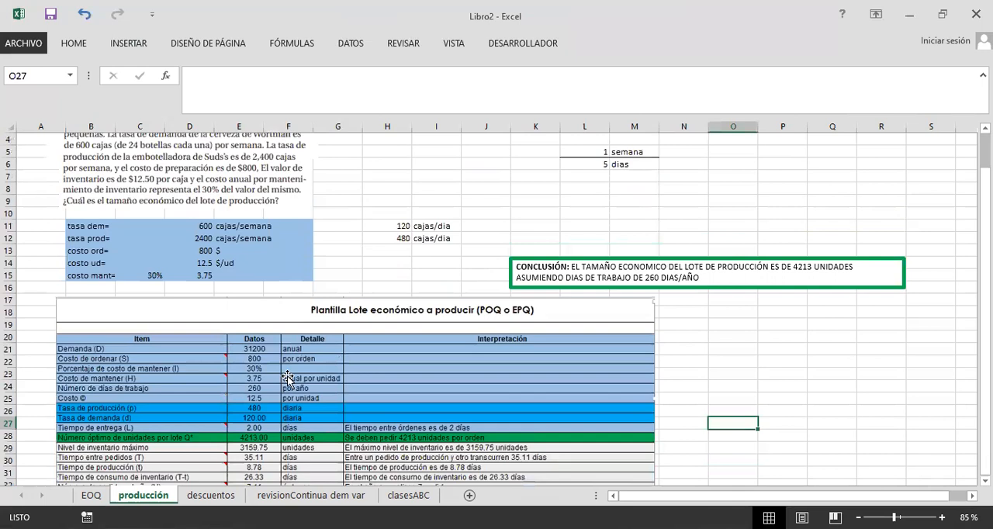
scroll(291, 368, up, 3)
scroll(297, 354, down, 1)
scroll(698, 261, up, 1)
click(726, 164)
scroll(573, 217, down, 1)
scroll(698, 186, up, 1)
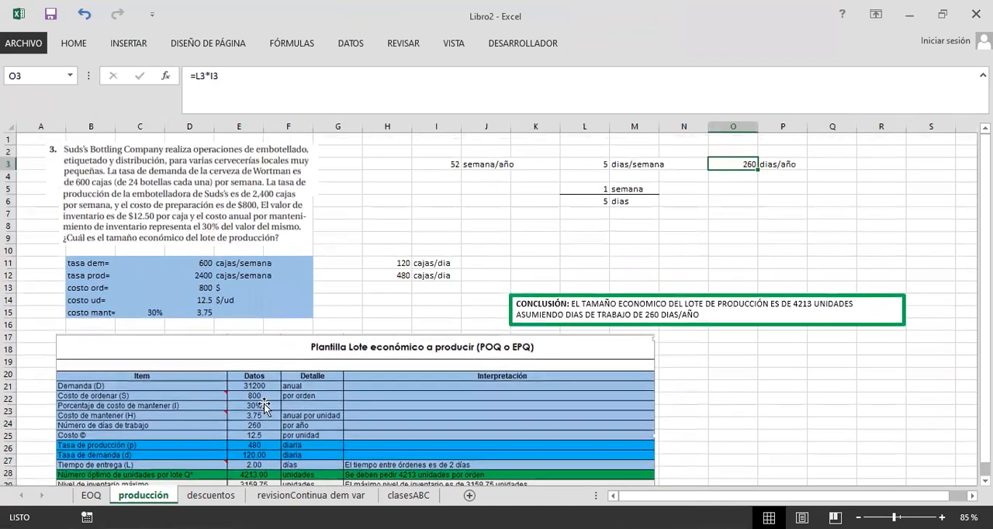
scroll(264, 407, down, 1)
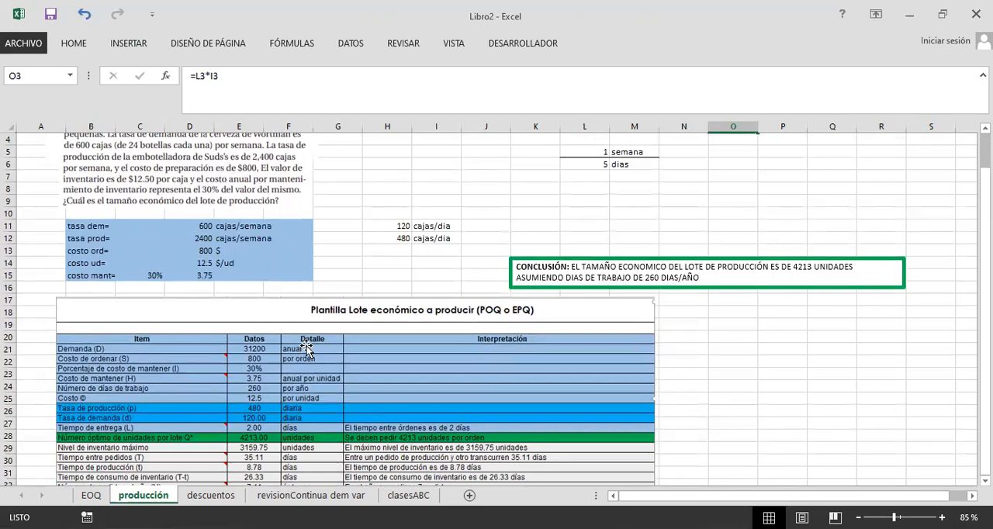
scroll(354, 232, up, 1)
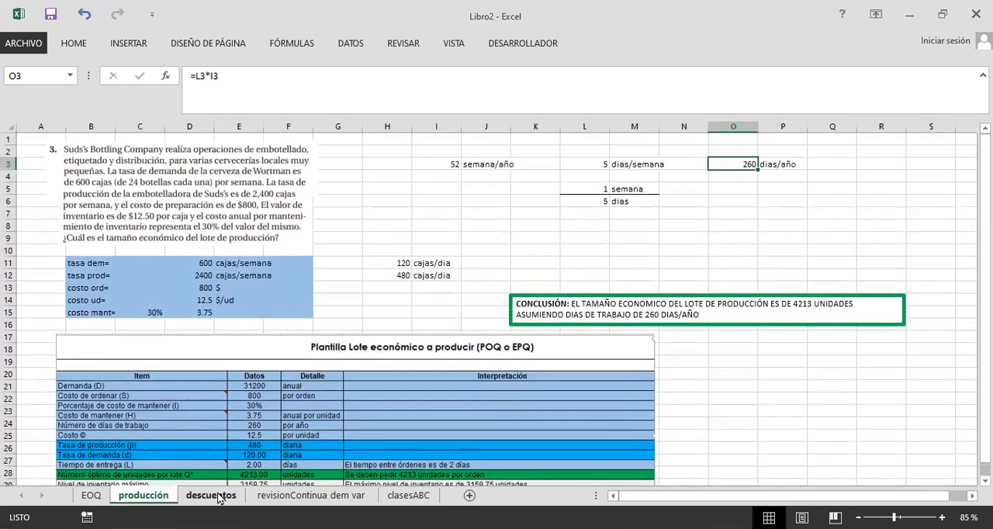
Step: Open the descuentos sheet and read problem 6 about the university bookstore's quantity discounts and price table
click(220, 497)
click(444, 379)
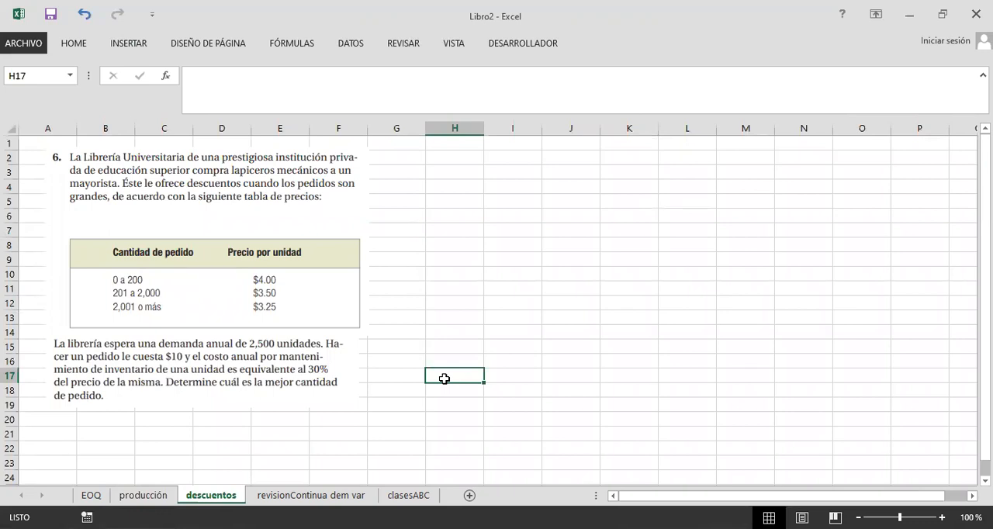
click(407, 363)
click(398, 374)
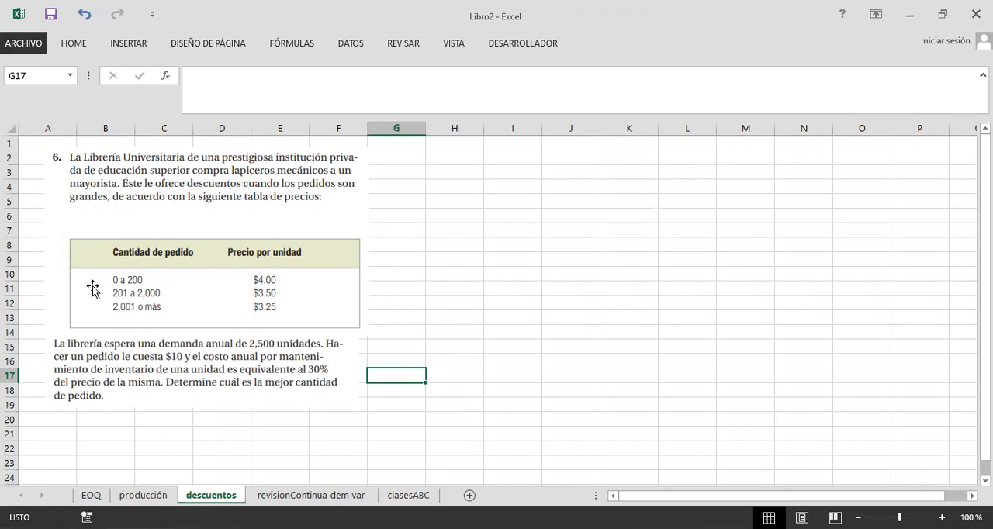
Step: Record the annual demand in row 21 below the problem as D= with 2500 and the unit ud
scroll(228, 250, down, 1)
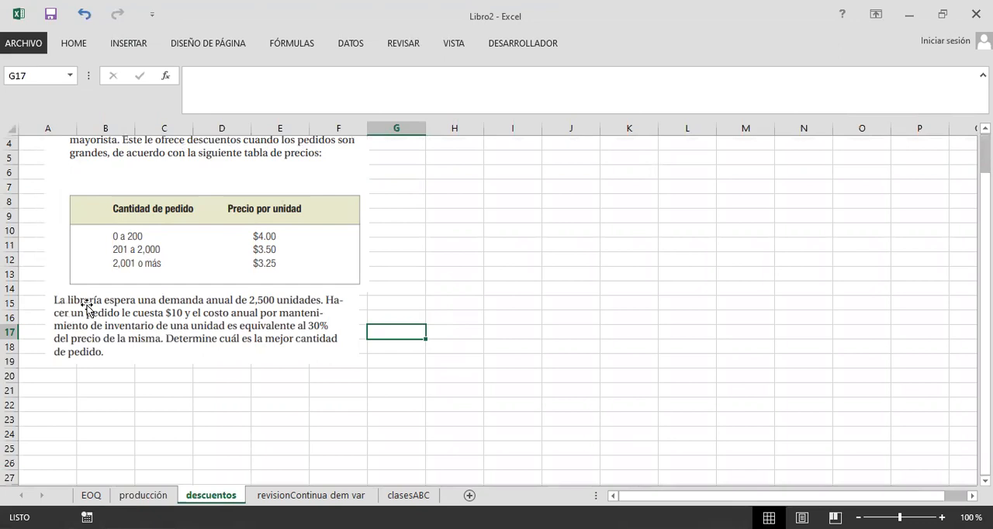
click(101, 389)
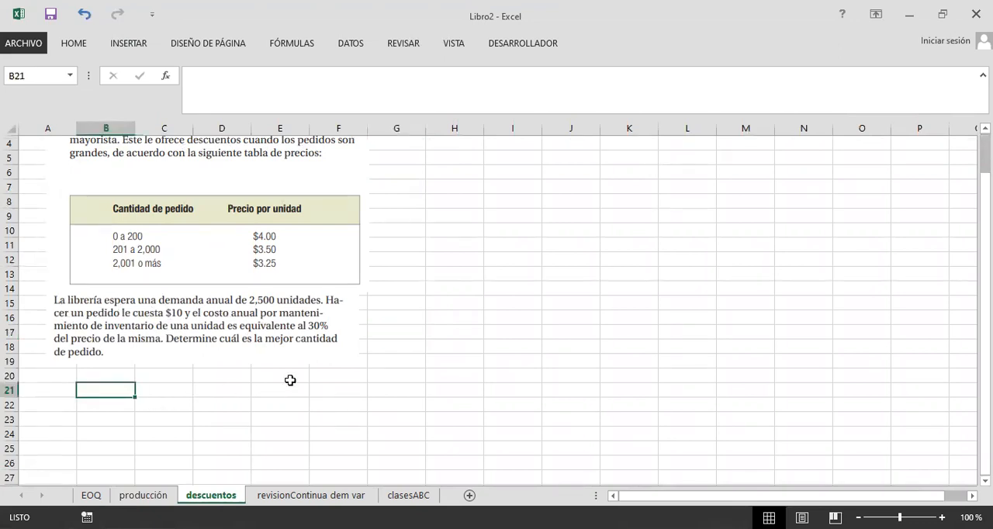
text(D=)
key(Tab)
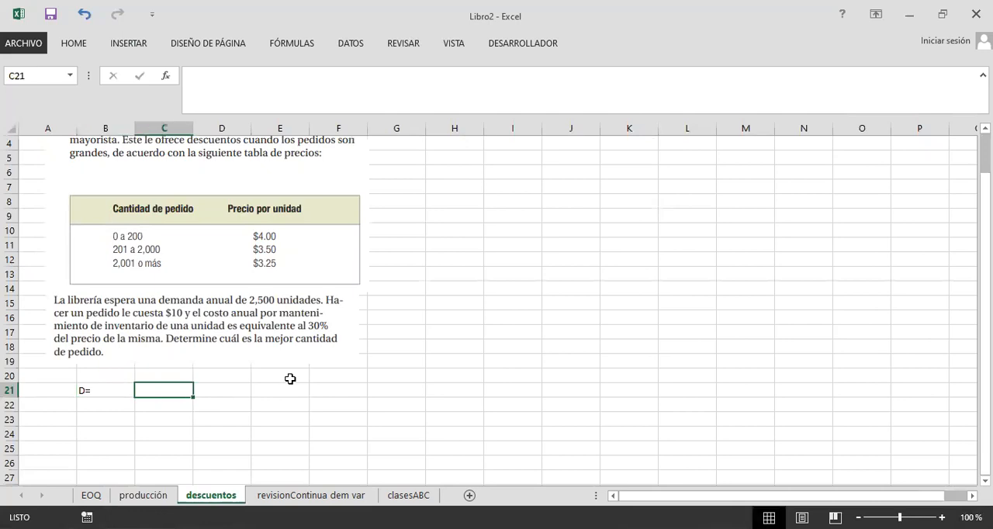
text(2500)
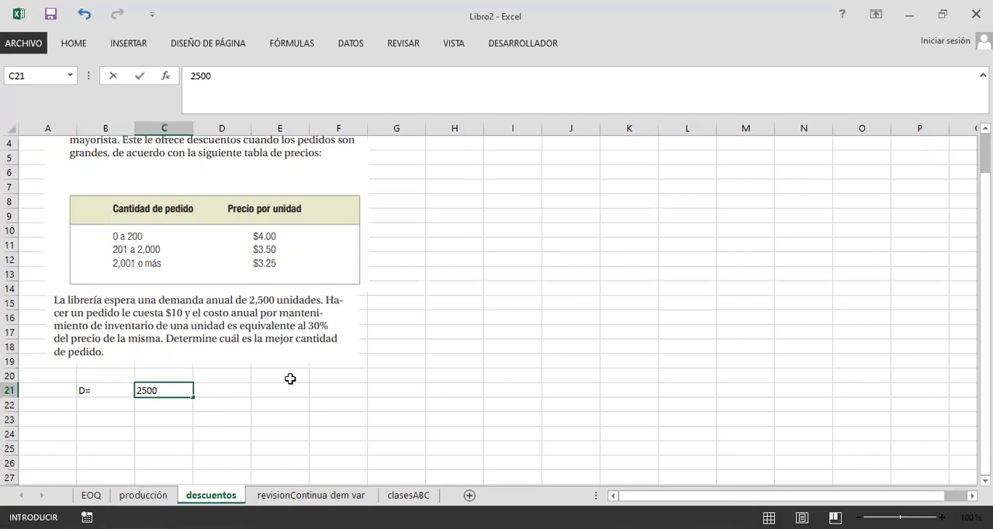
key(Tab)
text(ud+)
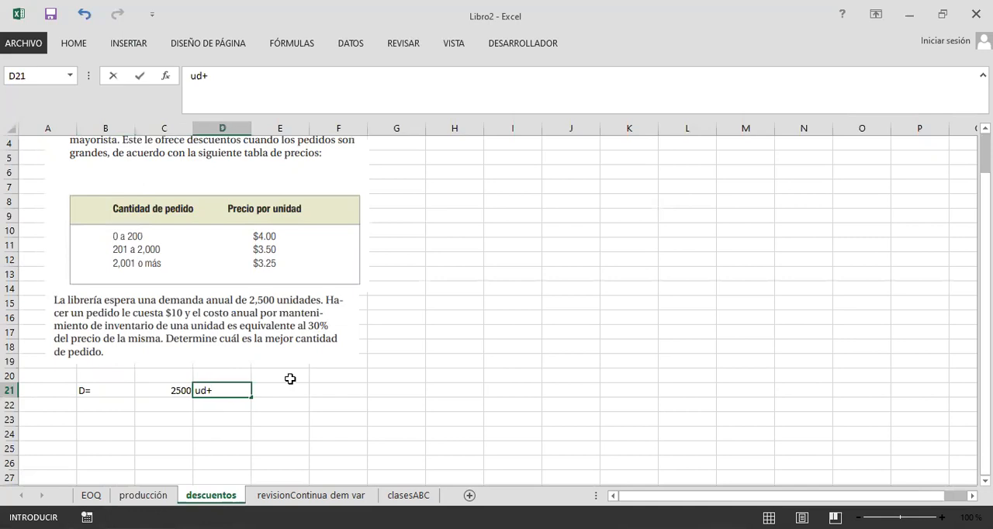
key(Return)
Step: Record the ordering cost in row 22 as Costo ped= with 10 and the unit $
scroll(102, 292, up, 1)
scroll(95, 341, down, 1)
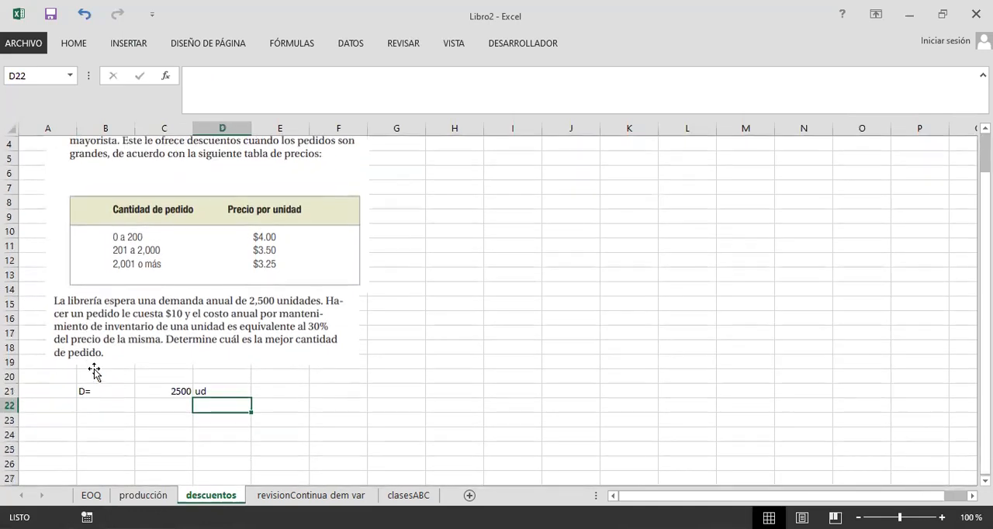
click(48, 321)
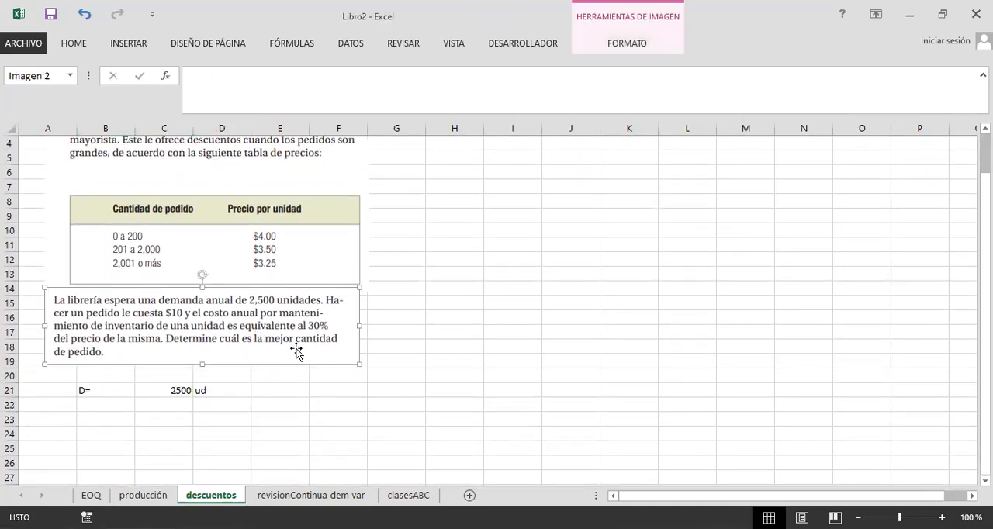
click(402, 335)
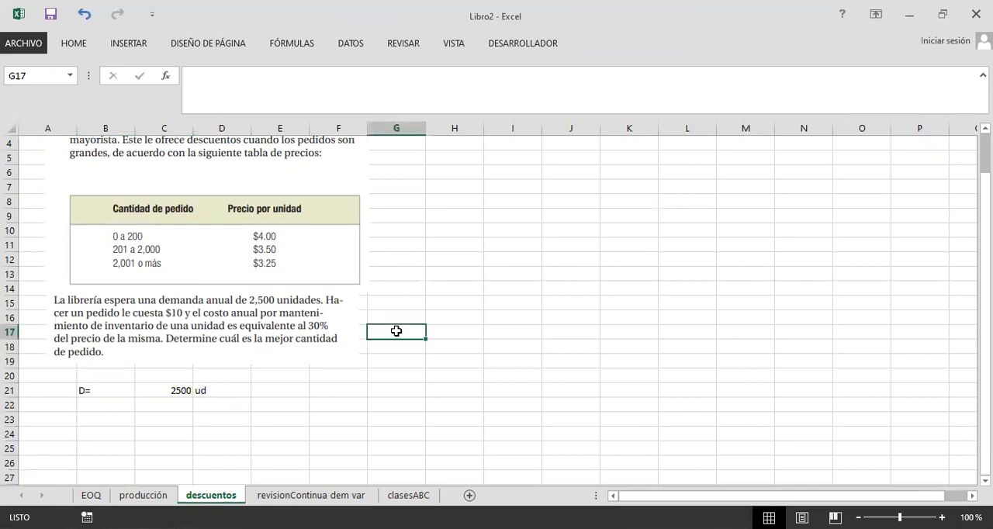
click(109, 403)
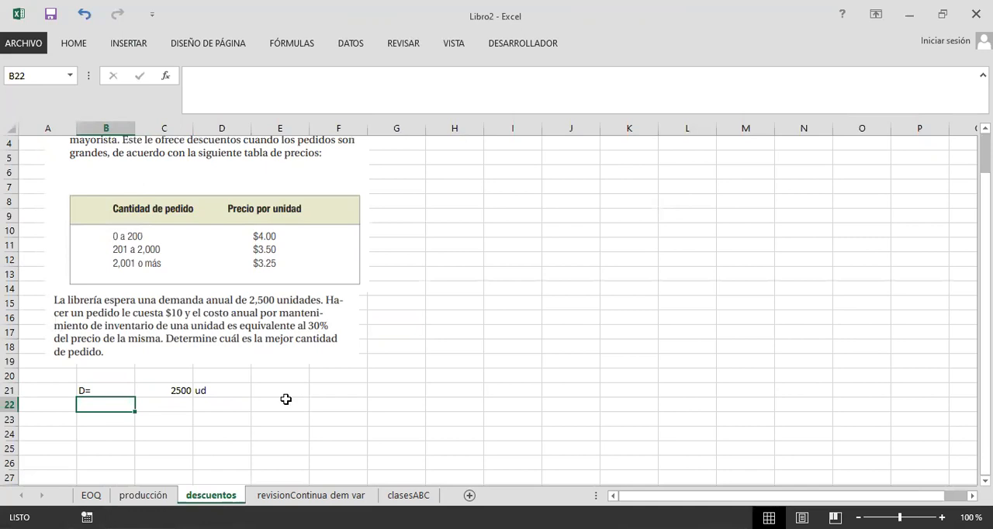
text(Costo pe)
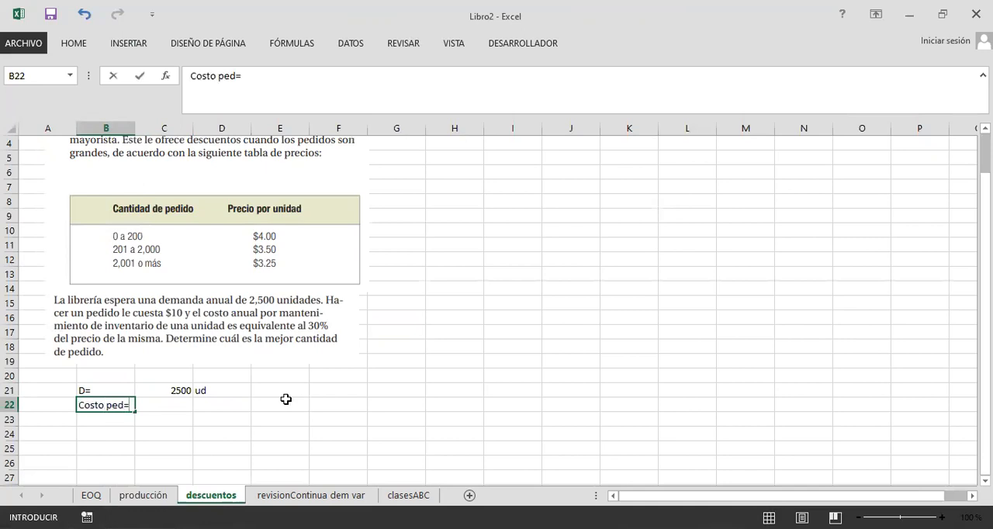
text(d=)
key(Tab)
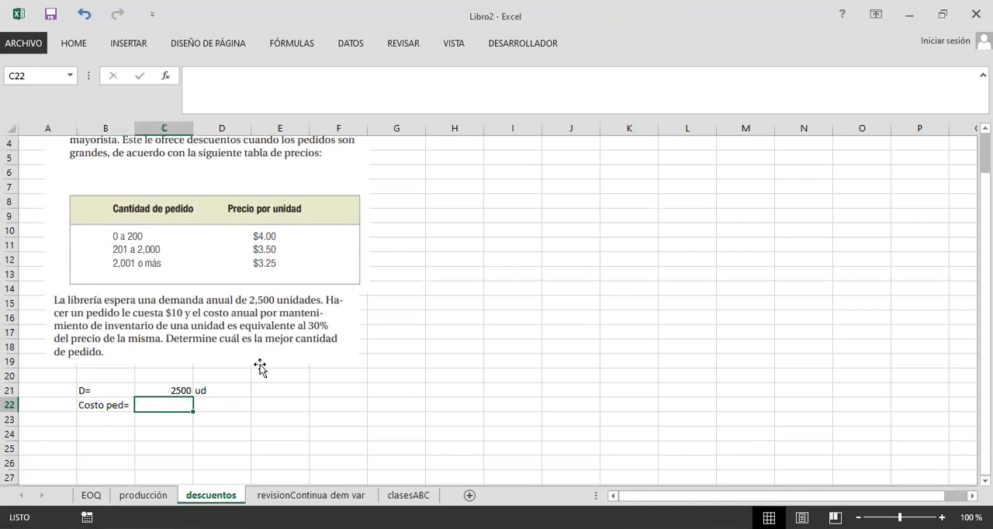
text(10)
key(Tab)
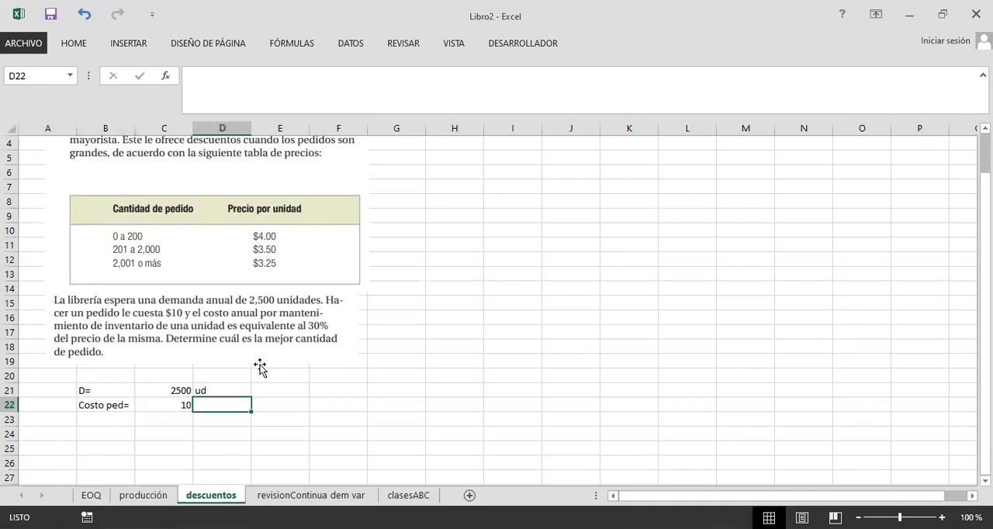
text($)
key(Return)
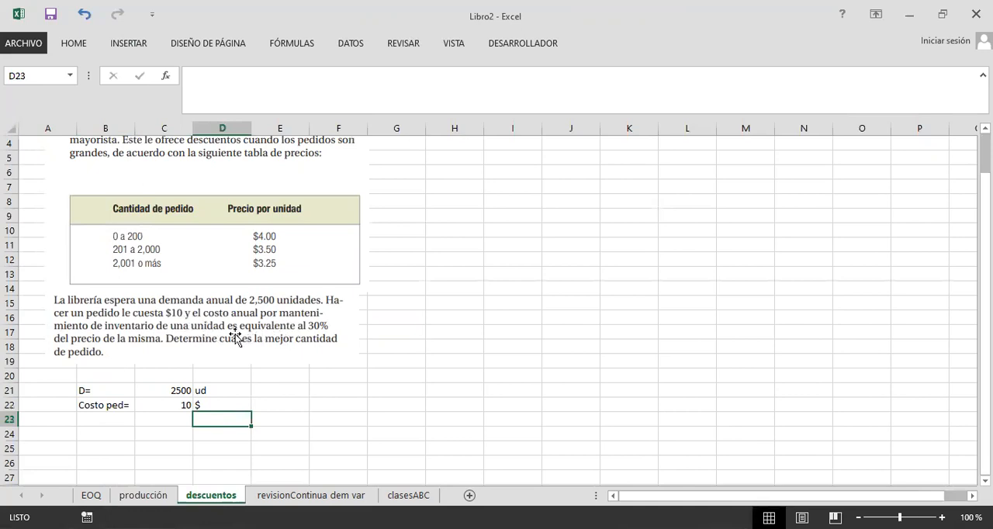
Step: Record the holding cost percentage in row 23 as Costo mant= with 30%
click(97, 421)
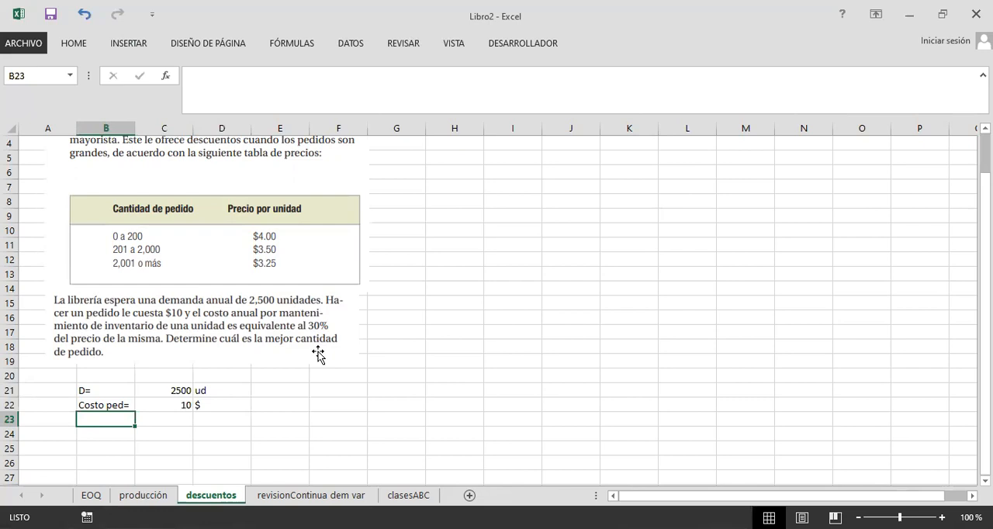
text(Costo mant)
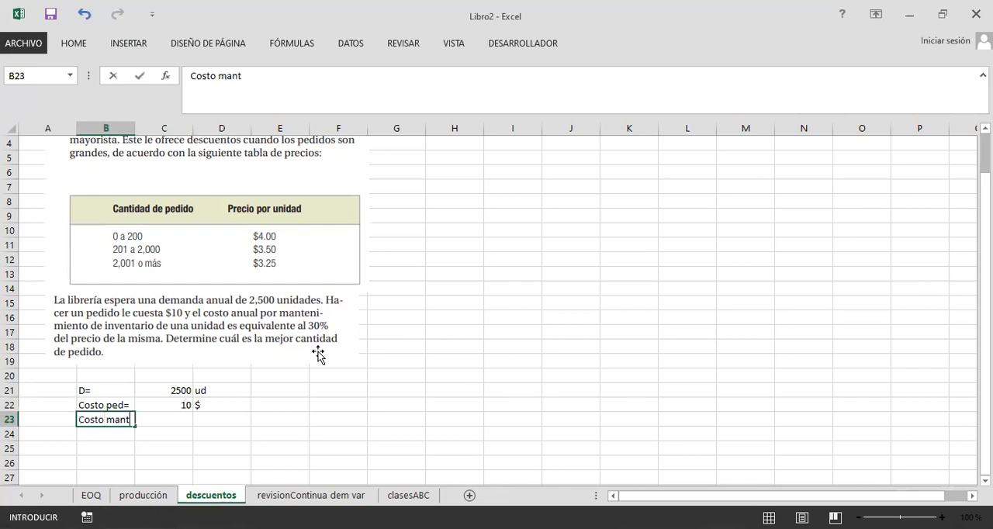
text(=)
key(Return)
key(Right)
key(Up)
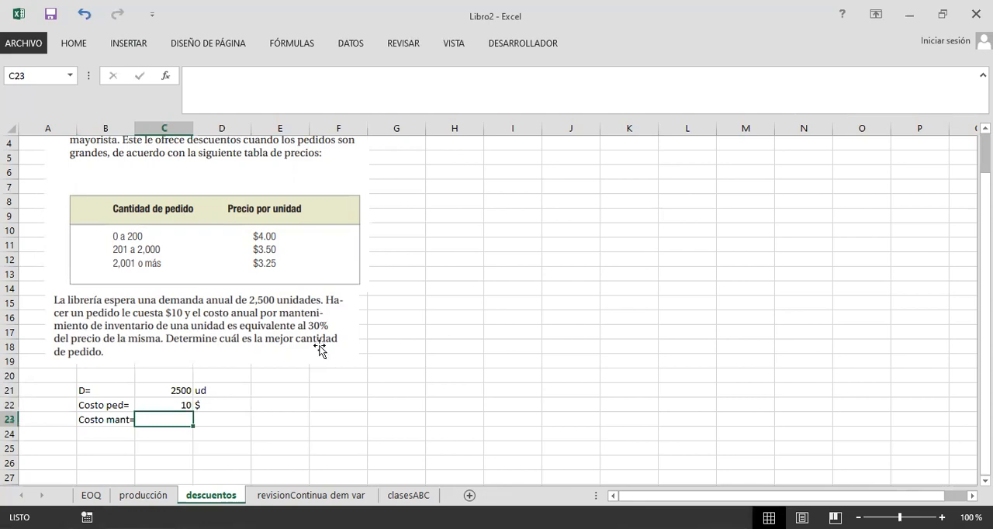
text(30)
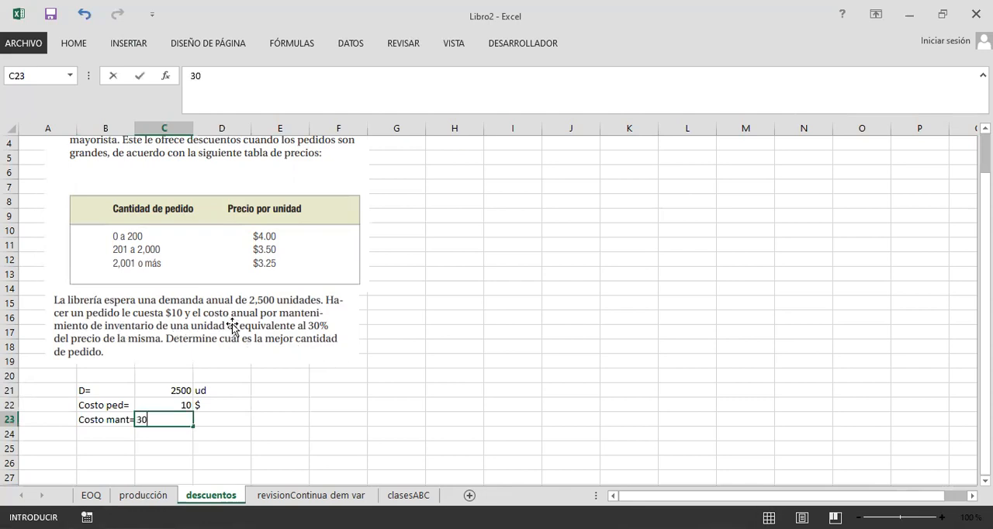
Step: Move the demand and ordering cost values with their units from C21:D22 to D21:E22
click(221, 390)
drag(179, 390, 289, 412)
click(216, 415)
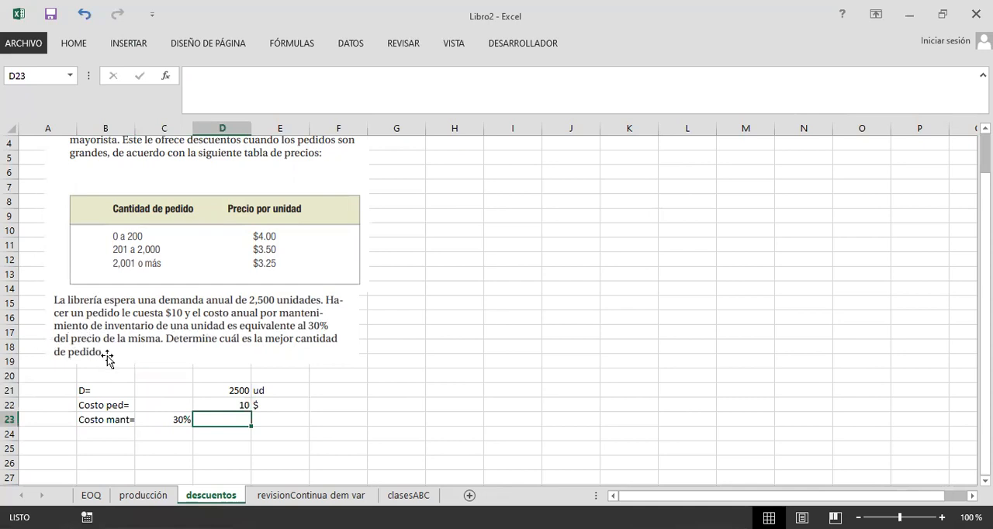
Step: Add a border around the empty cell D23 beside the holding cost percentage
scroll(112, 357, up, 1)
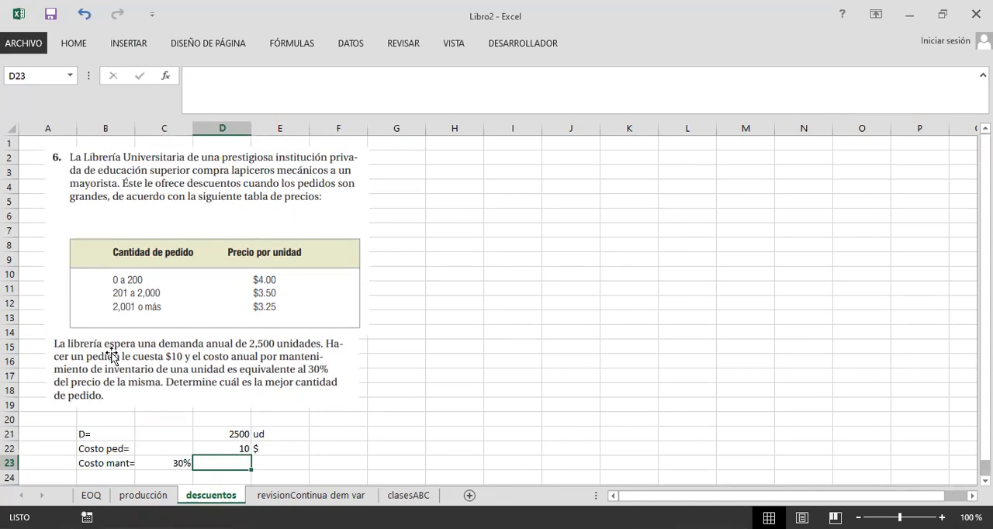
scroll(112, 357, down, 1)
click(177, 419)
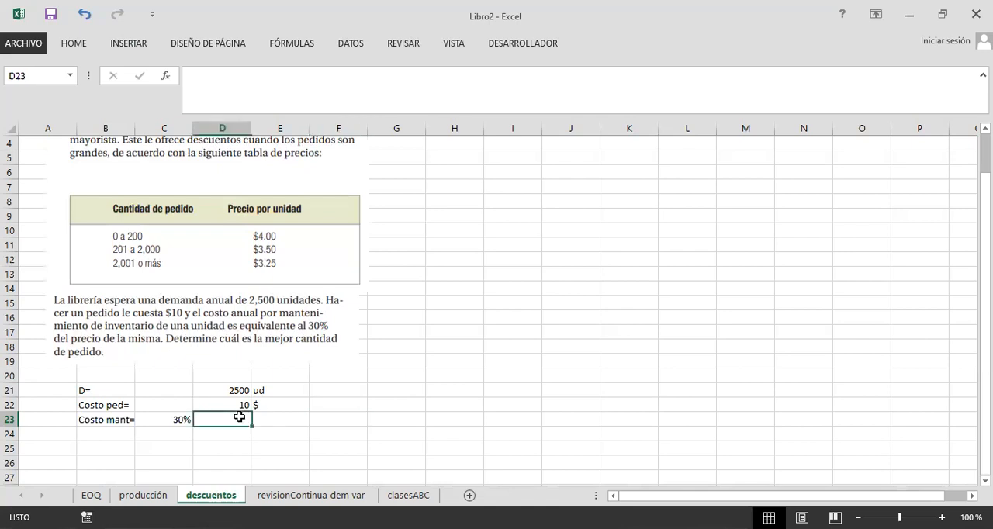
click(73, 44)
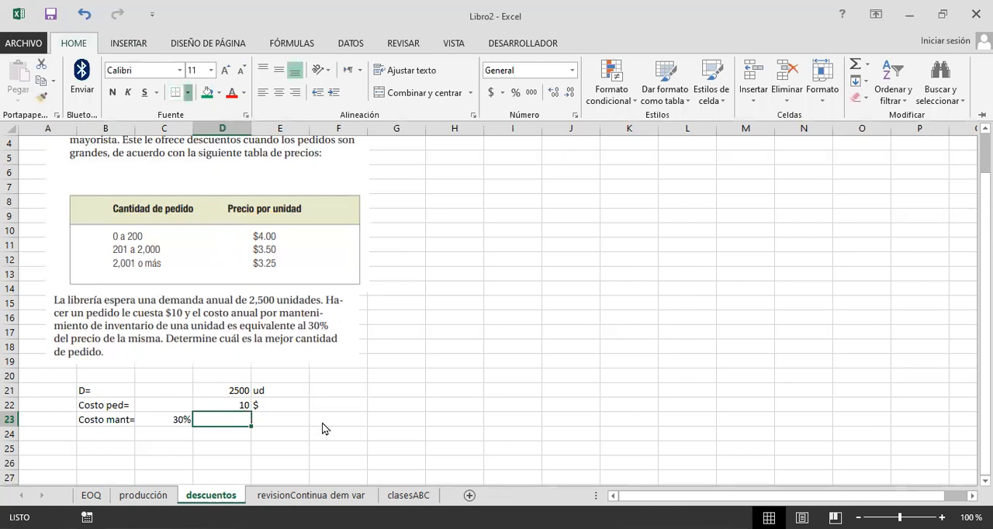
click(275, 430)
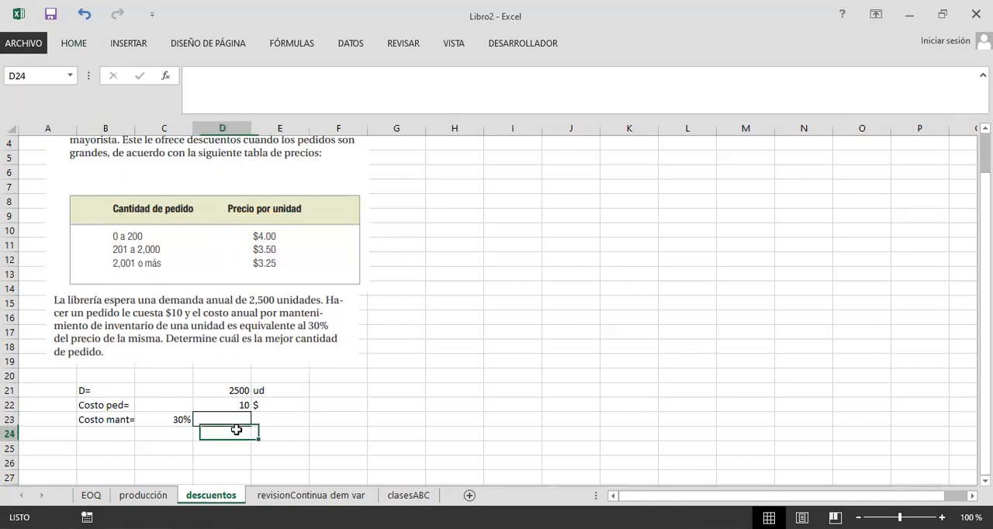
click(124, 432)
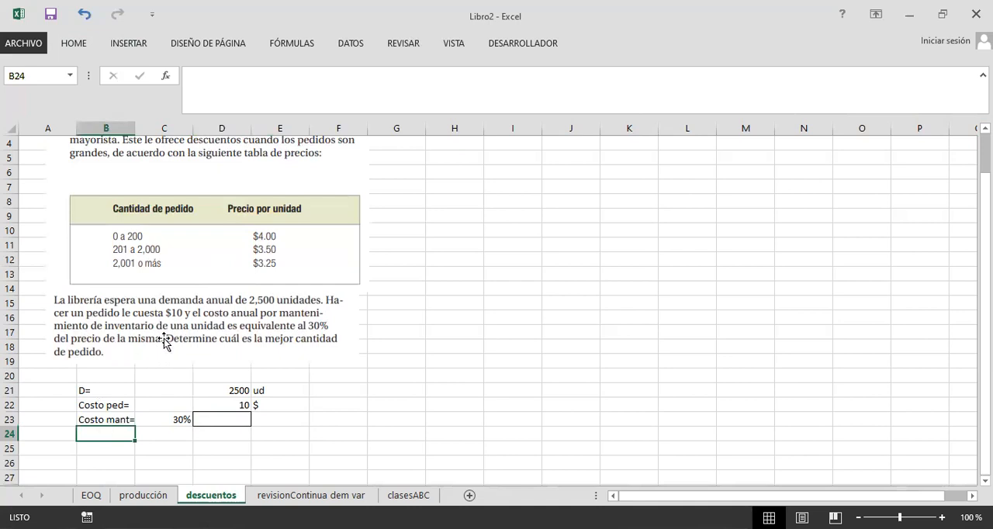
Step: Paste an image of the problem statement and extracted data into the Plantilla-excel-EOQ-Descuentos-por-cantidad.xlsx workbook
scroll(357, 364, up, 1)
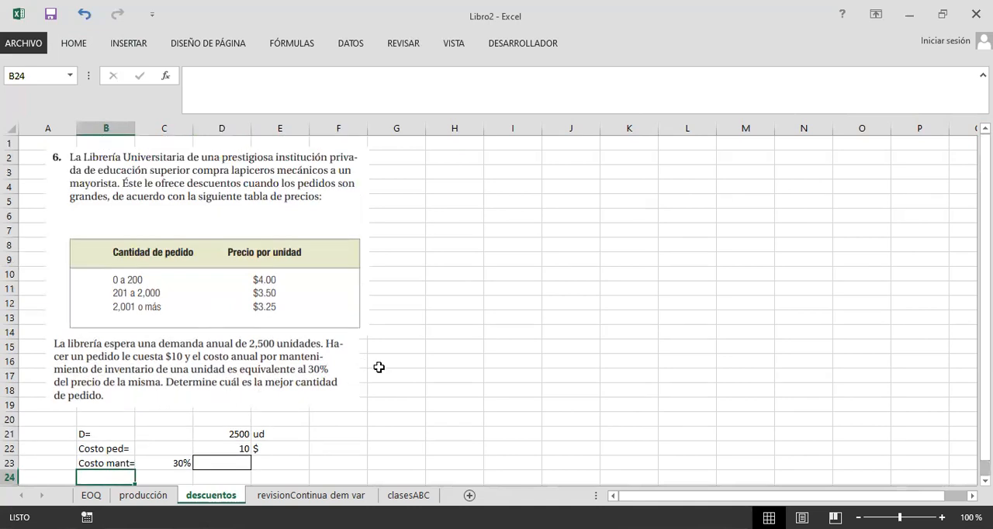
click(458, 358)
scroll(419, 358, down, 1)
scroll(434, 360, up, 1)
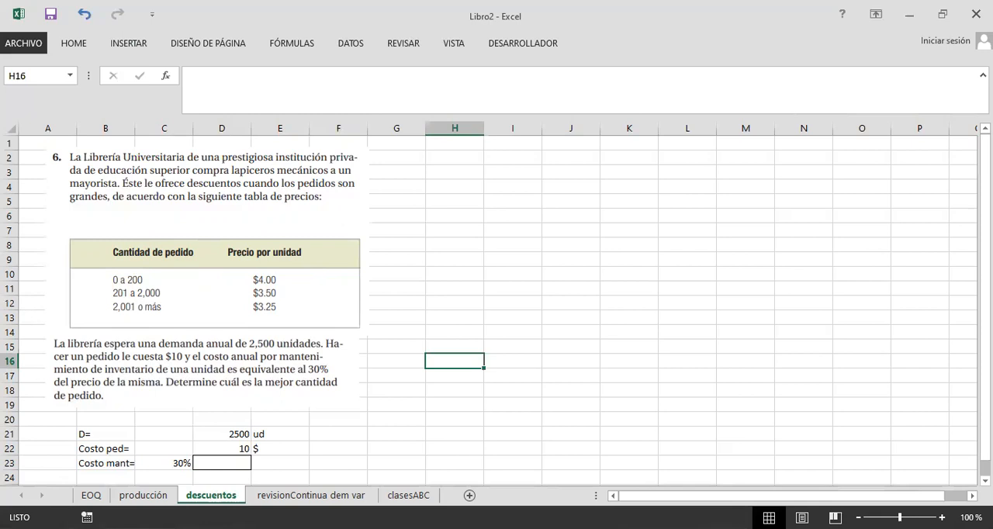
key(alt+Tab)
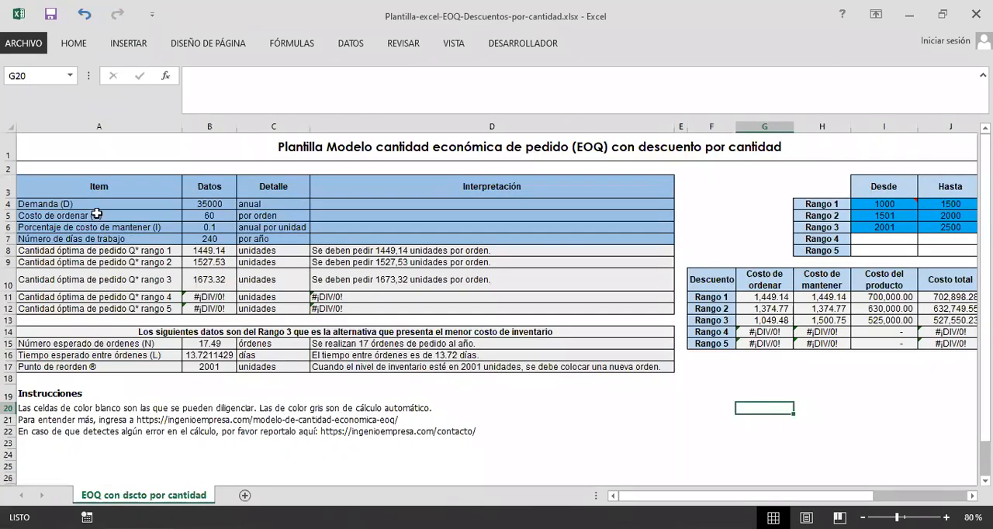
key(ctrl+v)
Step: Set the annual demand to 2500 and the ordering cost to 10 in the quantity discount template
click(209, 204)
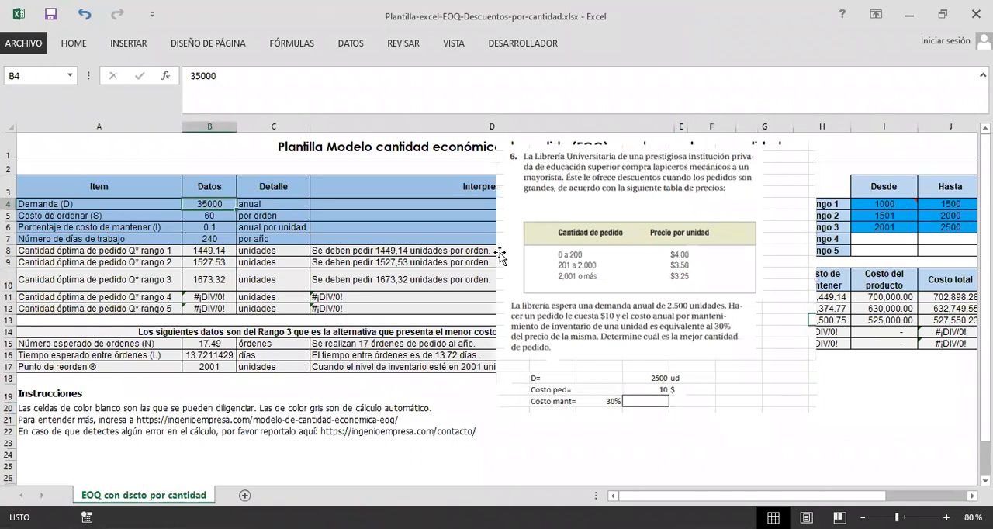
text(2500)
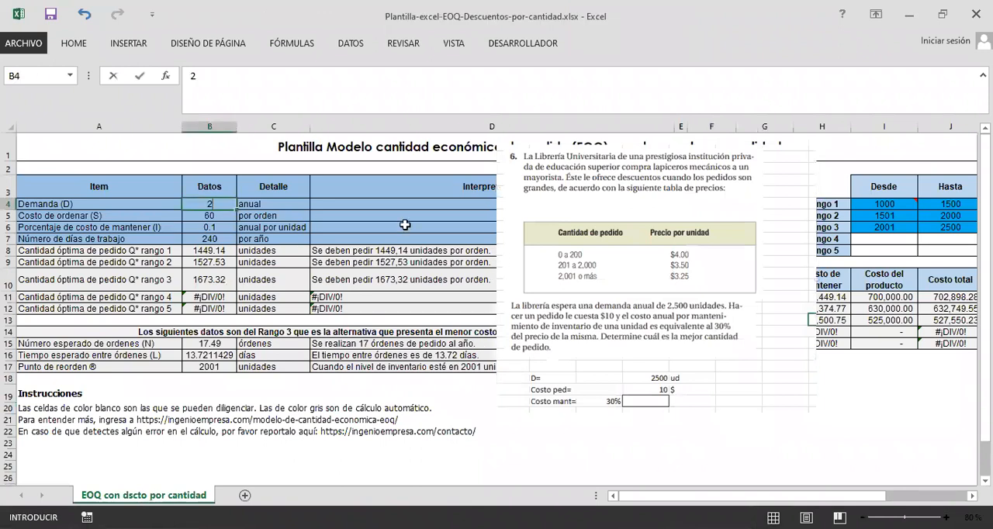
key(Return)
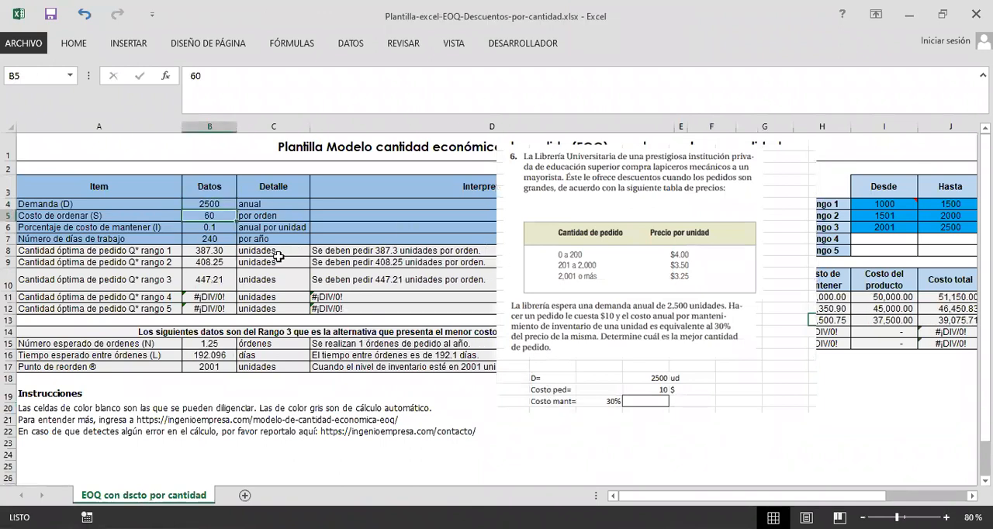
text(10)
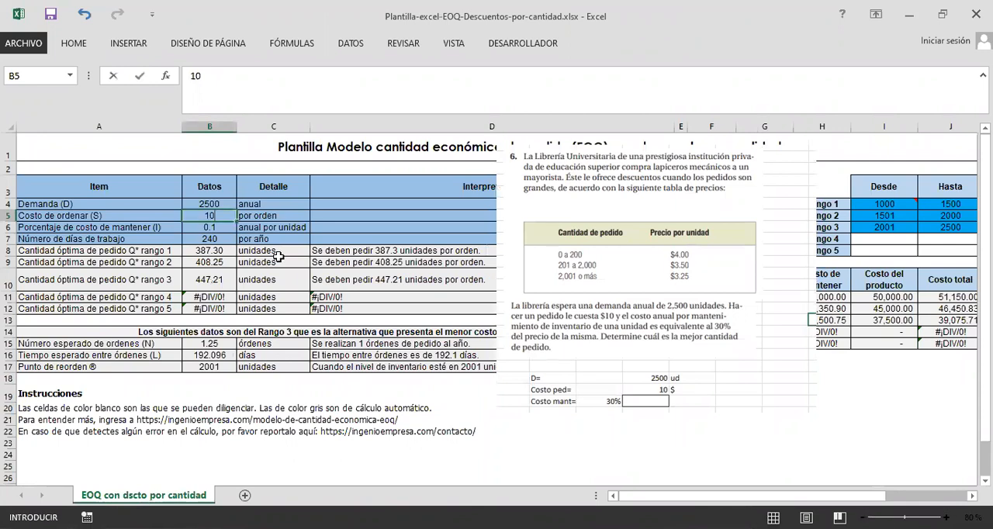
key(Return)
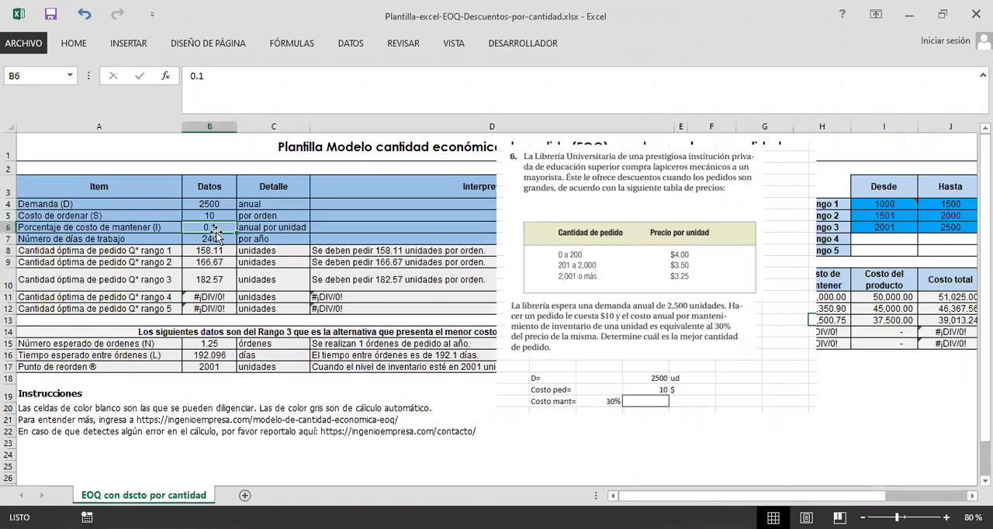
Step: Set the holding cost percentage (I) to 0.3
click(272, 96)
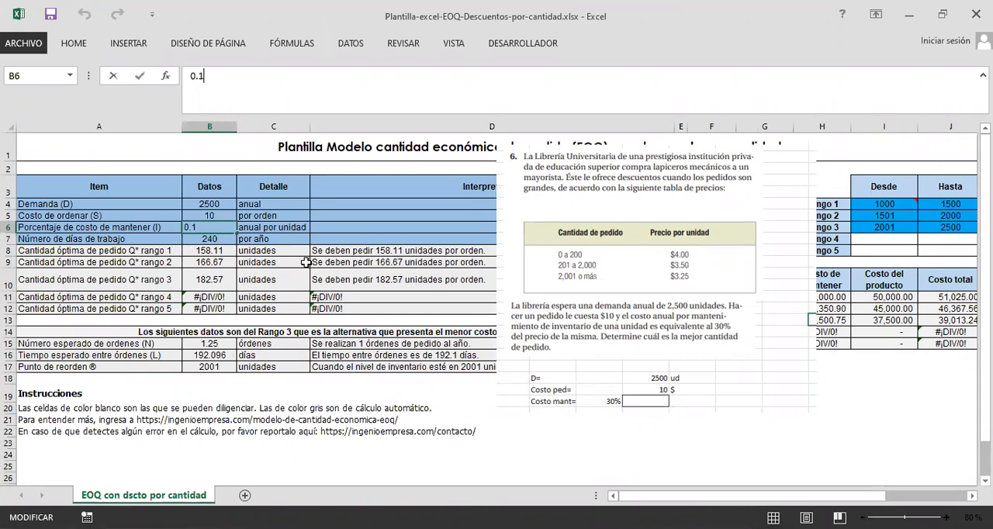
click(306, 263)
click(218, 225)
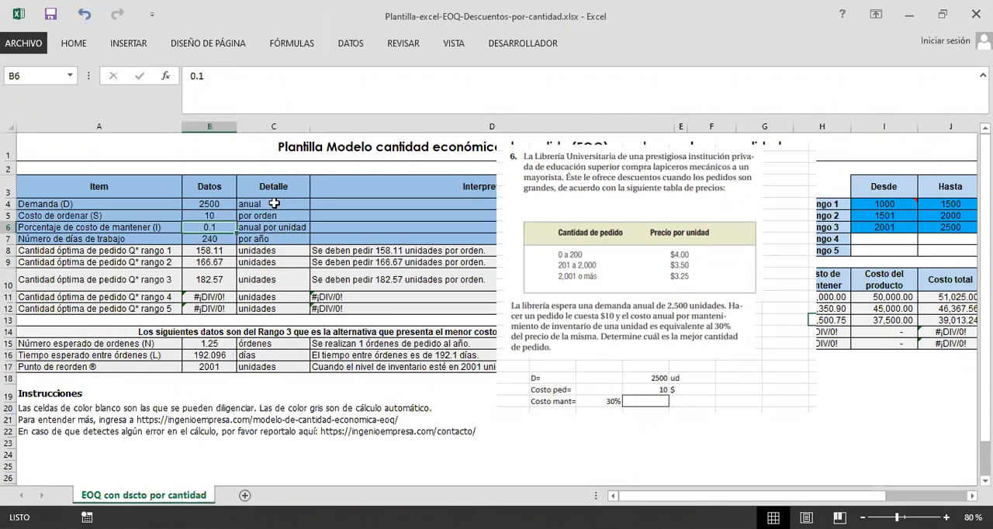
double_click(258, 81)
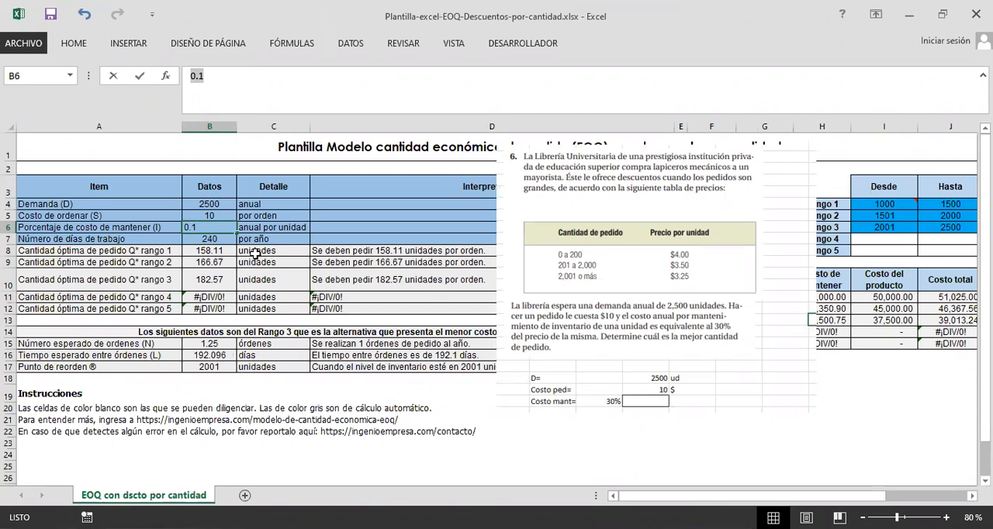
text(0.3)
key(Return)
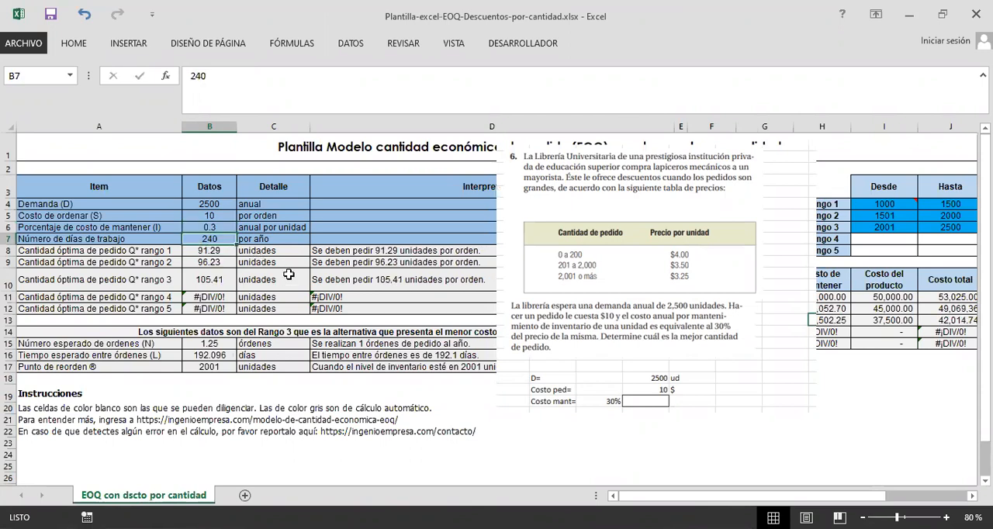
Step: Move the pasted problem image over the Interpretación column, clear of the input data and the range tables
click(249, 239)
click(210, 239)
click(240, 240)
click(221, 239)
click(257, 240)
click(222, 239)
click(546, 288)
drag(454, 291, 377, 290)
click(223, 242)
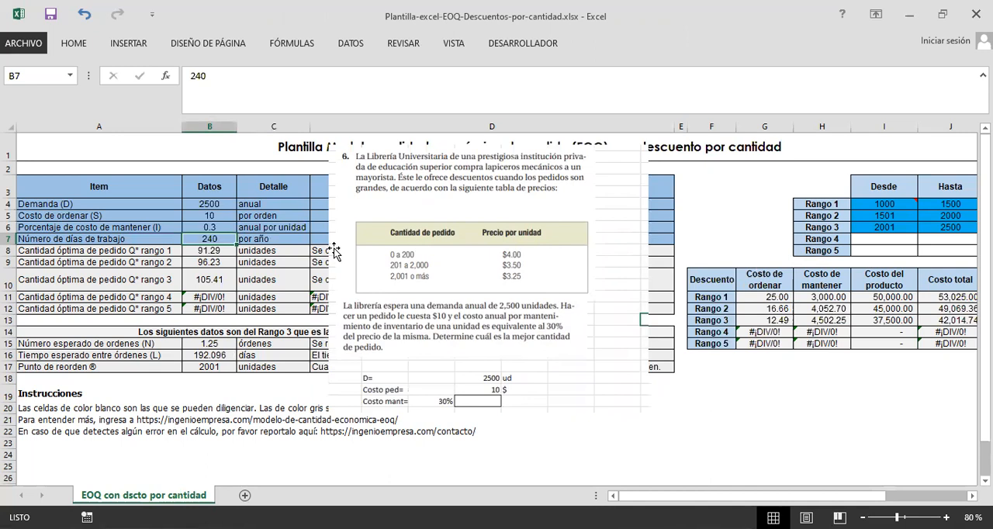
drag(436, 262, 459, 258)
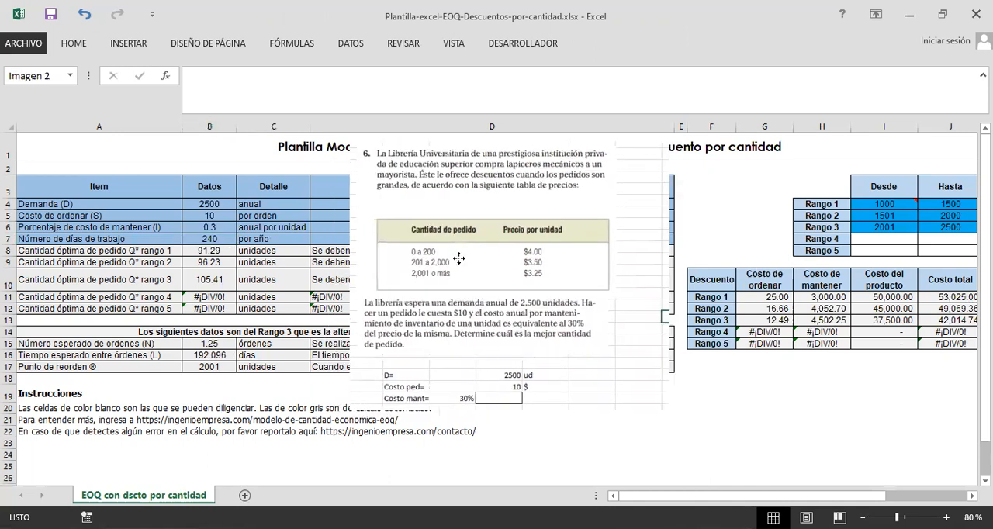
key(Escape)
Step: Set the number of working days per year to 260
drag(220, 80, 173, 77)
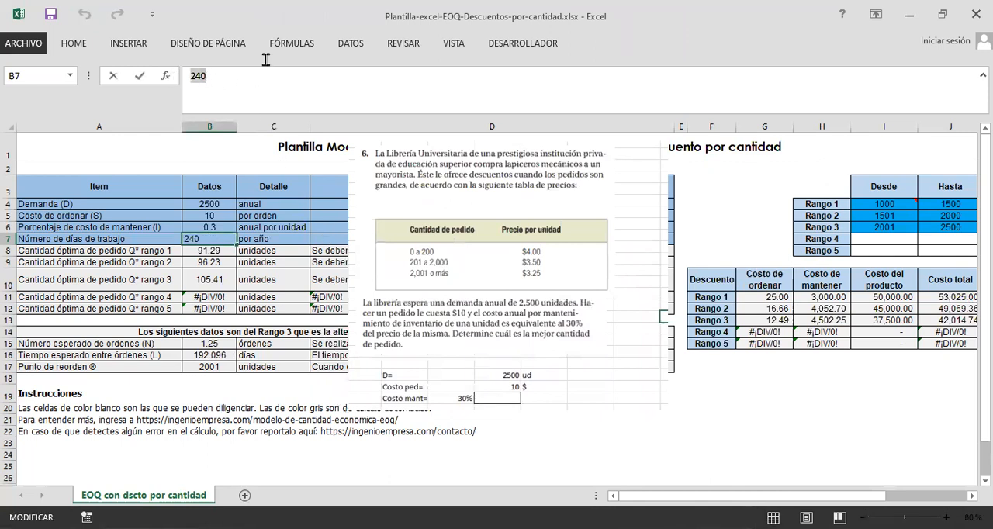
text(260)
key(Return)
Step: In Libro2, copy the working-days calculation I3:P6 from the producción sheet to the descuentos sheet, starting at I4
drag(531, 321, 521, 313)
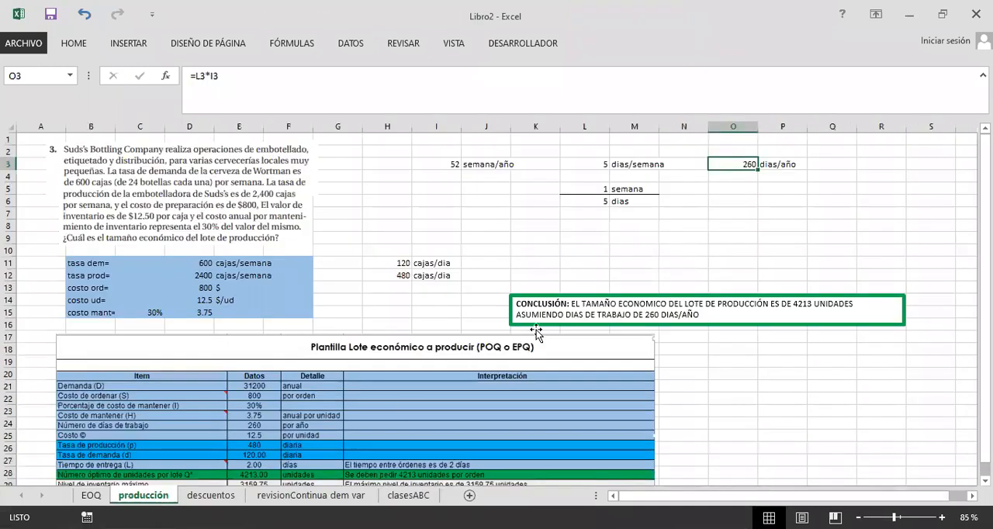
click(571, 222)
scroll(571, 222, down, 1)
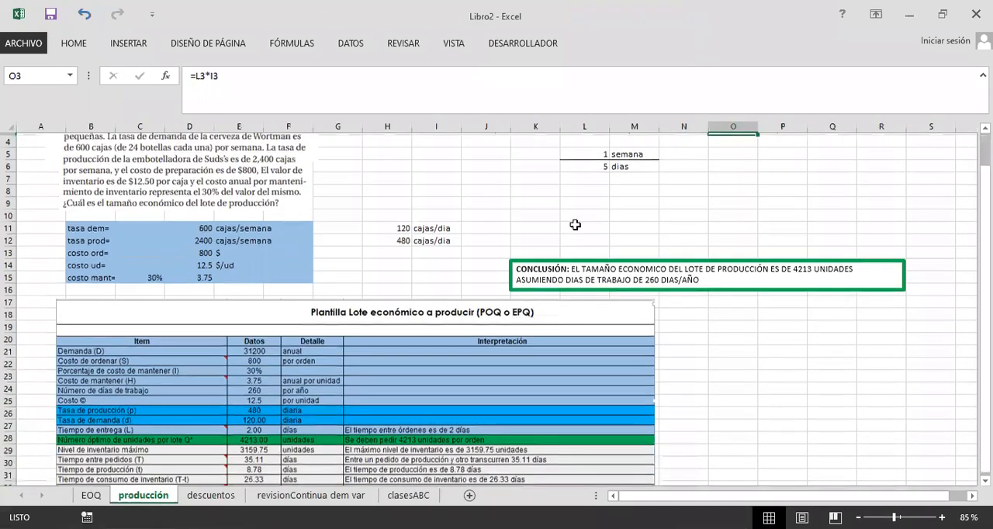
scroll(543, 225, up, 1)
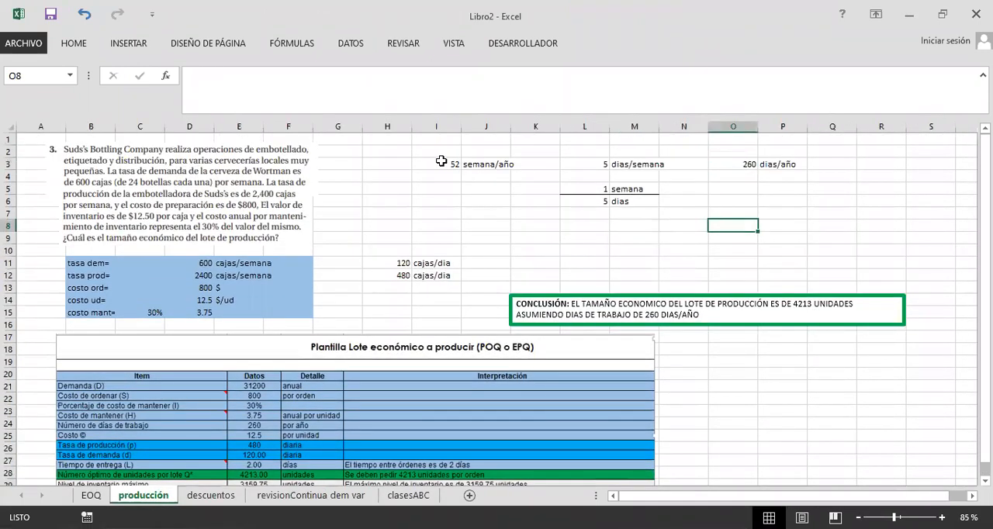
drag(447, 164, 683, 164)
drag(796, 194, 798, 202)
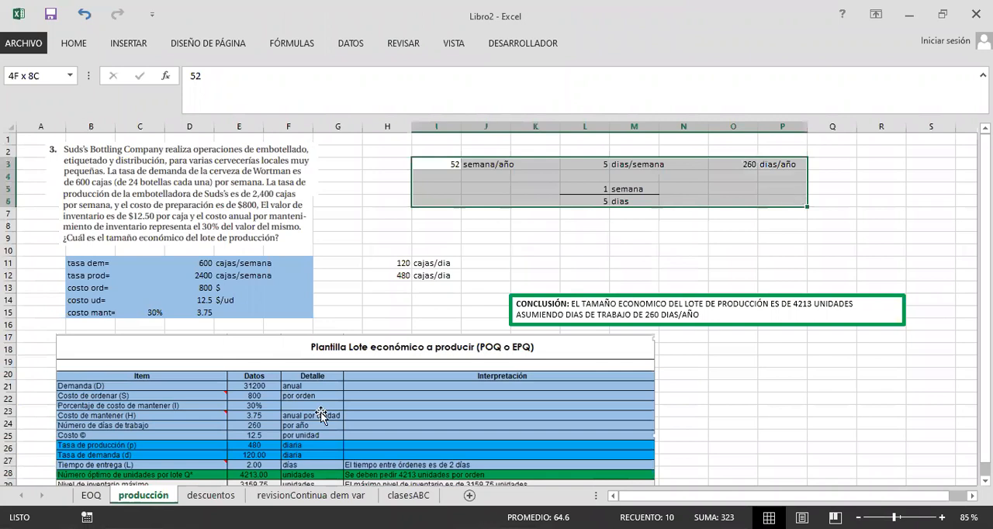
key(ctrl+c)
key(ctrl+Page_Down)
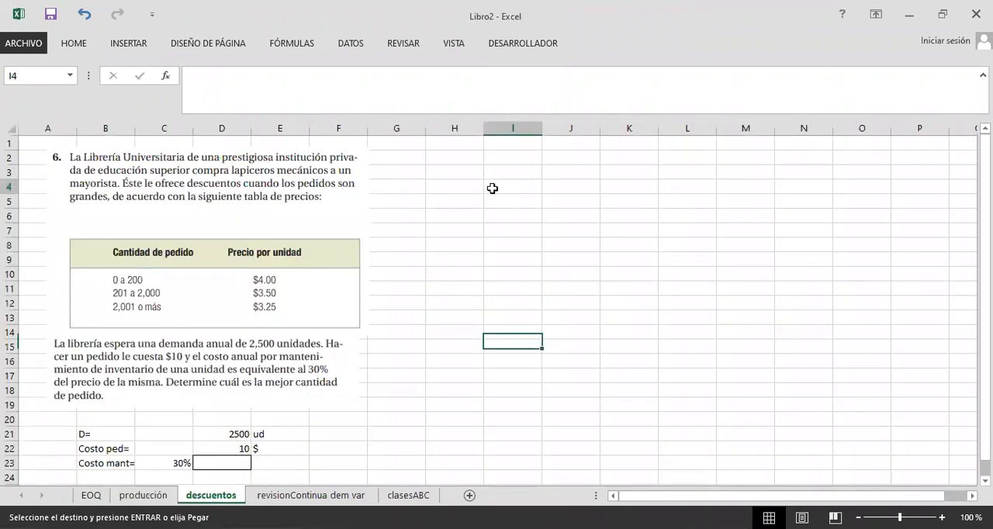
key(ctrl+v)
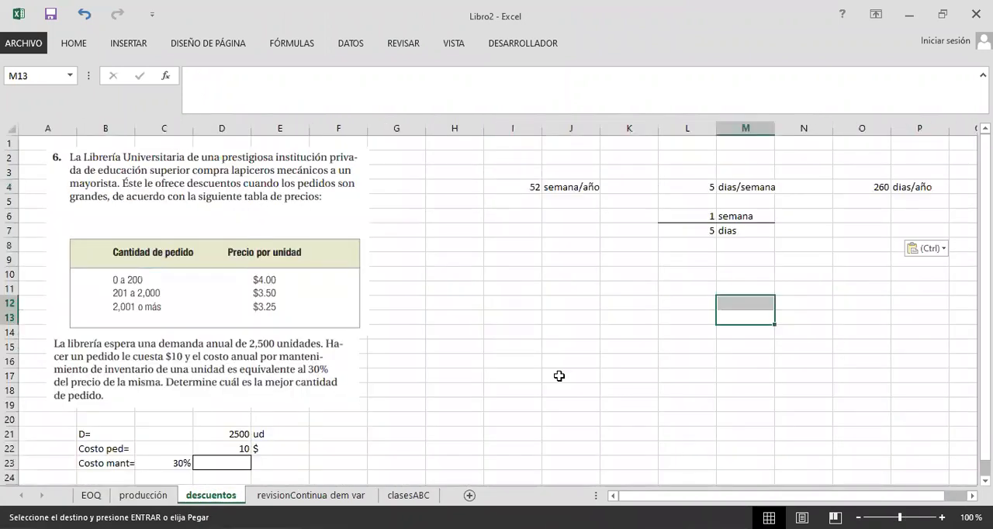
click(653, 348)
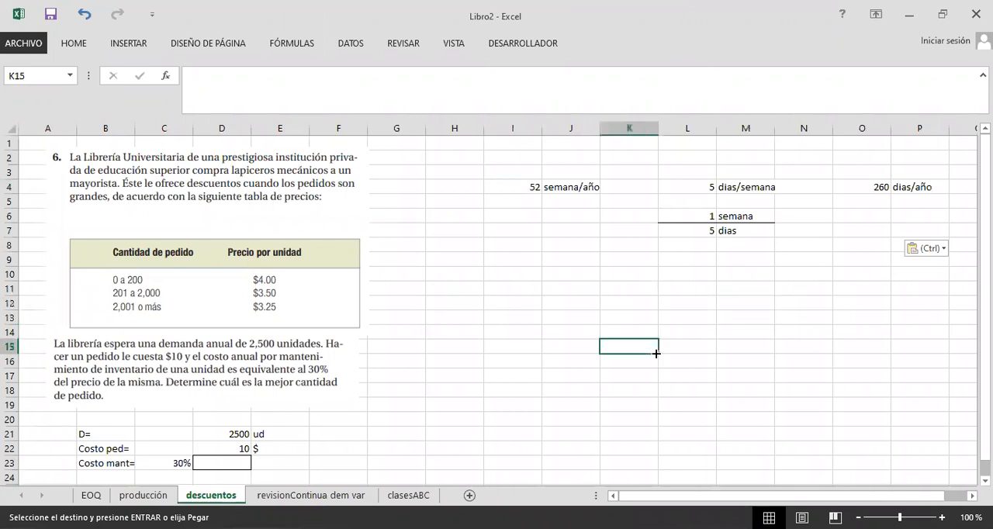
click(679, 264)
click(818, 217)
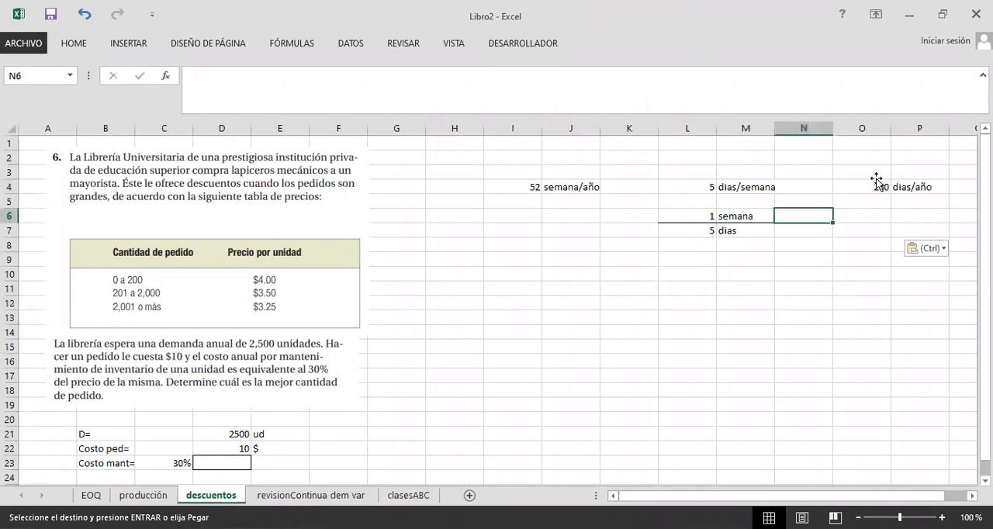
click(875, 183)
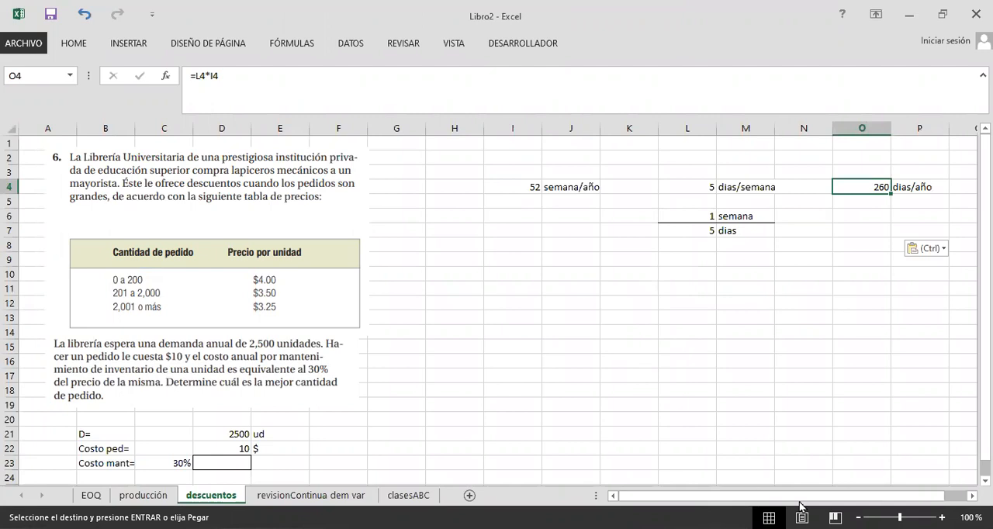
Step: Return to the Plantilla-excel-EOQ-Descuentos-por-cantidad.xlsx workbook and move the problem image beside the price range table without covering it
key(alt+Tab)
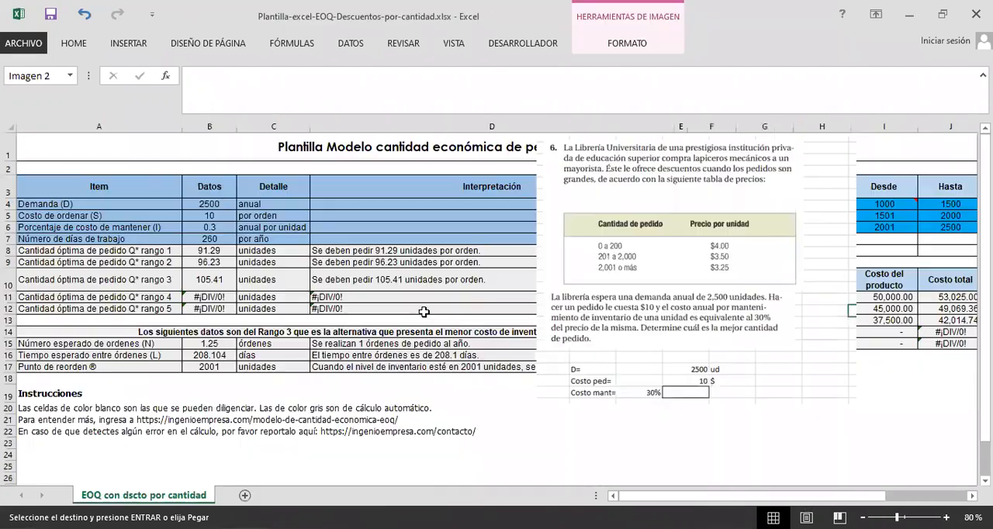
click(230, 239)
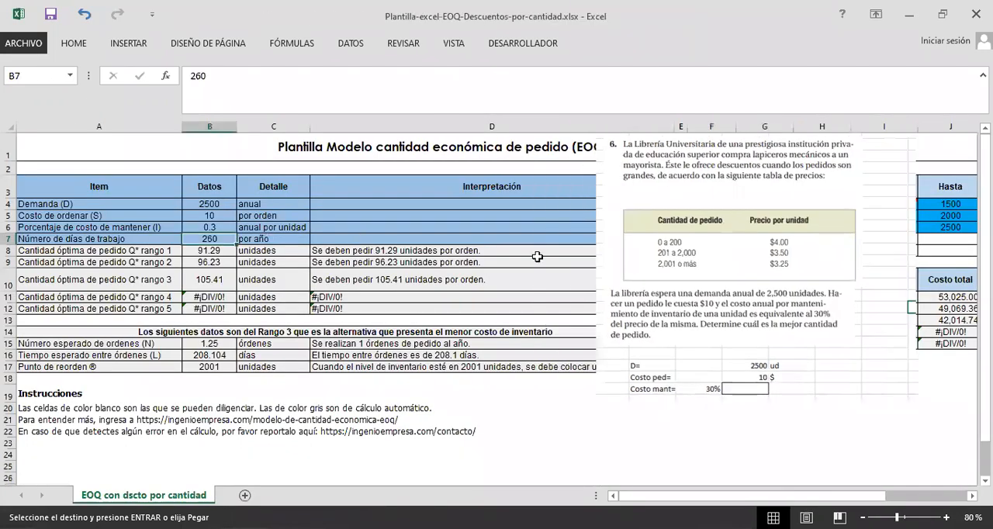
drag(612, 295, 260, 298)
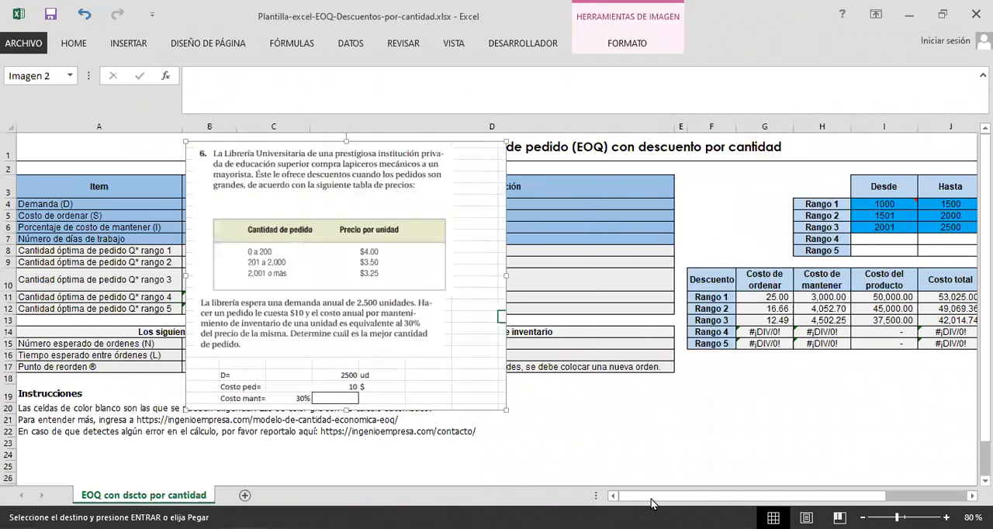
drag(134, 337, 401, 331)
Step: Set the quantity limits of Rango 1 to 0 and 200, and those of Rango 2 to 201 and 2000
click(585, 206)
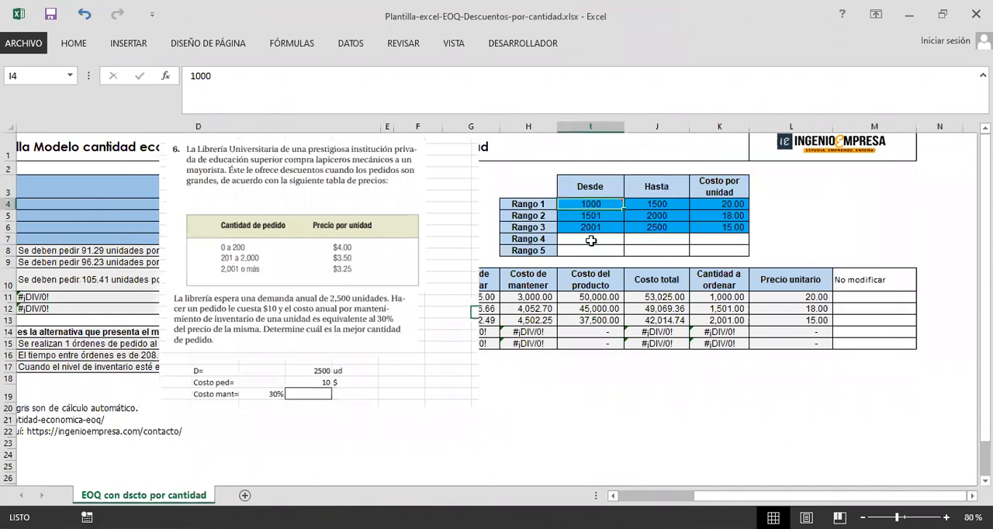
text(0)
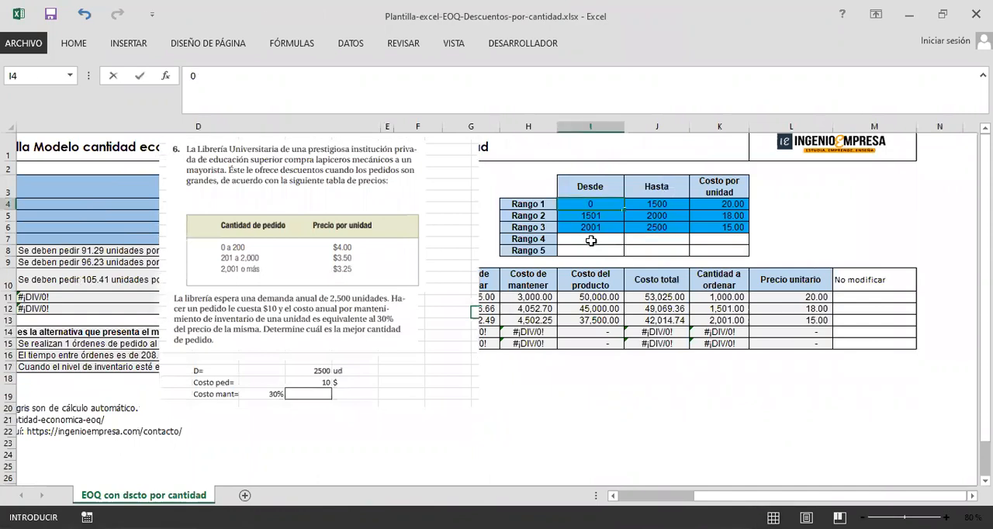
key(Tab)
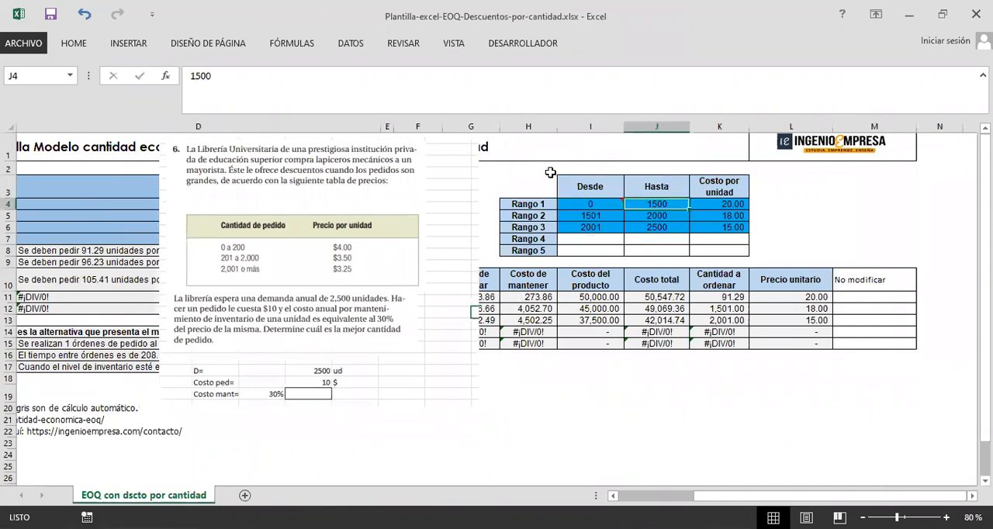
text(200)
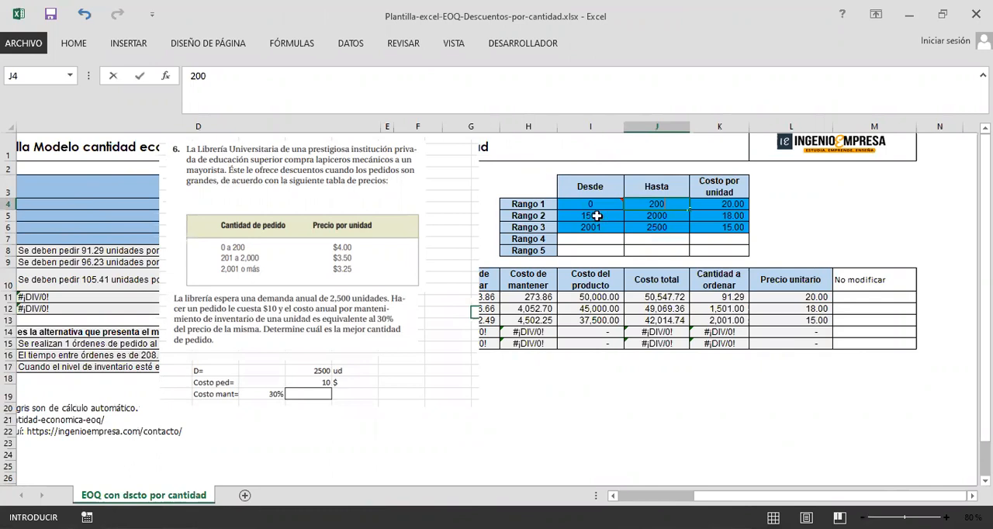
key(Return)
text(201)
key(Tab)
text(2000)
click(669, 225)
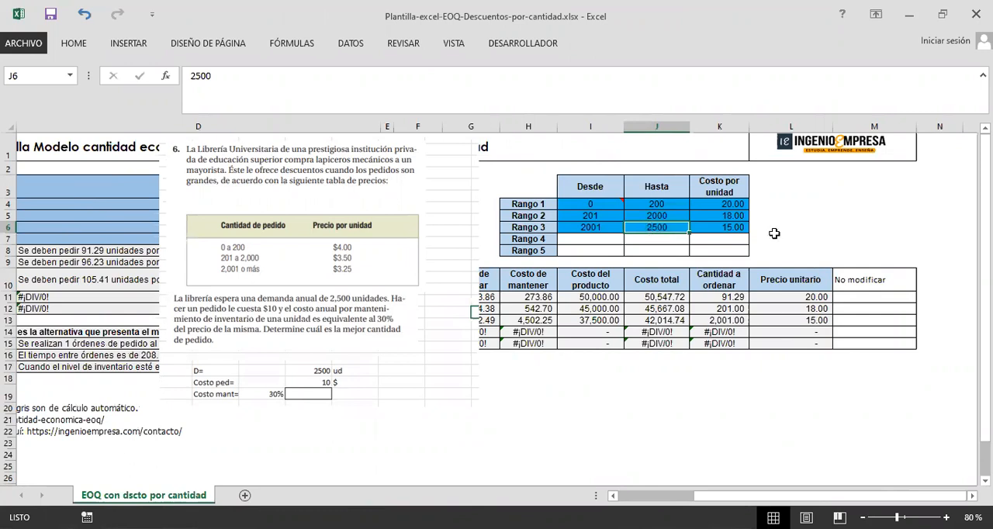
Step: Review the quantity limits of the three price ranges against the problem and set Rango 3's upper limit to 3000
click(590, 206)
click(645, 203)
click(594, 216)
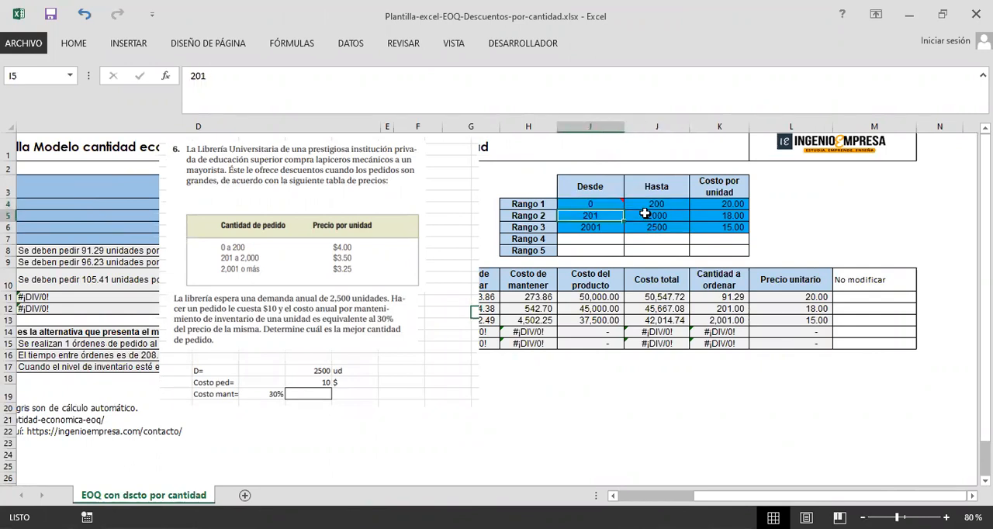
click(659, 214)
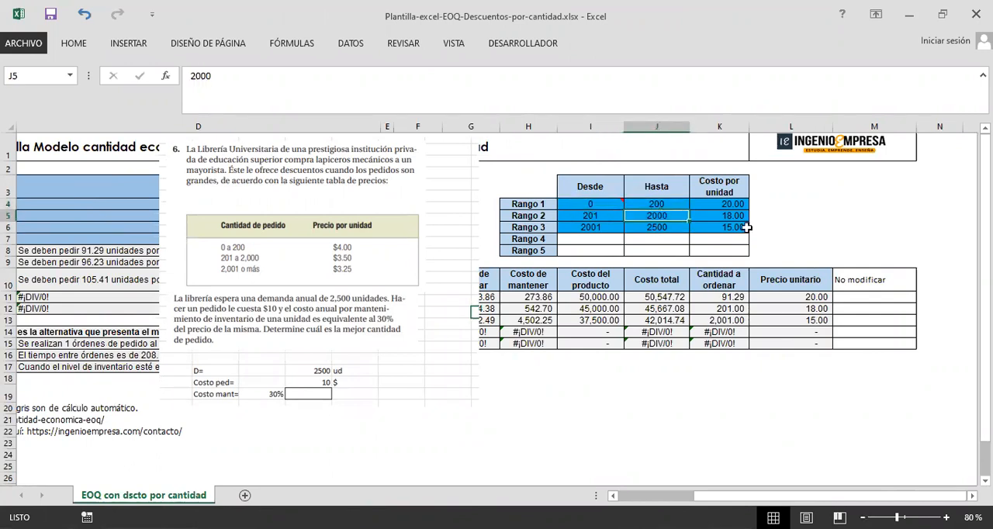
click(653, 227)
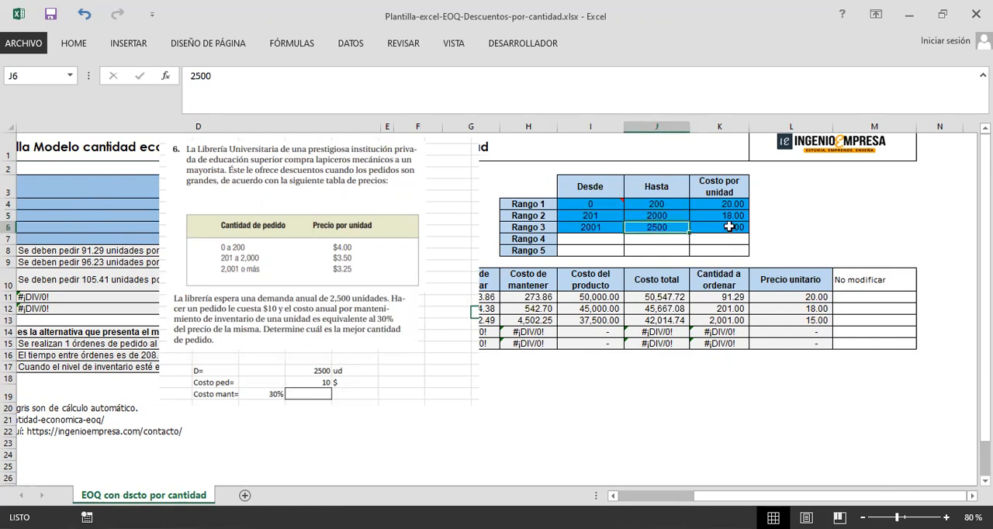
click(654, 216)
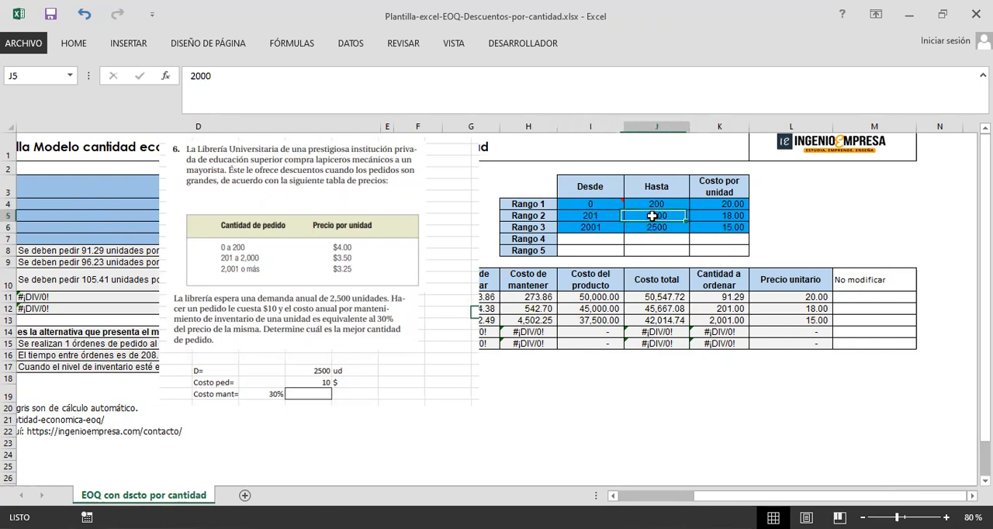
click(672, 227)
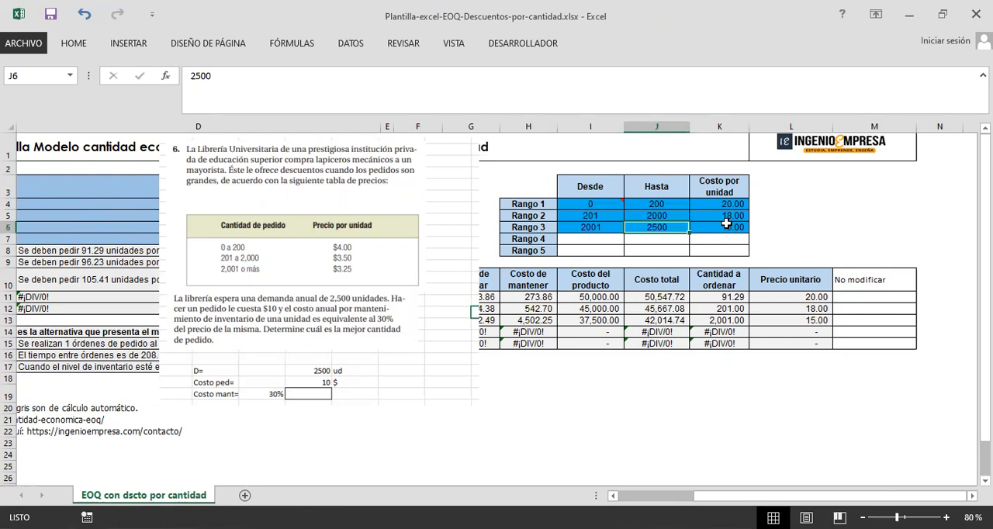
text(3000)
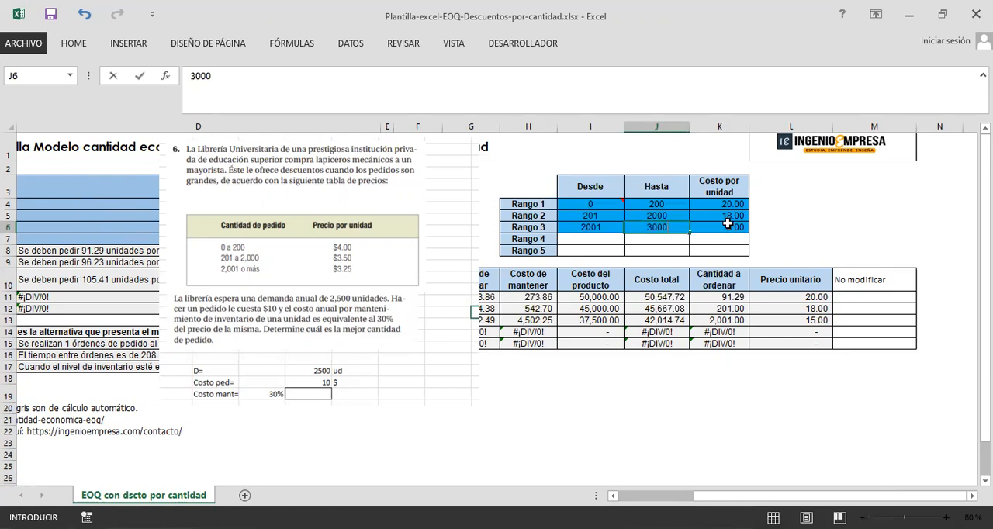
key(Return)
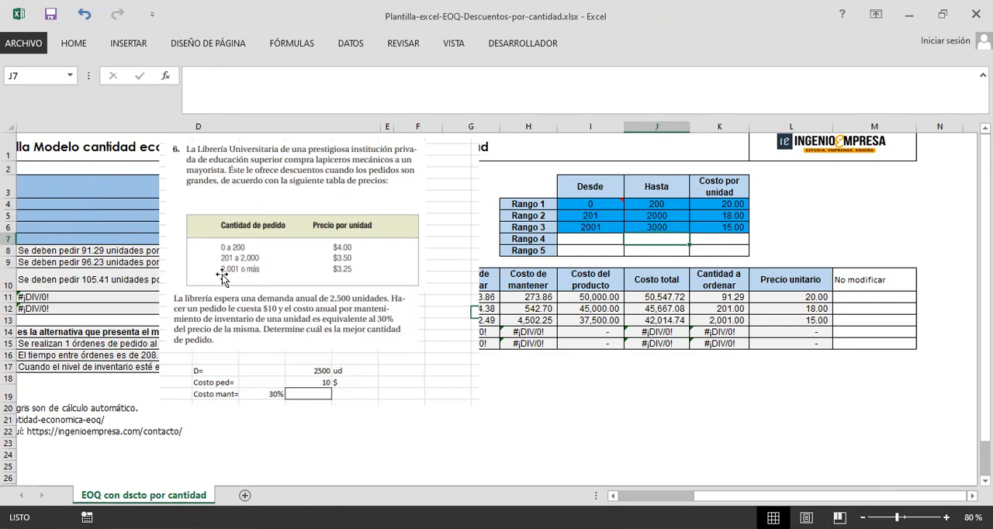
click(671, 228)
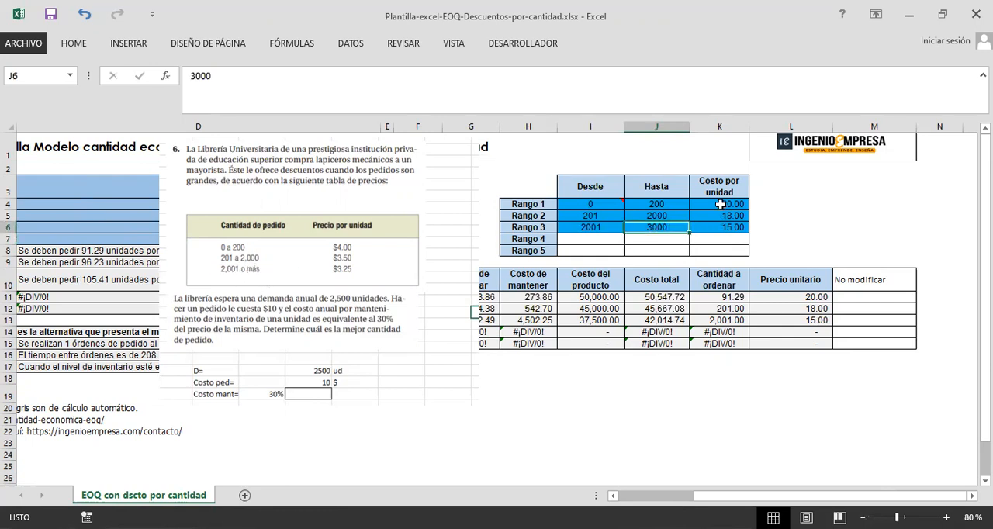
Step: Set the cost per unit to 4 for Rango 1, 3.5 for Rango 2 and 3.25 for Rango 3
click(719, 205)
text(4)
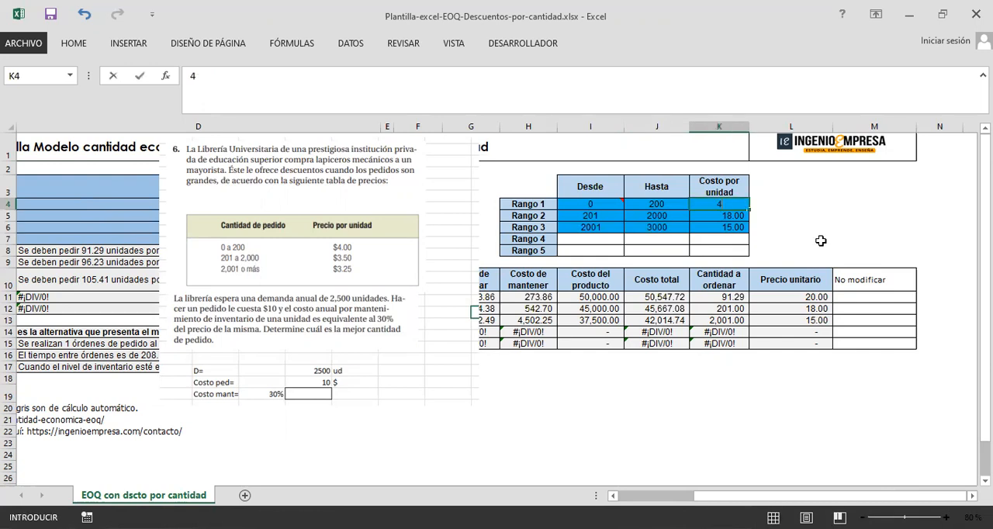
key(Return)
text(3.5)
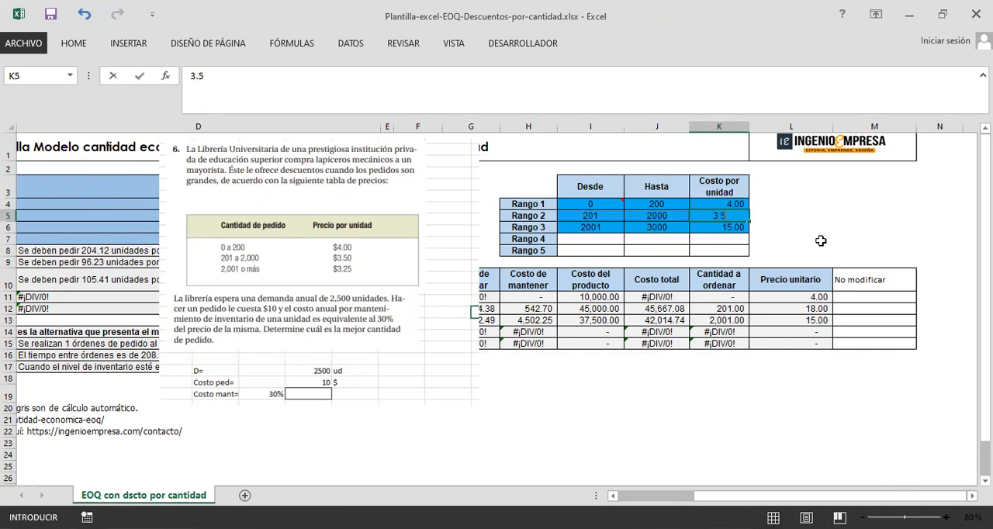
key(Return)
text(3.25)
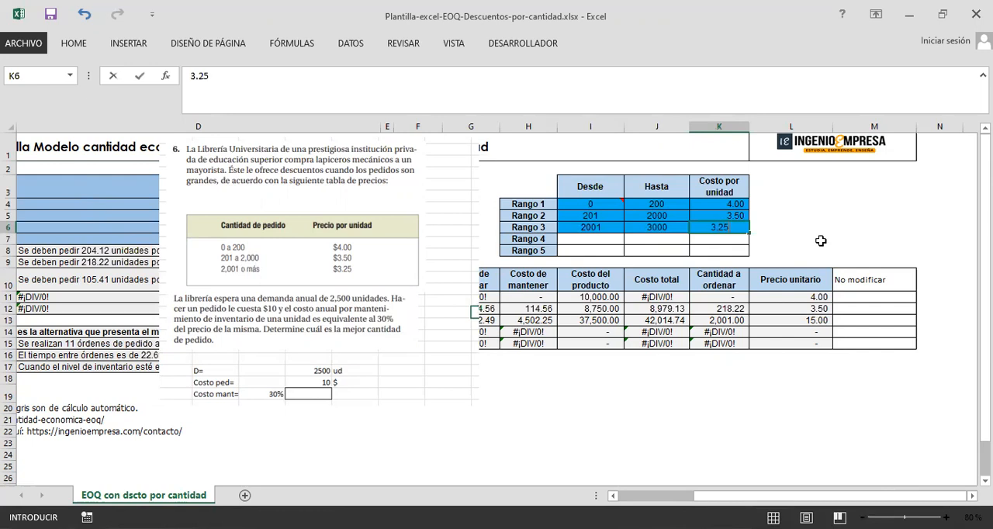
key(Return)
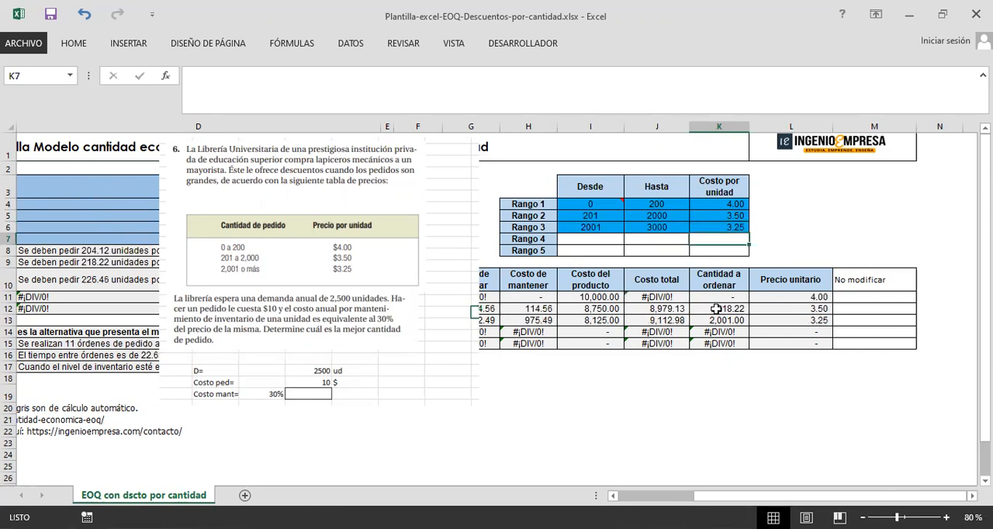